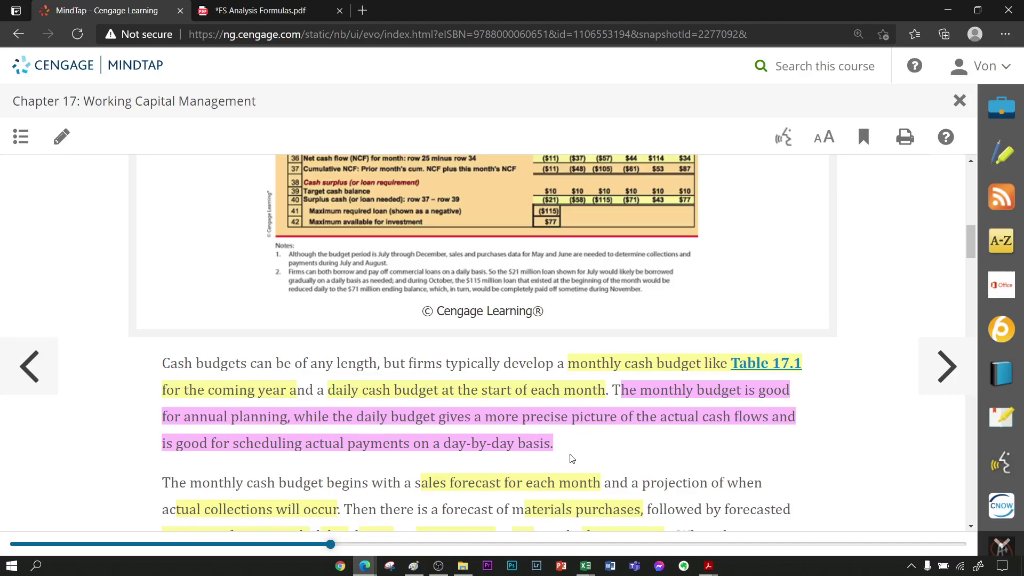
# Read the textbook paragraphs on monthly and daily cash budgets and how a monthly cash budget is built.
pyautogui.scroll(-1, 444, 419)
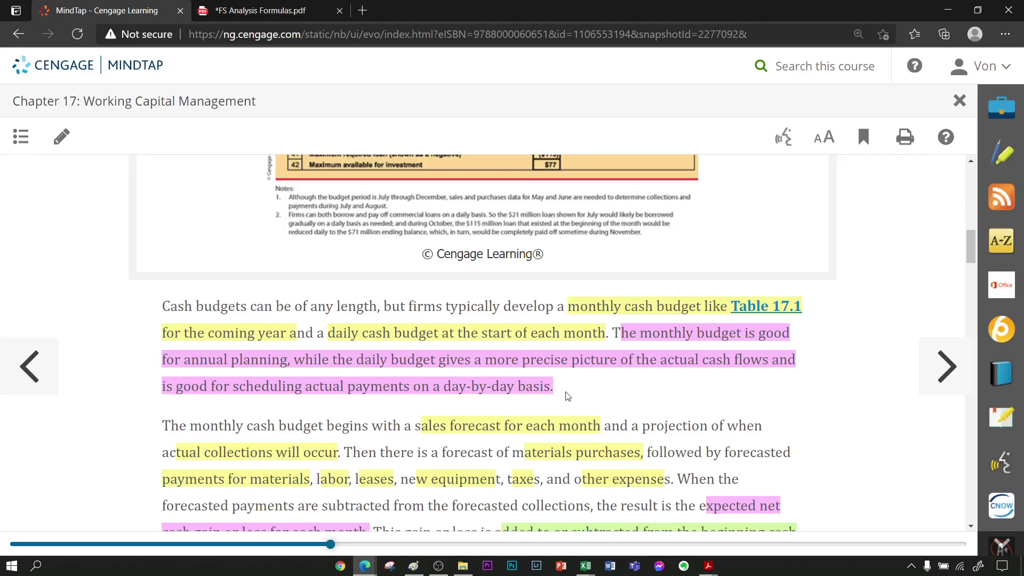
pyautogui.scroll(-3, 568, 396)
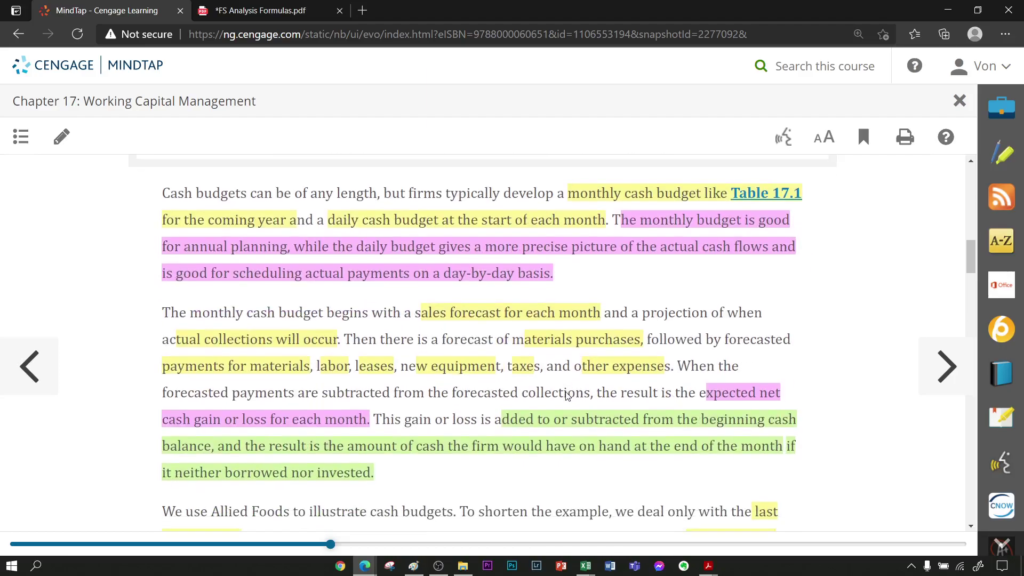
pyautogui.scroll(-1, 406, 315)
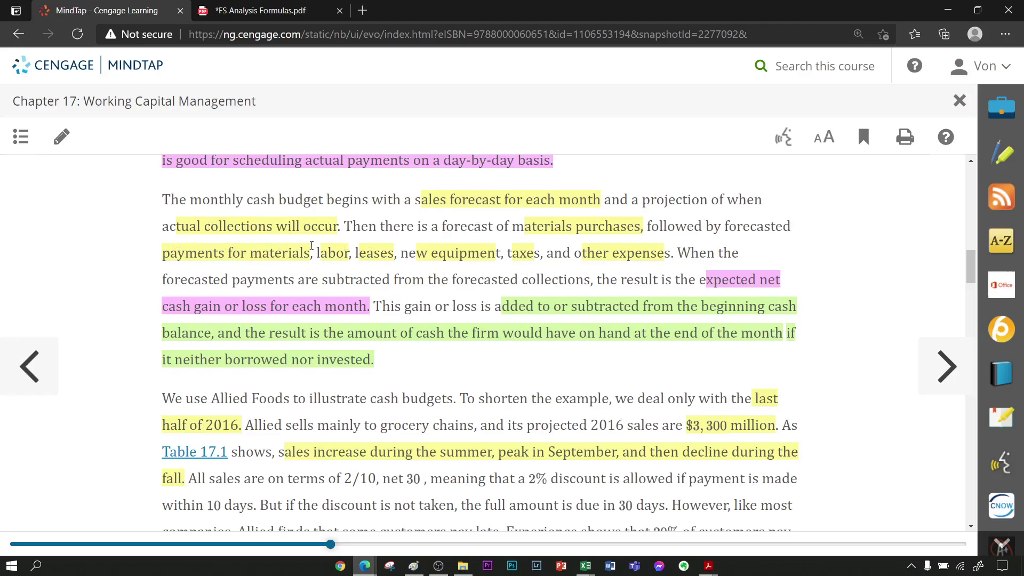
# Switch to the Excel chapter model and compare its collections and payments sections with the textbook's description.
pyautogui.hotkey('alt', 'Tab')
pyautogui.scroll(-2, 49, 336)
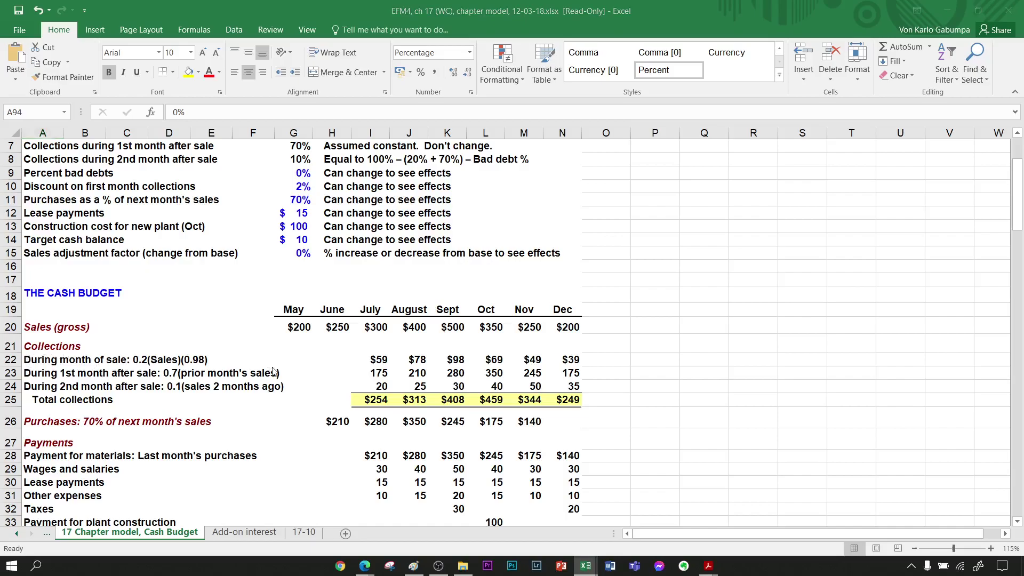
pyautogui.hotkey('alt', 'Tab')
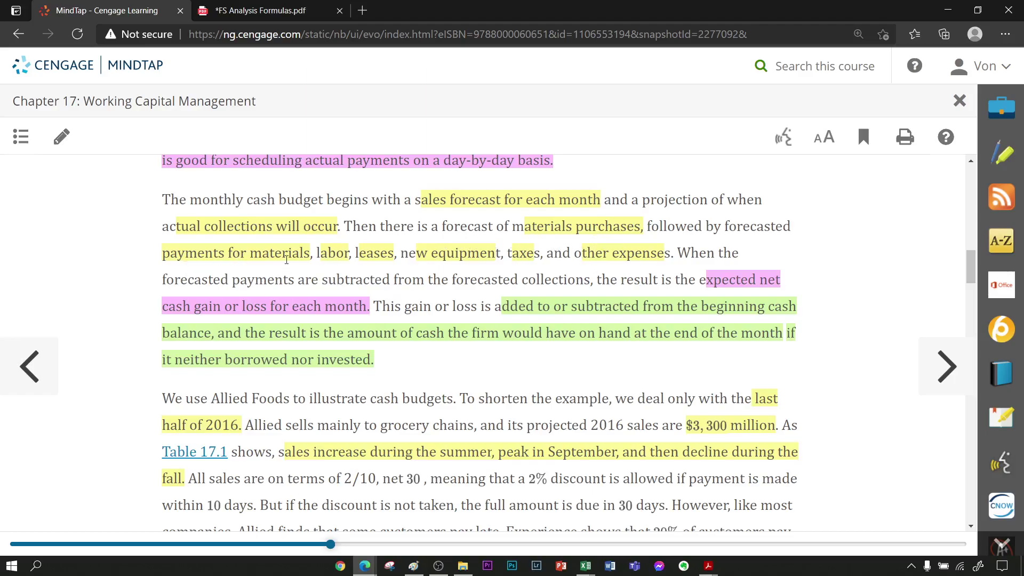
pyautogui.hotkey('alt', 'Tab')
pyautogui.scroll(-1, 75, 400)
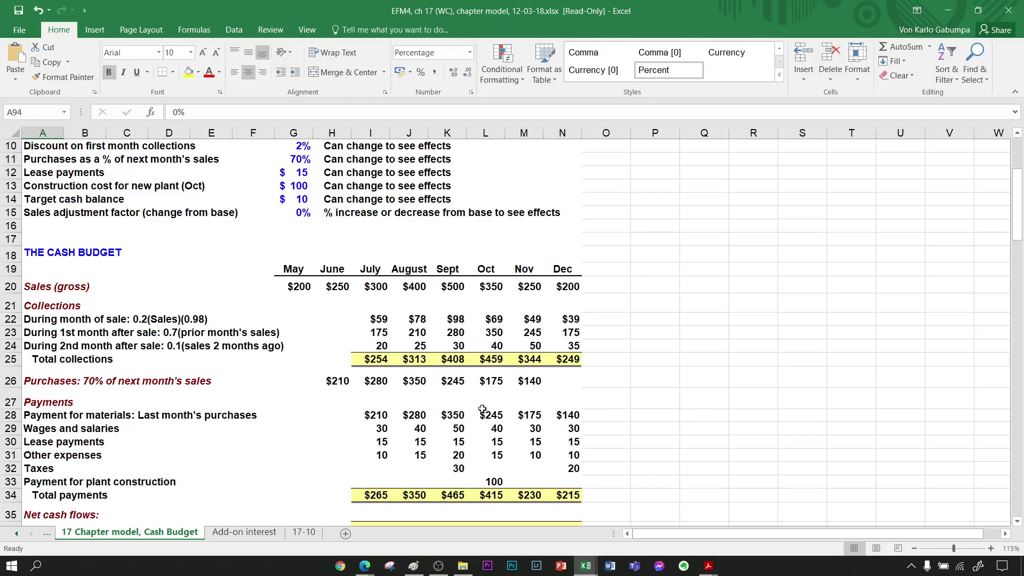
pyautogui.scroll(-1, 21, 419)
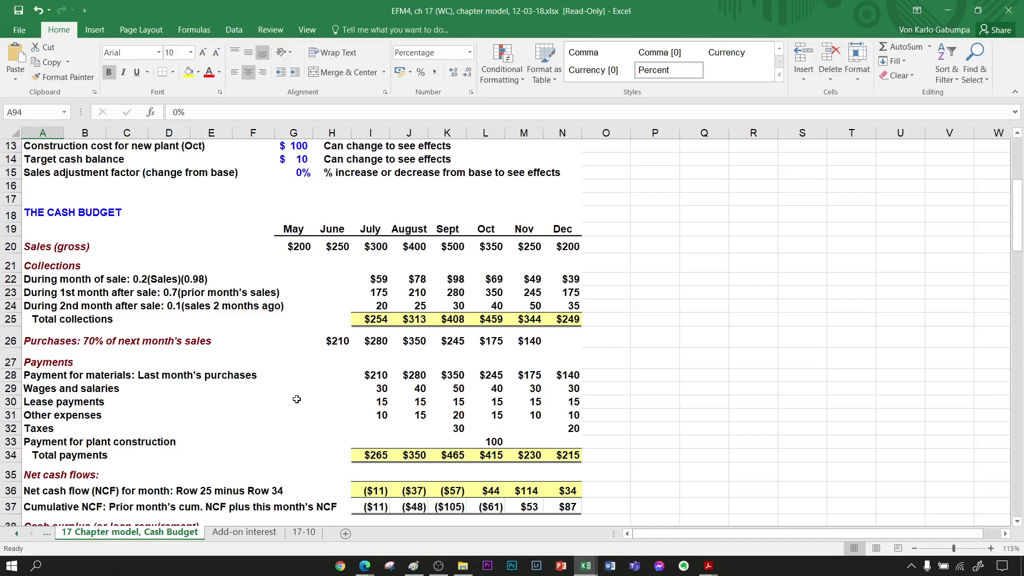
# Return to the MindTap textbook and read the Allied Foods example on projected sales and credit terms.
pyautogui.hotkey('alt', 'Tab')
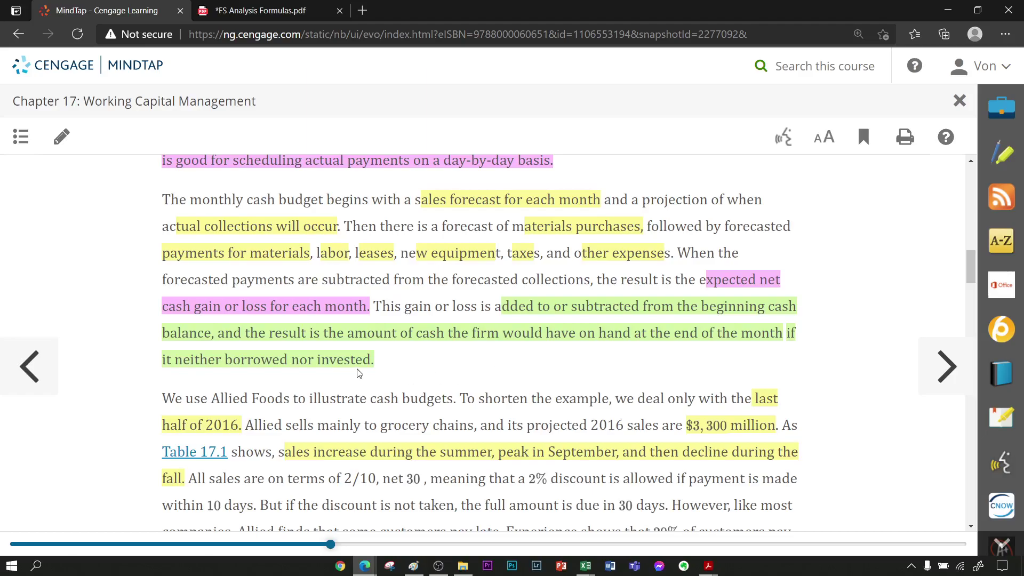
pyautogui.scroll(-2, 358, 372)
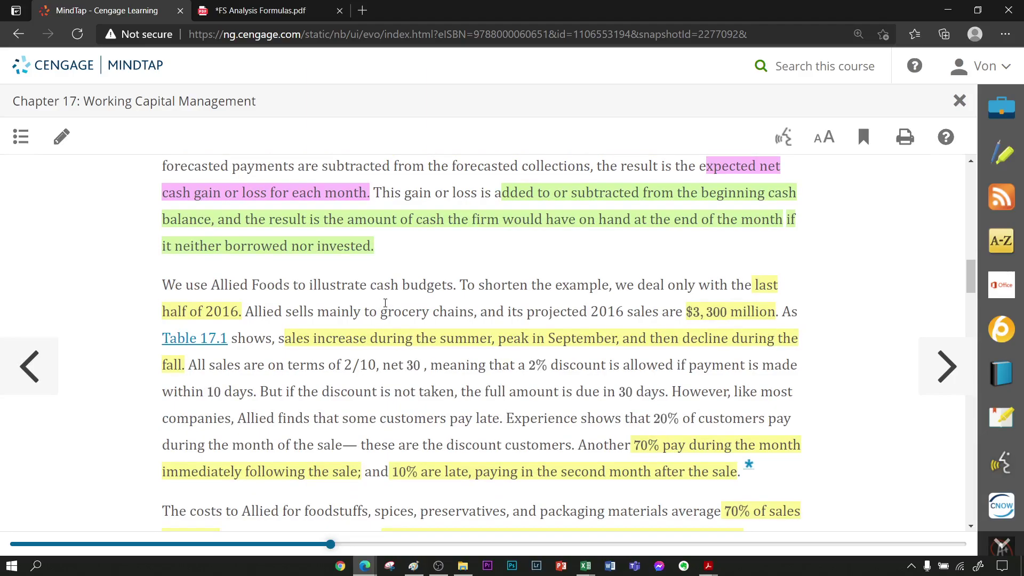
pyautogui.scroll(-1, 325, 308)
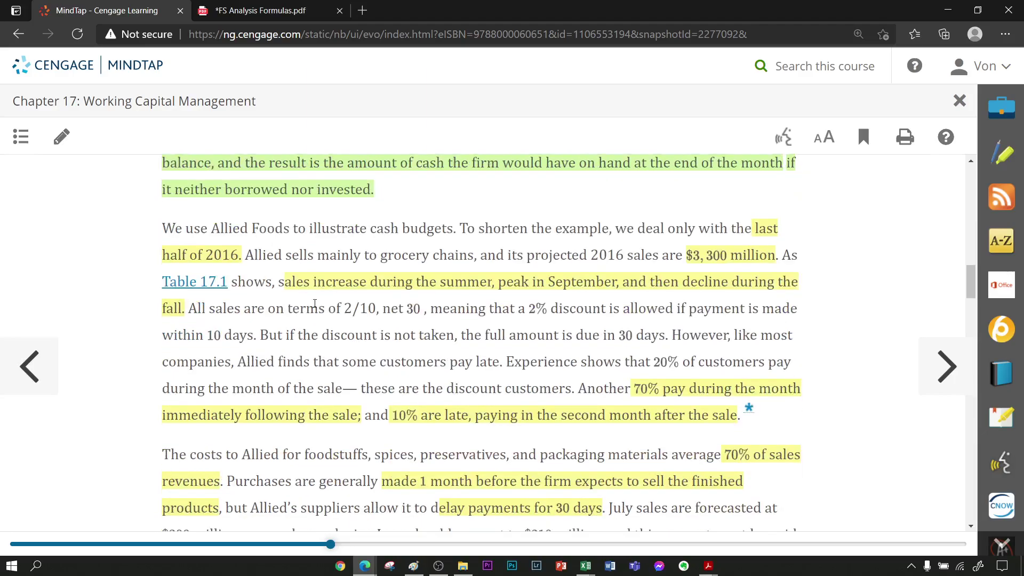
pyautogui.moveTo(218, 230); pyautogui.dragTo(297, 230)
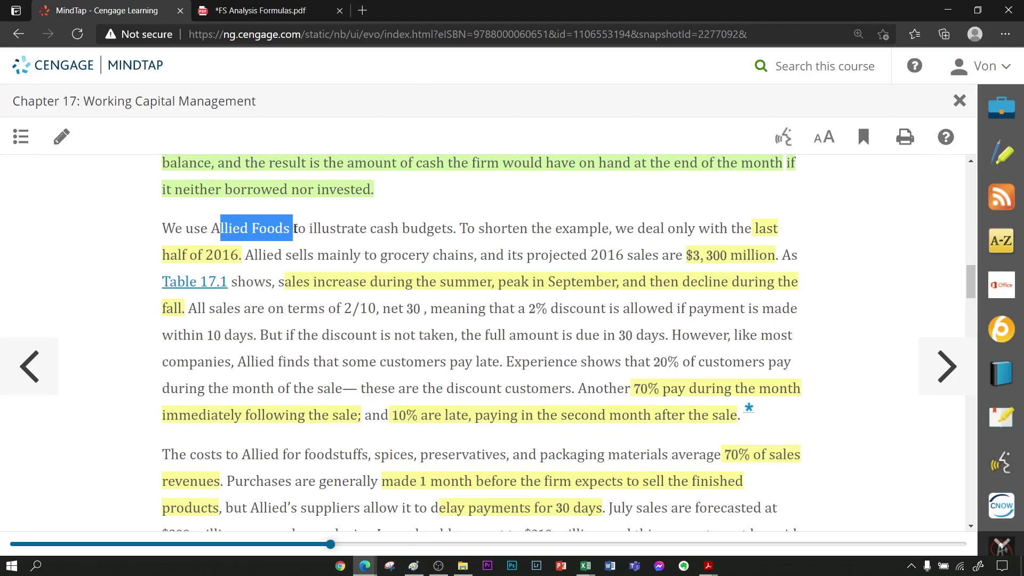
pyautogui.click(507, 219)
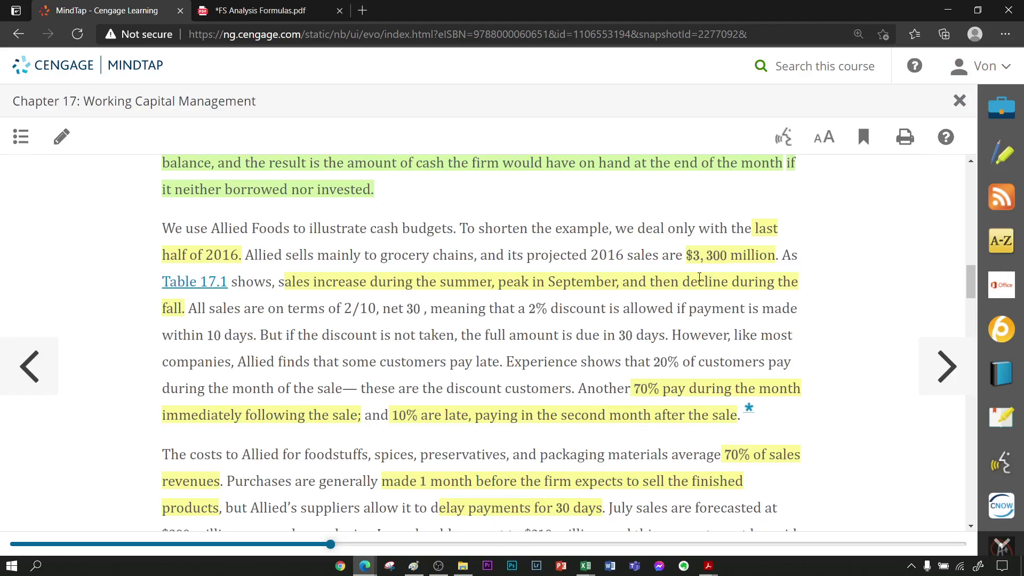
pyautogui.scroll(-1, 683, 303)
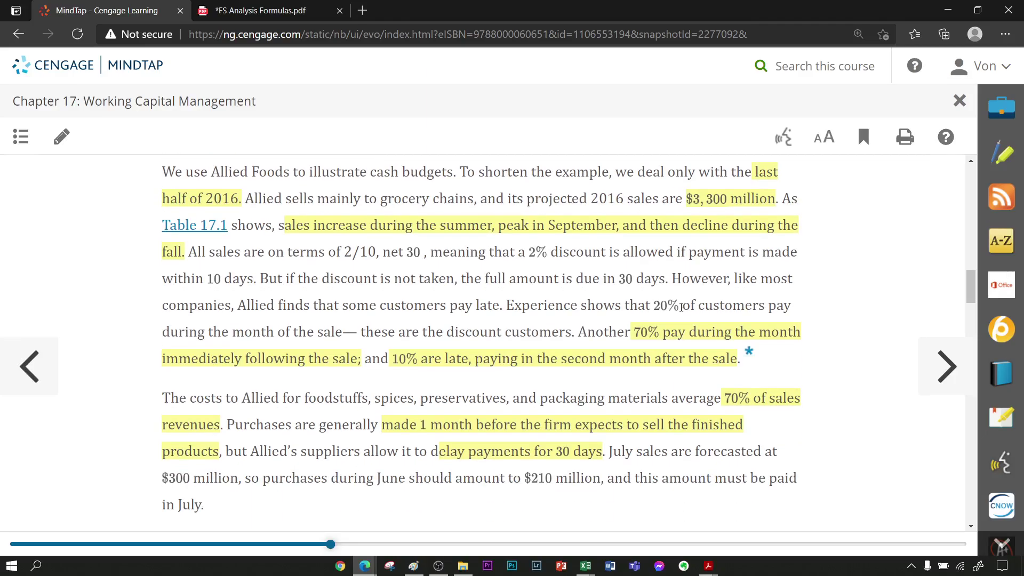
# Skim the rest of the Allied Foods example, covering purchase costs, other payments, net cash flows and the target cash balance.
pyautogui.scroll(1, 659, 325)
pyautogui.scroll(-1, 658, 326)
pyautogui.scroll(-2, 658, 325)
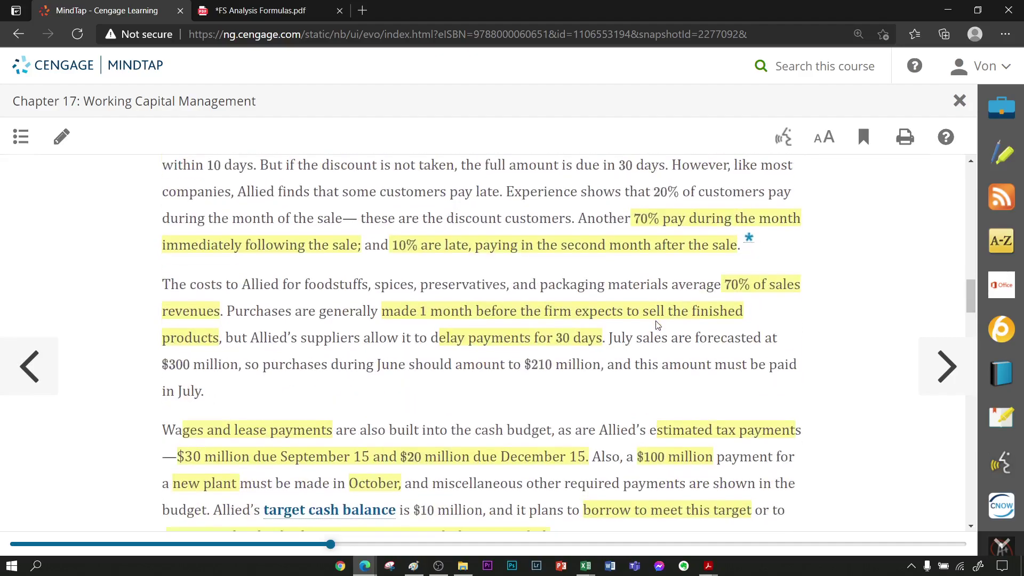
pyautogui.scroll(-1, 641, 331)
pyautogui.scroll(-12, 486, 339)
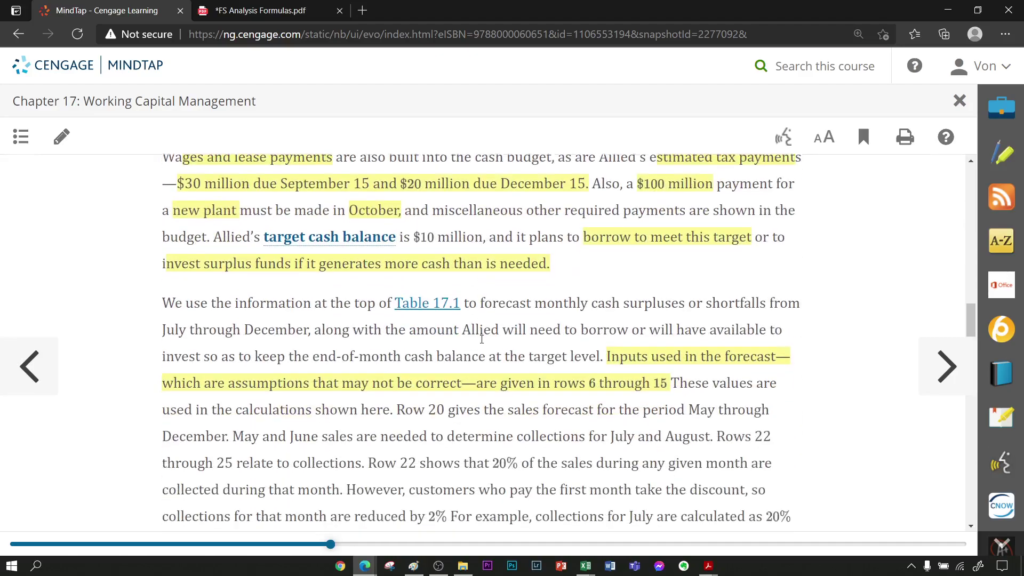
pyautogui.scroll(-15, 478, 345)
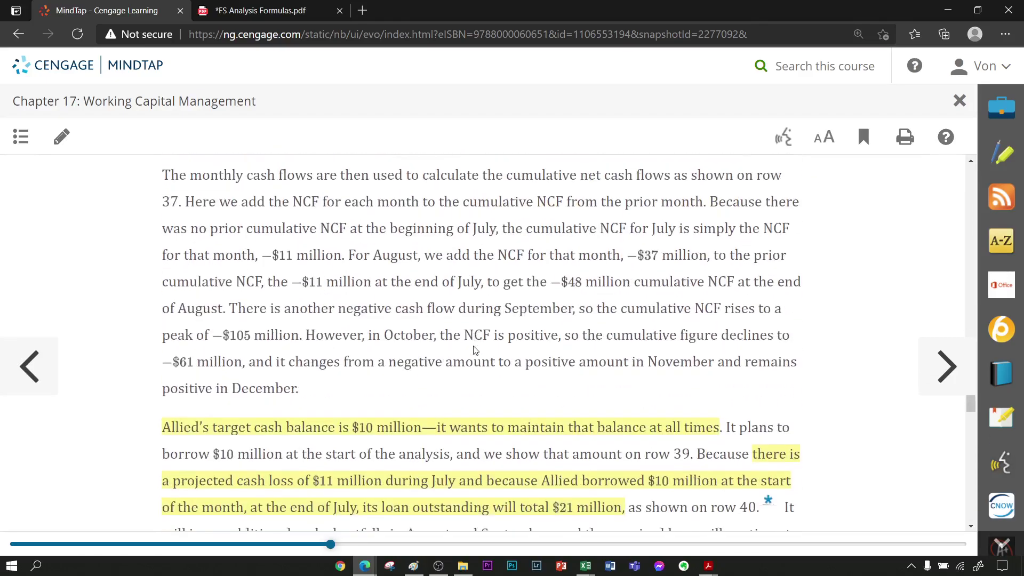
pyautogui.scroll(-2, 475, 348)
pyautogui.scroll(16, 474, 349)
pyautogui.scroll(18, 473, 350)
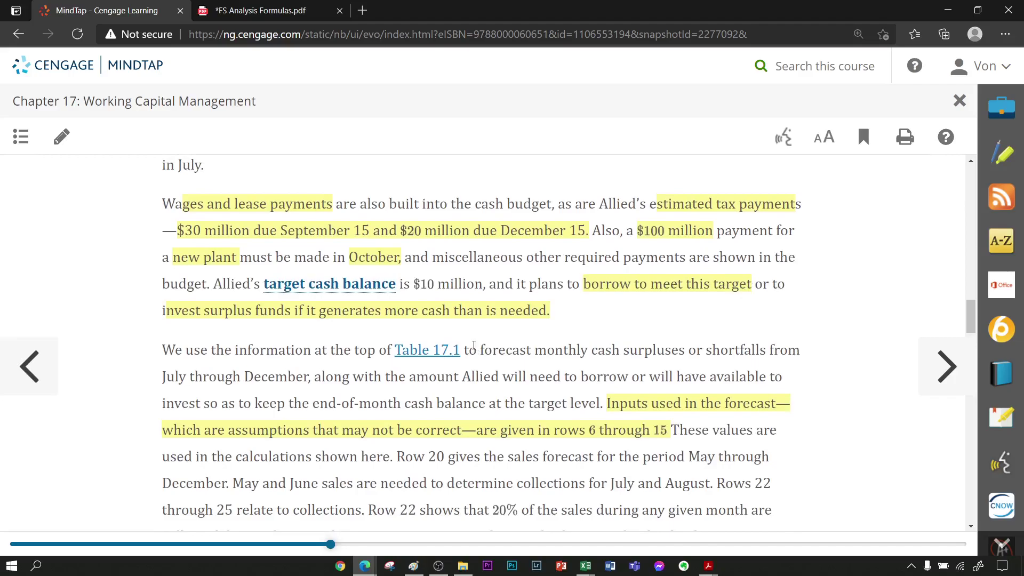
pyautogui.scroll(4, 474, 345)
# Switch to the Excel chapter model and review the introduction, the Table 17.1 input data and the cash budget below it.
pyautogui.hotkey('alt', 'Tab')
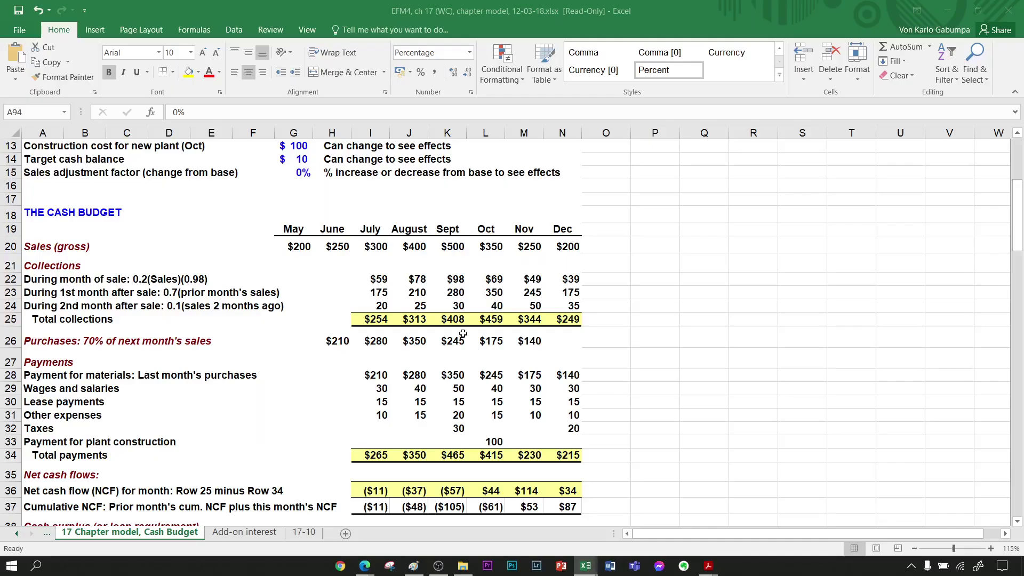
pyautogui.scroll(4, 374, 310)
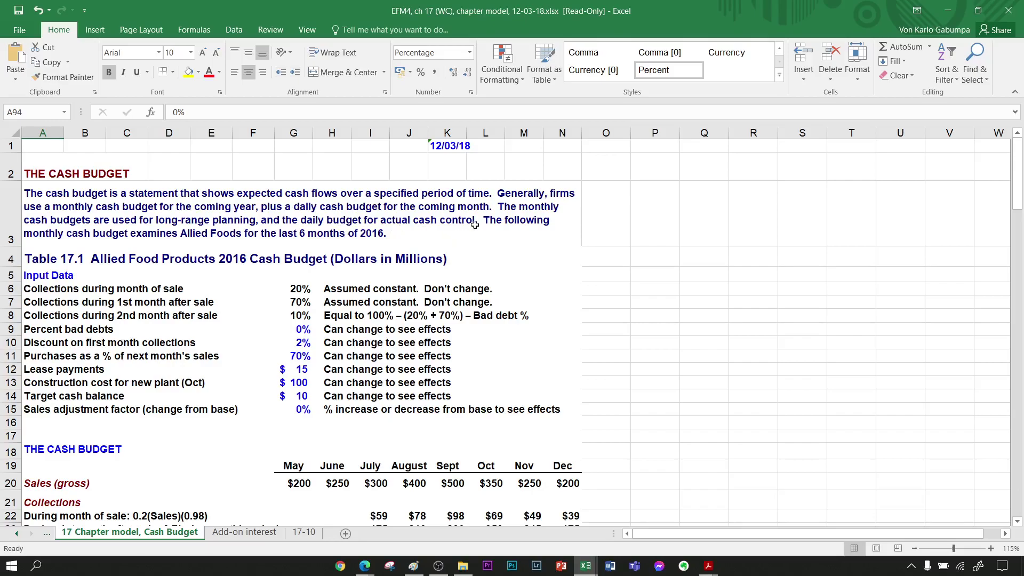
pyautogui.scroll(-1, 474, 224)
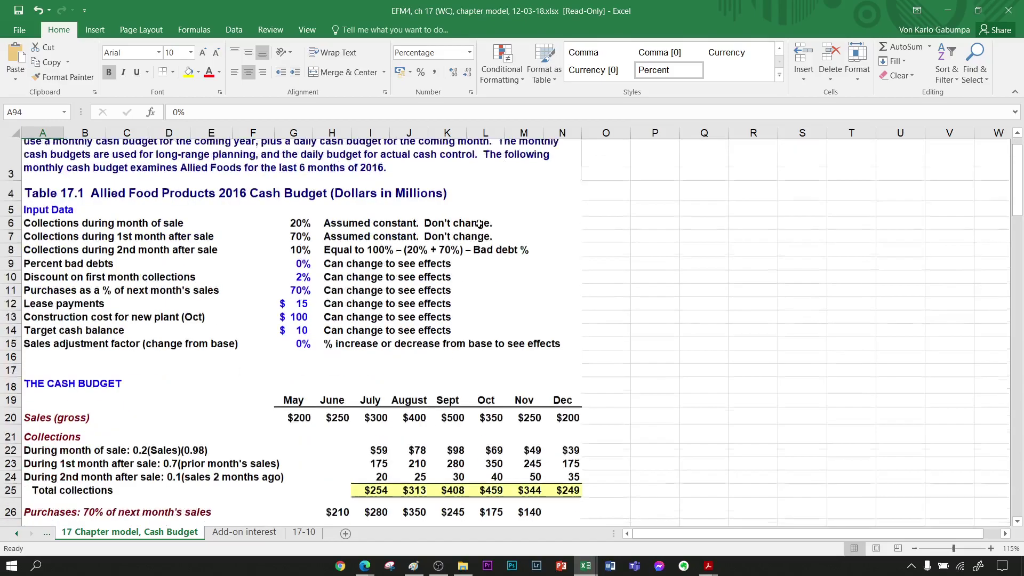
pyautogui.scroll(1, 217, 248)
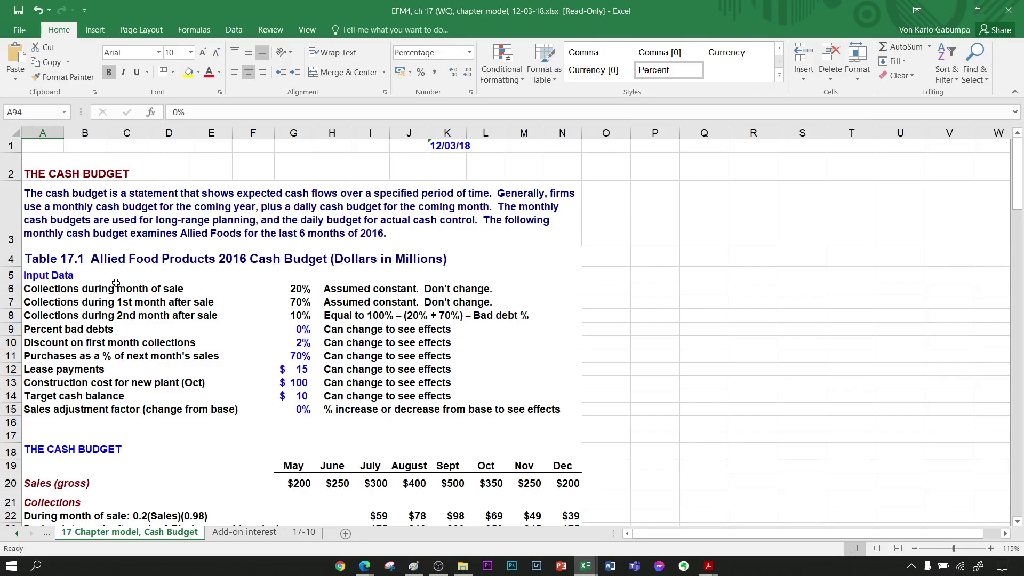
pyautogui.scroll(-3, 145, 306)
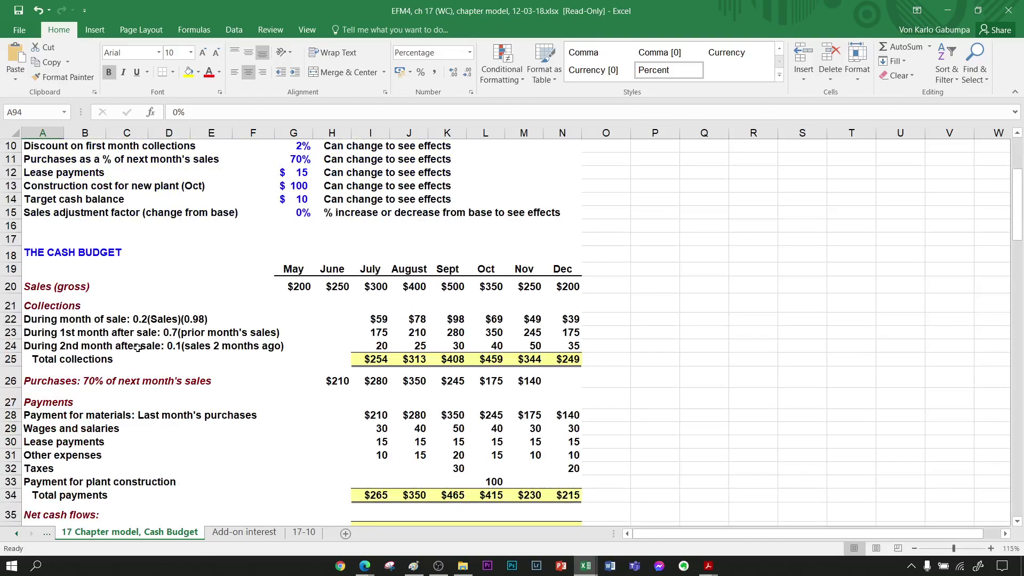
pyautogui.scroll(3, 143, 346)
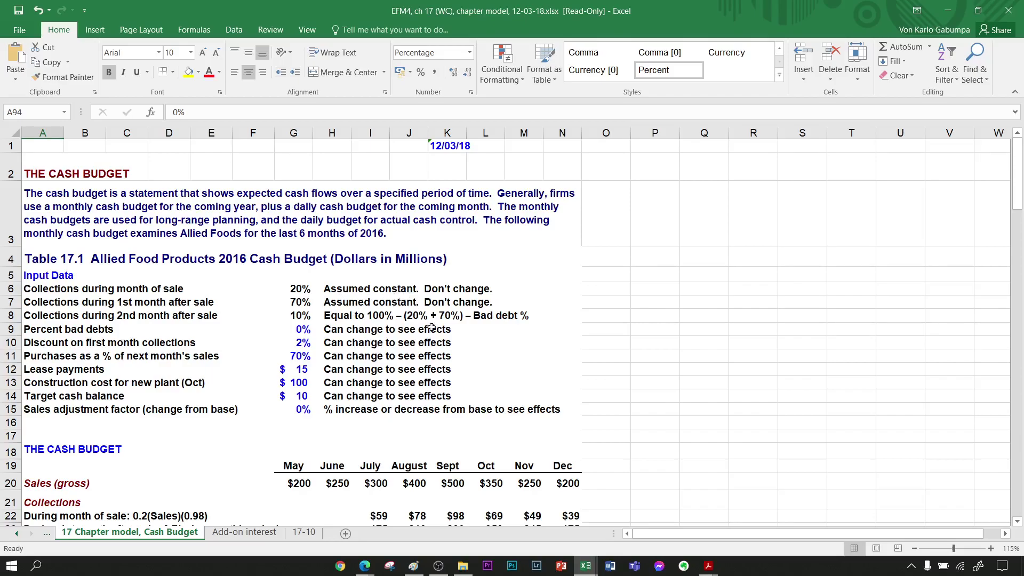
# Examine the changeable inputs in G9:G15, from percent bad debts to the sales adjustment factor, and the collections label in A6.
pyautogui.click(289, 329)
pyautogui.click(293, 343)
pyautogui.click(295, 355)
pyautogui.click(296, 369)
pyautogui.click(293, 396)
pyautogui.click(294, 383)
pyautogui.click(292, 399)
pyautogui.click(293, 384)
pyautogui.click(293, 407)
pyautogui.click(296, 384)
pyautogui.click(290, 404)
pyautogui.click(291, 398)
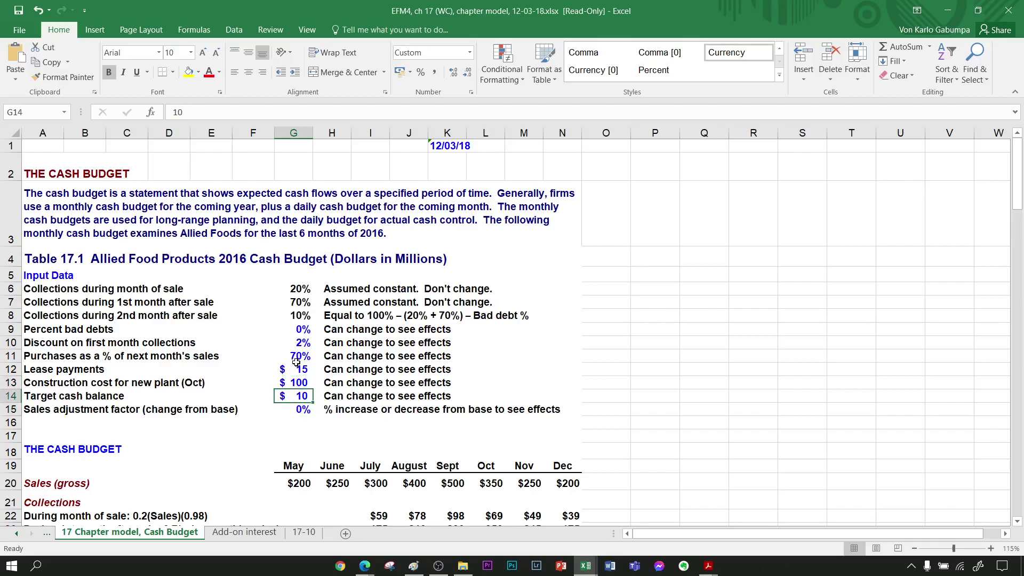
pyautogui.click(309, 332)
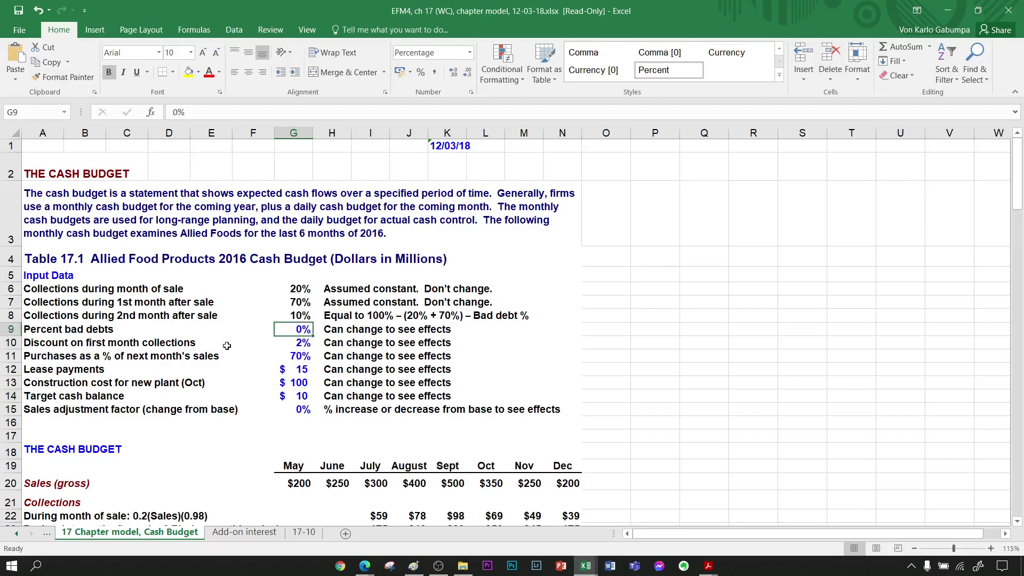
pyautogui.click(43, 289)
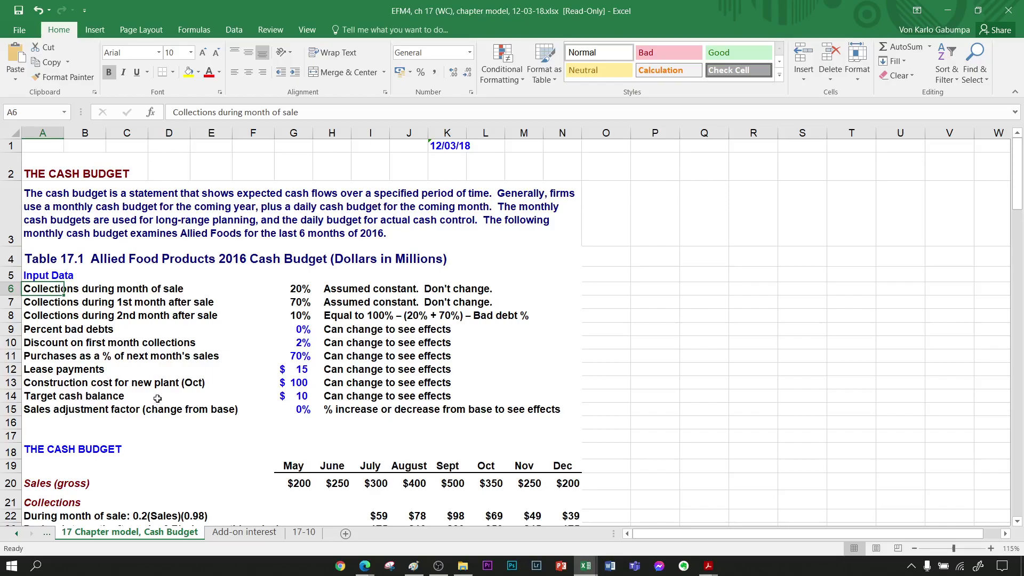
# Switch to the MindTap textbook and show the glossary definition of target cash balance.
pyautogui.hotkey('alt', 'Tab')
pyautogui.scroll(-1, 309, 314)
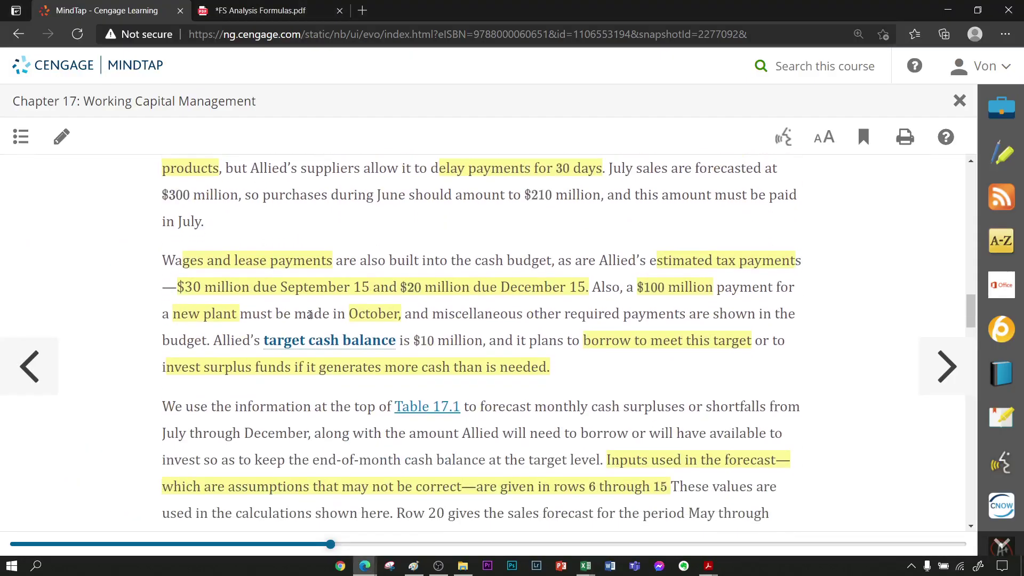
pyautogui.click(301, 346)
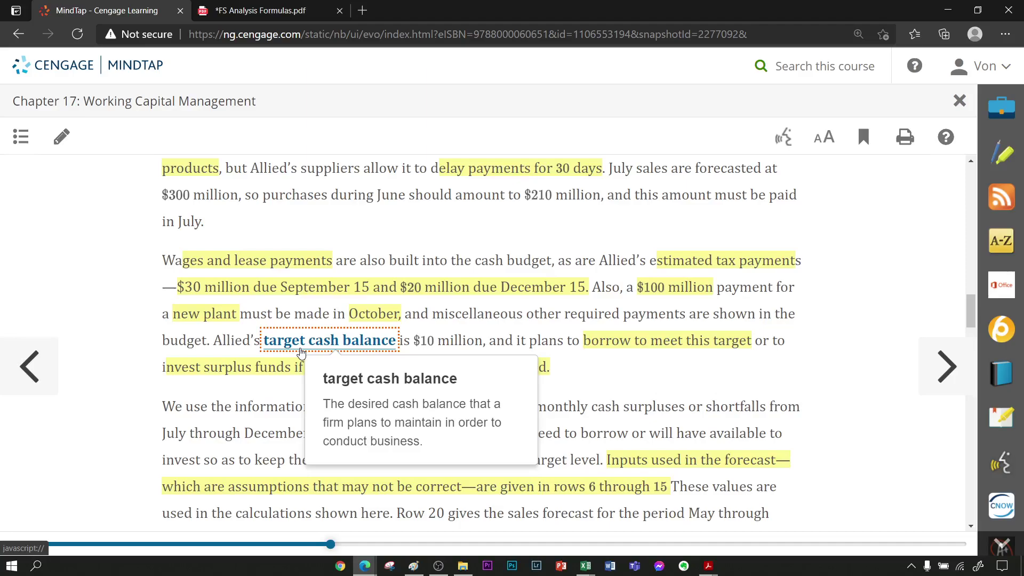
# Return to the Excel chapter model and examine the sales adjustment factor in row 15 with its explanatory note.
pyautogui.hotkey('alt', 'Tab')
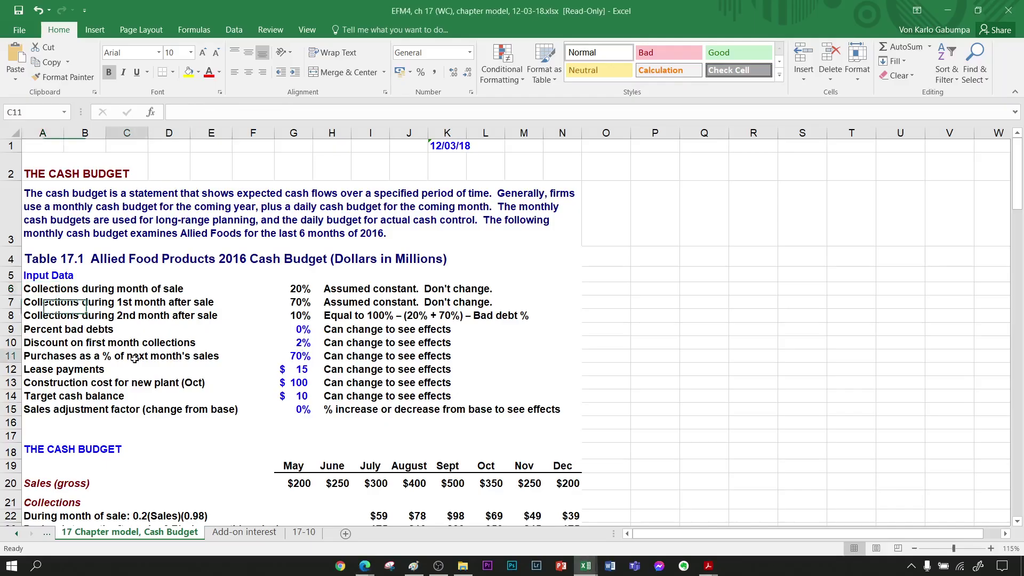
pyautogui.click(25, 412)
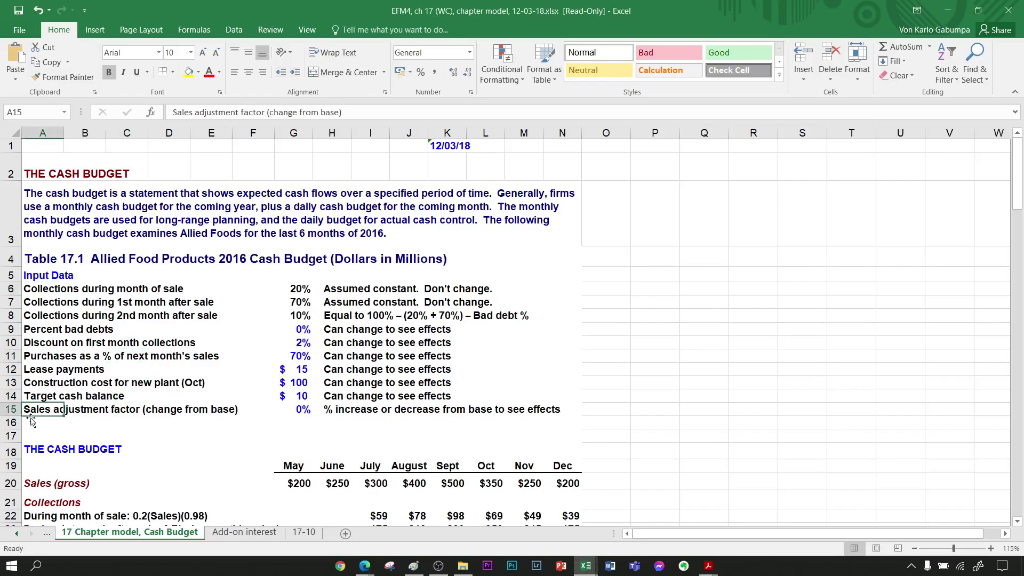
pyautogui.scroll(-1, 61, 411)
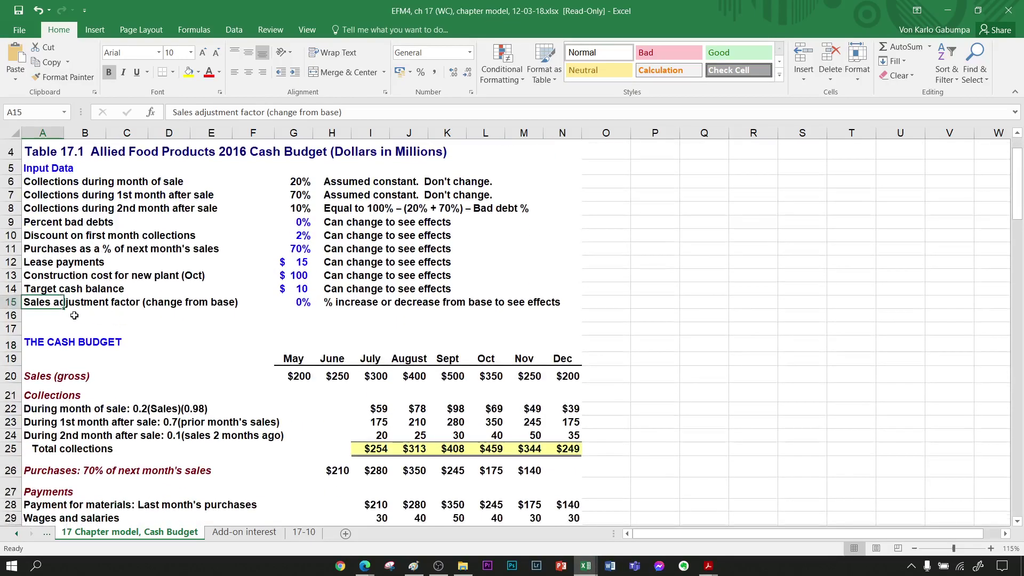
pyautogui.click(73, 316)
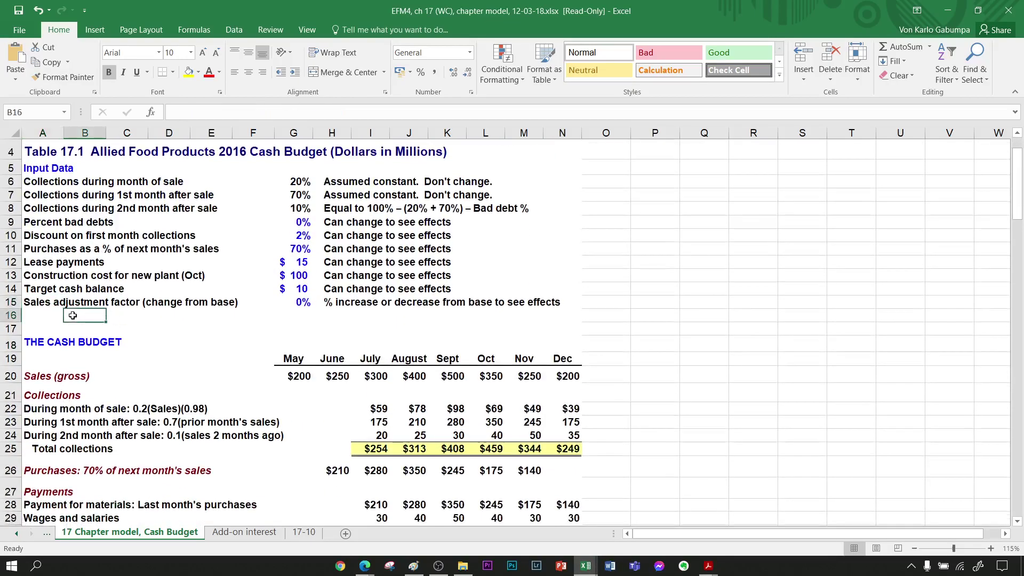
pyautogui.click(43, 302)
pyautogui.click(323, 316)
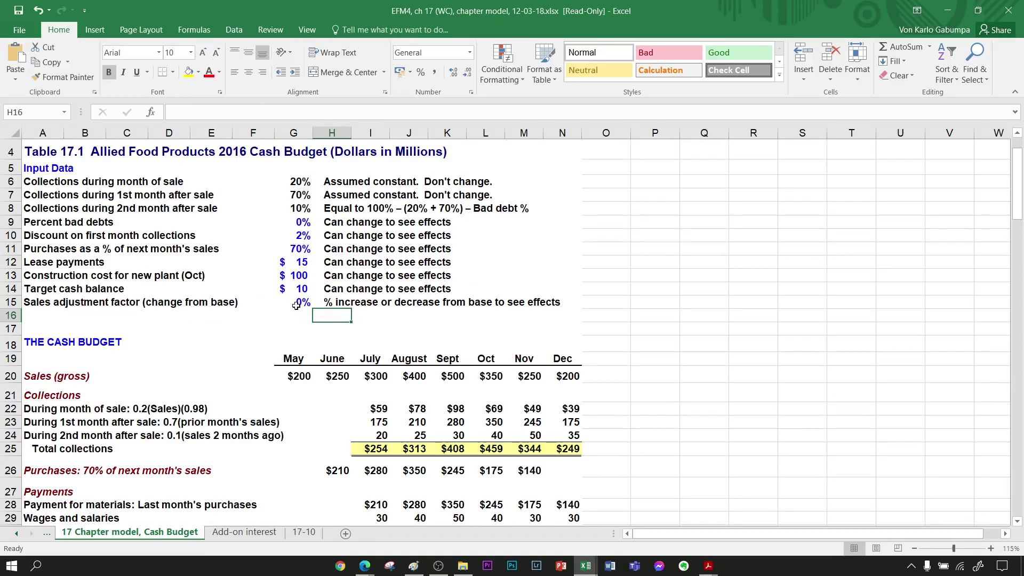
pyautogui.click(296, 305)
pyautogui.moveTo(296, 347); pyautogui.dragTo(296, 222)
pyautogui.click(342, 303)
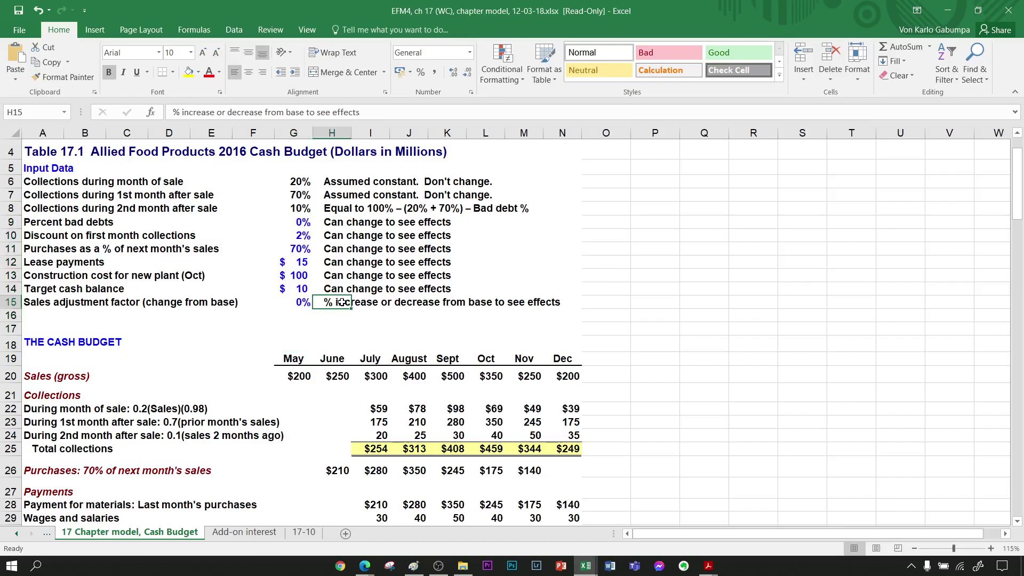
pyautogui.scroll(-1, 343, 302)
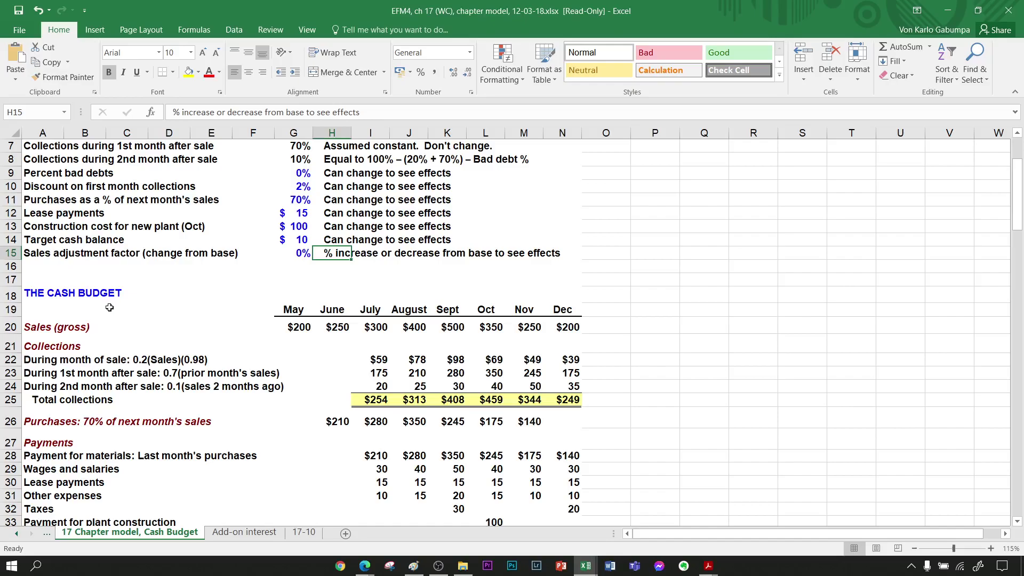
# Examine the gross sales label in A20 and the cash budget's month headings in row 19 from May to December.
pyautogui.scroll(-1, 107, 307)
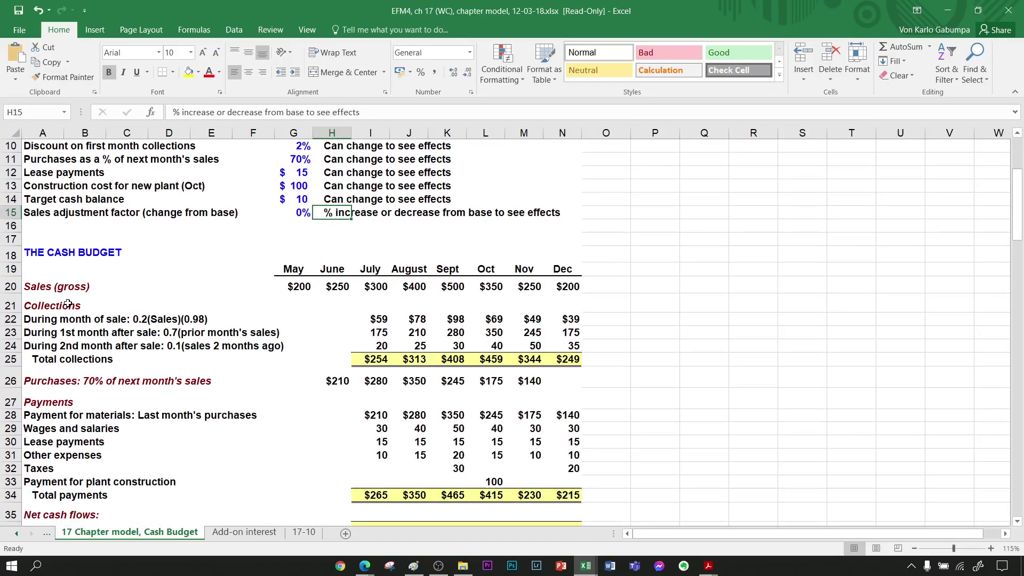
pyautogui.click(38, 290)
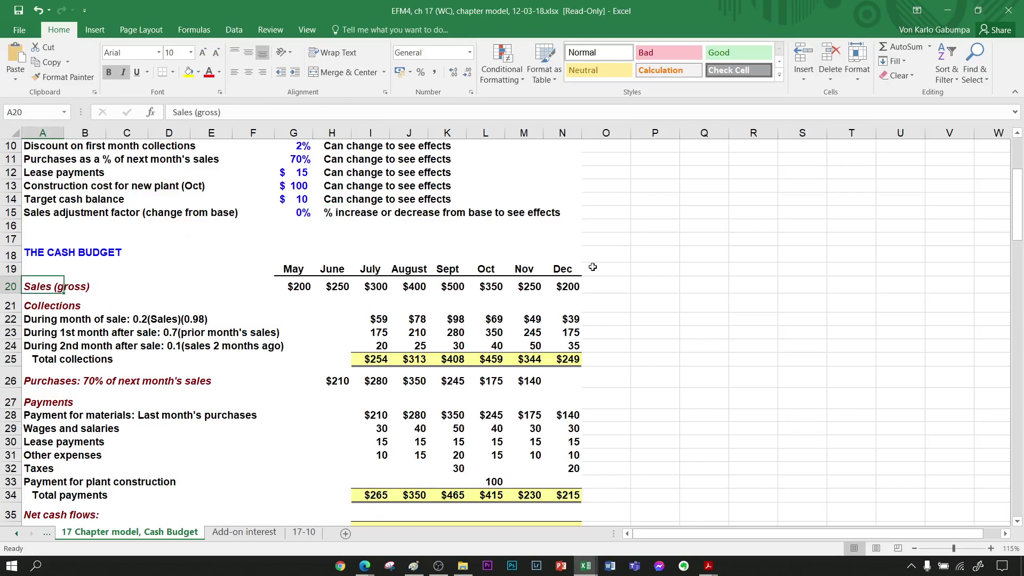
pyautogui.click(628, 271)
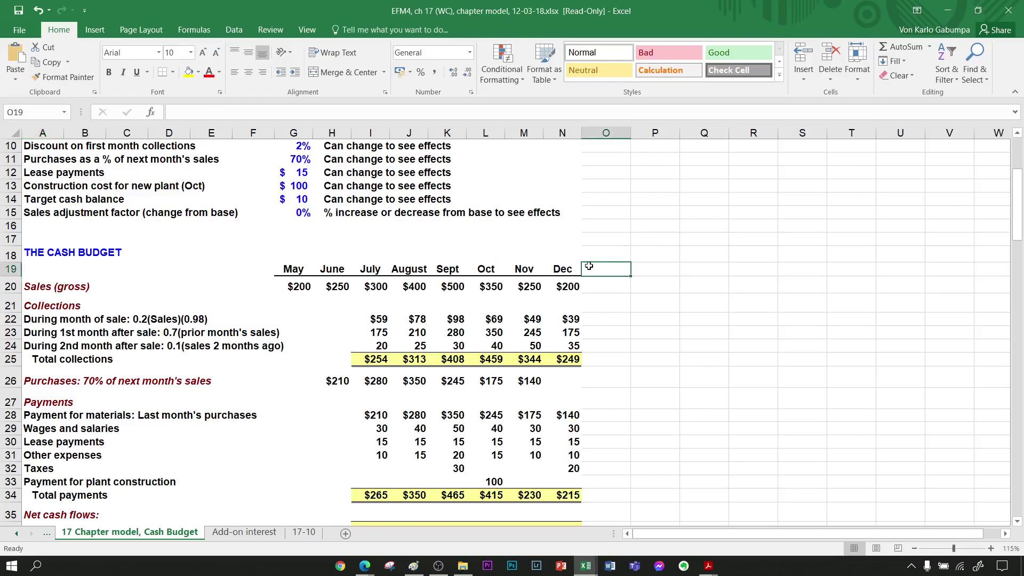
pyautogui.press('Left')
pyautogui.press('Left')
pyautogui.press('Left')
pyautogui.press('Left')
pyautogui.press('Left')
pyautogui.press('Left')
pyautogui.press('Left')
pyautogui.press('Left')
pyautogui.press('Left')
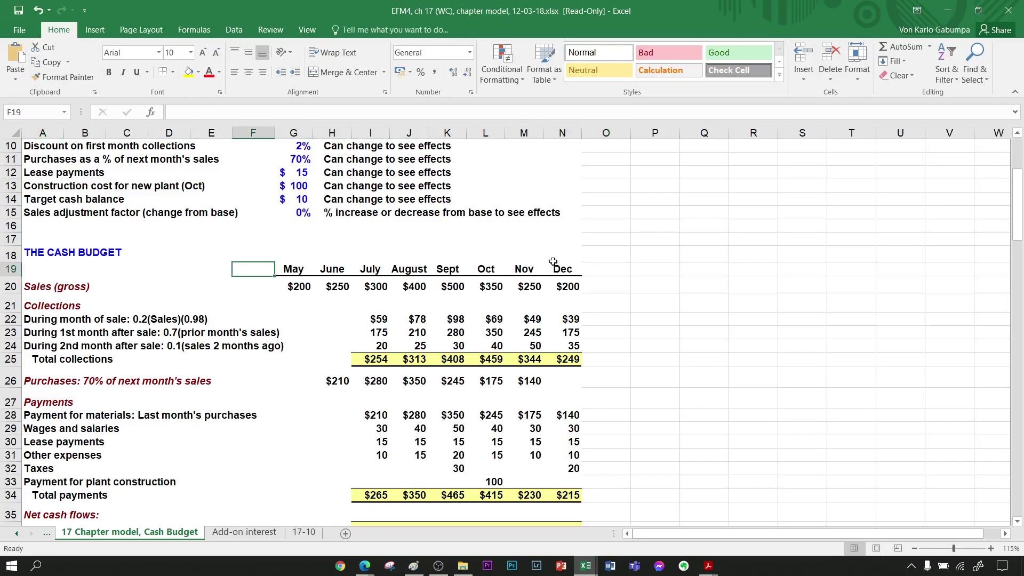
pyautogui.press('Right')
pyautogui.press('Right')
pyautogui.press('Right')
pyautogui.press('Right')
pyautogui.press('Right')
pyautogui.press('Right')
pyautogui.press('Right')
pyautogui.press('Right')
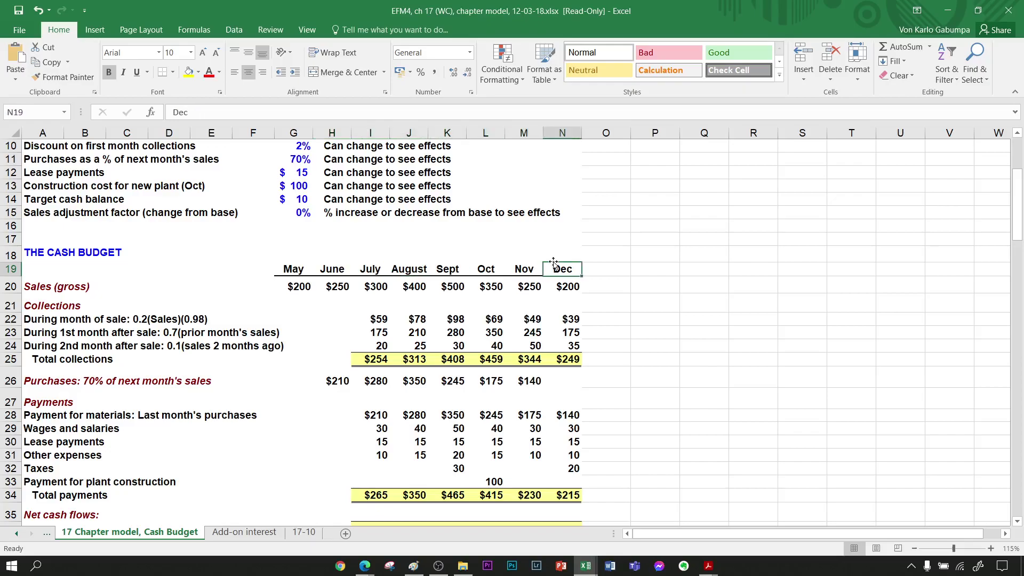
# Shade the month headings July through December (I19:N19) with a light grey fill.
pyautogui.hotkey('shift', 'Left')
pyautogui.hotkey('shift', 'Left')
pyautogui.hotkey('shift', 'Left')
pyautogui.hotkey('shift', 'Left')
pyautogui.hotkey('shift', 'Left')
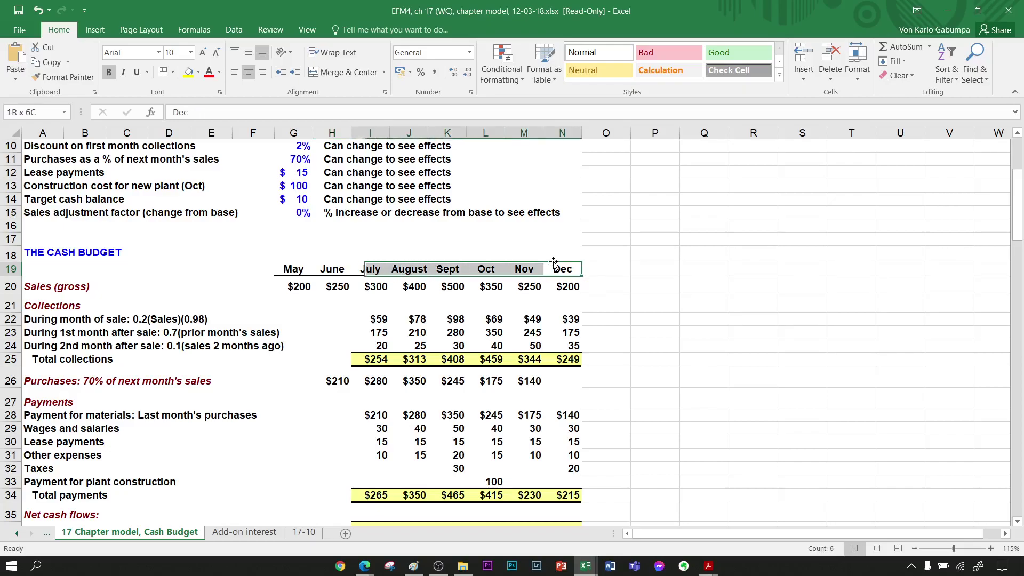
pyautogui.press('alt')
pyautogui.press('h')
pyautogui.press('h')
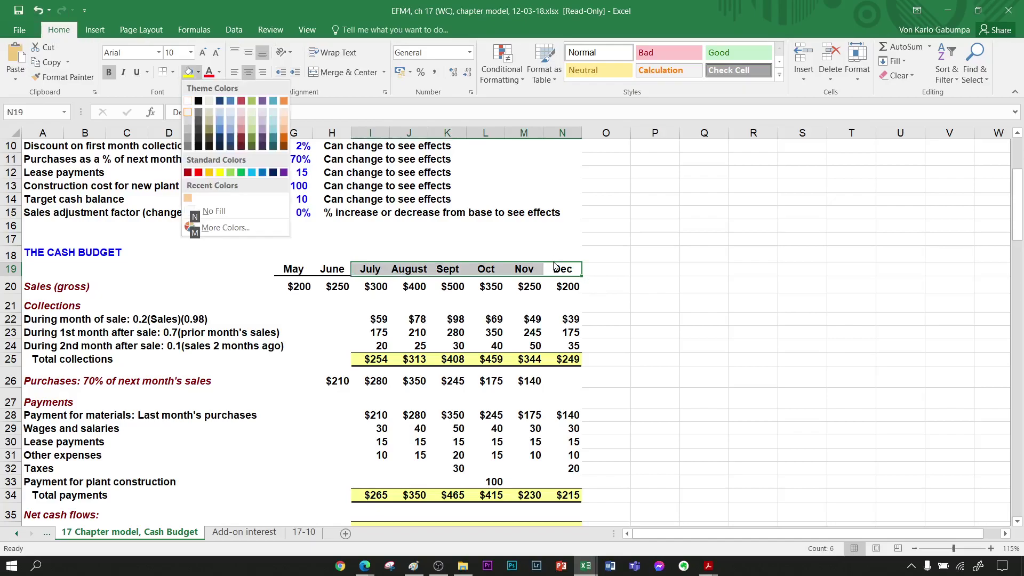
pyautogui.press('Escape')
# Examine the May and June headings and the start of the gross sales figures for June and July.
pyautogui.press('Down')
pyautogui.press('Left')
pyautogui.press('Left')
pyautogui.press('Left')
pyautogui.press('Left')
pyautogui.press('Up')
pyautogui.press('Left')
pyautogui.press('Left')
pyautogui.press('Left')
pyautogui.press('Right')
pyautogui.press('Down')
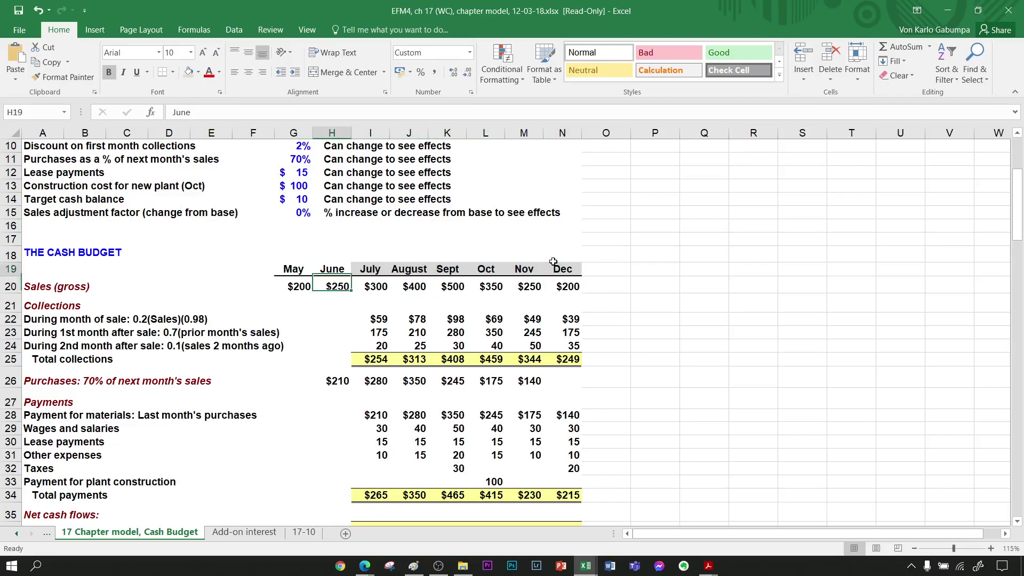
pyautogui.press('Right')
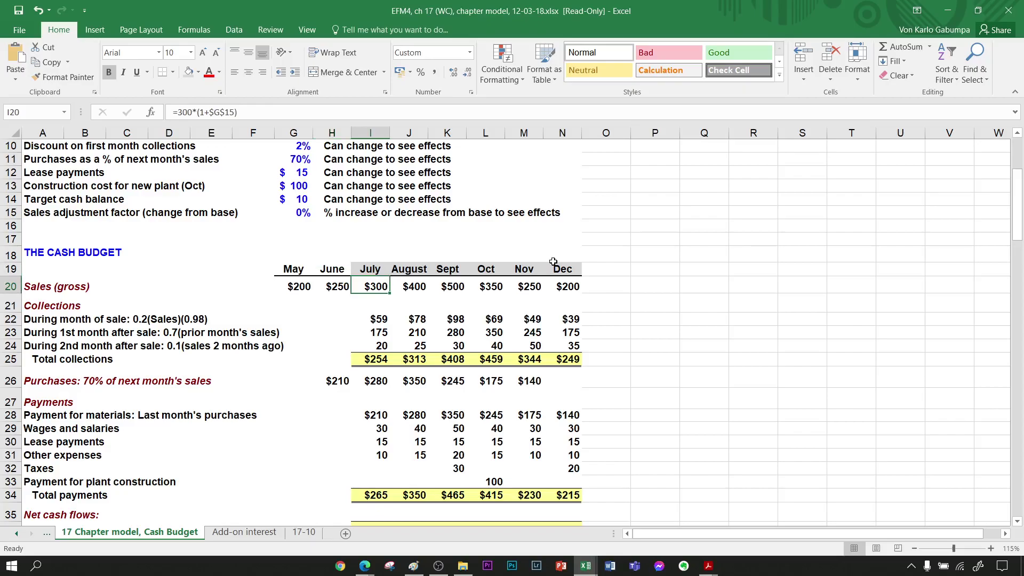
# Examine the gross sales row across the budget period, from July in I20 to December in N20.
pyautogui.press('Down')
pyautogui.press('Up')
pyautogui.press('Left')
pyautogui.press('Left')
pyautogui.press('Left')
pyautogui.press('Left')
pyautogui.press('Left')
pyautogui.press('Left')
pyautogui.press('Left')
pyautogui.press('Left')
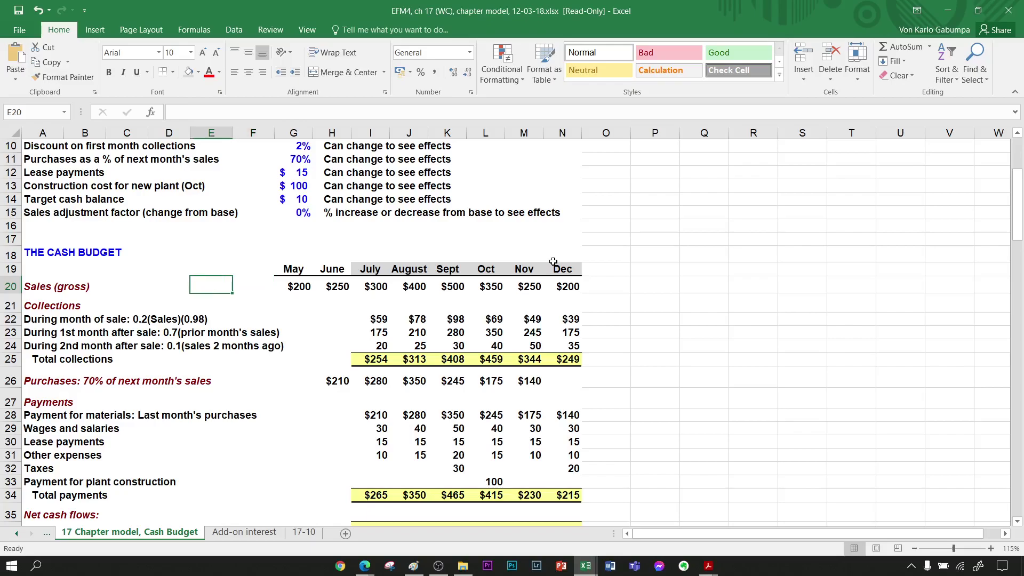
pyautogui.press('Right')
pyautogui.press('Right')
pyautogui.press('Right')
pyautogui.press('Right')
pyautogui.press('Right')
pyautogui.press('Right')
pyautogui.press('Right')
pyautogui.press('Right')
pyautogui.press('Down')
pyautogui.press('Up')
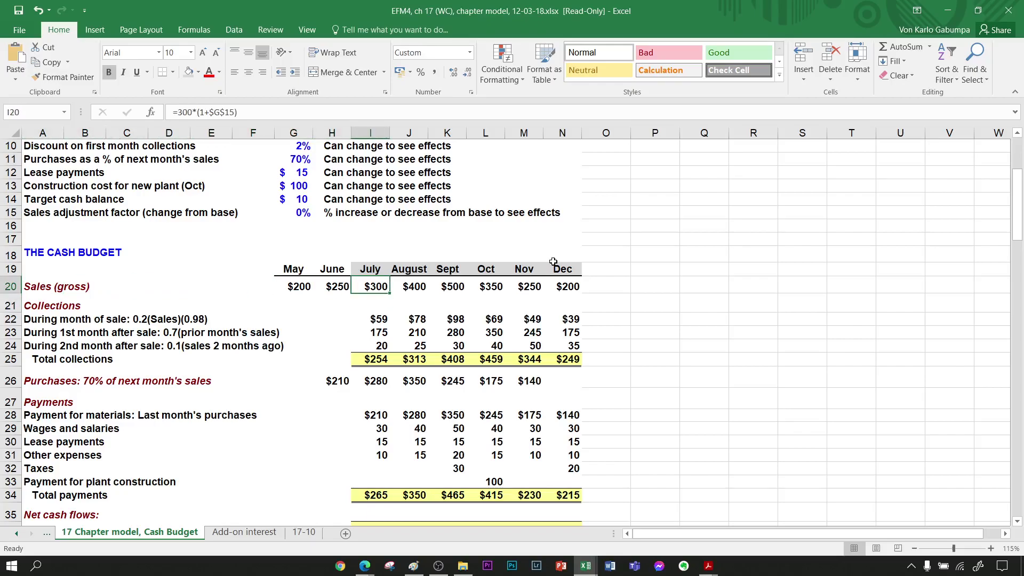
pyautogui.press('Right')
pyautogui.press('Right')
pyautogui.press('Right')
pyautogui.press('Right')
pyautogui.press('Right')
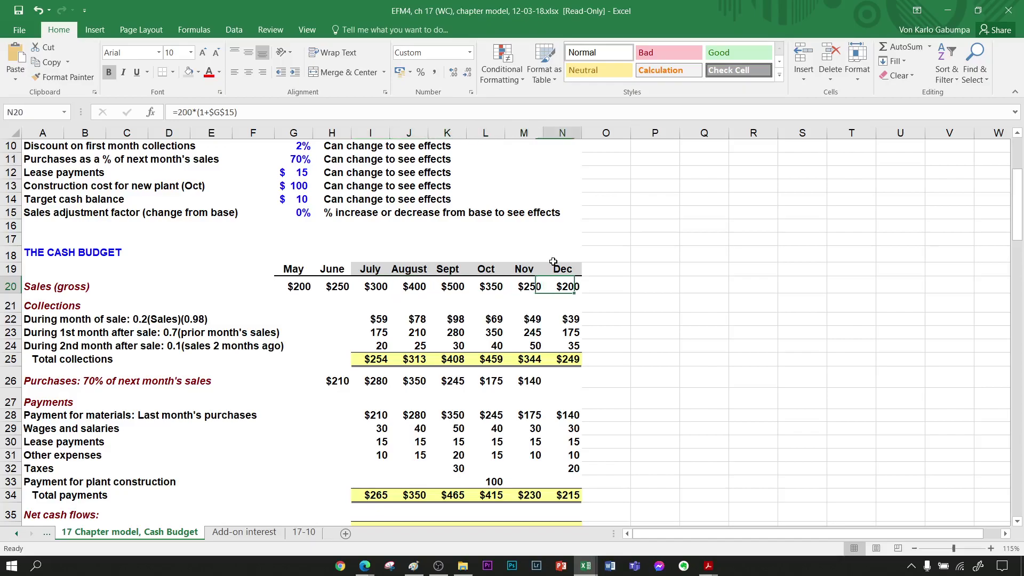
# Examine the collections during month of sale label in A22 and the July collection formula in I22.
pyautogui.press('Left')
pyautogui.press('Left')
pyautogui.press('Left')
pyautogui.press('Left')
pyautogui.press('Left')
pyautogui.press('Left')
pyautogui.press('Left')
pyautogui.press('Left')
pyautogui.press('Left')
pyautogui.press('Left')
pyautogui.press('Left')
pyautogui.press('Left')
pyautogui.press('Left')
pyautogui.press('Down')
pyautogui.press('Down')
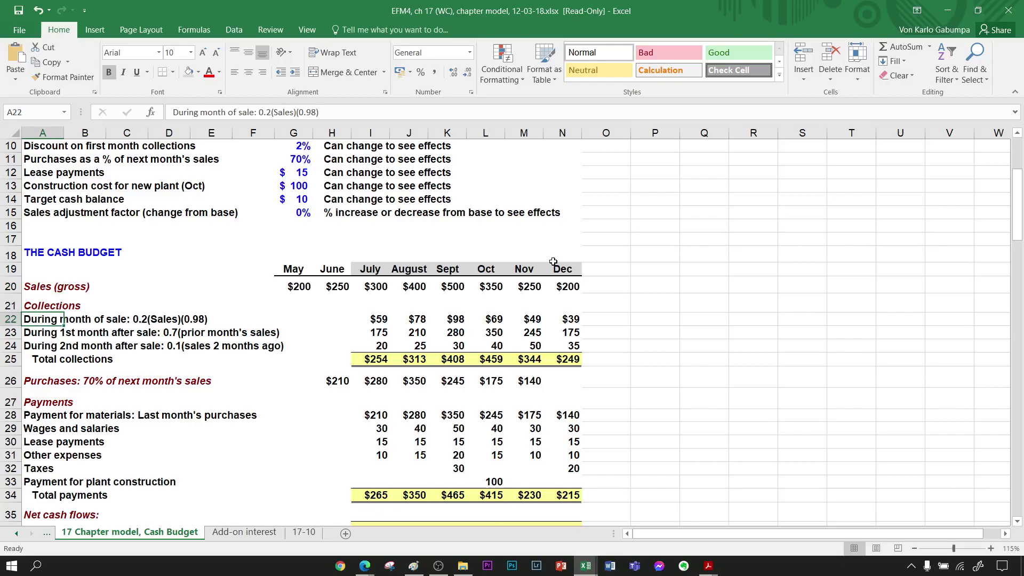
pyautogui.press('Right')
pyautogui.press('Right')
pyautogui.press('Right')
pyautogui.press('Right')
pyautogui.press('Right')
pyautogui.press('Right')
pyautogui.press('Right')
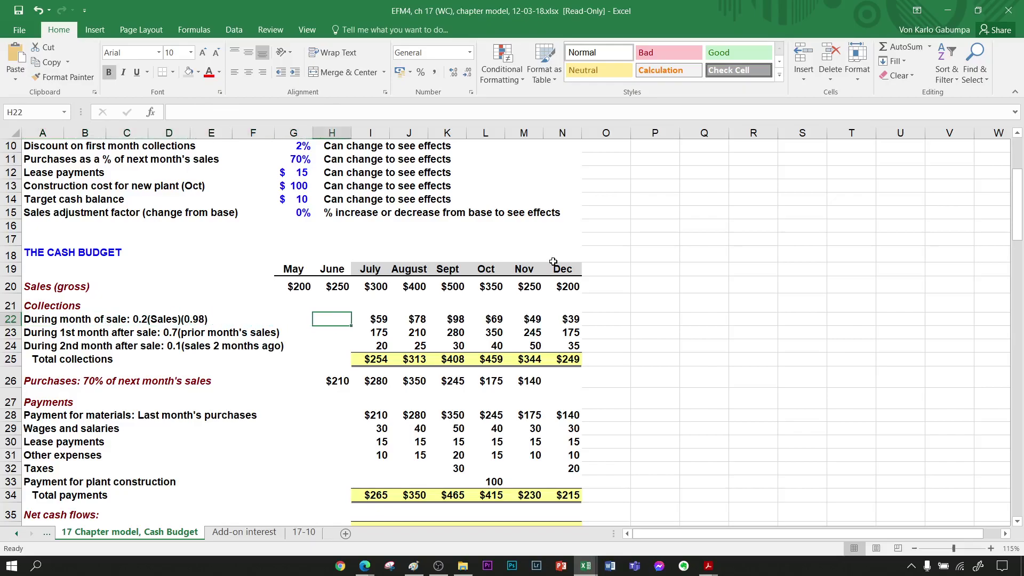
pyautogui.press('Right')
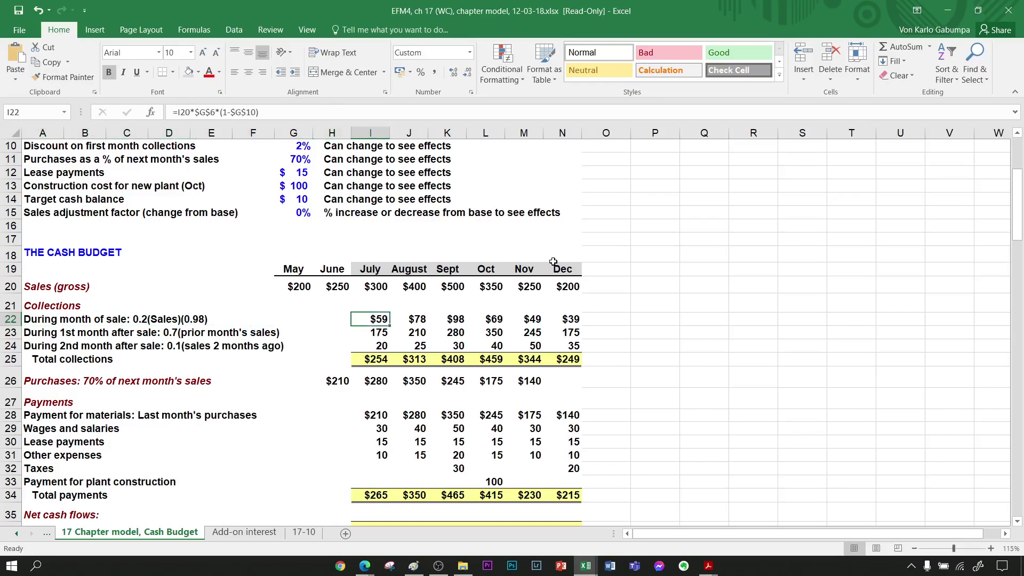
# Shade the percentage for collections during month of sale (G6) with a light orange fill.
pyautogui.press('Up')
pyautogui.press('Up')
pyautogui.press('Up')
pyautogui.press('Up')
pyautogui.press('Up')
pyautogui.press('Up')
pyautogui.press('Up')
pyautogui.press('Up')
pyautogui.press('Up')
pyautogui.press('Up')
pyautogui.press('Up')
pyautogui.press('Up')
pyautogui.press('Up')
pyautogui.press('Up')
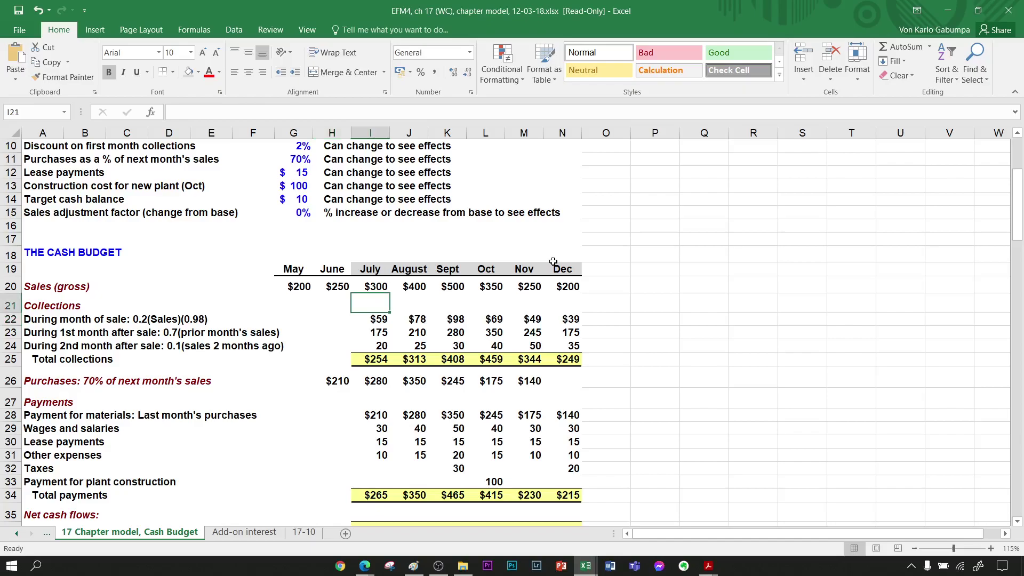
pyautogui.press('Up')
pyautogui.press('Up')
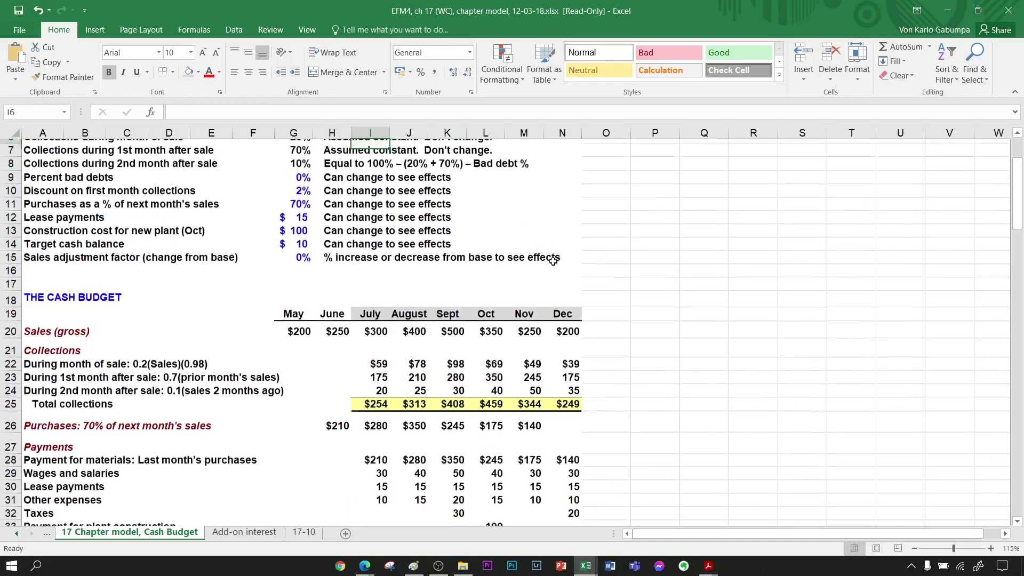
pyautogui.press('Left')
pyautogui.press('Left')
pyautogui.press('alt')
pyautogui.press('h')
pyautogui.press('h')
pyautogui.press('Right')
pyautogui.press('Right')
pyautogui.press('Right')
pyautogui.press('Right')
pyautogui.press('Right')
pyautogui.press('Right')
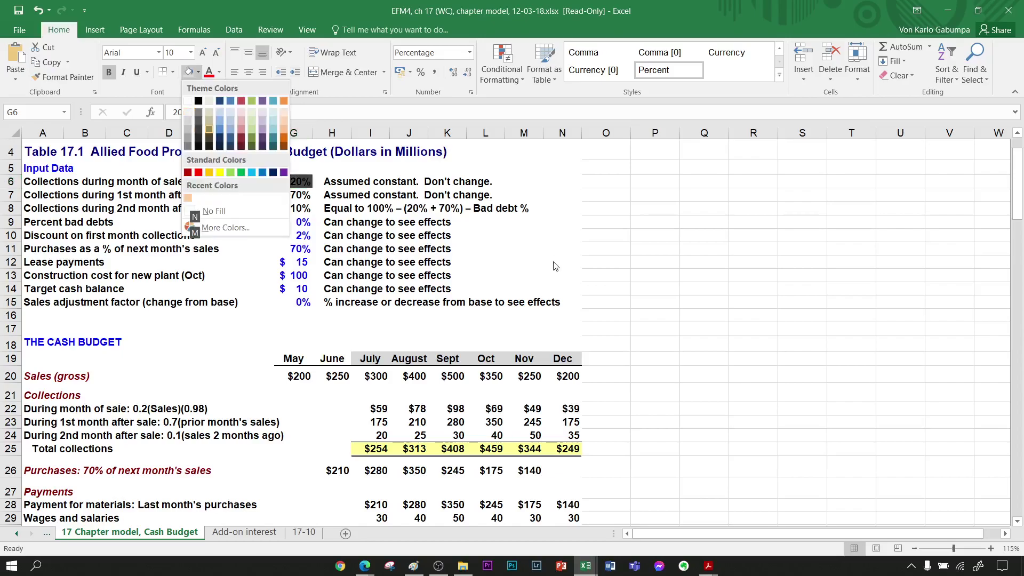
pyautogui.press('Down')
pyautogui.press('Right')
pyautogui.press('Right')
pyautogui.press('Right')
pyautogui.press('Return')
pyautogui.press('Down')
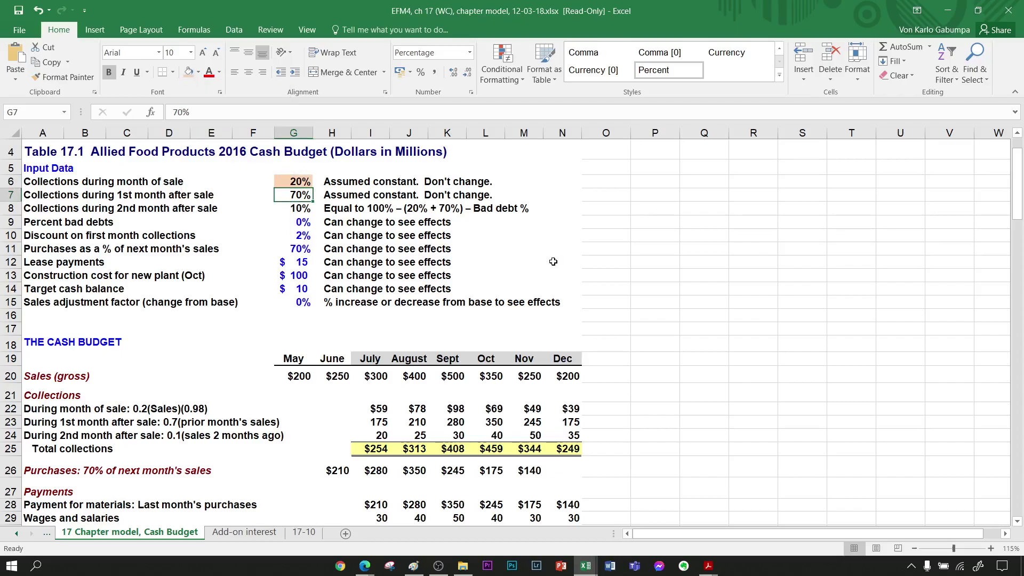
# Examine the input data in column G, including the discount on first month collections in G10, and return to the collections rows.
pyautogui.press('Down')
pyautogui.press('Down')
pyautogui.press('Down')
pyautogui.press('Down')
pyautogui.press('Down')
pyautogui.press('Down')
pyautogui.press('Down')
pyautogui.press('Down')
pyautogui.press('Down')
pyautogui.press('Down')
pyautogui.press('Down')
pyautogui.press('Down')
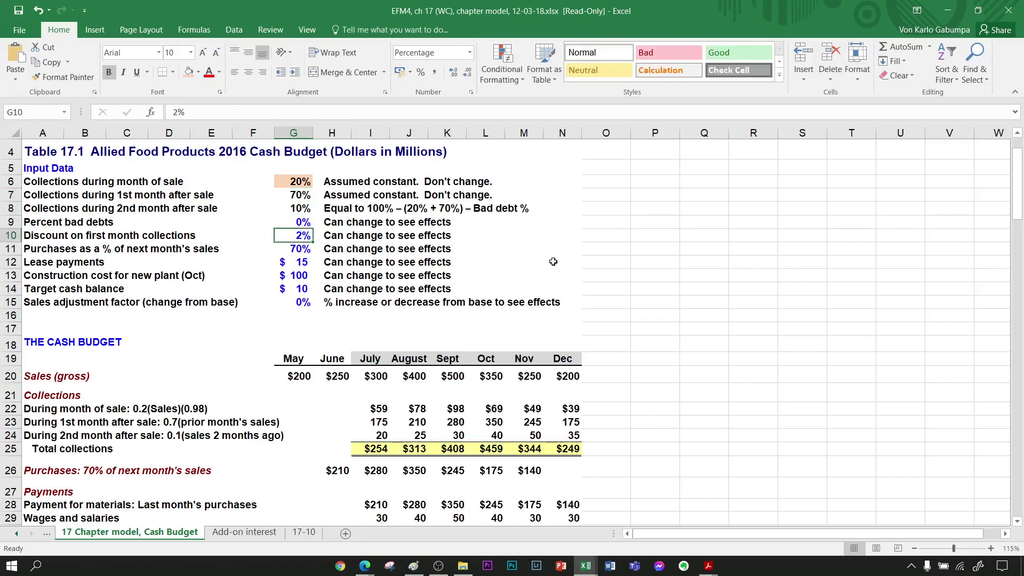
pyautogui.press('Down')
pyautogui.press('Right')
pyautogui.press('Right')
pyautogui.press('Down')
pyautogui.press('Left')
pyautogui.press('Up')
pyautogui.press('Up')
pyautogui.press('Up')
pyautogui.press('Up')
pyautogui.press('Left')
pyautogui.press('Down')
pyautogui.press('Down')
pyautogui.press('Down')
pyautogui.press('Down')
pyautogui.press('Down')
pyautogui.press('Down')
pyautogui.press('Down')
pyautogui.press('Up')
pyautogui.press('Right')
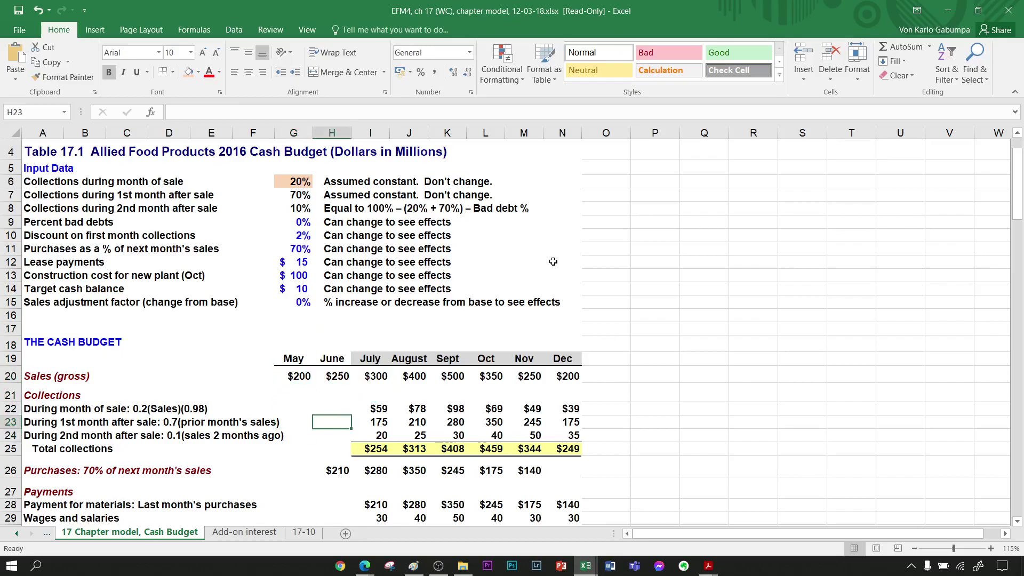
# Open the July month-of-sale collections formula in I22 for editing to show the cells it references.
pyautogui.press('Up')
pyautogui.press('Right')
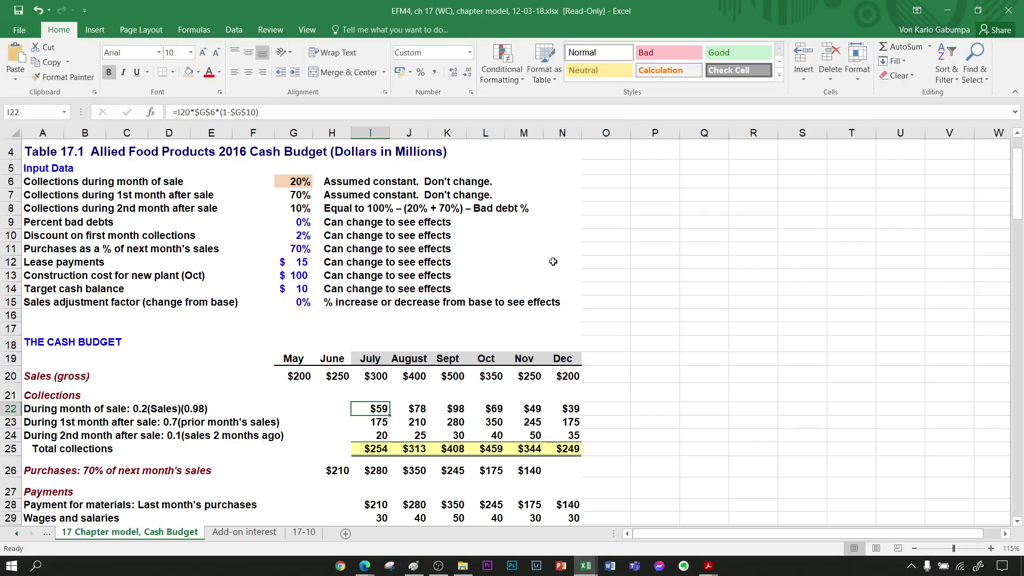
pyautogui.press('Up')
pyautogui.press('Down')
pyautogui.press('Up')
pyautogui.press('Down')
pyautogui.press('F2')
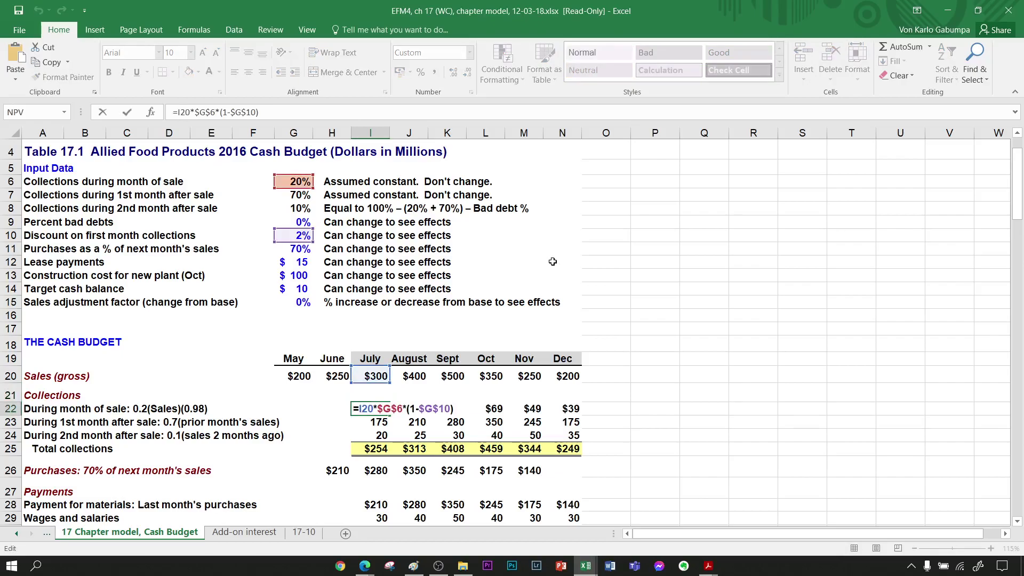
# Trace the references in the July month-of-sale collections formula (I22), close it unchanged, and review July gross sales in I20.
pyautogui.press('Left')
pyautogui.press('Left')
pyautogui.press('Left')
pyautogui.press('Left')
pyautogui.press('Right')
pyautogui.press('Right')
pyautogui.press('Right')
pyautogui.press('Escape')
pyautogui.press('Up')
pyautogui.press('Up')
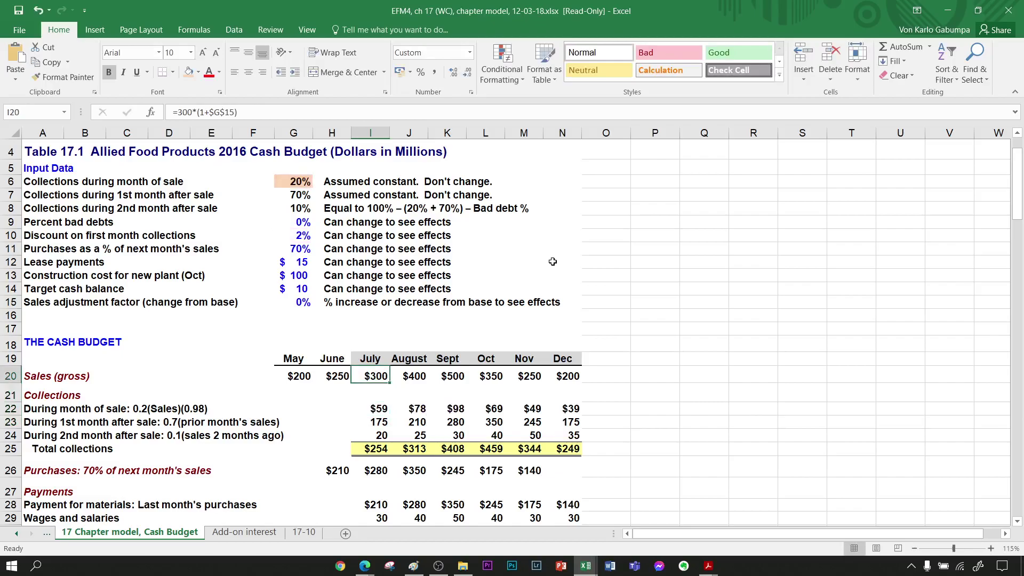
pyautogui.press('Down')
pyautogui.press('Down')
pyautogui.press('Down')
pyautogui.press('Up')
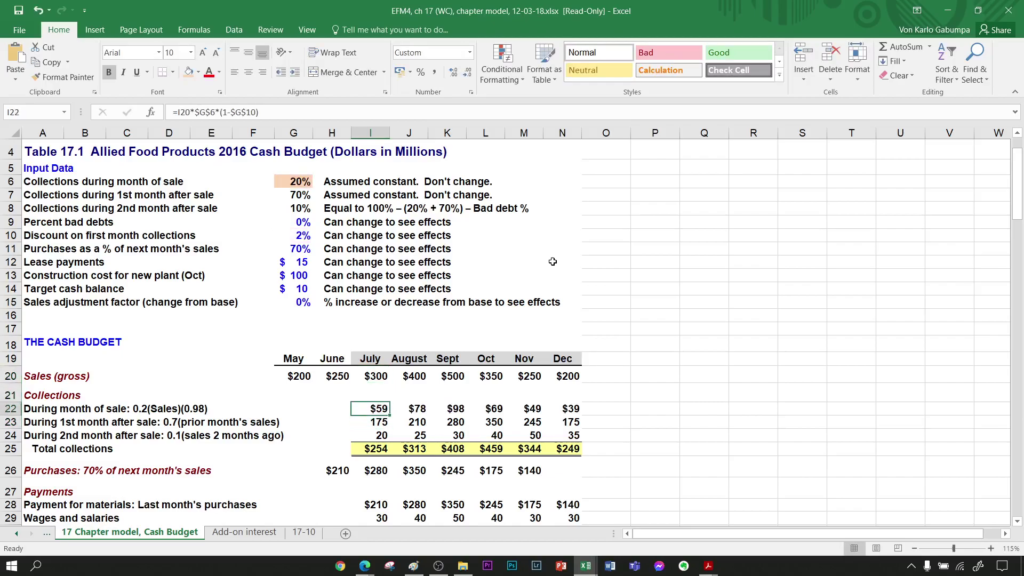
pyautogui.press('Down')
pyautogui.press('Up')
# Shade the discount on first month collections percentage (G10) with the same light orange fill as G6.
pyautogui.press('Left')
pyautogui.press('Up')
pyautogui.press('Up')
pyautogui.press('Up')
pyautogui.press('Up')
pyautogui.press('Up')
pyautogui.press('Up')
pyautogui.press('Up')
pyautogui.press('Up')
pyautogui.press('Up')
pyautogui.press('Up')
pyautogui.press('Left')
pyautogui.press('Up')
pyautogui.press('Left')
pyautogui.press('Left')
pyautogui.press('Left')
pyautogui.press('Left')
pyautogui.press('Up')
pyautogui.press('Left')
pyautogui.press('Left')
pyautogui.press('Right')
pyautogui.press('Right')
pyautogui.press('Right')
pyautogui.press('Right')
pyautogui.press('Right')
pyautogui.press('Right')
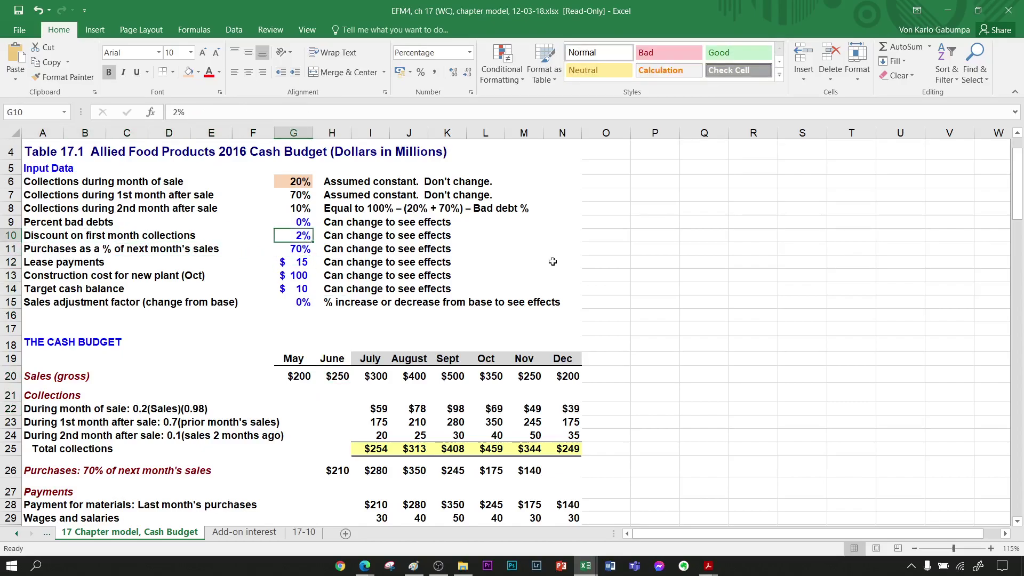
pyautogui.press('F4')
# Return to July month-of-sale collections in I22 and show the cells its formula references, leaving the formula unchanged.
pyautogui.press('Down')
pyautogui.press('Down')
pyautogui.press('Down')
pyautogui.press('Down')
pyautogui.press('Down')
pyautogui.press('Down')
pyautogui.press('Down')
pyautogui.press('Down')
pyautogui.press('Down')
pyautogui.press('Down')
pyautogui.press('Down')
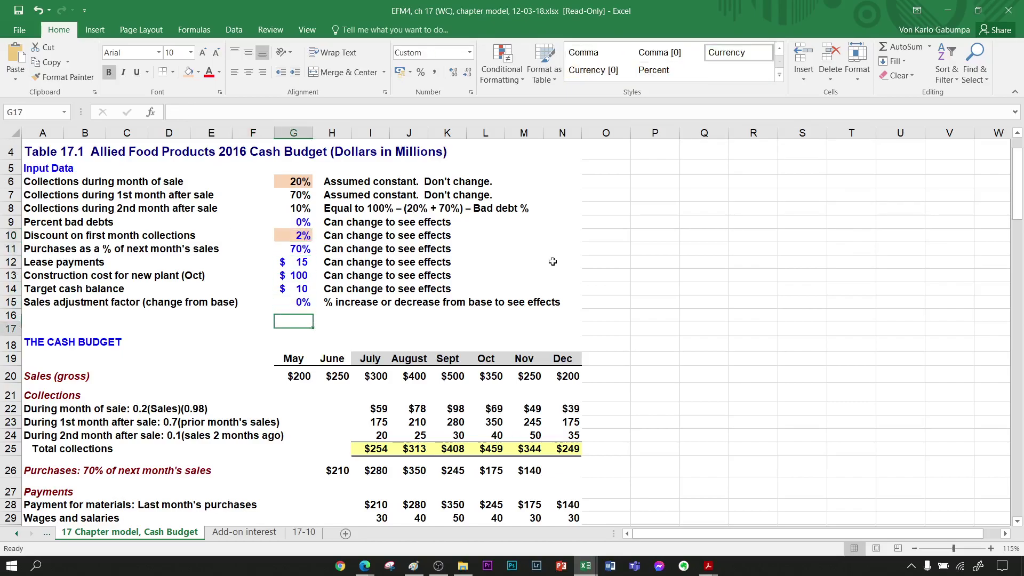
pyautogui.press('Down')
pyautogui.press('Right')
pyautogui.press('Right')
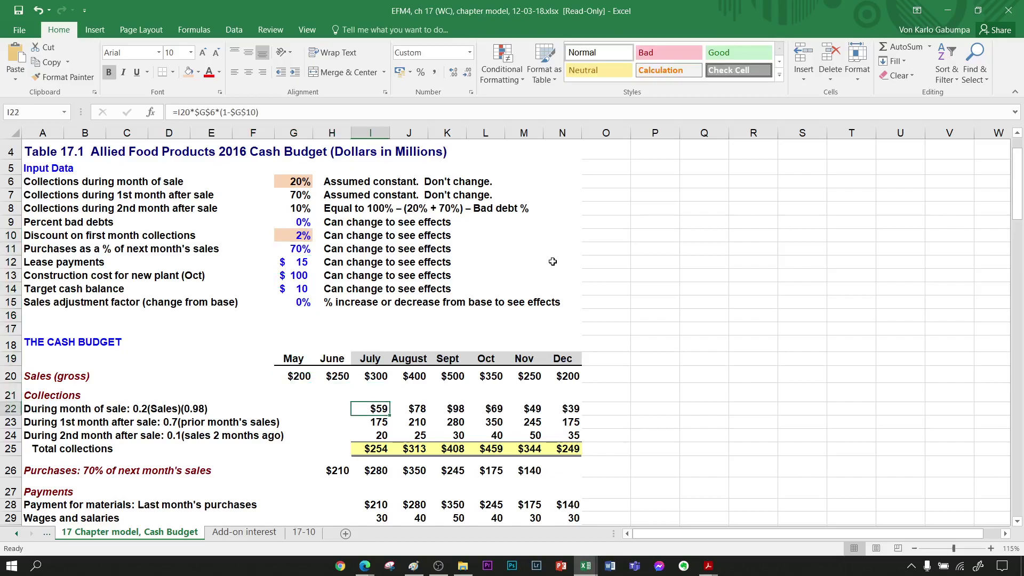
pyautogui.press('F2')
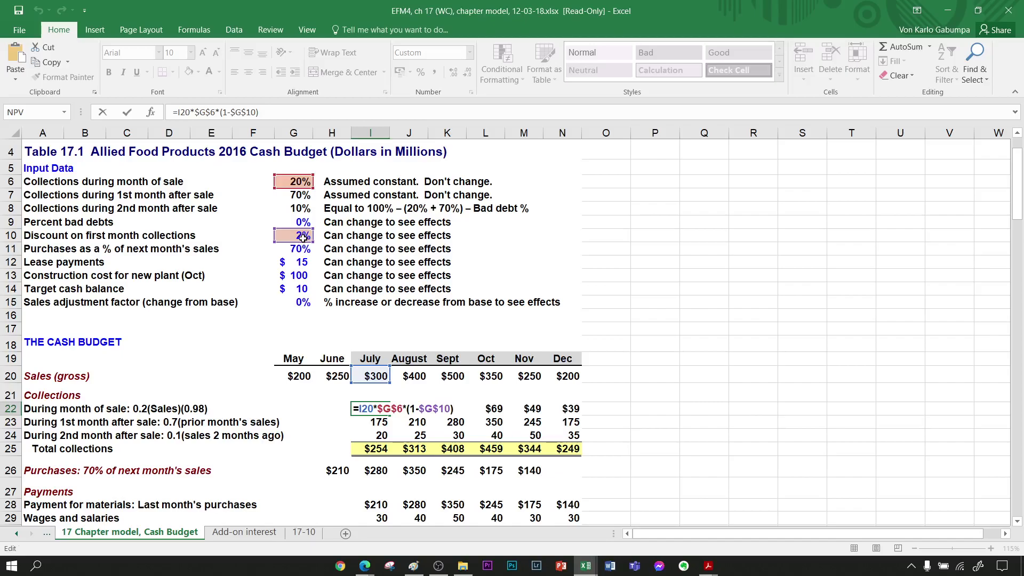
pyautogui.press('Return')
pyautogui.press('Up')
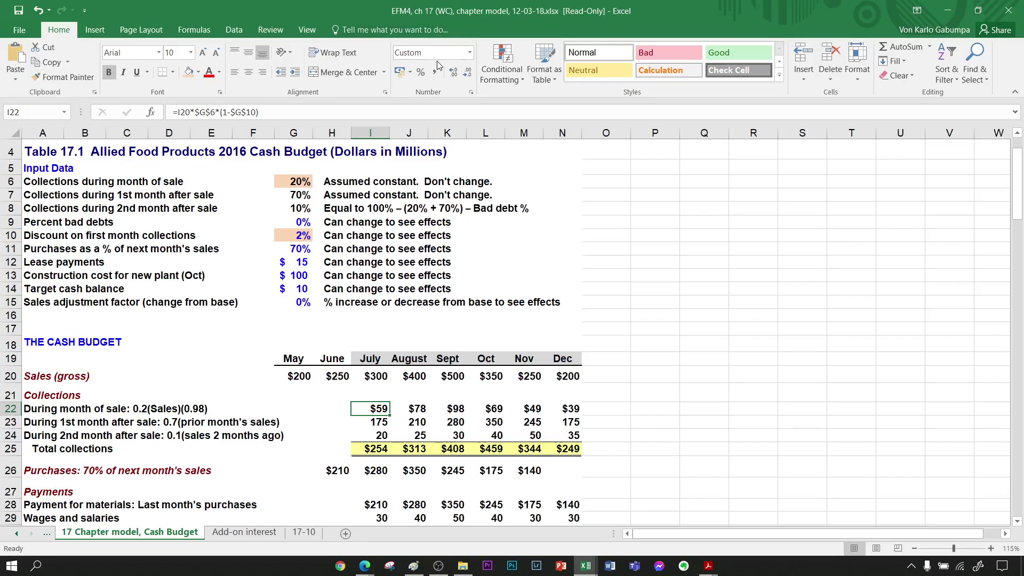
# Add one decimal place to the July month-of-sale collections in I22 and remove it again.
pyautogui.click(453, 73)
pyautogui.click(469, 75)
pyautogui.click(385, 424)
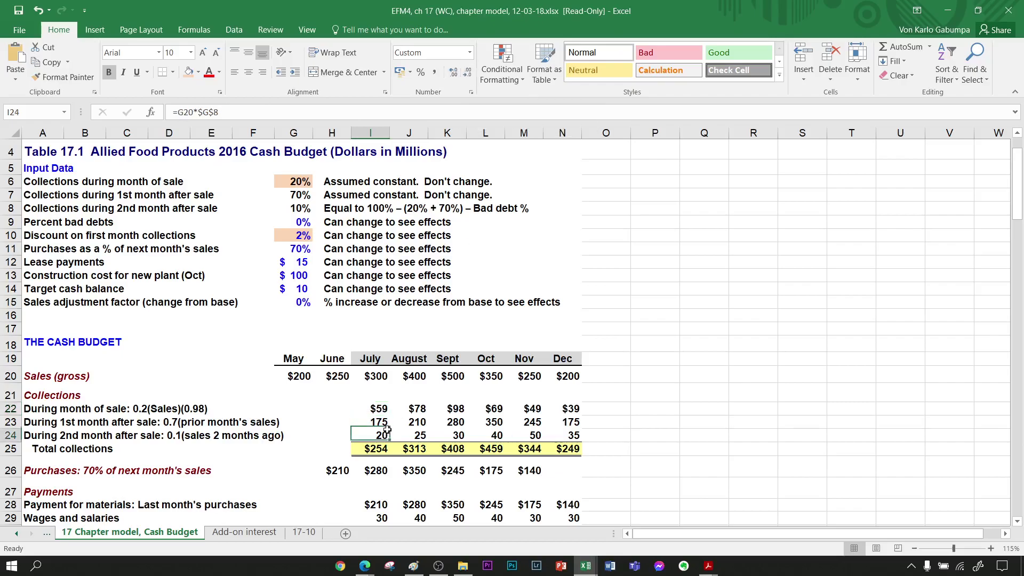
# Shade the July gross sales cell (I20) with a light blue fill.
pyautogui.click(401, 408)
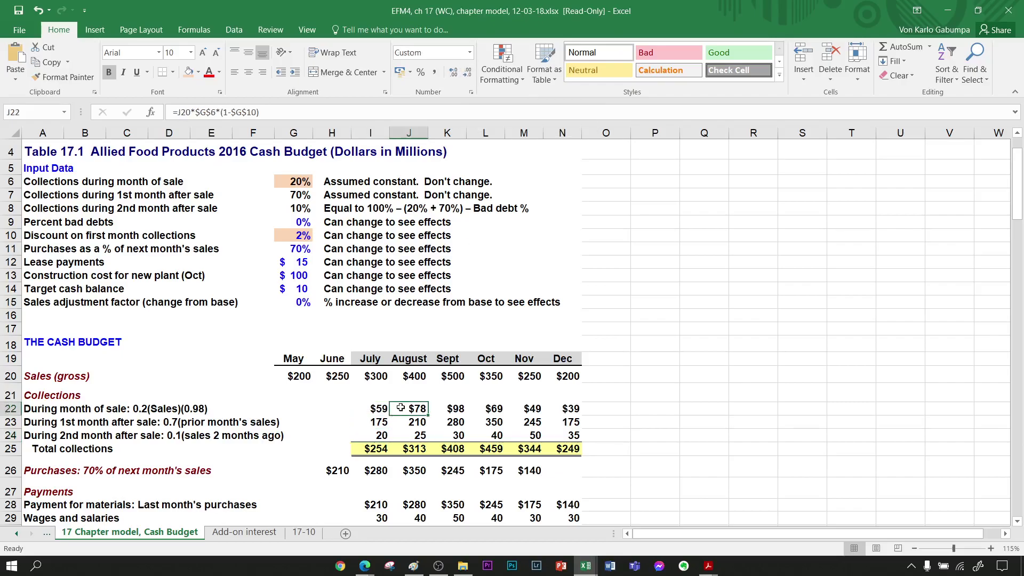
pyautogui.press('Left')
pyautogui.press('Up')
pyautogui.press('Up')
pyautogui.press('Down')
pyautogui.press('Up')
pyautogui.press('alt')
pyautogui.press('h')
pyautogui.press('h')
pyautogui.press('Right')
pyautogui.press('Right')
pyautogui.press('Down')
pyautogui.press('Right')
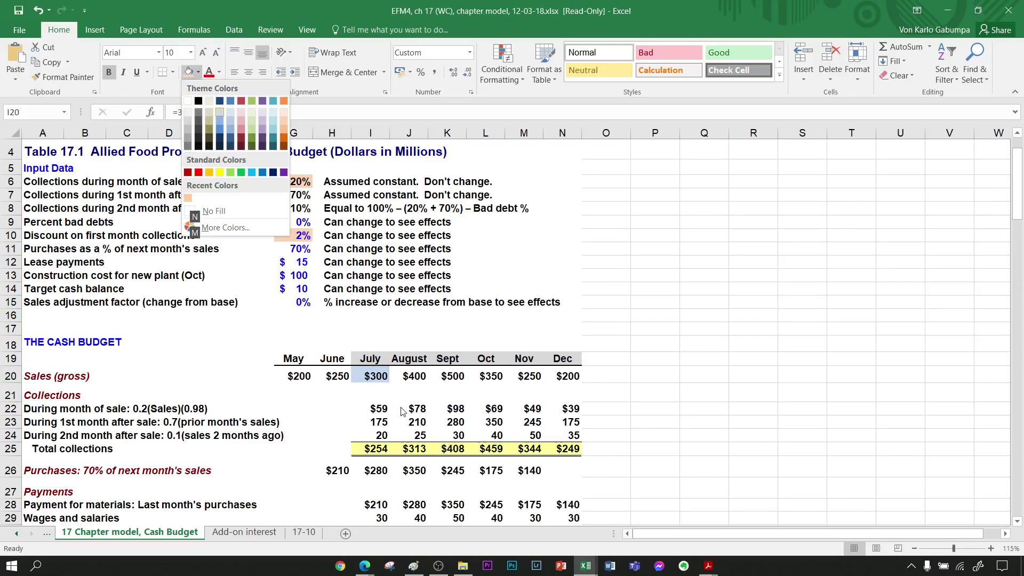
pyautogui.press('Return')
# Apply the same light blue fill to July collections during month of sale in I22.
pyautogui.press('Down')
pyautogui.press('Down')
pyautogui.press('F4')
pyautogui.press('Right')
pyautogui.press('Left')
pyautogui.press('Up')
pyautogui.press('Up')
pyautogui.press('Down')
pyautogui.press('Down')
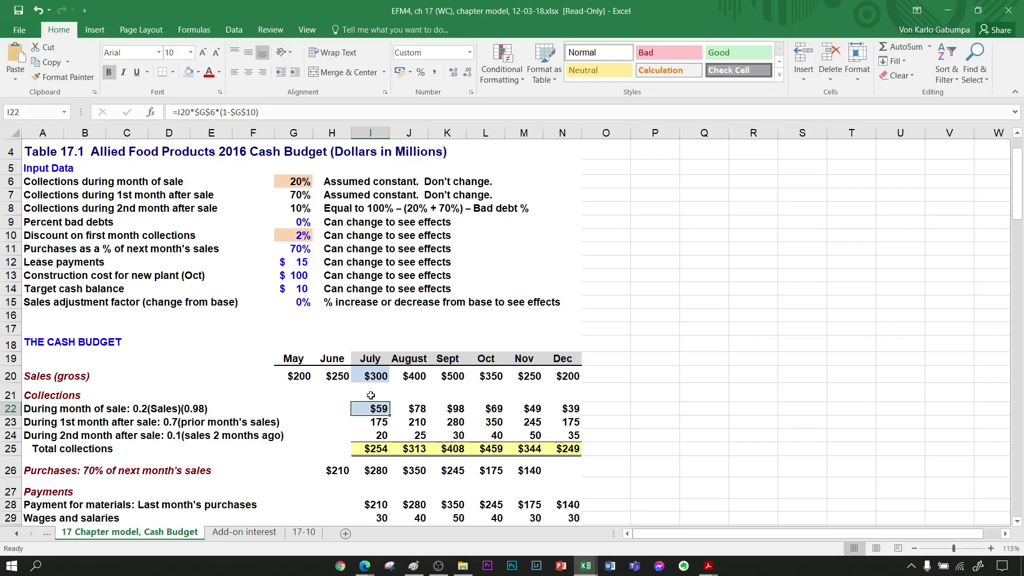
# Examine July gross sales in I20 and the percentage for collections during 1st month after sale in G7.
pyautogui.press('Up')
pyautogui.press('Up')
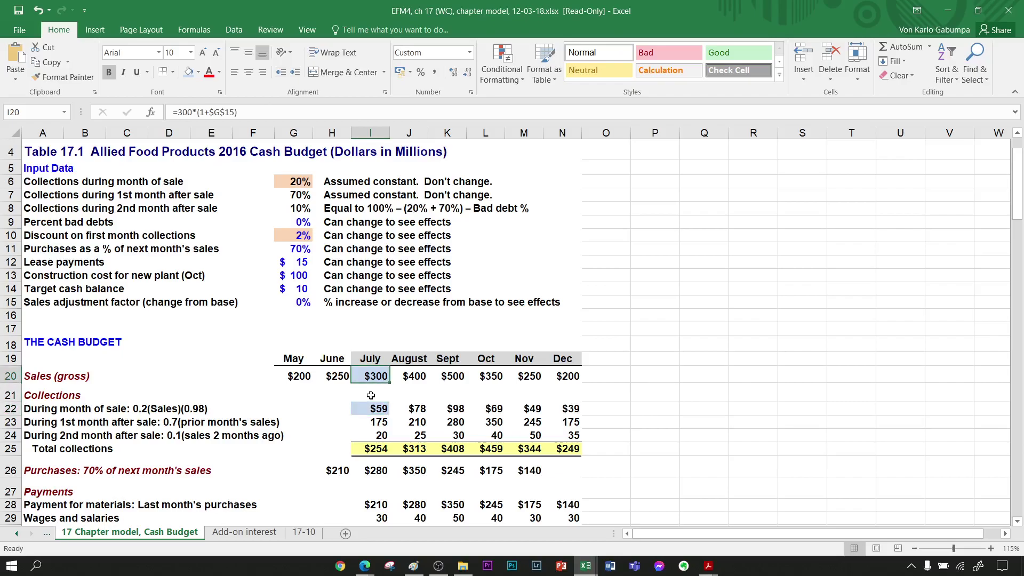
pyautogui.press('Left')
pyautogui.press('Up')
pyautogui.press('Up')
pyautogui.press('Up')
pyautogui.press('Up')
pyautogui.press('Up')
pyautogui.press('Up')
pyautogui.press('Up')
pyautogui.press('Up')
pyautogui.press('Up')
pyautogui.press('Up')
pyautogui.press('Up')
pyautogui.press('Left')
pyautogui.press('Left')
pyautogui.press('Left')
pyautogui.press('Left')
pyautogui.press('Up')
pyautogui.press('Left')
pyautogui.press('Up')
pyautogui.press('Right')
pyautogui.press('Left')
pyautogui.press('Right')
pyautogui.press('Right')
pyautogui.press('Right')
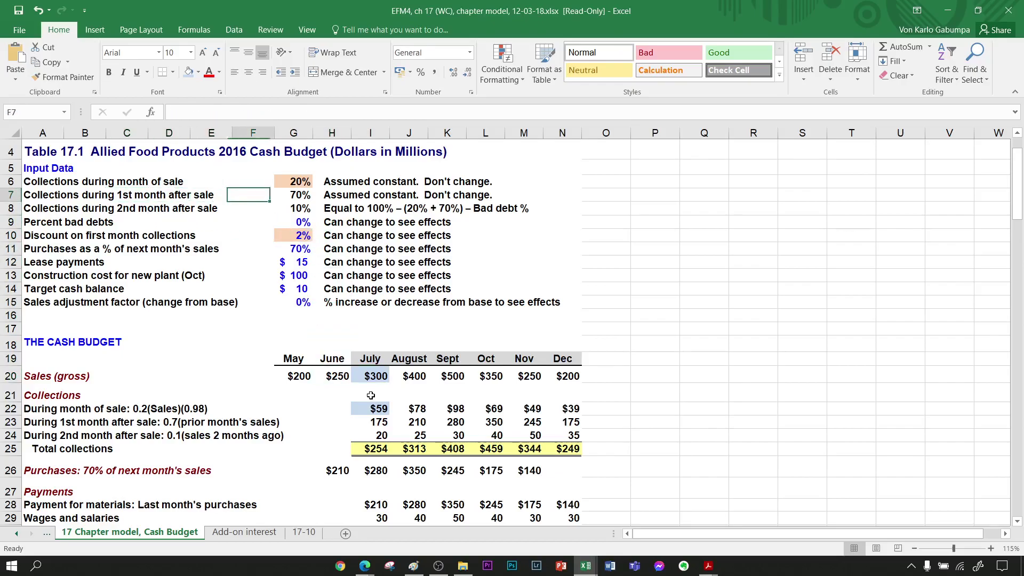
pyautogui.press('Right')
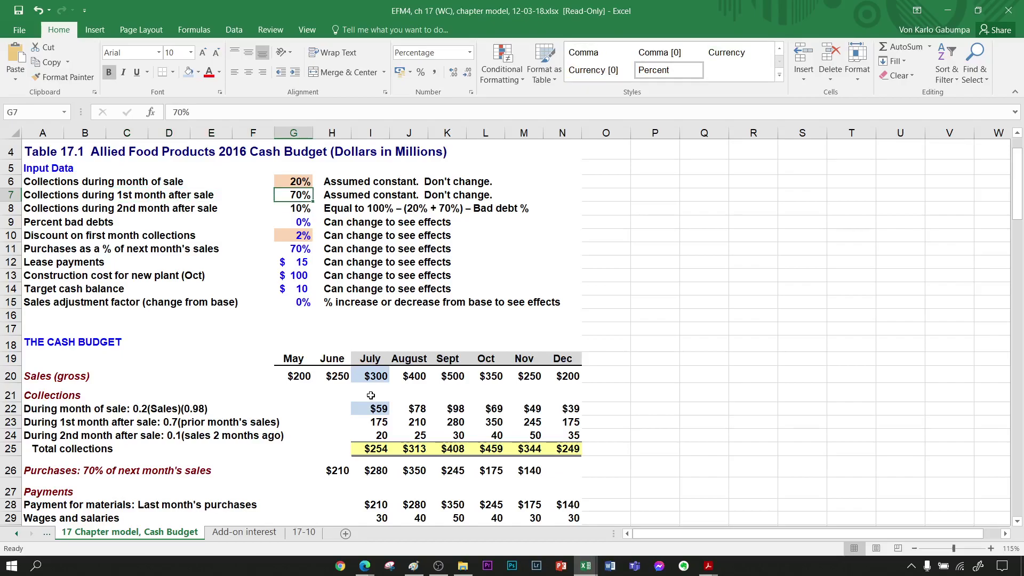
# Examine the input percentages in G7 through G11 and return to the gross sales row at G20.
pyautogui.press('Down')
pyautogui.press('Down')
pyautogui.press('Down')
pyautogui.press('Down')
pyautogui.press('Up')
pyautogui.press('Up')
pyautogui.press('Up')
pyautogui.press('Up')
pyautogui.press('Down')
pyautogui.press('Down')
pyautogui.press('Down')
pyautogui.press('Down')
pyautogui.press('Down')
pyautogui.press('Down')
pyautogui.press('Down')
pyautogui.press('Down')
pyautogui.press('Down')
pyautogui.press('Down')
pyautogui.press('Down')
pyautogui.press('Down')
pyautogui.press('Down')
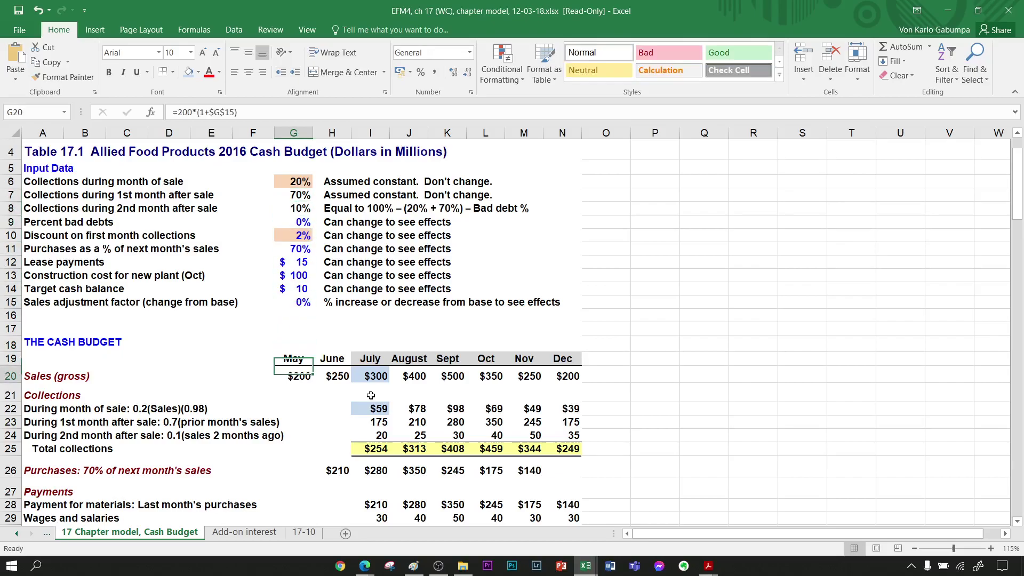
# Shade the August collections during 1st month after sale (J23) with the same light blue fill.
pyautogui.press('Right')
pyautogui.press('Right')
pyautogui.press('Right')
pyautogui.press('Down')
pyautogui.press('Down')
pyautogui.press('Down')
pyautogui.press('Left')
pyautogui.press('Right')
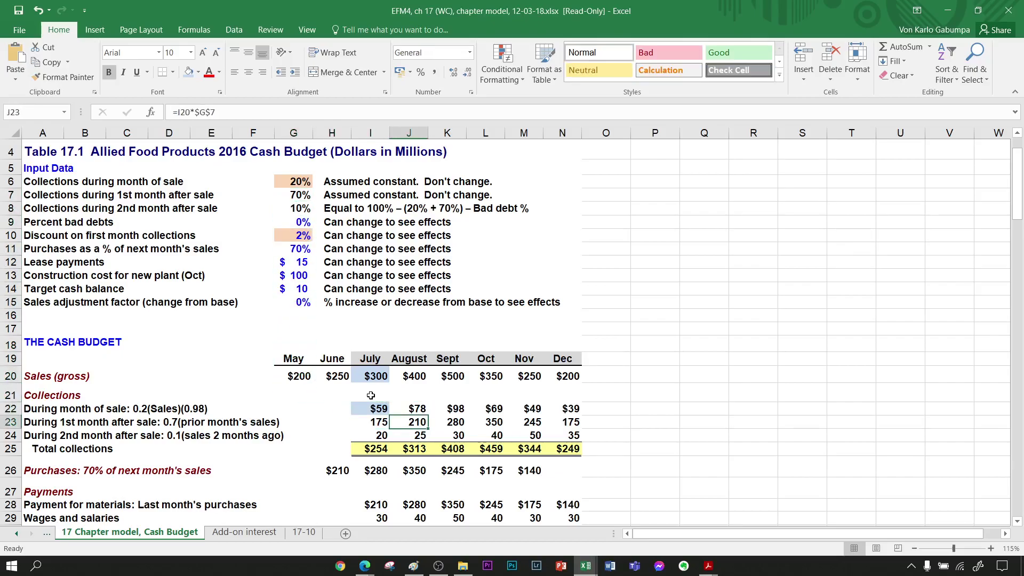
pyautogui.press('Up')
pyautogui.press('Down')
pyautogui.press('Left')
pyautogui.press('Right')
pyautogui.press('Left')
pyautogui.press('Up')
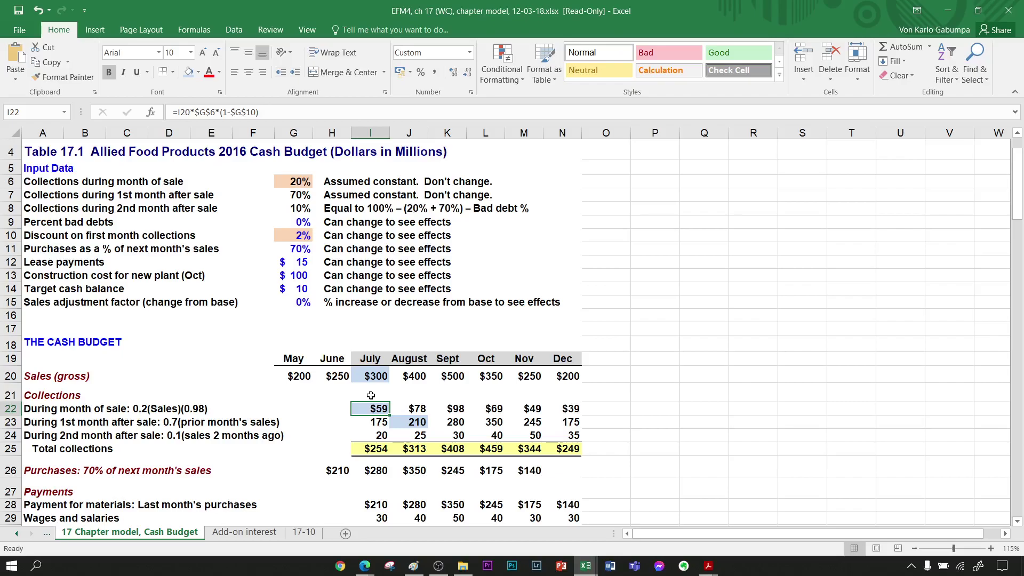
# Show the cells referenced by the August first-month-after-sale collections formula in J23, and close it unchanged.
pyautogui.press('Down')
pyautogui.press('Right')
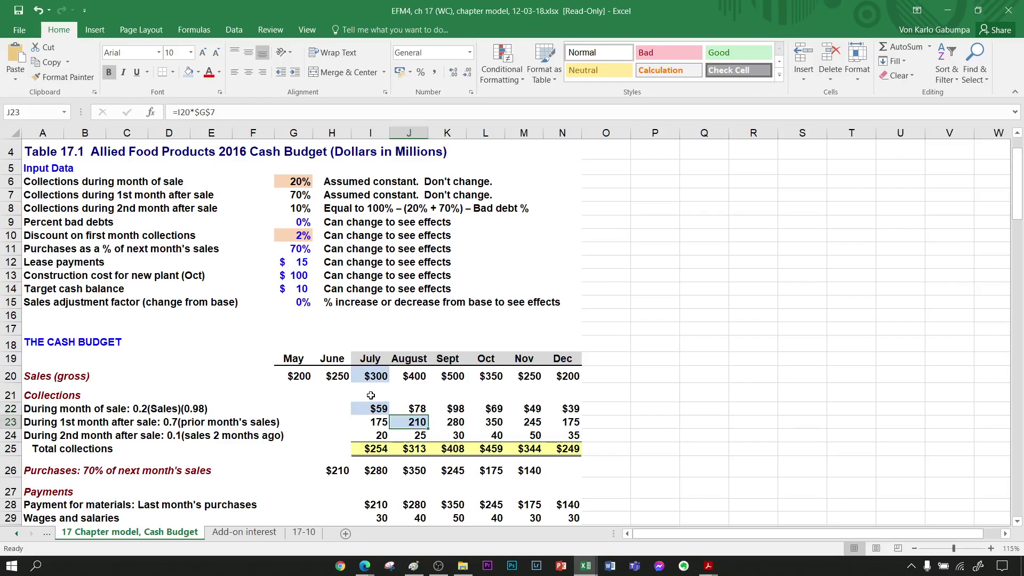
pyautogui.press('F2')
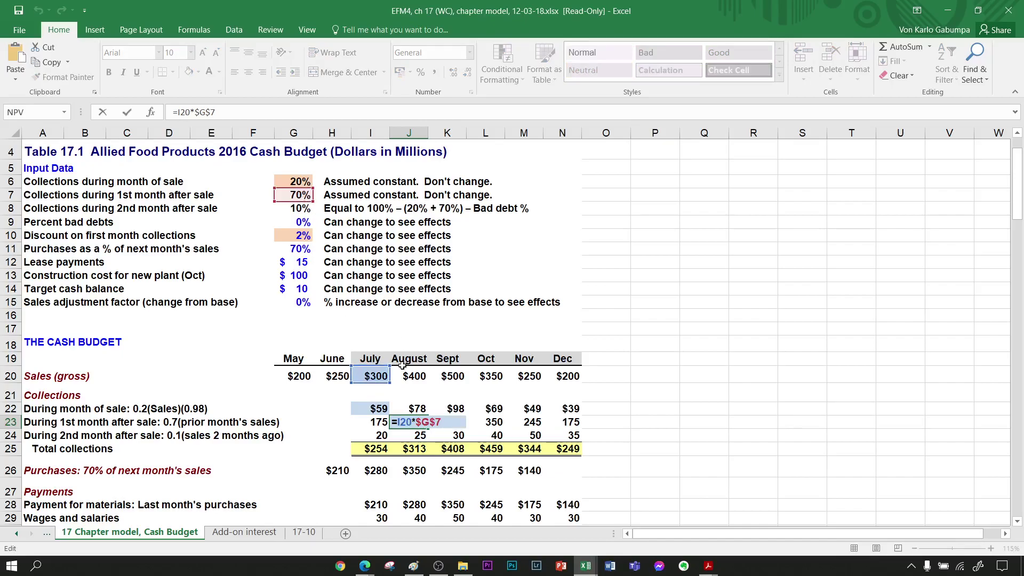
pyautogui.press('Return')
pyautogui.click(425, 426)
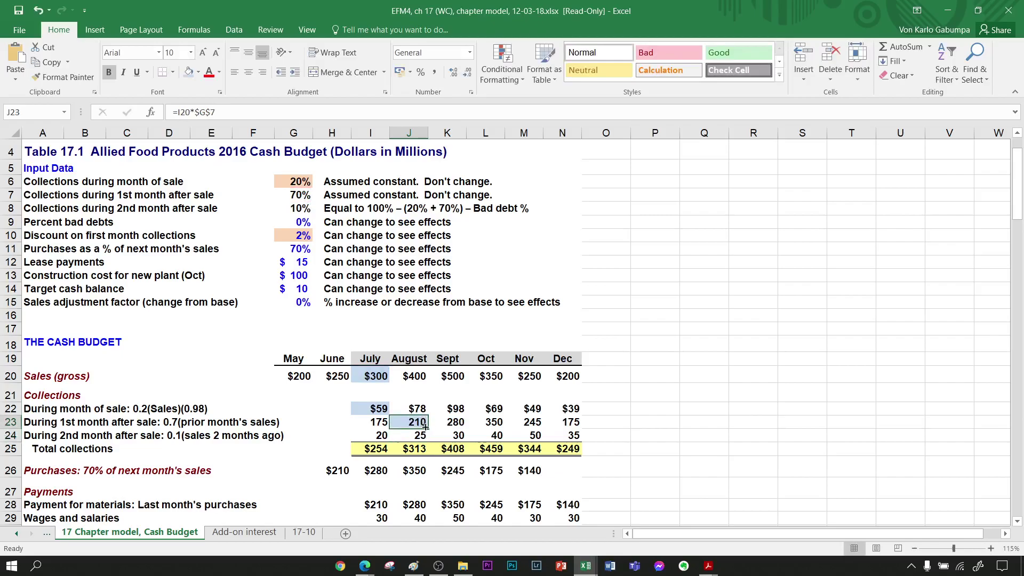
# Shade the percentage for collections during 1st month after sale (G7) with the same light orange fill as G6.
pyautogui.press('Left')
pyautogui.press('Up')
pyautogui.press('Up')
pyautogui.press('Up')
pyautogui.press('Up')
pyautogui.press('Up')
pyautogui.press('Up')
pyautogui.press('Up')
pyautogui.press('Up')
pyautogui.press('Up')
pyautogui.press('Up')
pyautogui.press('Up')
pyautogui.press('Up')
pyautogui.press('Up')
pyautogui.press('Left')
pyautogui.press('Up')
pyautogui.press('Up')
pyautogui.press('Left')
pyautogui.press('Up')
pyautogui.press('alt')
pyautogui.press('h')
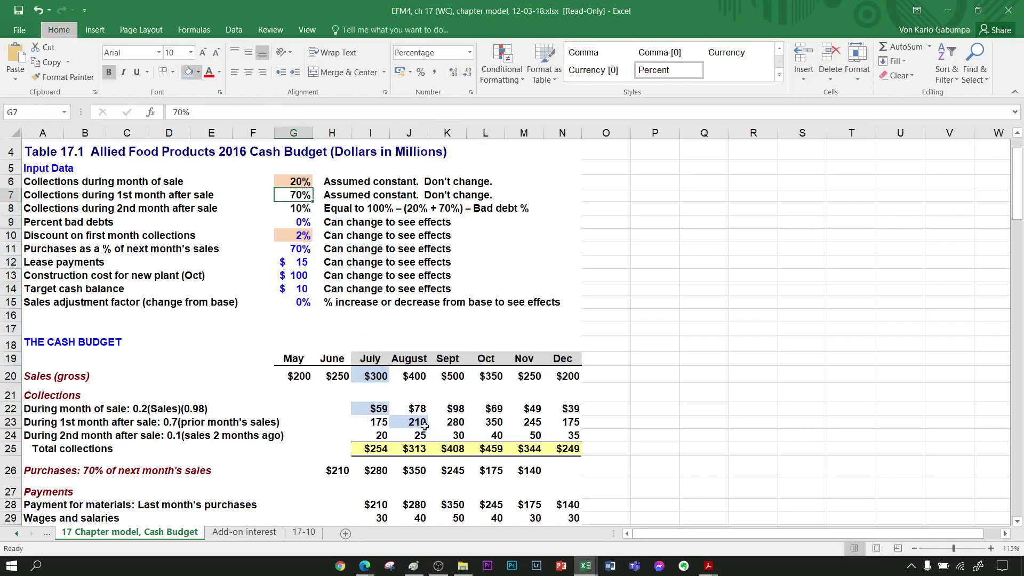
pyautogui.press('h')
pyautogui.press('Right')
pyautogui.press('Right')
pyautogui.press('Down')
pyautogui.press('Right')
pyautogui.press('Right')
pyautogui.press('Right')
pyautogui.press('Right')
pyautogui.press('Right')
pyautogui.press('Right')
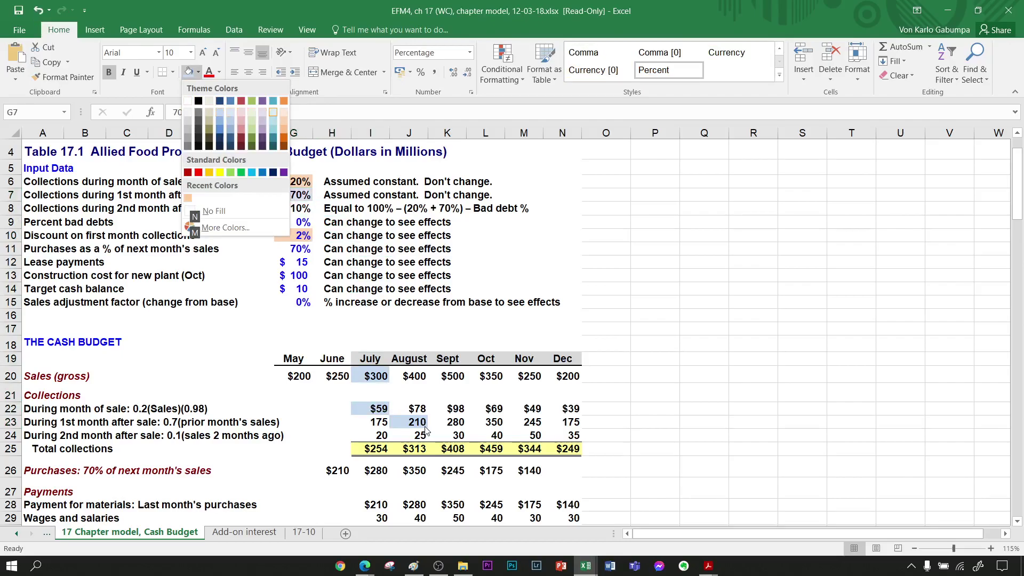
pyautogui.press('Return')
# Return to the July column of the cash budget and examine the collections during month of sale in I22.
pyautogui.press('Down')
pyautogui.press('Down')
pyautogui.press('Down')
pyautogui.press('Down')
pyautogui.press('Down')
pyautogui.press('Down')
pyautogui.press('Down')
pyautogui.press('Down')
pyautogui.press('Down')
pyautogui.press('Down')
pyautogui.press('Down')
pyautogui.press('Down')
pyautogui.press('Down')
pyautogui.press('Down')
pyautogui.press('Down')
pyautogui.press('Down')
pyautogui.press('Right')
pyautogui.press('Right')
pyautogui.press('Down')
pyautogui.press('Up')
pyautogui.press('Up')
pyautogui.press('Down')
pyautogui.press('Up')
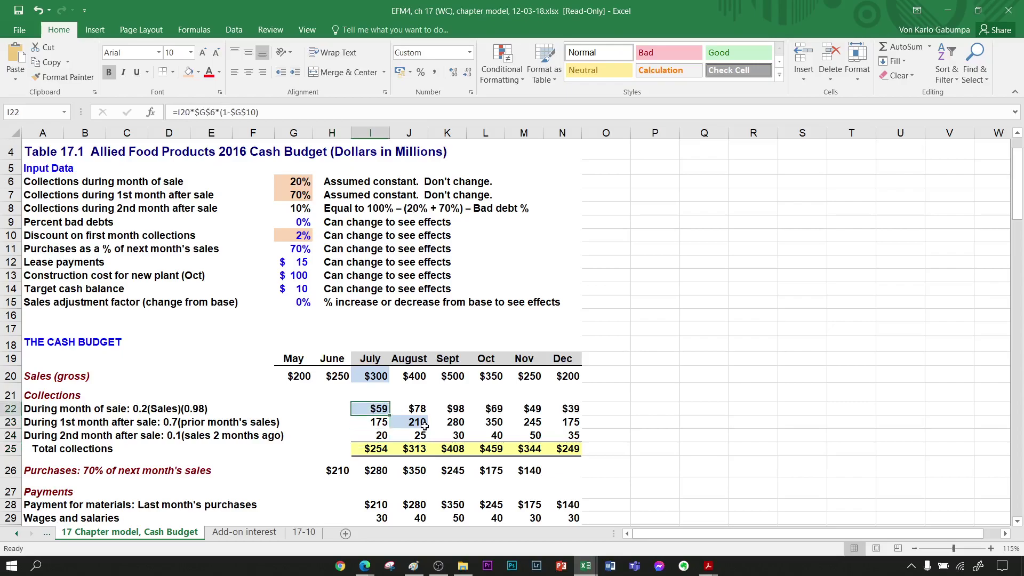
# Examine the July gross sales in I20, the collections rows 22 to 24, and the row 22 label.
pyautogui.press('Left')
pyautogui.press('Up')
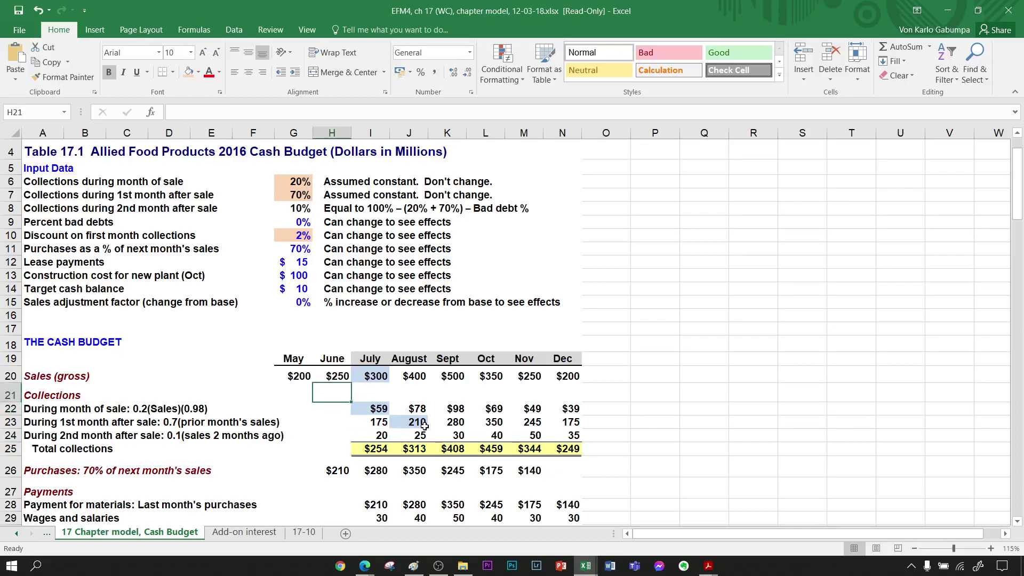
pyautogui.press('Right')
pyautogui.press('Up')
pyautogui.press('Up')
pyautogui.press('Up')
pyautogui.press('Down')
pyautogui.press('Down')
pyautogui.press('Down')
pyautogui.press('Left')
pyautogui.press('Down')
pyautogui.press('Down')
pyautogui.press('Down')
pyautogui.press('Up')
pyautogui.press('Up')
pyautogui.press('Left')
pyautogui.press('Left')
pyautogui.press('Left')
pyautogui.press('Left')
pyautogui.press('Left')
pyautogui.press('Left')
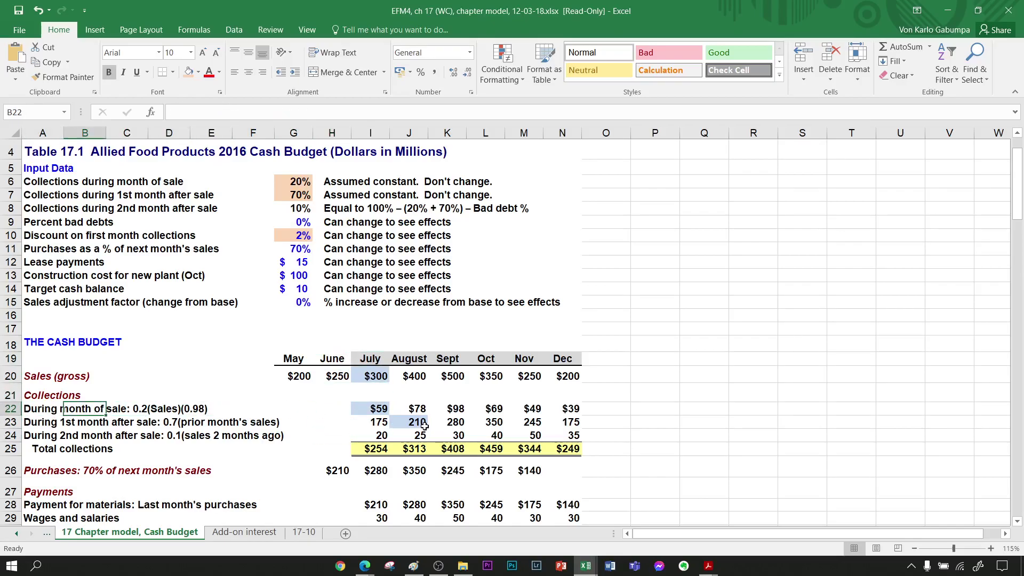
# Examine the input row for collections during 2nd month after sale, from its percentage in G8 to its label in A8.
pyautogui.press('Right')
pyautogui.press('Right')
pyautogui.press('Up')
pyautogui.press('Up')
pyautogui.press('Up')
pyautogui.press('Up')
pyautogui.press('Up')
pyautogui.press('Up')
pyautogui.press('Up')
pyautogui.press('Up')
pyautogui.press('Up')
pyautogui.press('Up')
pyautogui.press('Up')
pyautogui.press('Up')
pyautogui.press('Left')
pyautogui.press('Up')
pyautogui.press('Right')
pyautogui.press('Up')
pyautogui.press('Left')
pyautogui.press('Right')
pyautogui.press('Right')
pyautogui.press('Right')
pyautogui.press('Right')
pyautogui.press('Left')
pyautogui.press('Left')
pyautogui.press('Left')
pyautogui.press('Left')
pyautogui.press('Left')
pyautogui.press('Left')
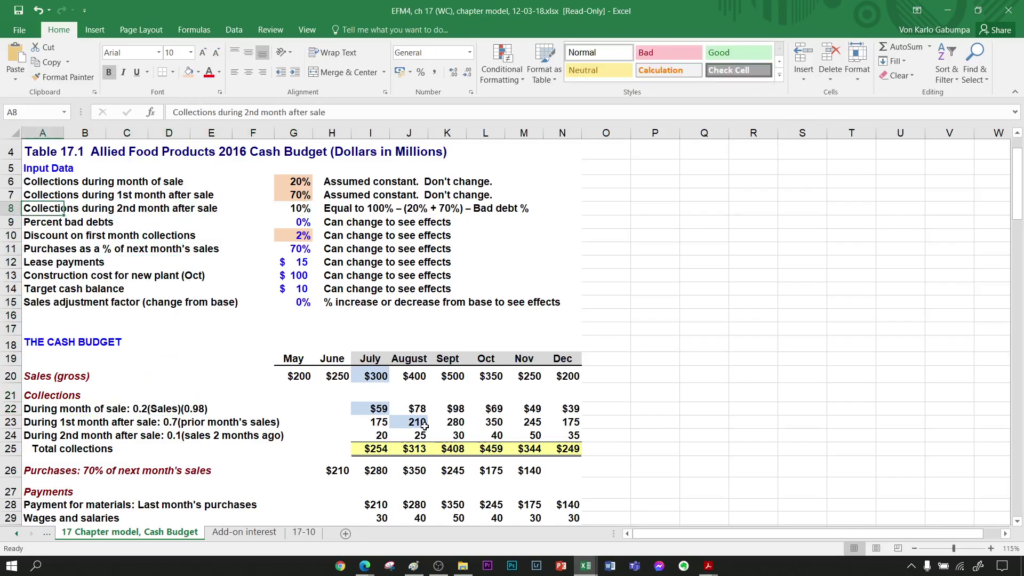
# Shade the percentage for collections during 2nd month after sale (G8) with the same light orange fill.
pyautogui.press('Right')
pyautogui.press('Right')
pyautogui.press('Right')
pyautogui.press('Right')
pyautogui.press('Right')
pyautogui.press('Right')
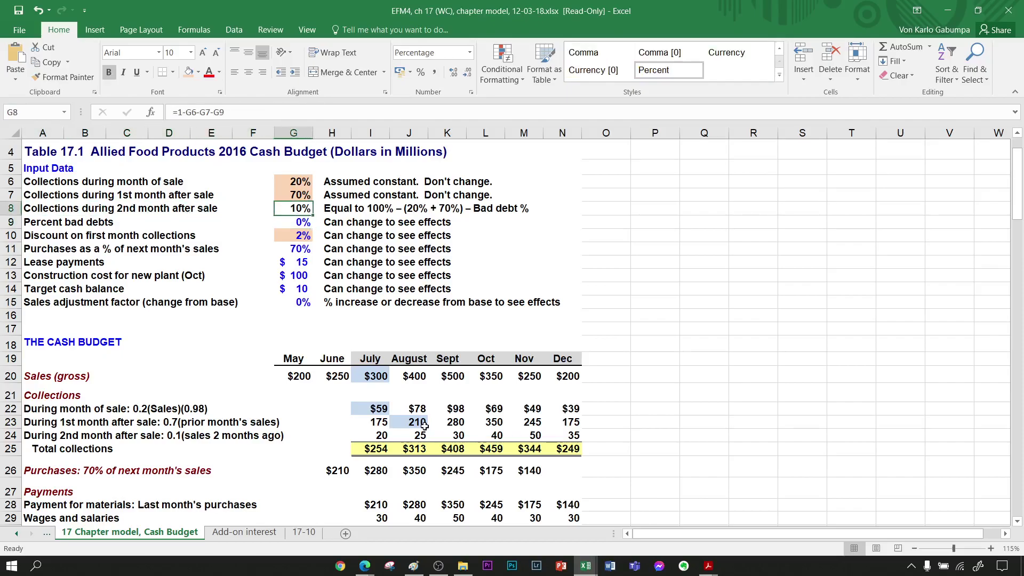
pyautogui.press('Down')
pyautogui.press('Up')
# Show the cells referenced by the September second-month-after-sale collections formula in K24, and close it unchanged.
pyautogui.press('Down')
pyautogui.press('Down')
pyautogui.press('Down')
pyautogui.press('Down')
pyautogui.press('Down')
pyautogui.press('Down')
pyautogui.press('Down')
pyautogui.press('Down')
pyautogui.press('Down')
pyautogui.press('Down')
pyautogui.press('Down')
pyautogui.press('Down')
pyautogui.press('Down')
pyautogui.press('Down')
pyautogui.press('Down')
pyautogui.press('Down')
pyautogui.press('Right')
pyautogui.press('Right')
pyautogui.press('Right')
pyautogui.press('Right')
pyautogui.press('F2')
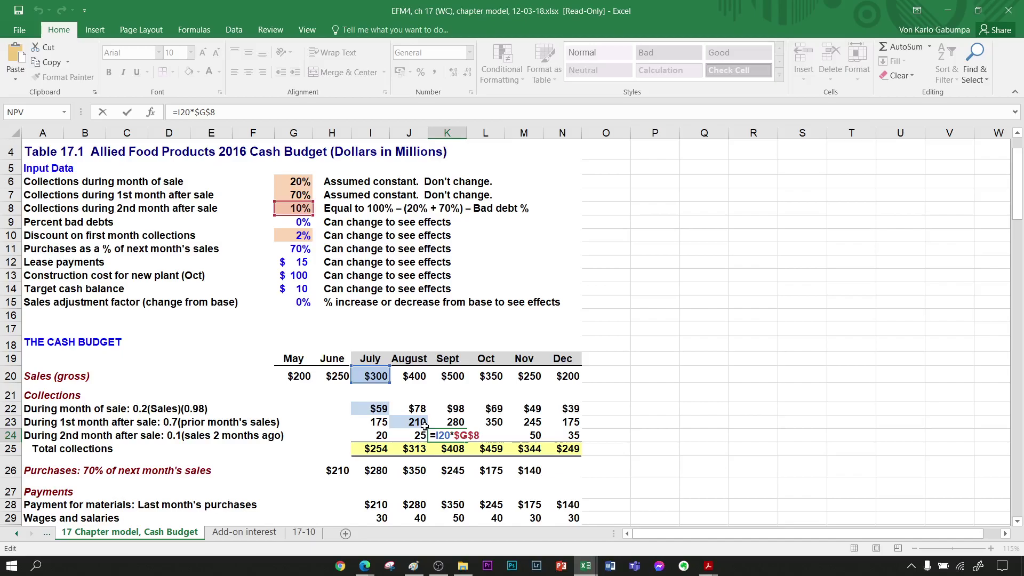
pyautogui.press('Escape')
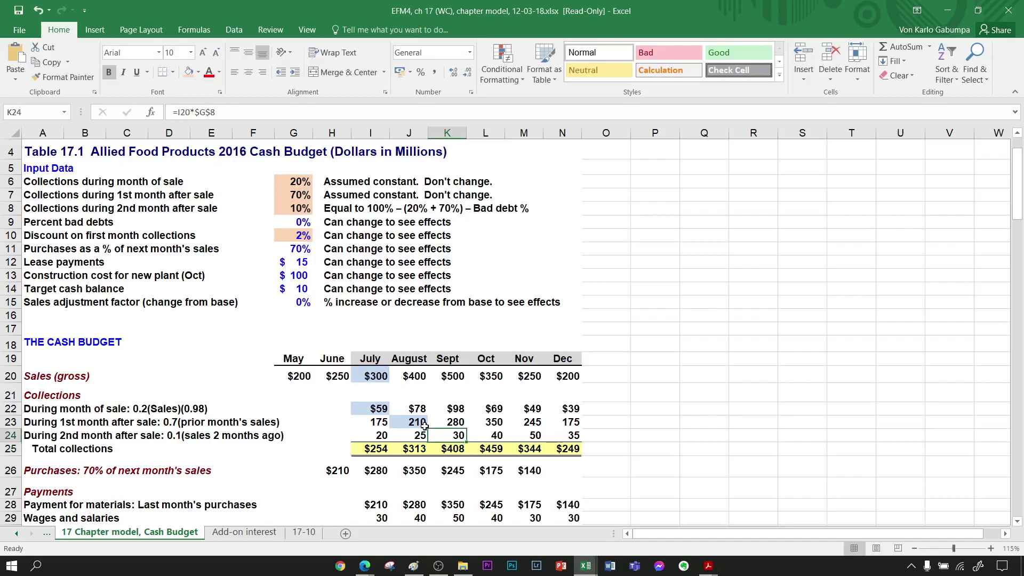
# Shade the September collections during 2nd month after sale (K24) with the same light blue fill as J23.
pyautogui.press('alt')
pyautogui.press('h')
pyautogui.press('h')
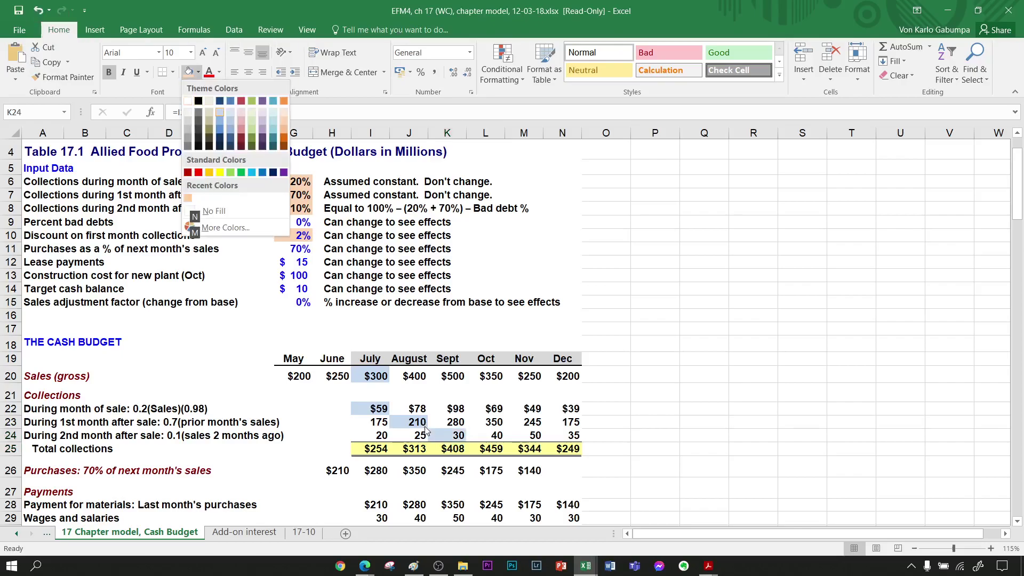
pyautogui.press('Escape')
pyautogui.click(425, 431)
# Trace July gross sales in I20 through its collections in I22, J23 and K24.
pyautogui.click(425, 427)
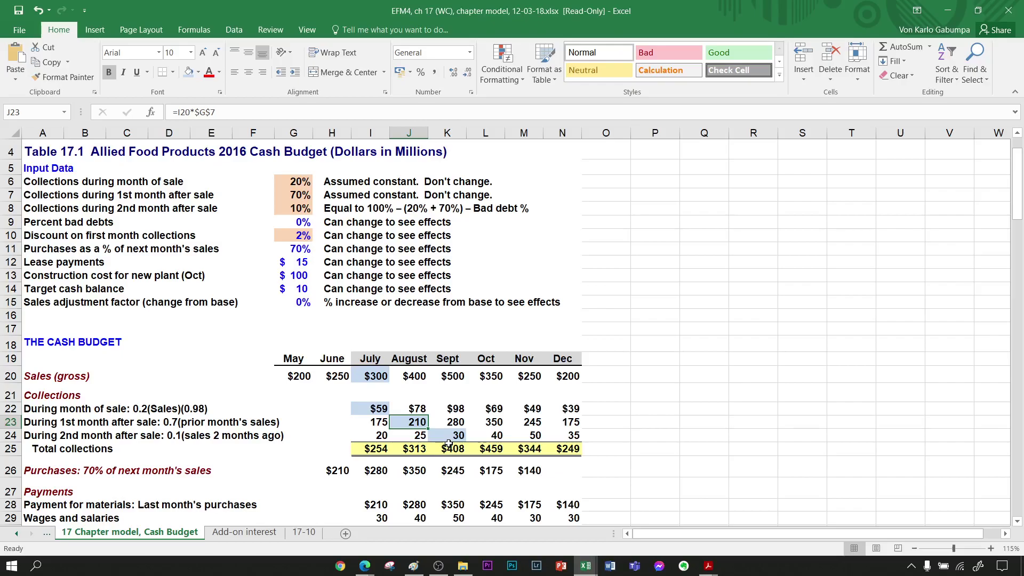
pyautogui.press('Left')
pyautogui.press('Up')
pyautogui.press('Up')
pyautogui.press('Up')
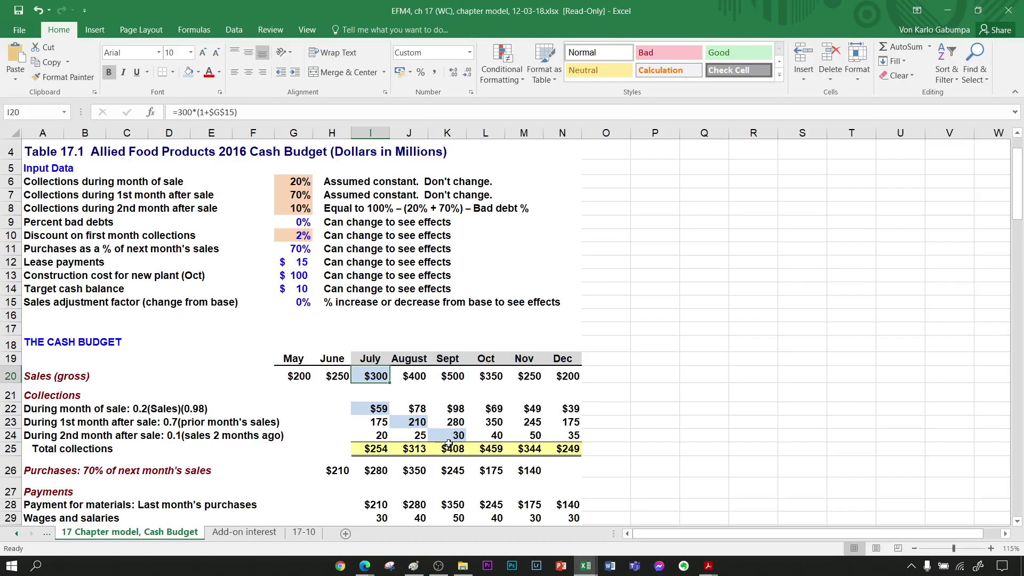
pyautogui.press('Down')
pyautogui.press('Down')
pyautogui.press('Up')
pyautogui.press('Down')
pyautogui.press('Down')
pyautogui.press('Right')
pyautogui.press('Down')
pyautogui.press('Right')
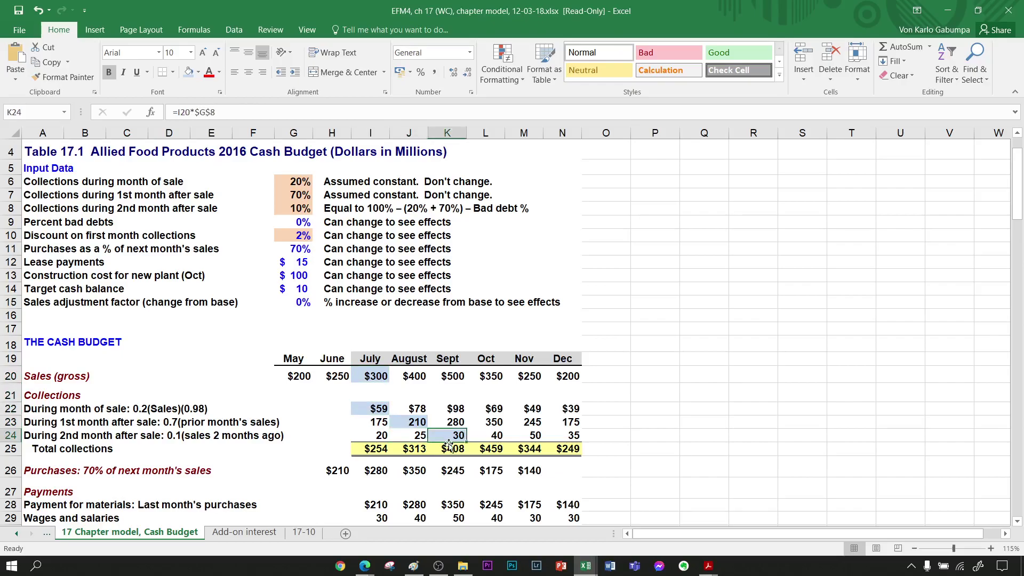
# Examine the July column from its gross sales (I20) to its first-month-after-sale collections (I23).
pyautogui.press('Left')
pyautogui.press('Left')
pyautogui.press('Up')
pyautogui.press('Up')
pyautogui.press('Up')
pyautogui.press('Up')
pyautogui.press('Up')
pyautogui.press('Up')
pyautogui.press('Down')
pyautogui.press('Down')
pyautogui.press('Down')
pyautogui.press('Down')
pyautogui.press('Down')
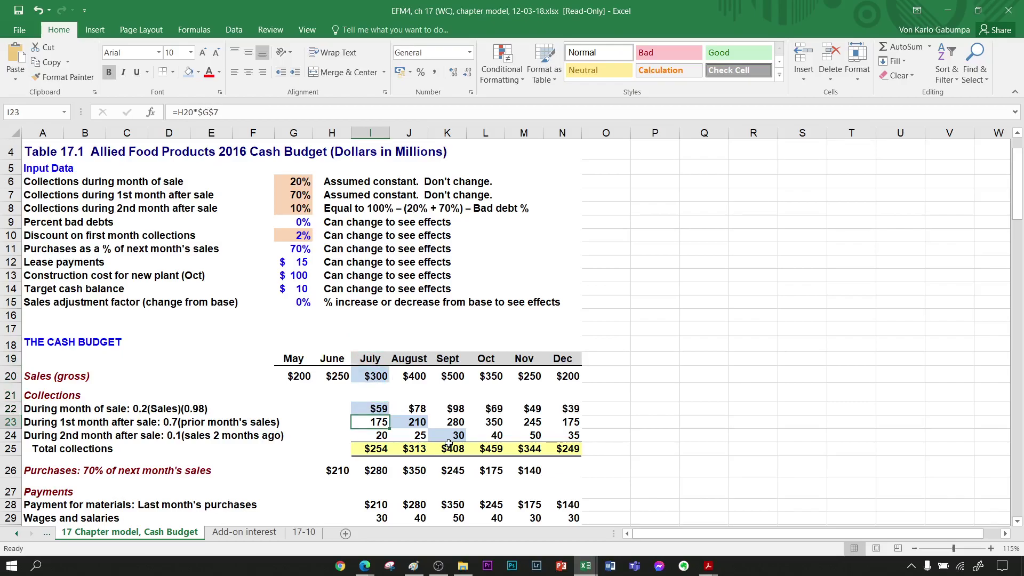
# Examine the May and June gross sales (G20 and H20), and trace June's sales to the July collections in I23.
pyautogui.press('Left')
pyautogui.press('Up')
pyautogui.press('Up')
pyautogui.press('Up')
pyautogui.press('Left')
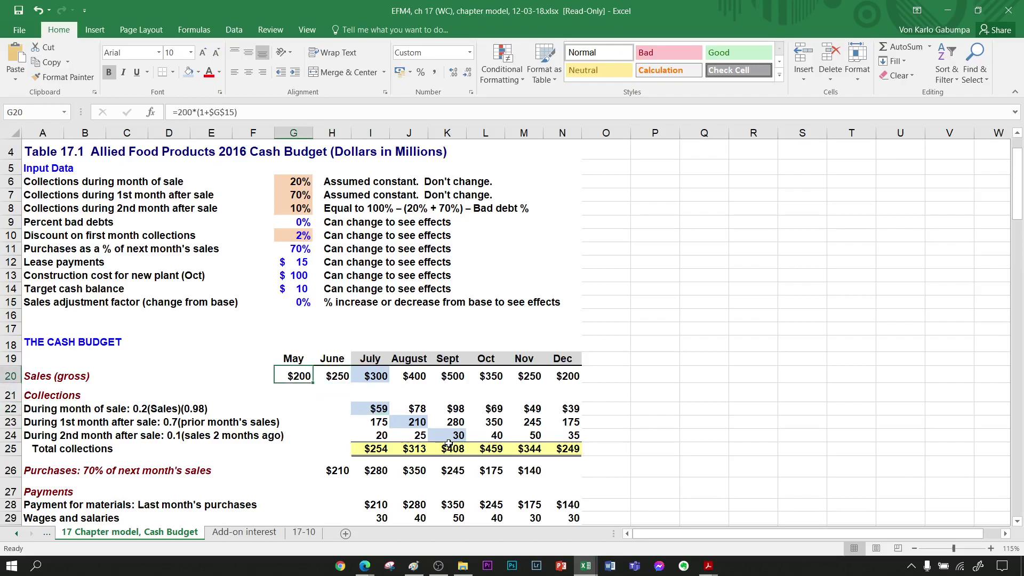
pyautogui.press('Right')
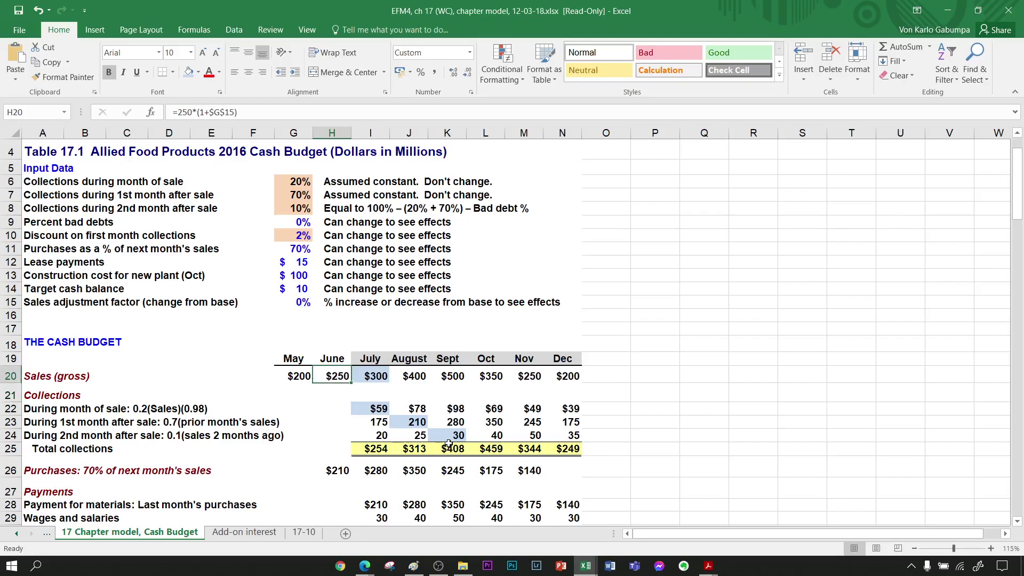
pyautogui.press('Down')
pyautogui.press('Down')
pyautogui.press('Down')
pyautogui.press('Right')
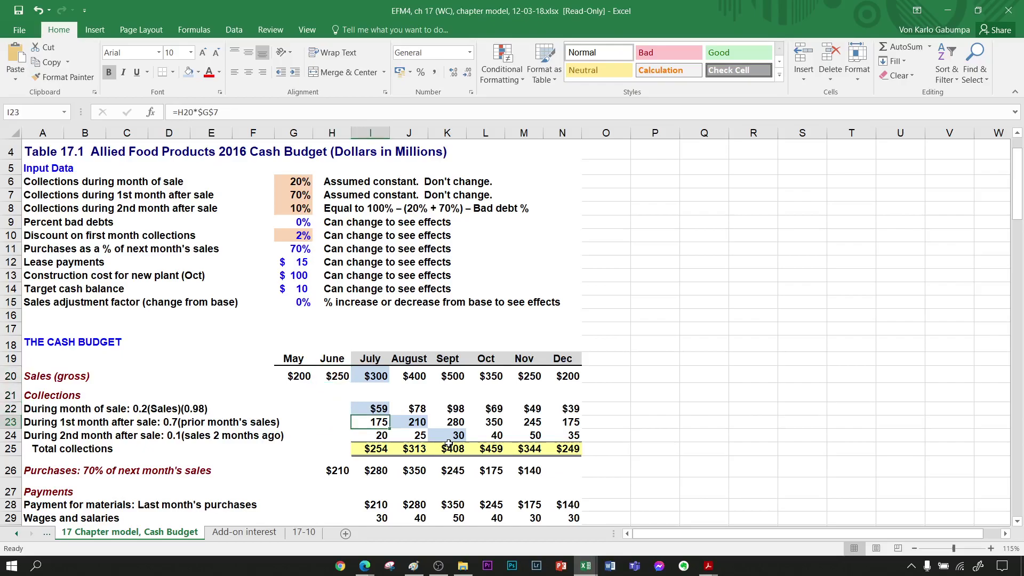
# Show the cells referenced by the July first-month-after-sale collections formula in I23, and close it unchanged.
pyautogui.press('F3')
pyautogui.click(369, 311)
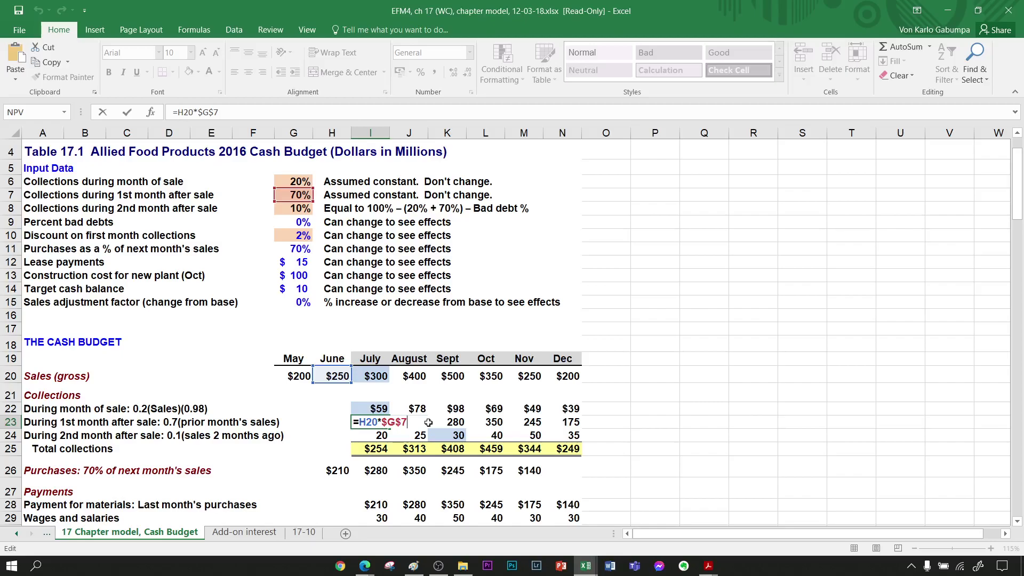
pyautogui.hotkey('ctrl', 'Return')
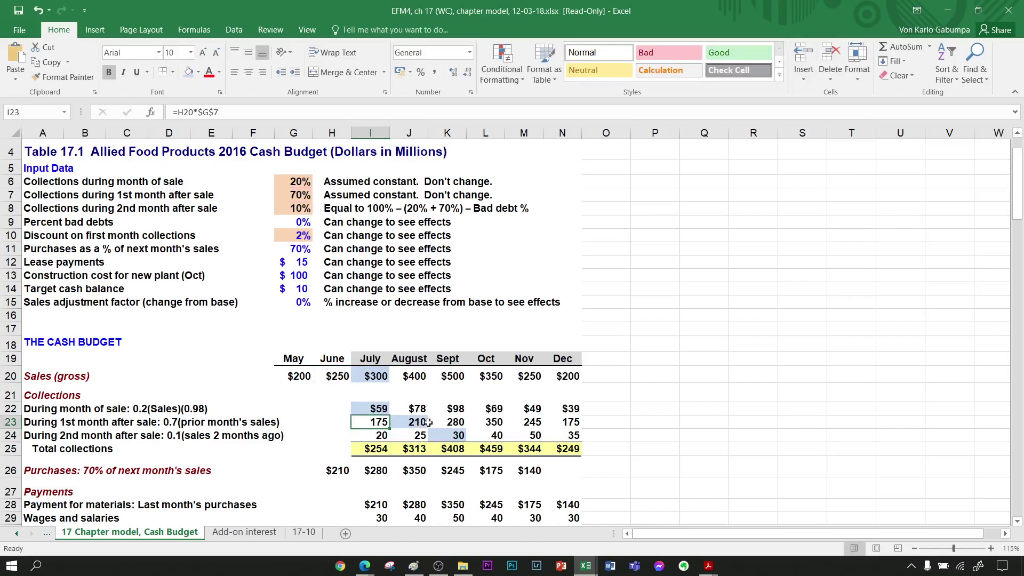
# Shade the July collections during 1st month after sale (I23) with a light green fill.
pyautogui.press('alt')
pyautogui.press('h')
pyautogui.press('h')
pyautogui.press('Right')
pyautogui.press('Right')
pyautogui.press('Down')
pyautogui.press('Right')
pyautogui.press('Right')
pyautogui.press('Down')
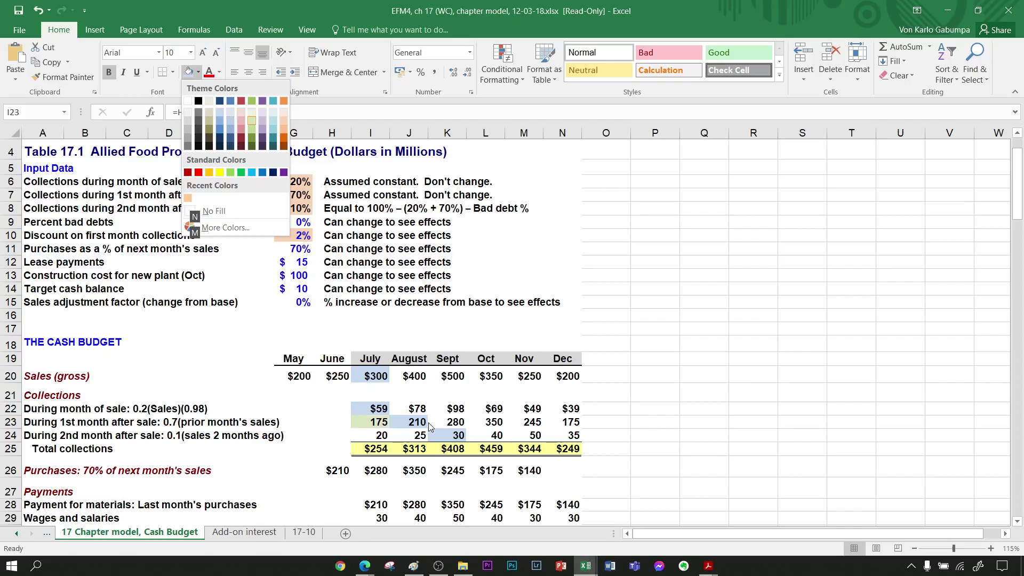
pyautogui.press('Return')
# Check the cells referenced by the August second-month-after-sale collections formula in J24, and shade J24 with the same light green fill.
pyautogui.press('Down')
pyautogui.press('Up')
pyautogui.press('Left')
pyautogui.press('Up')
pyautogui.press('Up')
pyautogui.press('Up')
pyautogui.press('Down')
pyautogui.press('Down')
pyautogui.press('Right')
pyautogui.press('Right')
pyautogui.press('Down')
pyautogui.press('Down')
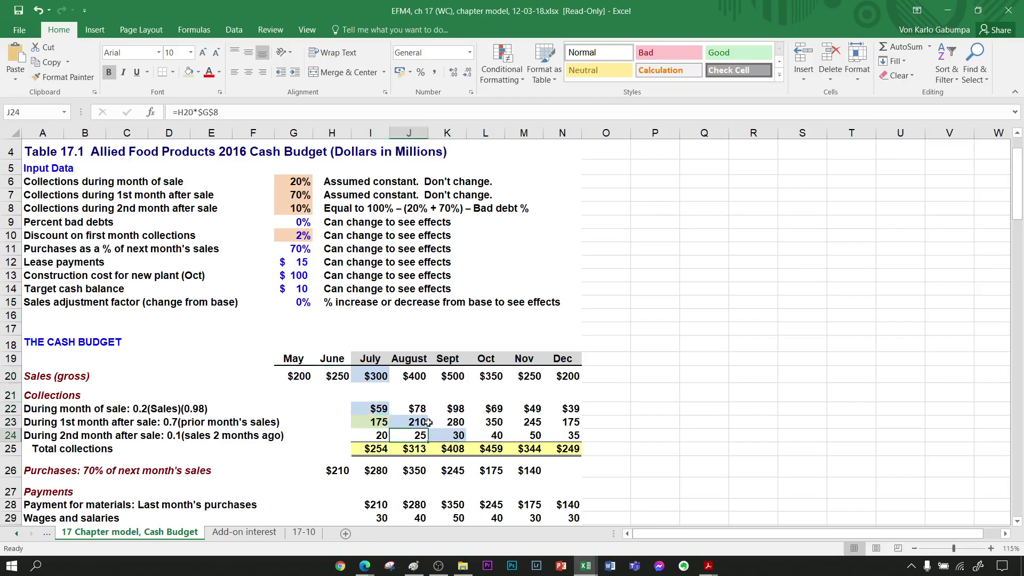
pyautogui.press('F2')
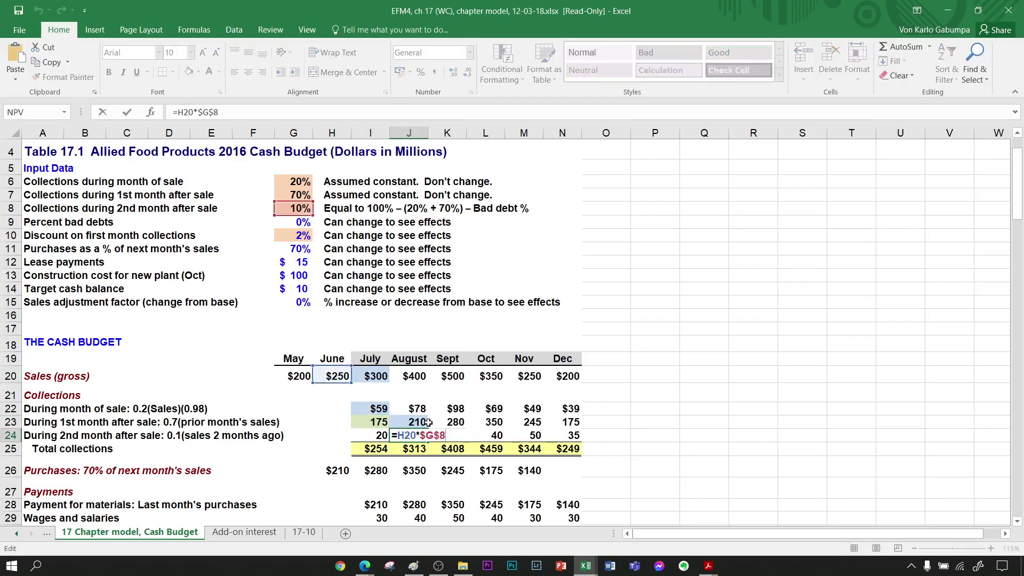
pyautogui.press('Escape')
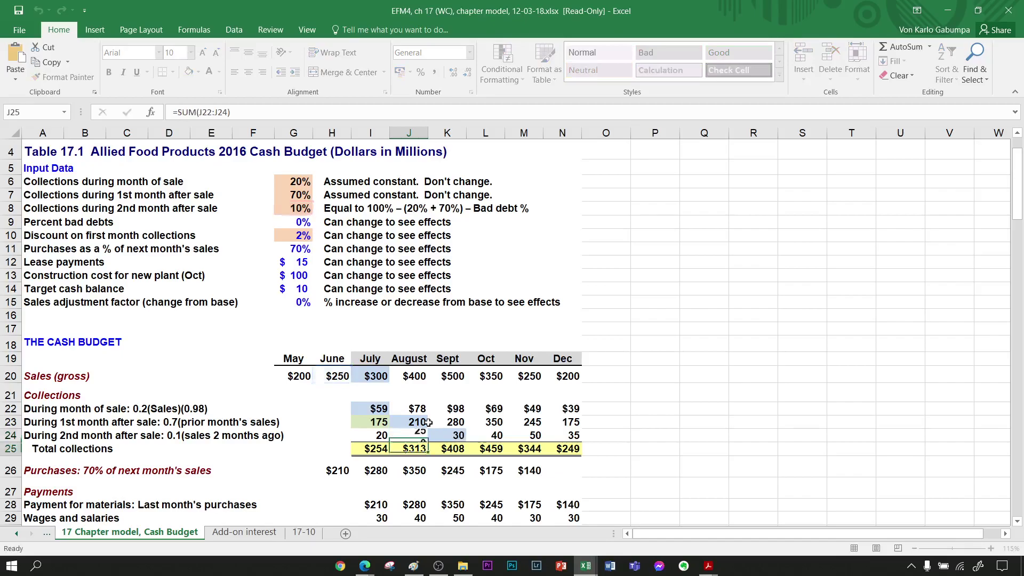
pyautogui.press('Right')
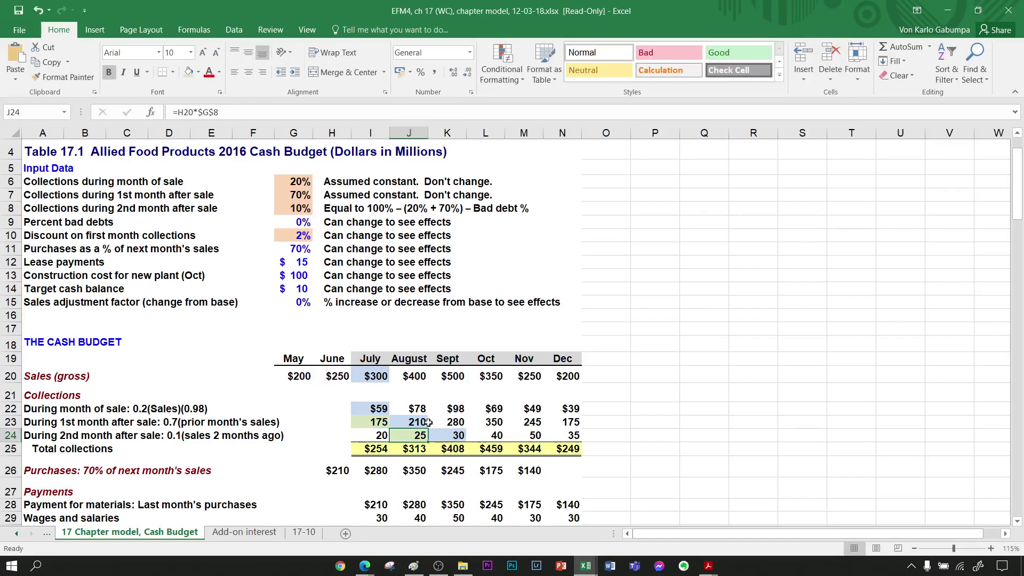
# Show the cells referenced by the July second-month-after-sale collections formula in I24, and close it unchanged.
pyautogui.press('Left')
pyautogui.press('Left')
pyautogui.press('Right')
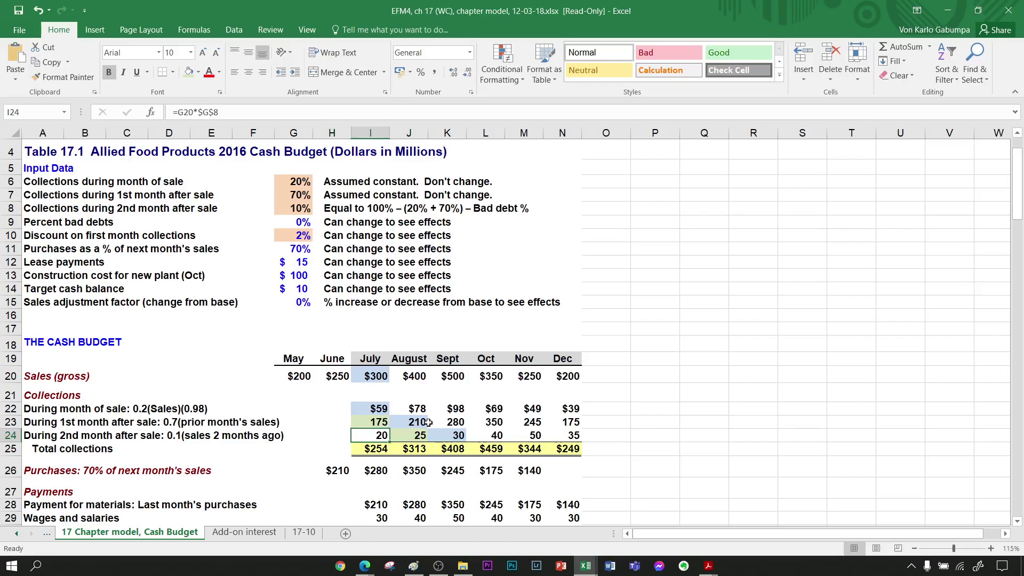
pyautogui.press('F2')
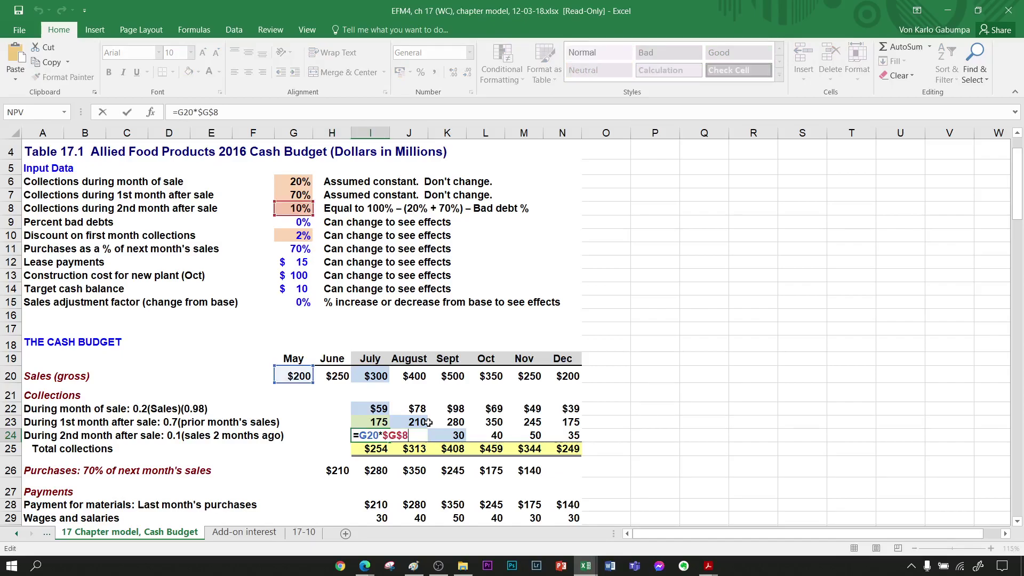
pyautogui.press('Escape')
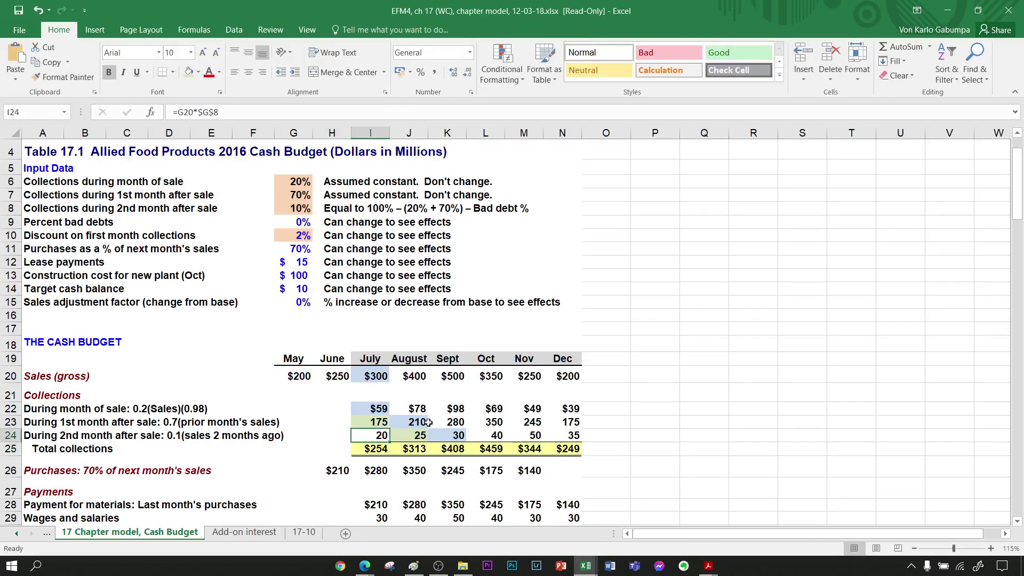
# Shade the July collections during 2nd month after sale (I24) with a pale orange fill.
pyautogui.hotkey('alt', 'h')
pyautogui.press('h')
pyautogui.press('Right')
pyautogui.press('Right')
pyautogui.press('Right')
pyautogui.press('Down')
pyautogui.press('Right')
pyautogui.press('Right')
pyautogui.press('Right')
pyautogui.press('Right')
pyautogui.press('Right')
pyautogui.press('Return')
# Shade the May gross sales (G20) with the same pale orange fill as I24.
pyautogui.press('Up')
pyautogui.press('Up')
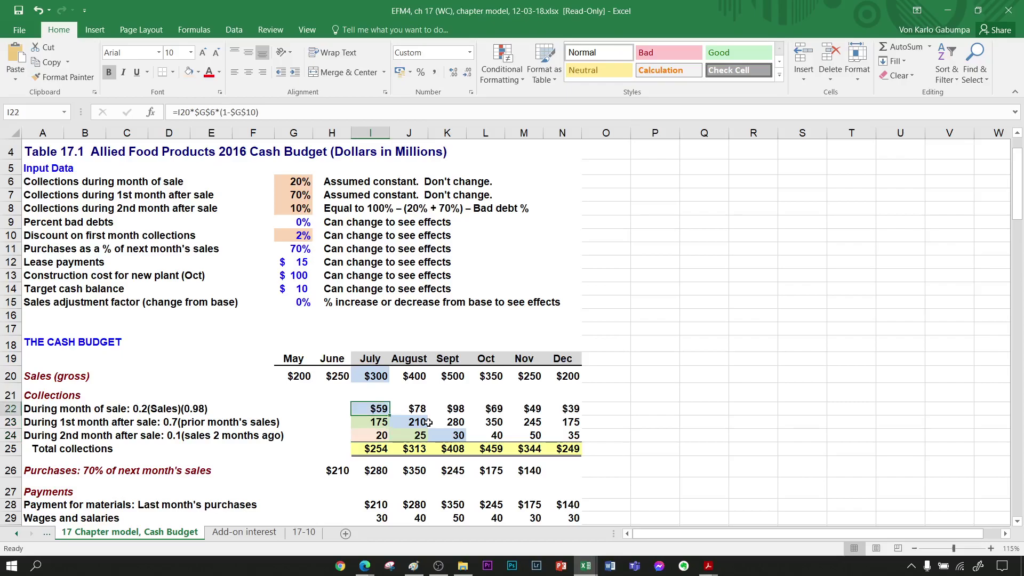
pyautogui.press('Up')
pyautogui.press('Up')
pyautogui.press('Left')
pyautogui.press('alt')
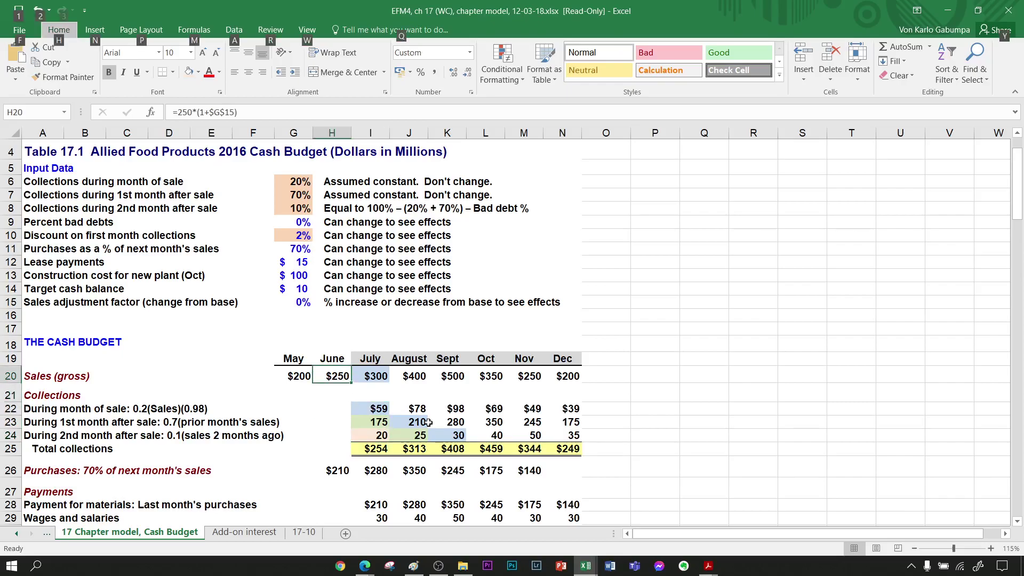
pyautogui.press('Escape')
pyautogui.press('Left')
pyautogui.press('F4')
# Shade the June gross sales (H20) with the same light green fill as I23 and J24.
pyautogui.press('Right')
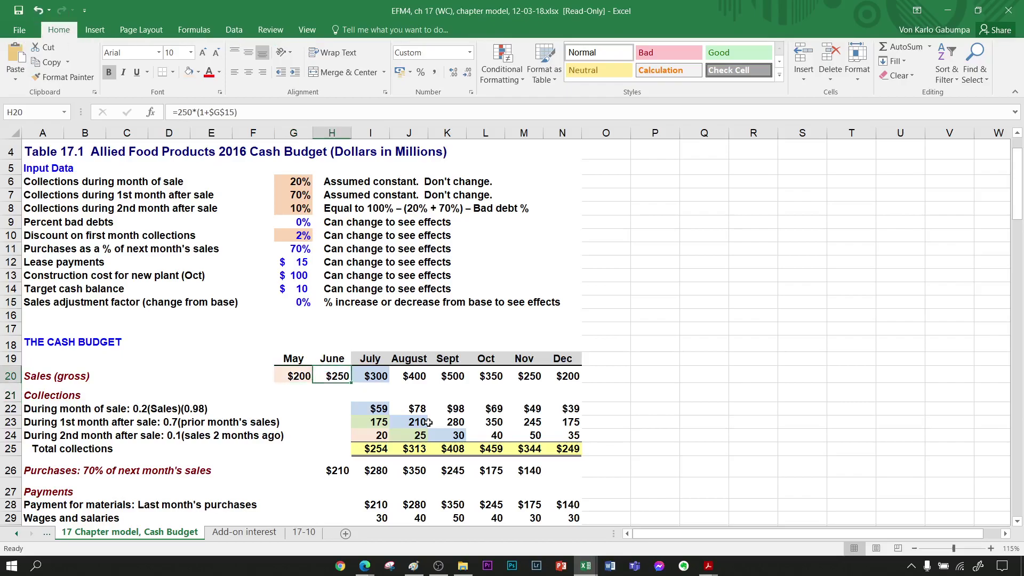
pyautogui.press('alt')
pyautogui.press('h')
pyautogui.press('h')
pyautogui.press('Down')
pyautogui.press('Right')
pyautogui.press('Right')
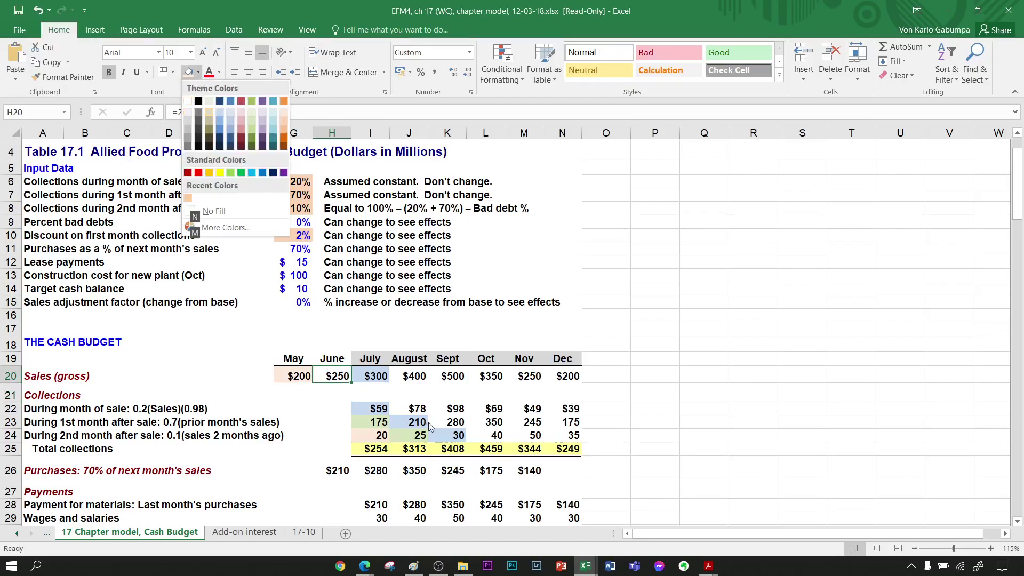
pyautogui.press('Right')
pyautogui.press('Right')
pyautogui.press('Right')
pyautogui.press('Right')
pyautogui.press('Down')
pyautogui.press('Return')
# Trace the August gross sales in J20 to the August month-of-sale collections in J22.
pyautogui.press('Right')
pyautogui.press('Right')
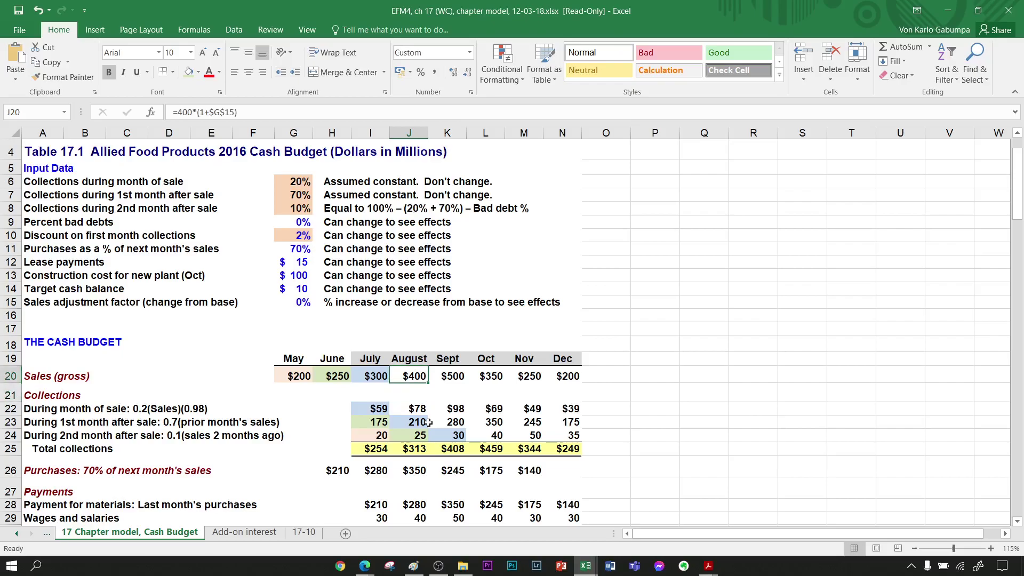
pyautogui.press('Down')
pyautogui.press('Down')
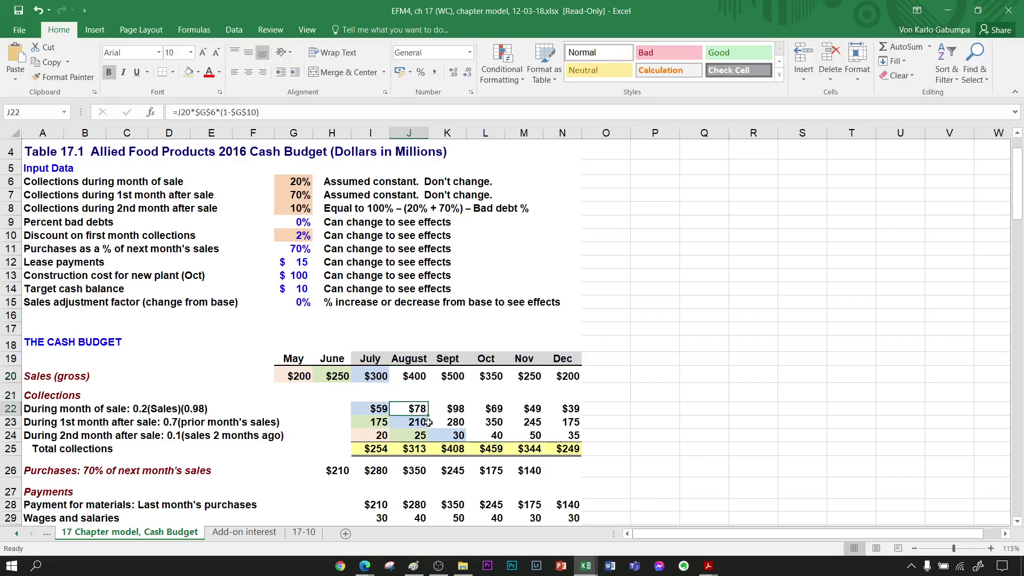
pyautogui.press('Up')
pyautogui.press('Up')
pyautogui.press('Up')
pyautogui.press('Up')
pyautogui.press('Up')
pyautogui.press('Left')
pyautogui.press('Down')
pyautogui.press('Down')
pyautogui.press('Right')
pyautogui.press('Right')
pyautogui.press('Down')
pyautogui.press('Left')
pyautogui.press('Down')
pyautogui.press('Down')
# Show the cells referenced by the August month-of-sale collections formula in J22, and close it unchanged.
pyautogui.press('F2')
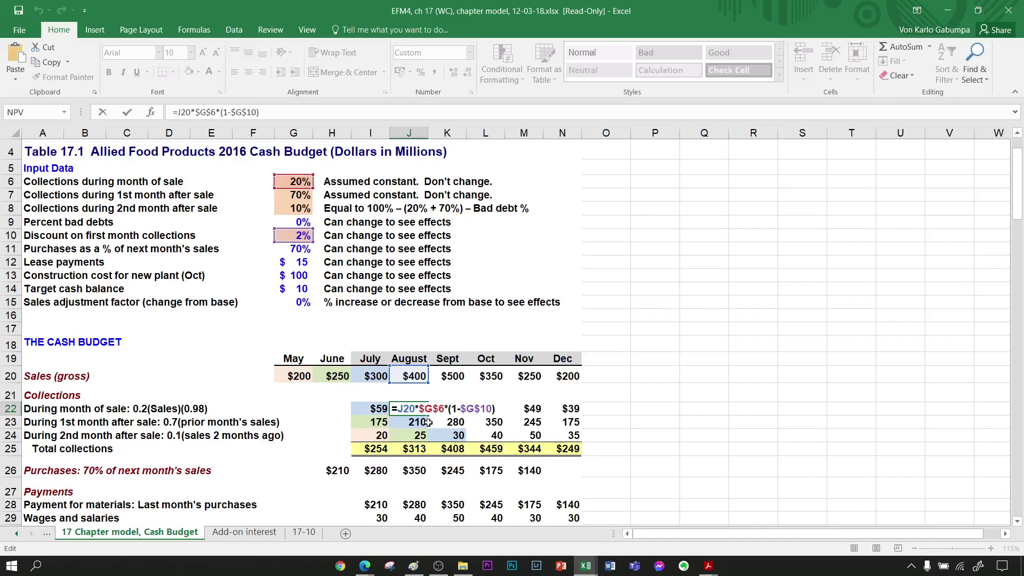
pyautogui.press('Escape')
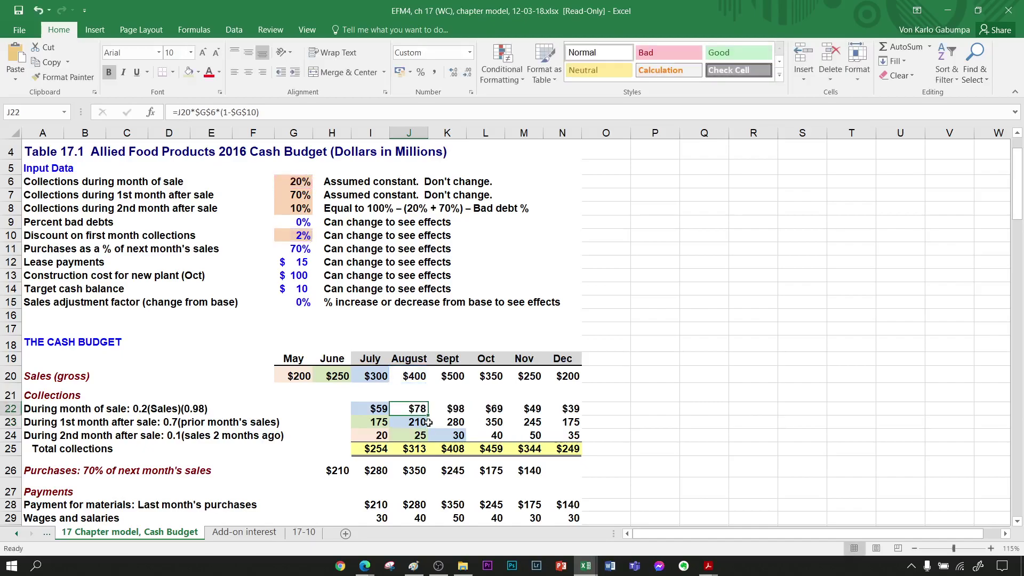
pyautogui.press('F2')
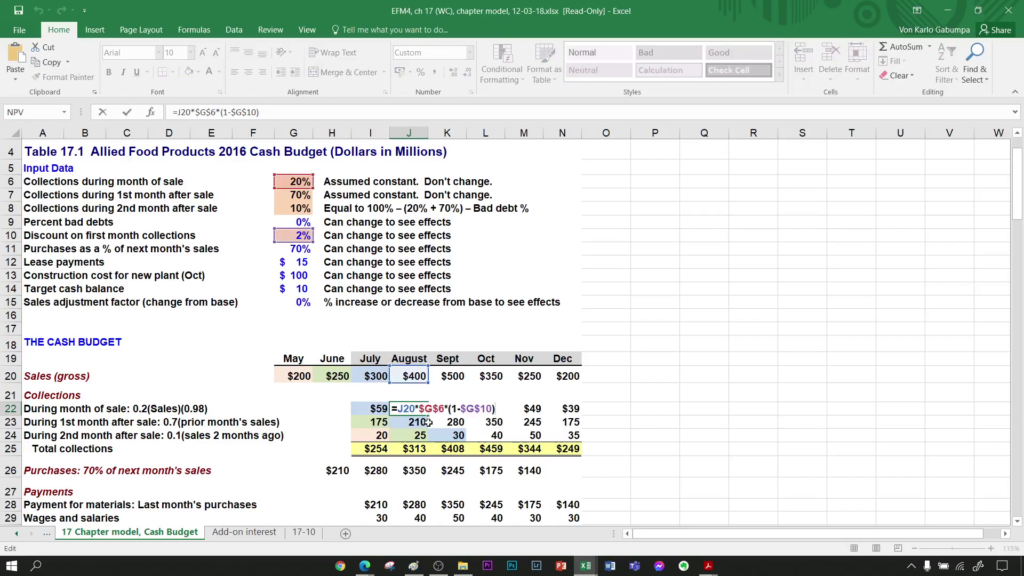
pyautogui.press('Escape')
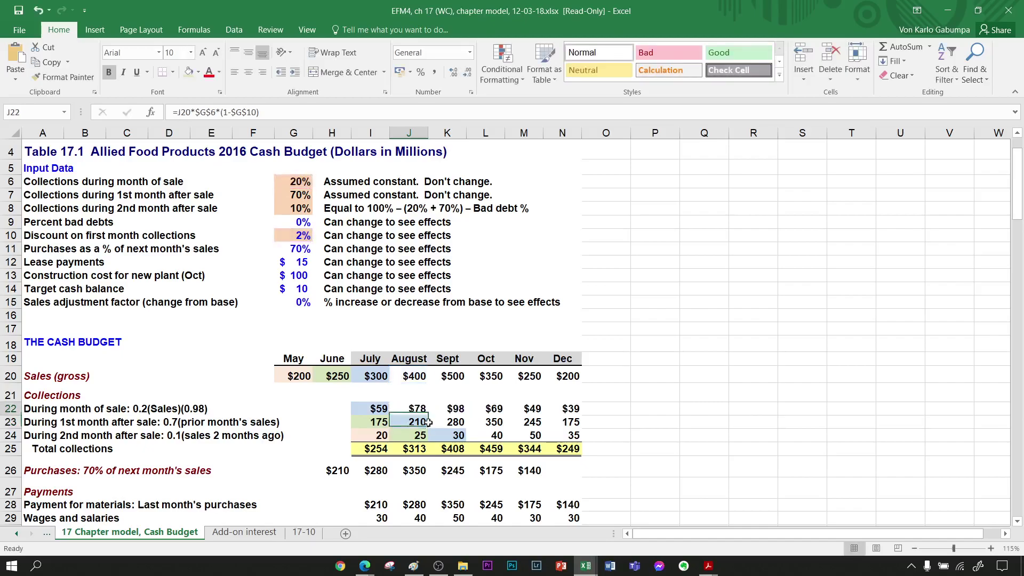
# Show an extra decimal place in the August month-of-sale collections (J22), and restore the whole-dollar display.
pyautogui.click(452, 75)
pyautogui.click(467, 72)
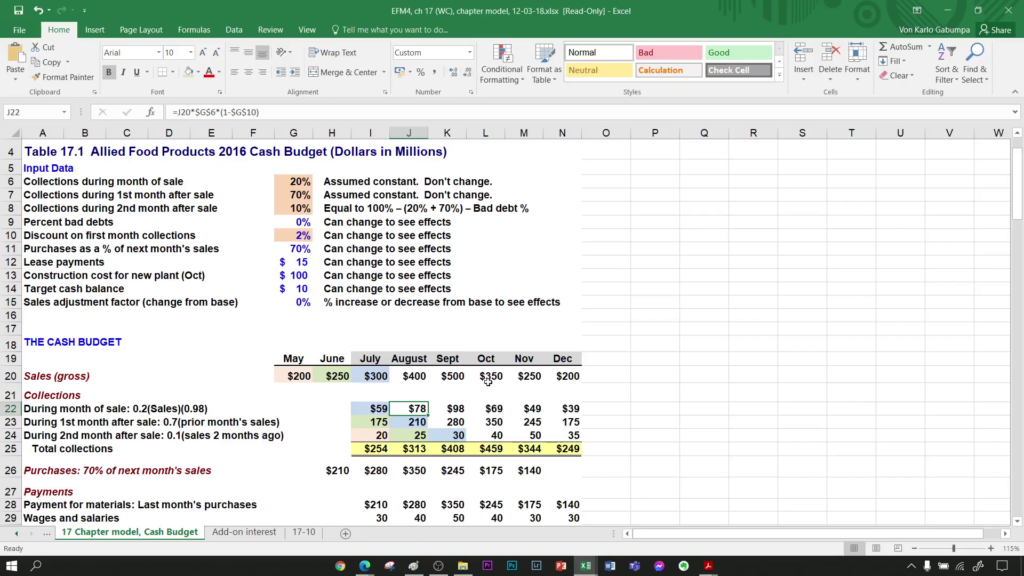
# Trace August gross sales in J20 through its collections in J22, K23 and L24.
pyautogui.click(488, 389)
pyautogui.press('Up')
pyautogui.press('Left')
pyautogui.press('Left')
pyautogui.press('Down')
pyautogui.press('Up')
pyautogui.press('Down')
pyautogui.press('Down')
pyautogui.press('Down')
pyautogui.press('Up')
pyautogui.press('Up')
pyautogui.press('Down')
pyautogui.press('Right')
pyautogui.press('Down')
pyautogui.press('Left')
pyautogui.press('Up')
pyautogui.press('Right')
pyautogui.press('Down')
pyautogui.press('Right')
pyautogui.press('Left')
pyautogui.press('Left')
pyautogui.press('Right')
pyautogui.press('Down')
pyautogui.press('Up')
pyautogui.press('Down')
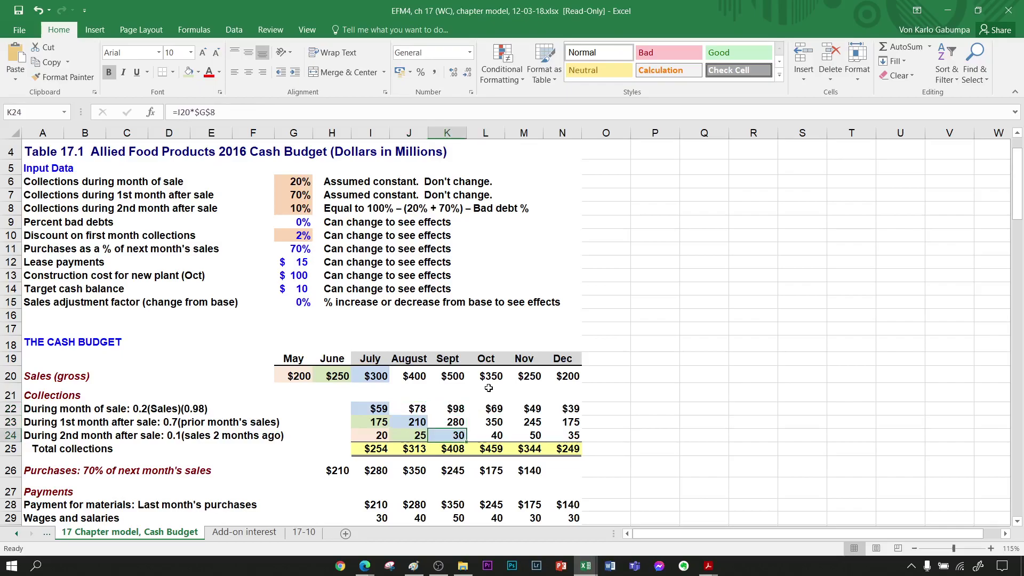
pyautogui.press('Right')
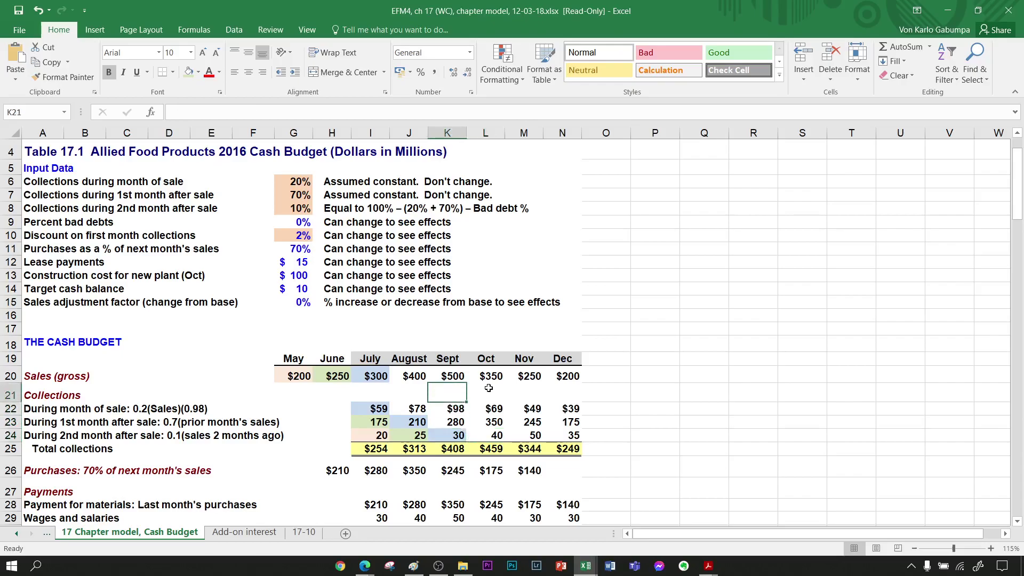
# Trace September gross sales in K20 through its collections in K22, L23 and M24.
pyautogui.click(489, 388)
pyautogui.press('Down')
pyautogui.press('Left')
pyautogui.press('Right')
pyautogui.press('Down')
pyautogui.press('Right')
pyautogui.press('Down')
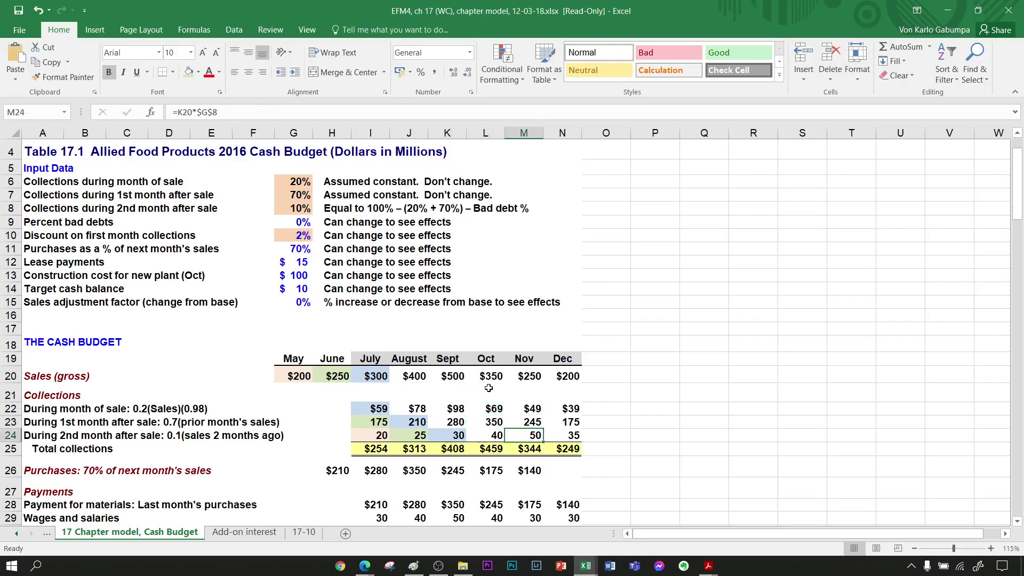
# Review the collections section from the second-month row back to the Total collections label in A25.
pyautogui.press('Right')
pyautogui.press('Left')
pyautogui.press('Up')
pyautogui.press('Up')
pyautogui.press('Left')
pyautogui.press('Left')
pyautogui.press('Left')
pyautogui.press('Left')
pyautogui.press('Left')
pyautogui.press('Left')
pyautogui.press('Left')
pyautogui.press('Left')
pyautogui.press('Left')
pyautogui.press('Left')
pyautogui.press('Right')
pyautogui.press('Right')
pyautogui.press('Right')
pyautogui.press('Right')
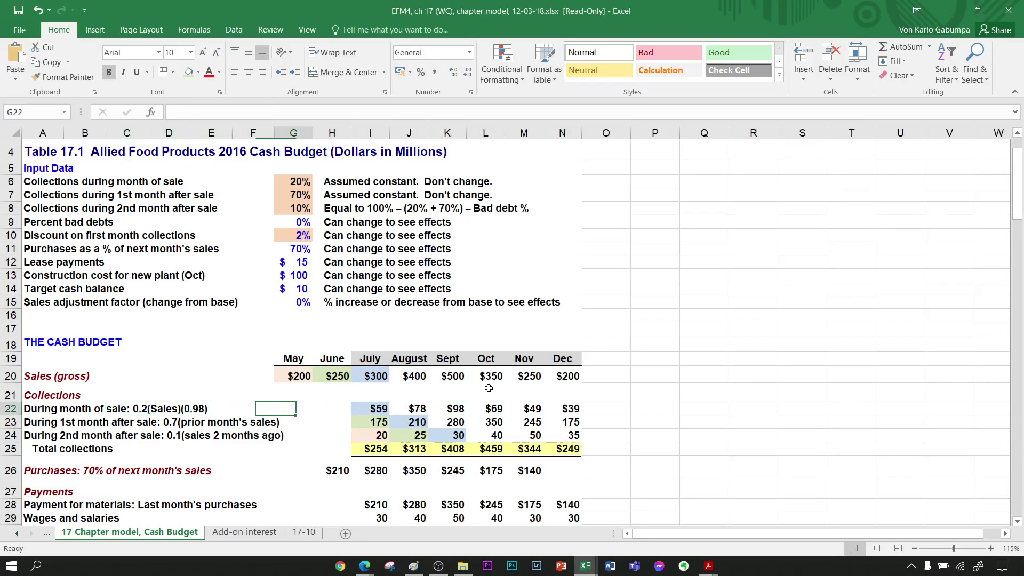
pyautogui.press('Left')
pyautogui.press('Left')
pyautogui.press('Left')
pyautogui.press('Left')
pyautogui.press('Left')
pyautogui.press('Left')
pyautogui.press('Down')
pyautogui.press('Down')
pyautogui.press('Down')
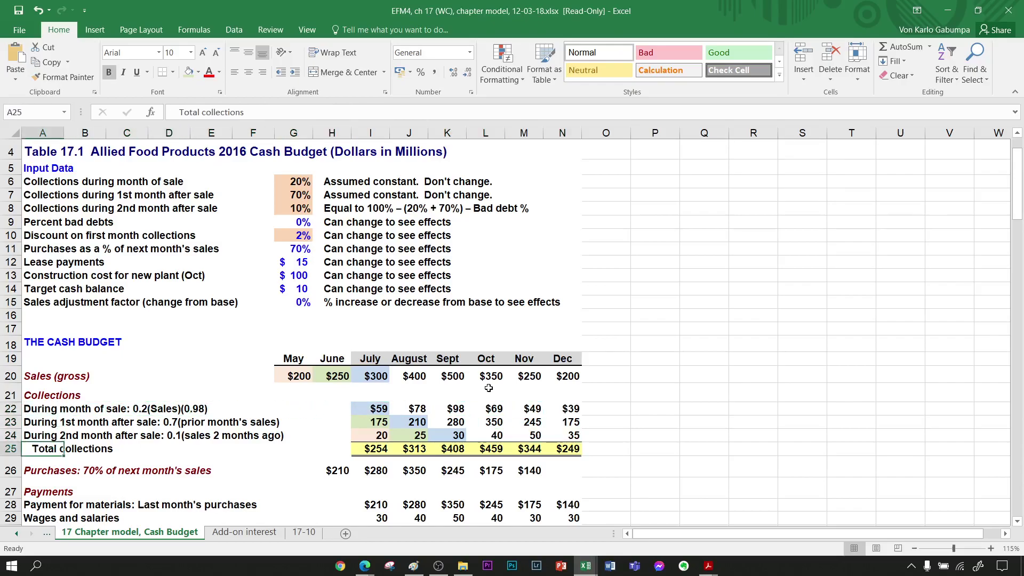
# Show the cells summed by the July total collections formula in I25, and close it unchanged.
pyautogui.press('Right')
pyautogui.press('Right')
pyautogui.press('Right')
pyautogui.press('Right')
pyautogui.press('Right')
pyautogui.press('Right')
pyautogui.press('Right')
pyautogui.press('Right')
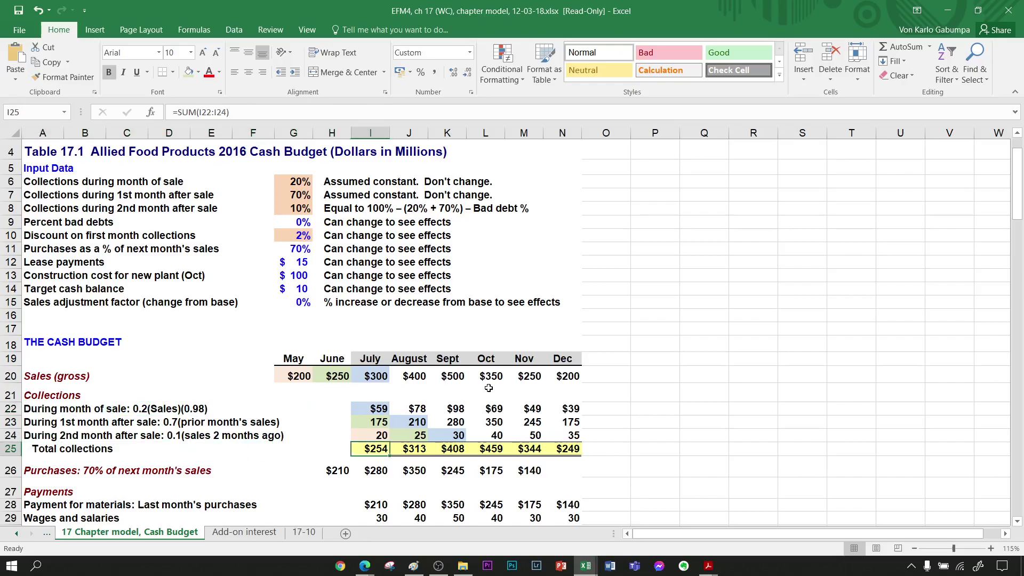
pyautogui.press('F2')
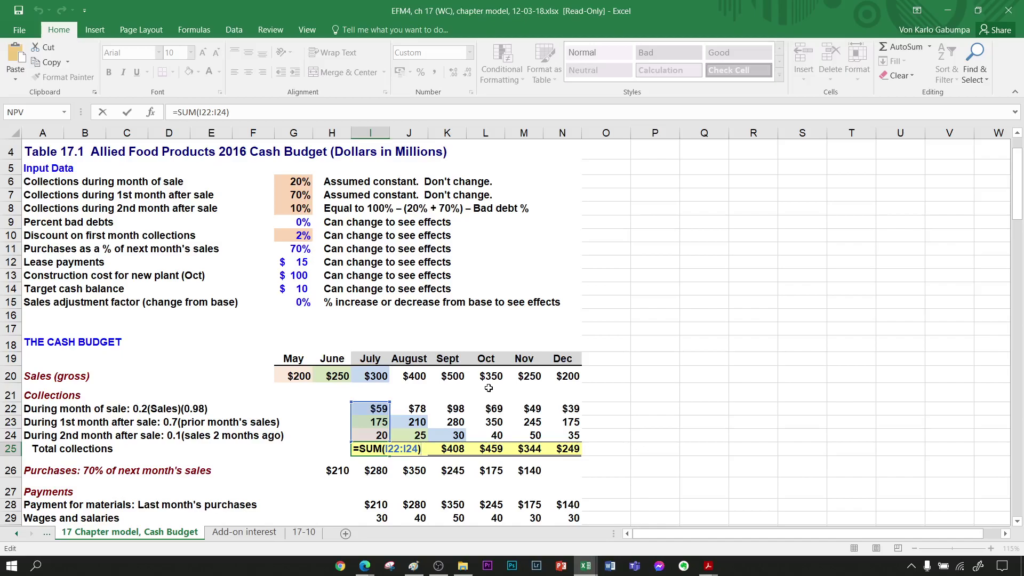
pyautogui.hotkey('ctrl', 'Return')
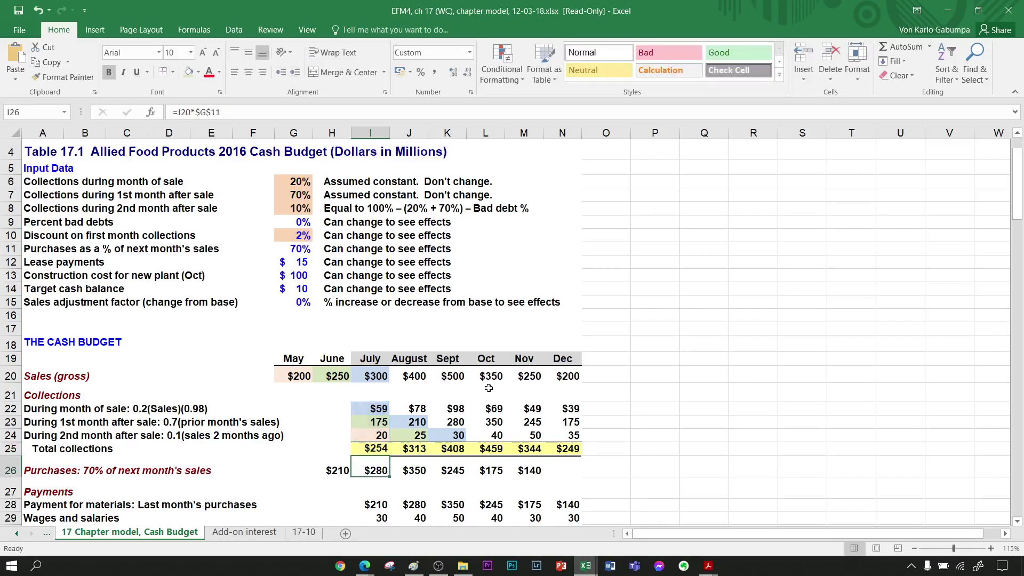
# Show the cells summed by the August, September and October total collections formulas in J25, K25 and L25.
pyautogui.press('Right')
pyautogui.press('F2')
pyautogui.press('Return')
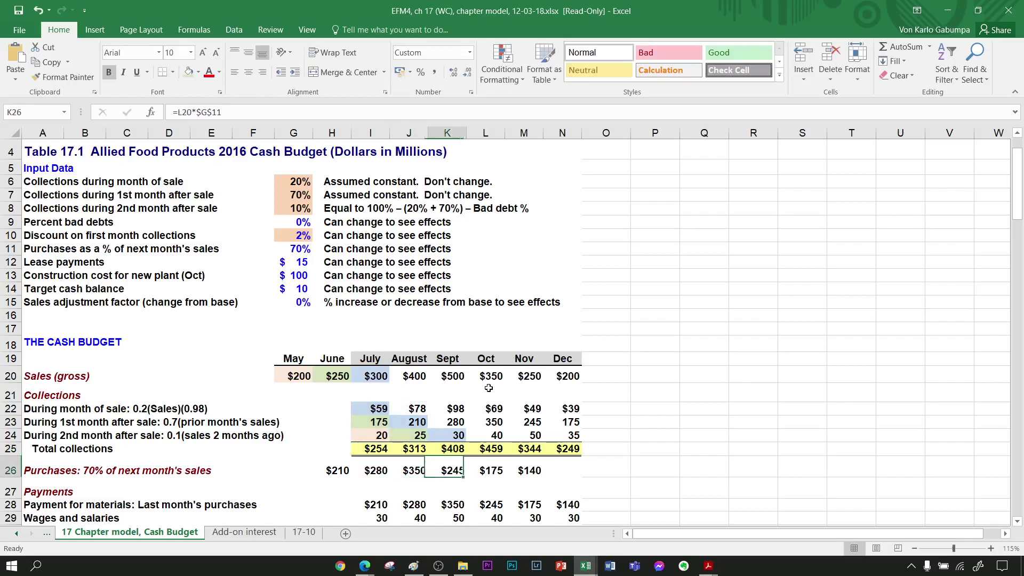
pyautogui.press('Up')
pyautogui.press('Right')
pyautogui.press('F2')
pyautogui.press('Return')
pyautogui.press('Right')
pyautogui.press('Up')
pyautogui.press('F2')
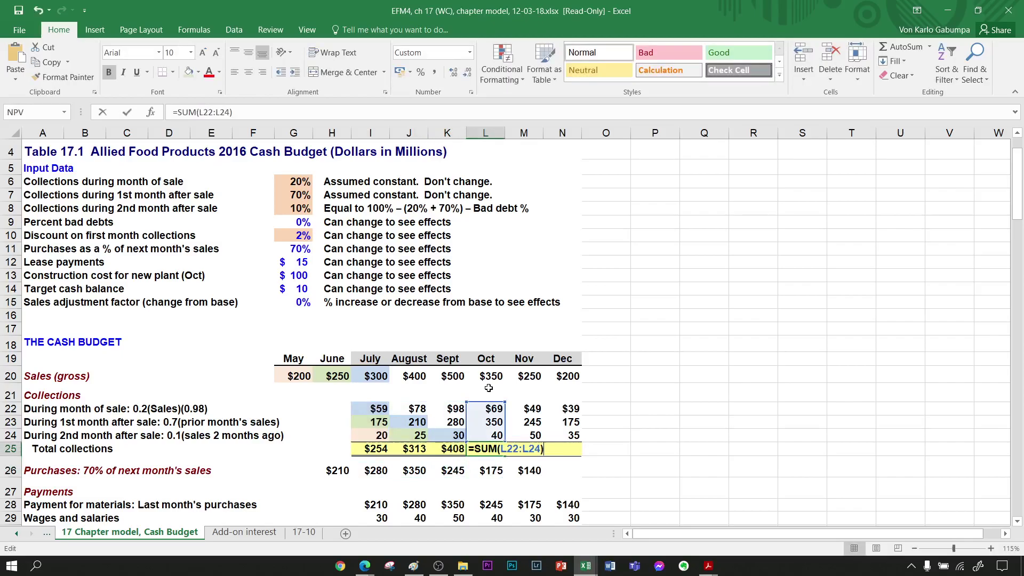
pyautogui.press('Return')
# Show the cells summed by the November and December total collections formulas in M25 and N25.
pyautogui.press('Up')
pyautogui.press('Right')
pyautogui.press('F2')
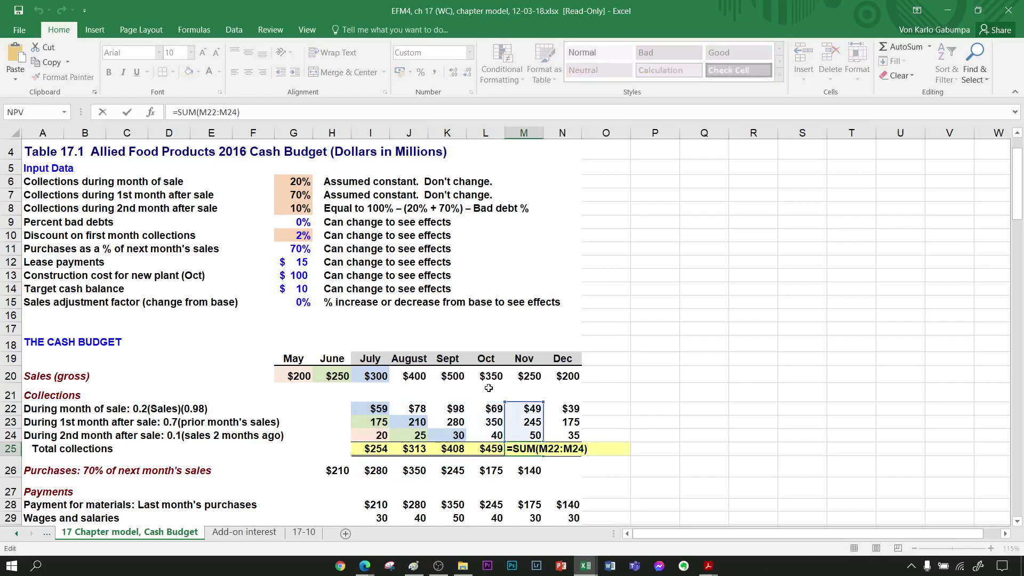
pyautogui.press('Return')
pyautogui.press('Up')
pyautogui.press('Right')
pyautogui.press('F2')
pyautogui.press('Return')
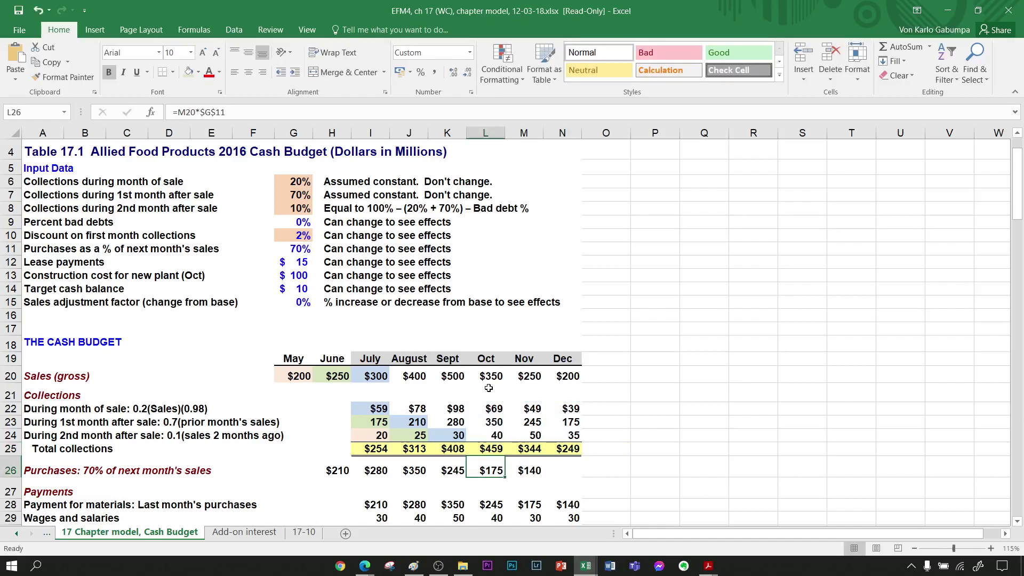
# Examine the Purchases row label in A26 and the start of the Payments section below it.
pyautogui.press('Left')
pyautogui.press('Left')
pyautogui.press('Left')
pyautogui.press('Left')
pyautogui.press('Left')
pyautogui.press('Left')
pyautogui.press('Left')
pyautogui.press('Left')
pyautogui.press('Left')
pyautogui.press('Left')
pyautogui.press('Left')
pyautogui.press('Down')
pyautogui.press('Up')
pyautogui.press('Down')
pyautogui.press('Down')
pyautogui.press('Down')
pyautogui.press('Up')
pyautogui.press('Up')
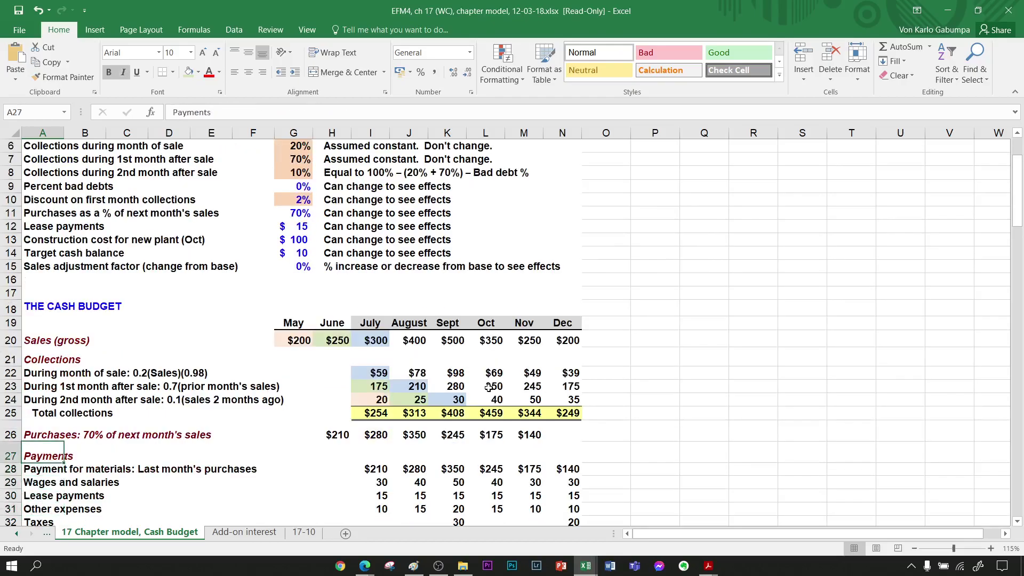
# Review the Purchases row from its label in A26 toward the June column.
pyautogui.press('Up')
pyautogui.press('Right')
pyautogui.hotkey('ctrl', 'Right')
pyautogui.press('Left')
pyautogui.press('Left')
pyautogui.press('Left')
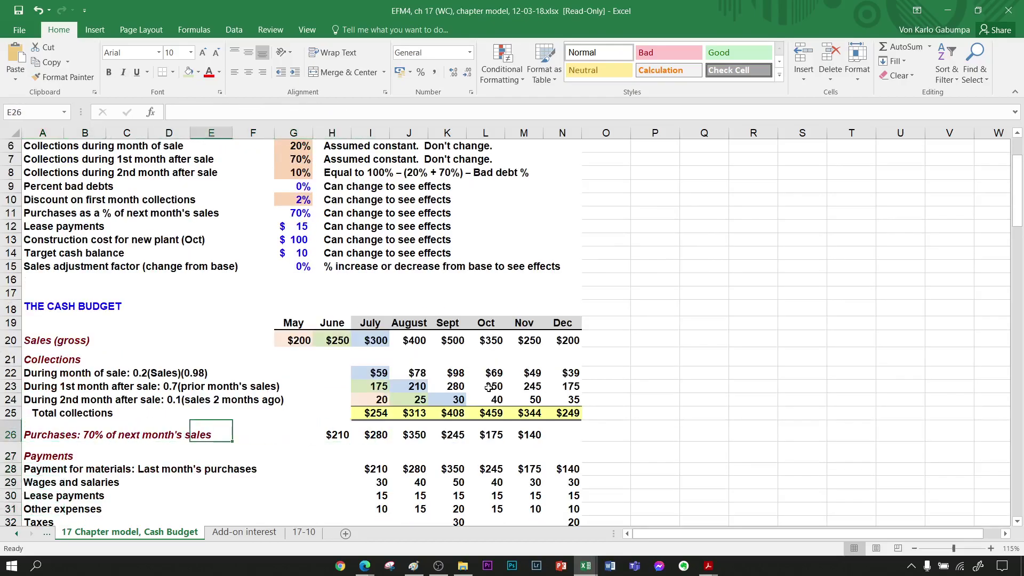
pyautogui.hotkey('ctrl', 'Left')
pyautogui.press('Down')
pyautogui.press('Up')
pyautogui.press('Right')
pyautogui.press('Right')
pyautogui.hotkey('ctrl', 'Right')
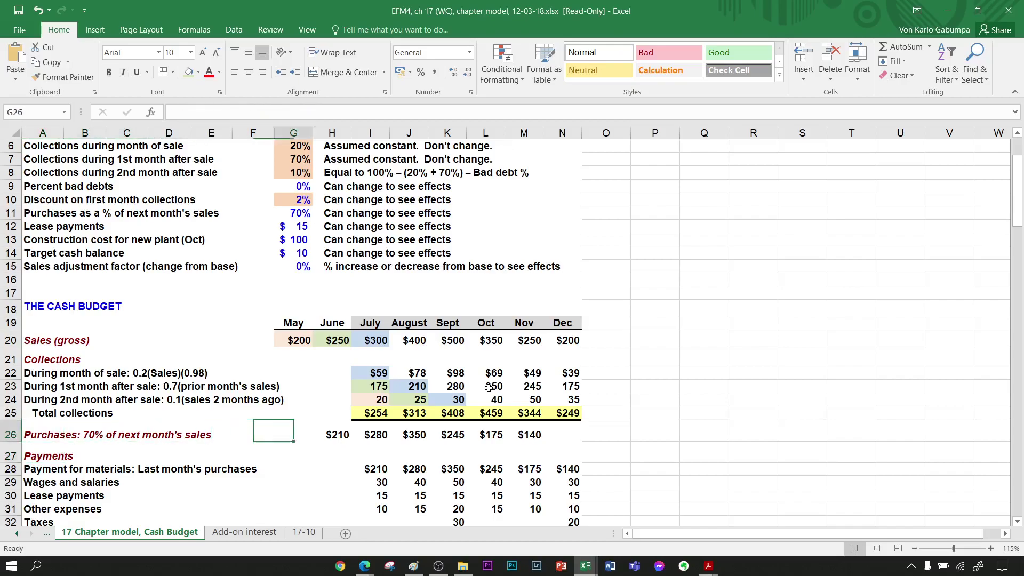
# Locate the purchases as a percentage of next month's sales assumption in row 11 of the input data.
pyautogui.press('Right')
pyautogui.press('Left')
pyautogui.press('Up')
pyautogui.press('Up')
pyautogui.press('Up')
pyautogui.press('Up')
pyautogui.press('Up')
pyautogui.press('Up')
pyautogui.press('Up')
pyautogui.press('Up')
pyautogui.press('Up')
pyautogui.press('Up')
pyautogui.press('Up')
pyautogui.press('Up')
pyautogui.press('Up')
pyautogui.press('Up')
pyautogui.press('Left')
pyautogui.press('Left')
pyautogui.press('Up')
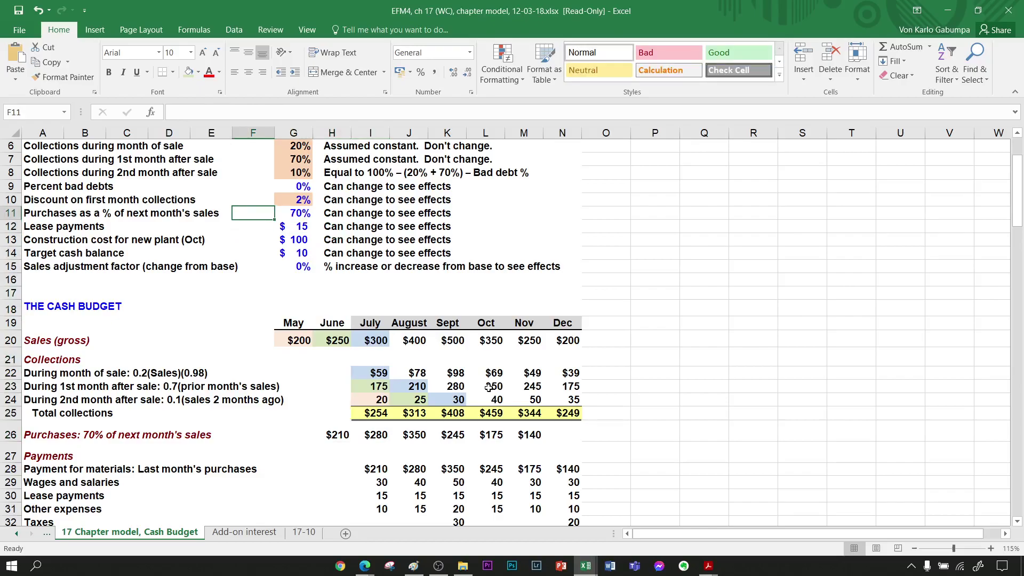
# Show the cells referenced by the June purchases formula in H26, and close it unchanged.
pyautogui.press('Down')
pyautogui.press('Down')
pyautogui.press('Down')
pyautogui.press('Down')
pyautogui.press('Down')
pyautogui.press('Down')
pyautogui.press('Down')
pyautogui.press('Down')
pyautogui.press('Down')
pyautogui.press('Down')
pyautogui.press('Down')
pyautogui.press('Down')
pyautogui.press('Down')
pyautogui.press('Down')
pyautogui.press('Down')
pyautogui.press('Down')
pyautogui.press('Down')
pyautogui.press('Down')
pyautogui.press('Down')
pyautogui.press('Up')
pyautogui.press('Up')
pyautogui.press('Up')
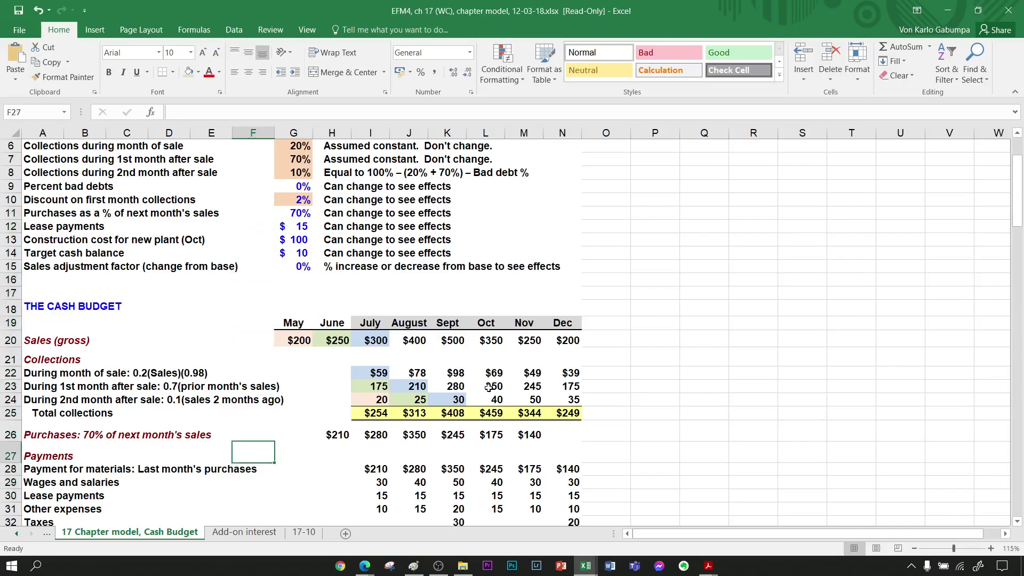
pyautogui.press('Right')
pyautogui.press('Up')
pyautogui.press('Right')
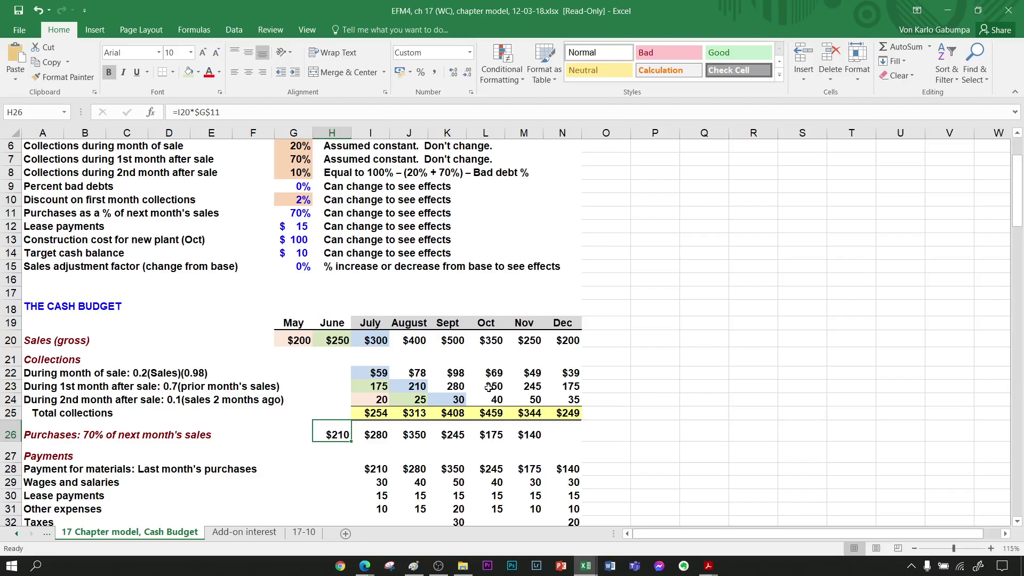
pyautogui.press('F2')
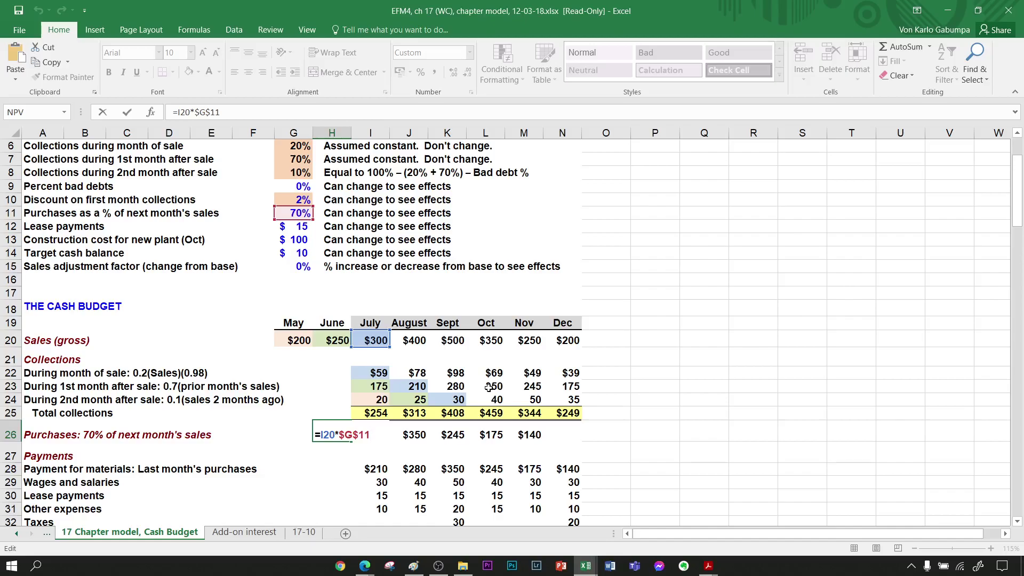
pyautogui.press('Escape')
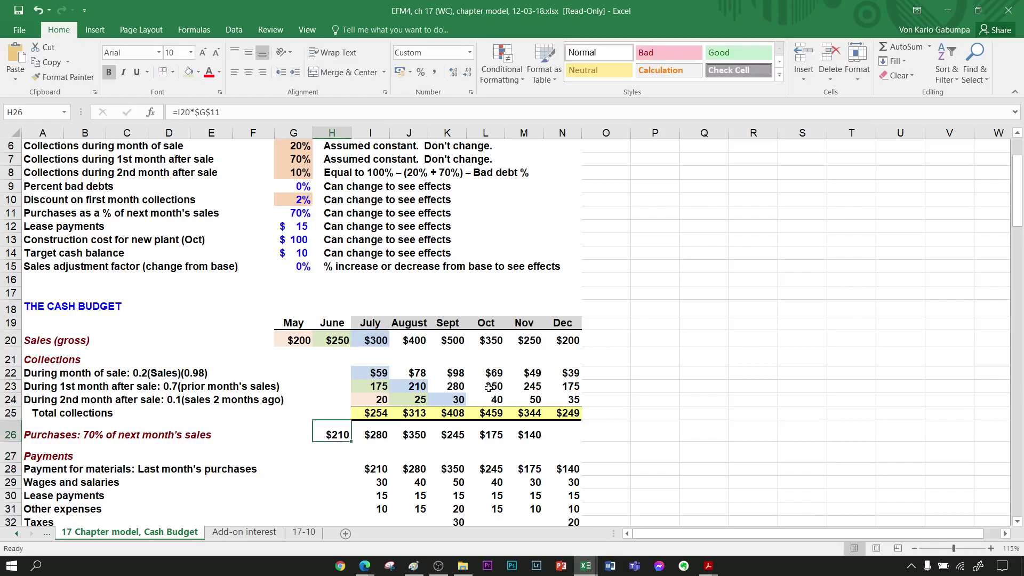
pyautogui.press('F2')
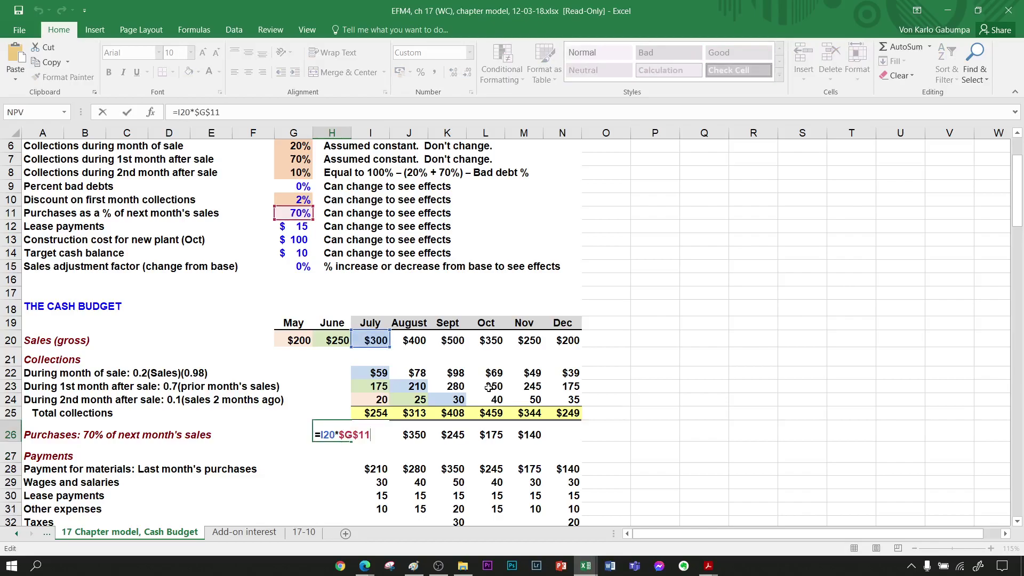
pyautogui.press('Escape')
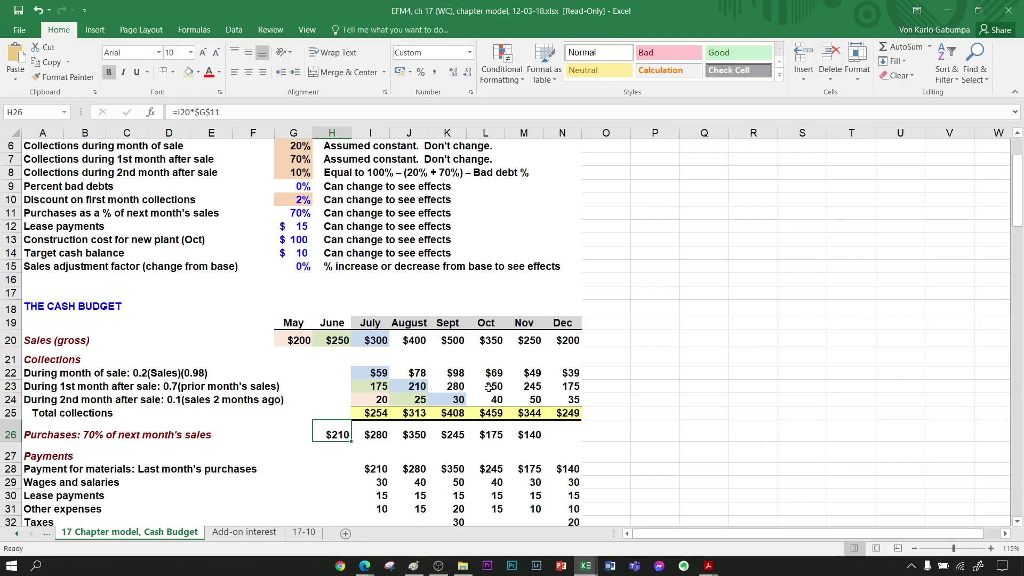
pyautogui.press('F2')
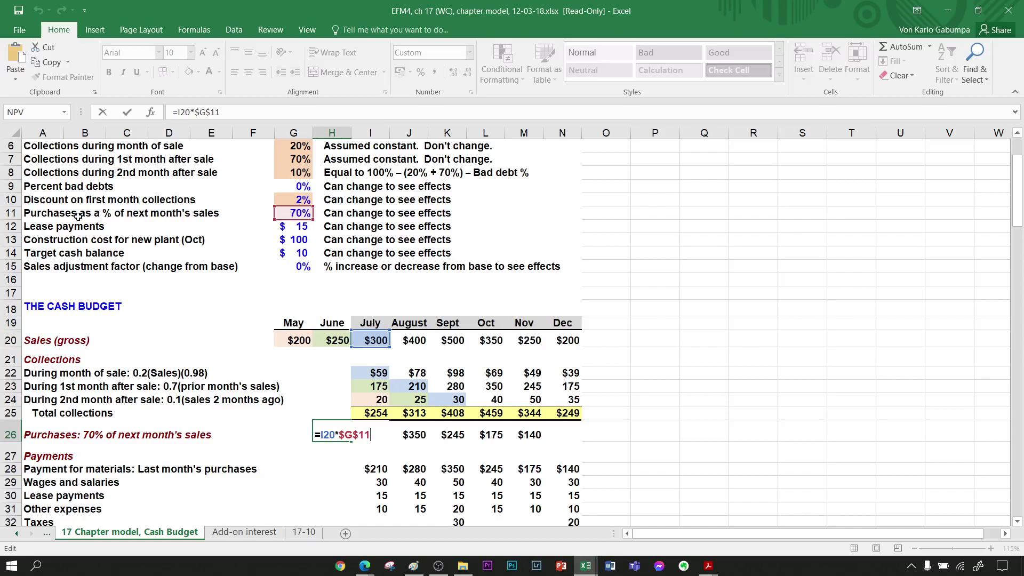
pyautogui.press('Return')
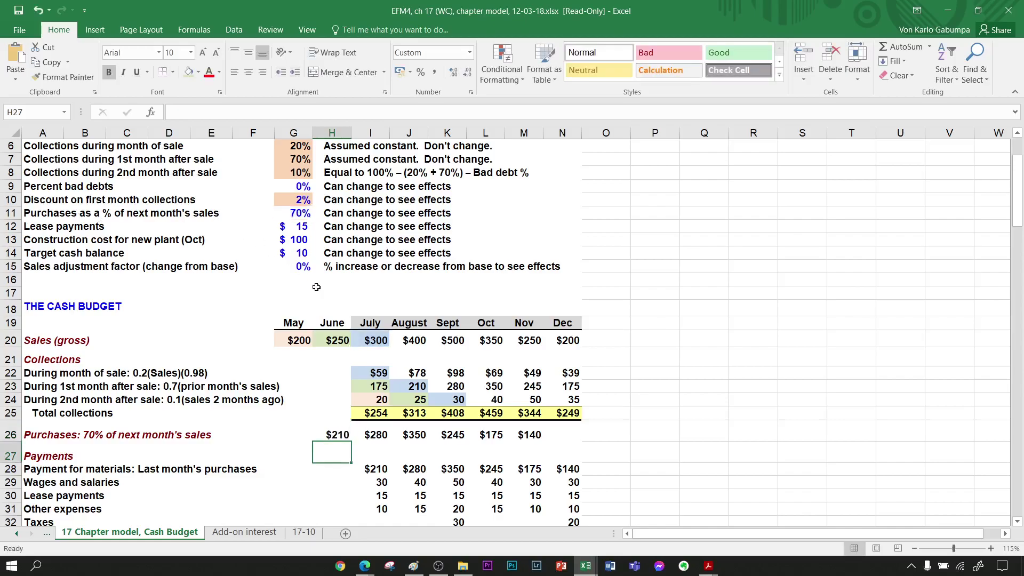
# Show the cells referenced by the July, August and September purchases formulas in I26, J26 and K26.
pyautogui.press('Right')
pyautogui.press('Up')
pyautogui.press('F2')
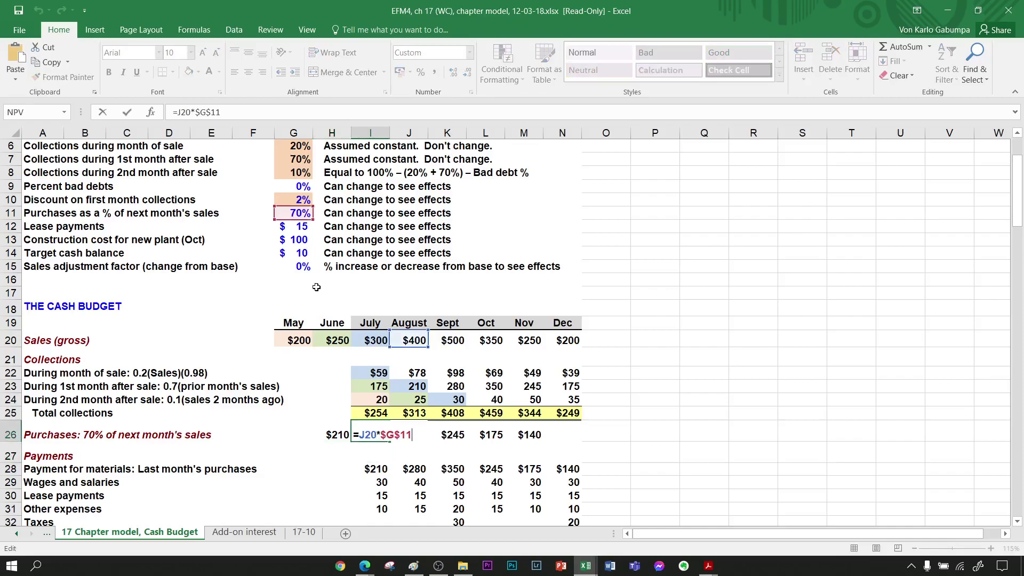
pyautogui.press('Escape')
pyautogui.press('Right')
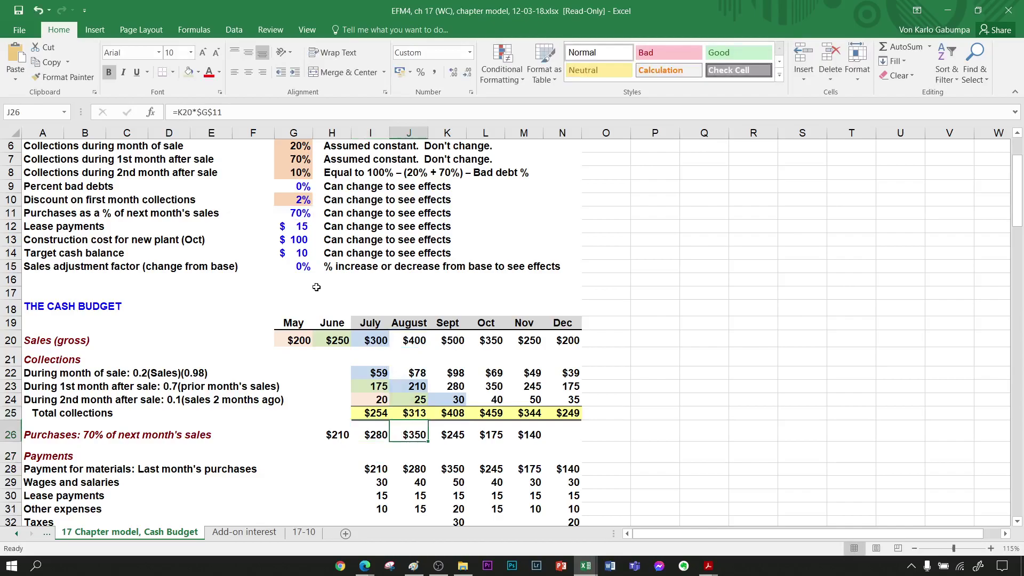
pyautogui.press('F2')
pyautogui.press('Escape')
pyautogui.press('Right')
pyautogui.press('F2')
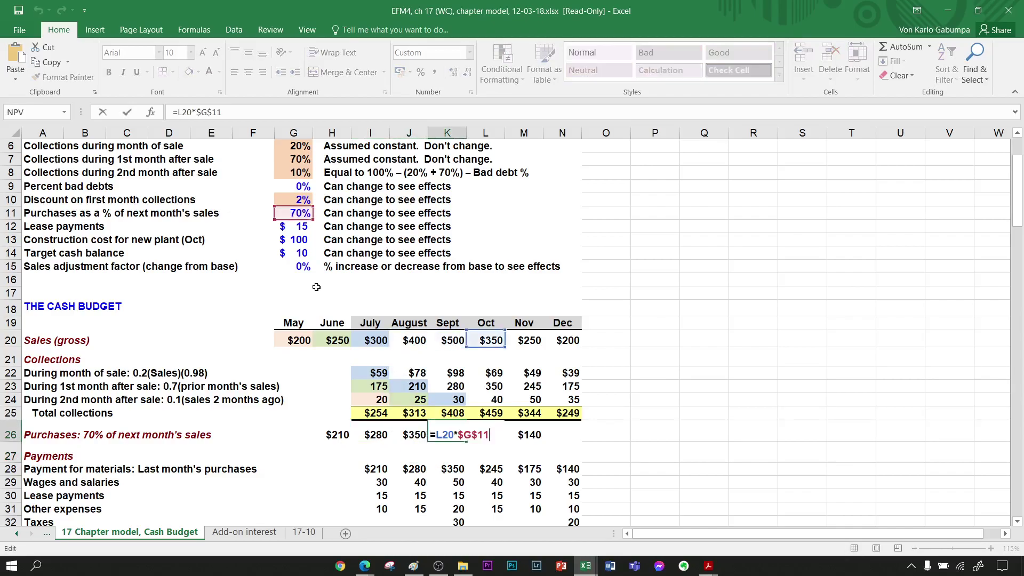
pyautogui.press('Escape')
# Show the cells referenced by the October and November purchases formulas in L26 and M26, ending at December's cell N26.
pyautogui.press('Right')
pyautogui.press('F2')
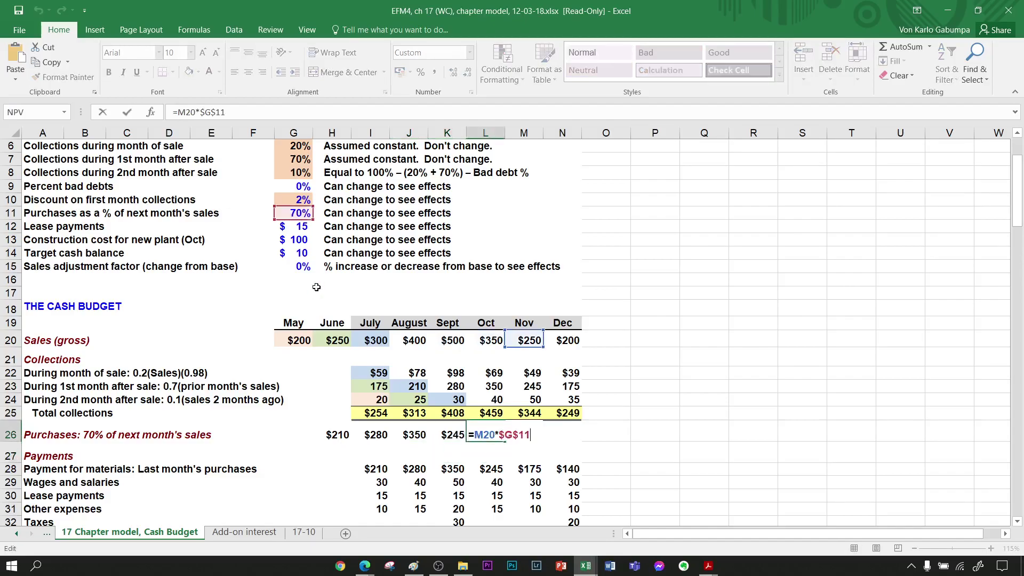
pyautogui.press('Escape')
pyautogui.press('Right')
pyautogui.press('F2')
pyautogui.press('Escape')
pyautogui.press('Right')
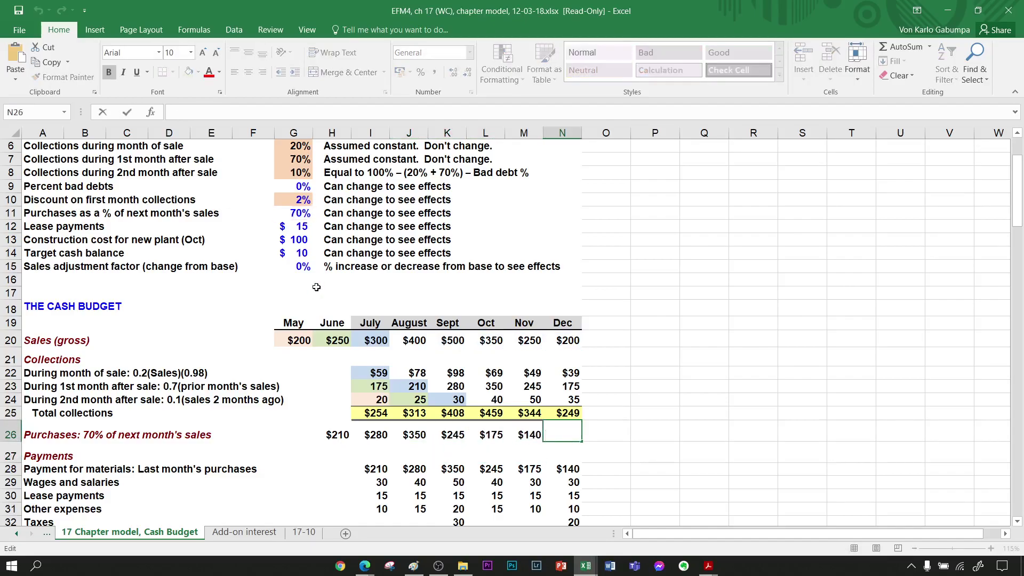
# Leave December's purchases cell N26 unchanged and examine the gross sales in row 20 across the months.
pyautogui.press('Escape')
pyautogui.press('Up')
pyautogui.press('Left')
pyautogui.press('Up')
pyautogui.press('Up')
pyautogui.press('Up')
pyautogui.press('Up')
pyautogui.press('Right')
pyautogui.press('Up')
pyautogui.press('Right')
pyautogui.press('Left')
pyautogui.press('Up')
pyautogui.press('Right')
pyautogui.press('Down')
pyautogui.press('Left')
pyautogui.hotkey('ctrl', 'Left')
pyautogui.press('Right')
pyautogui.press('Right')
pyautogui.press('Right')
pyautogui.press('Right')
pyautogui.press('Right')
pyautogui.press('Right')
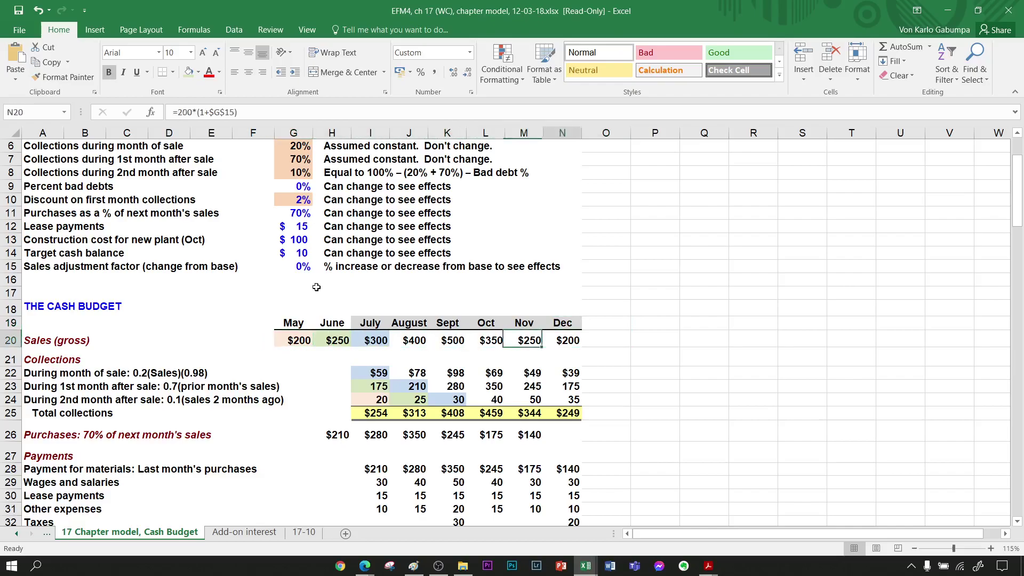
# Examine the collections, purchases and payments rows below gross sales in the cash budget.
pyautogui.press('Down')
pyautogui.press('Right')
pyautogui.press('Right')
pyautogui.press('Down')
pyautogui.press('Down')
pyautogui.press('Down')
pyautogui.press('Down')
pyautogui.press('Down')
pyautogui.press('Down')
pyautogui.press('Down')
pyautogui.press('Left')
pyautogui.press('Up')
pyautogui.press('Up')
pyautogui.press('Up')
pyautogui.press('Up')
pyautogui.press('Left')
pyautogui.press('Left')
pyautogui.press('Left')
pyautogui.press('Left')
pyautogui.press('Left')
pyautogui.press('Down')
pyautogui.press('Left')
pyautogui.press('Right')
pyautogui.press('Down')
pyautogui.press('Right')
pyautogui.press('Down')
pyautogui.press('Left')
pyautogui.press('Left')
pyautogui.press('Down')
pyautogui.press('Left')
pyautogui.hotkey('ctrl', 'Left')
pyautogui.press('Down')
pyautogui.press('Down')
pyautogui.press('Down')
pyautogui.press('Down')
pyautogui.press('Down')
pyautogui.press('Down')
pyautogui.press('Down')
# Highlight the 70% purchases assumption in G11 with the same light orange fill as G10.
pyautogui.press('Up')
pyautogui.press('Right')
pyautogui.press('Right')
pyautogui.press('Up')
pyautogui.press('Up')
pyautogui.press('Up')
pyautogui.press('Up')
pyautogui.press('Up')
pyautogui.press('Up')
pyautogui.press('Right')
pyautogui.press('Right')
pyautogui.press('Up')
pyautogui.press('Right')
pyautogui.press('Up')
pyautogui.press('Up')
pyautogui.press('Up')
pyautogui.press('Up')
pyautogui.press('Up')
pyautogui.press('Up')
pyautogui.press('Up')
pyautogui.press('Up')
pyautogui.press('Up')
pyautogui.press('Up')
pyautogui.press('Up')
pyautogui.press('Up')
pyautogui.press('Up')
pyautogui.press('Up')
pyautogui.press('Up')
pyautogui.press('Up')
pyautogui.press('Left')
pyautogui.press('Right')
pyautogui.press('Right')
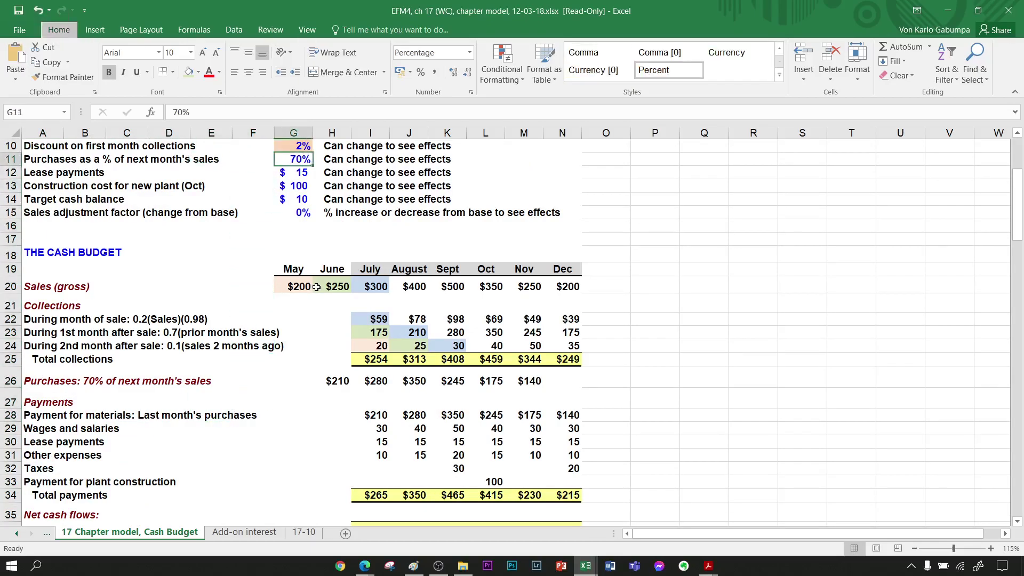
pyautogui.hotkey('alt', 'h')
pyautogui.press('h')
pyautogui.press('Down')
pyautogui.press('Right')
pyautogui.press('Right')
pyautogui.press('Right')
pyautogui.press('Right')
pyautogui.press('Right')
pyautogui.press('Right')
pyautogui.press('Down')
pyautogui.press('Right')
pyautogui.press('Right')
pyautogui.press('Return')
# Show the cell referenced by the July payment for materials formula in I28, and close it unchanged.
pyautogui.press('Down')
pyautogui.press('Down')
pyautogui.press('Down')
pyautogui.press('Down')
pyautogui.press('Down')
pyautogui.press('Down')
pyautogui.press('Down')
pyautogui.press('Down')
pyautogui.press('Down')
pyautogui.press('Down')
pyautogui.press('Down')
pyautogui.press('Down')
pyautogui.press('Down')
pyautogui.press('Down')
pyautogui.press('Down')
pyautogui.press('Down')
pyautogui.press('Down')
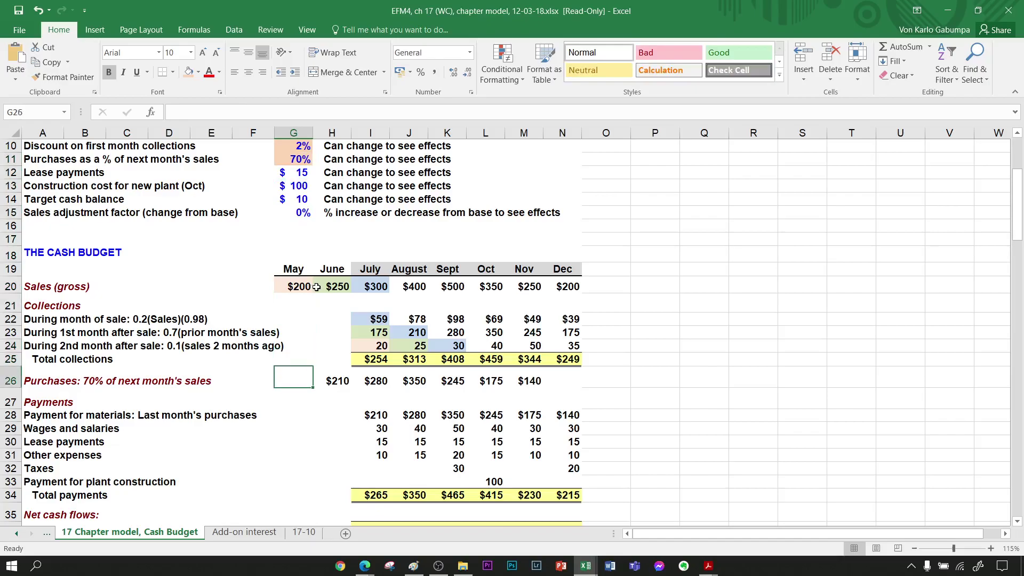
pyautogui.press('Left')
pyautogui.press('Right')
pyautogui.press('Right')
pyautogui.press('Right')
pyautogui.press('Right')
pyautogui.press('Right')
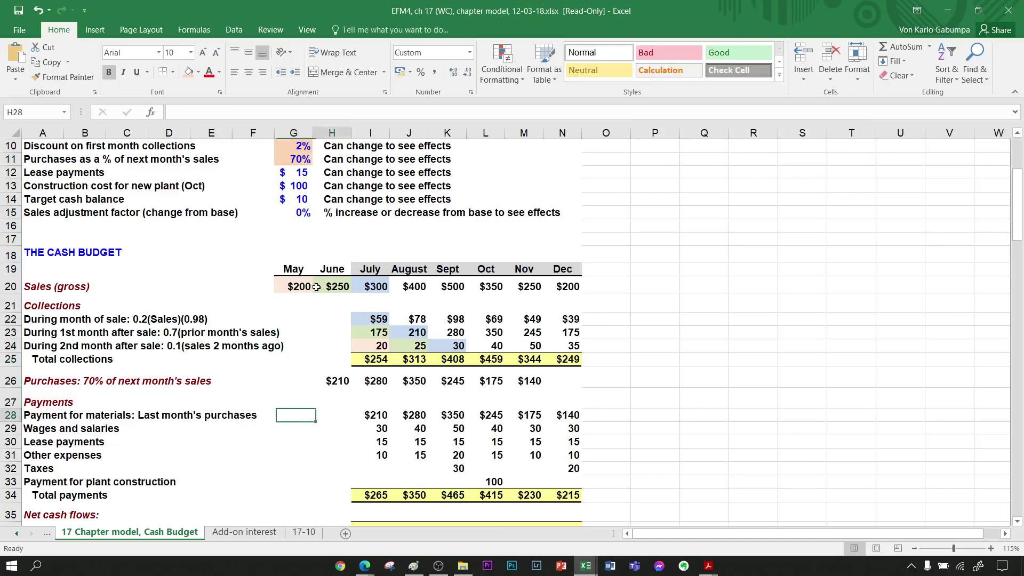
pyautogui.press('Left')
pyautogui.press('Left')
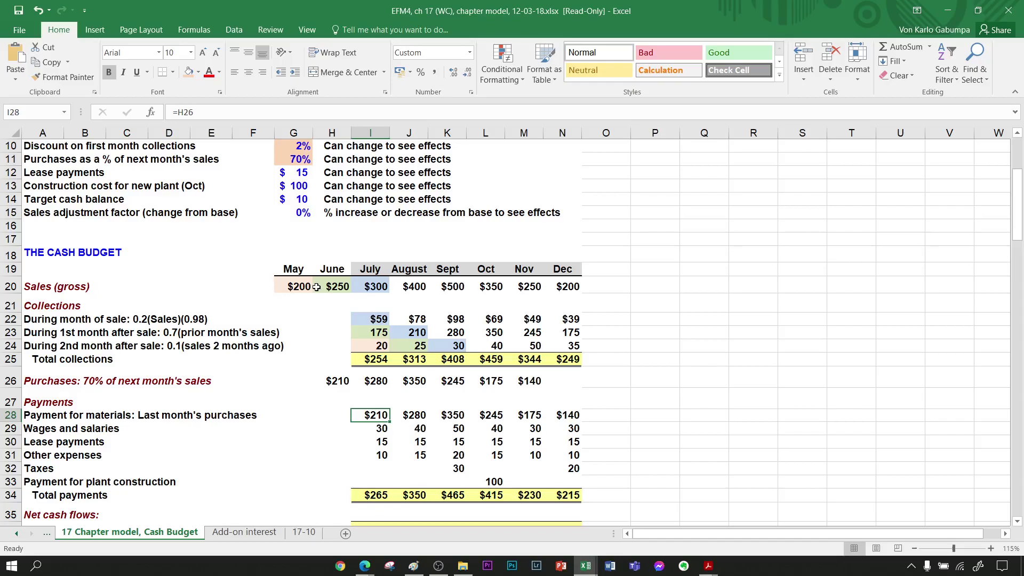
pyautogui.press('F2')
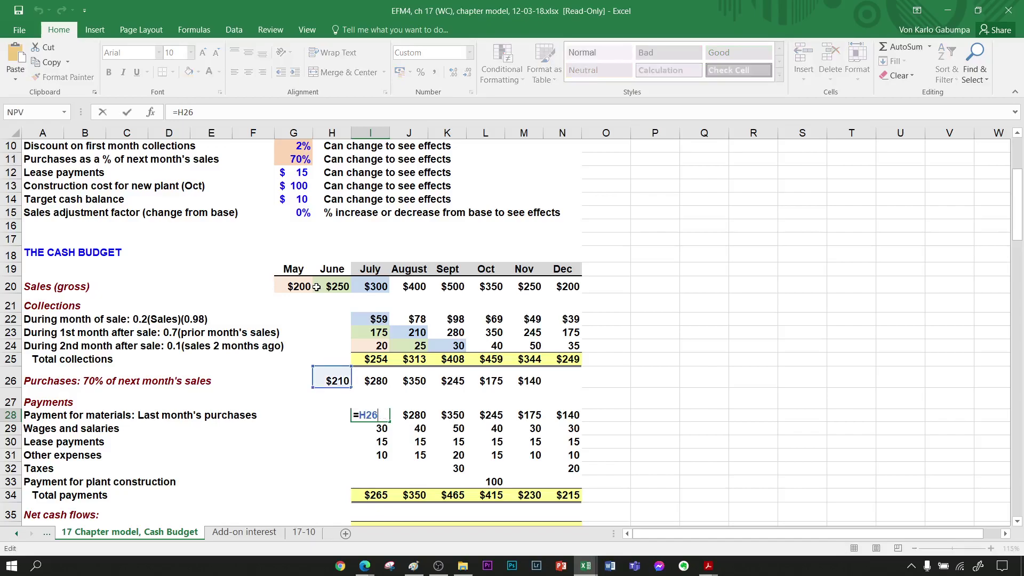
pyautogui.press('Return')
pyautogui.press('Up')
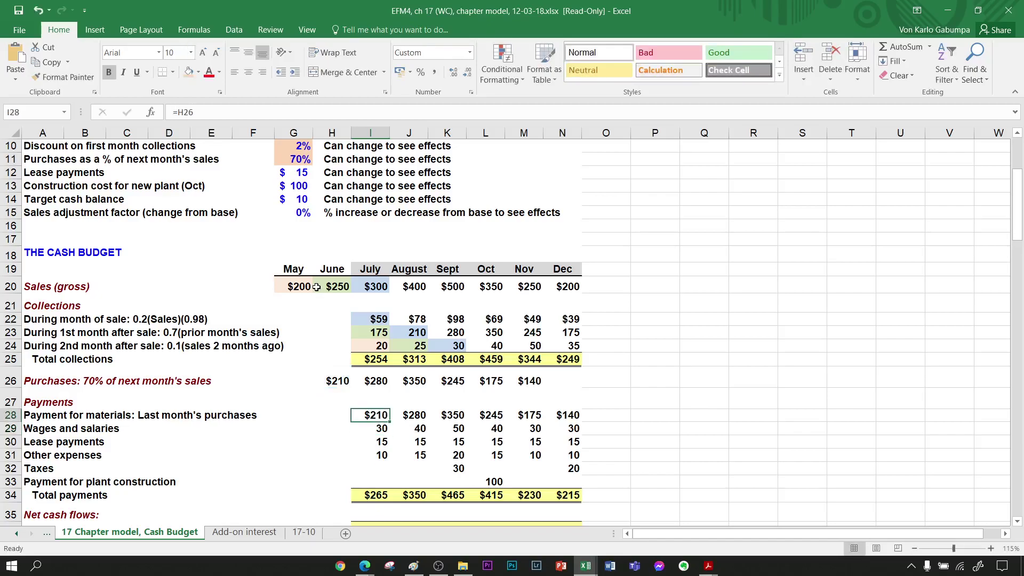
pyautogui.press('F2')
pyautogui.press('Return')
pyautogui.press('Up')
pyautogui.press('F2')
pyautogui.press('Return')
pyautogui.press('Up')
# Show the purchases cells referenced by the payment for materials formulas from August's J28 onward, ending at December's N28.
pyautogui.press('Right')
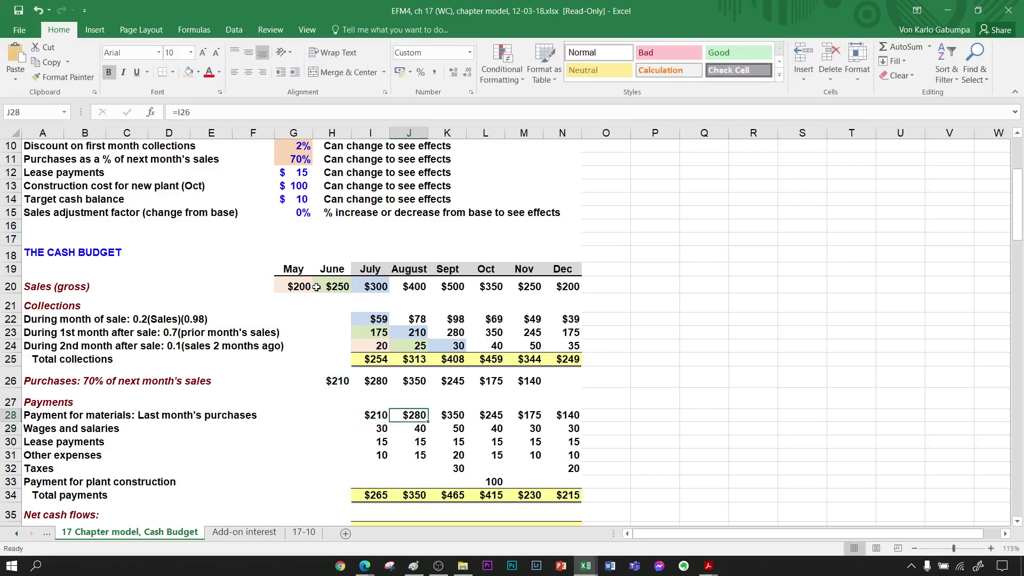
pyautogui.press('F2')
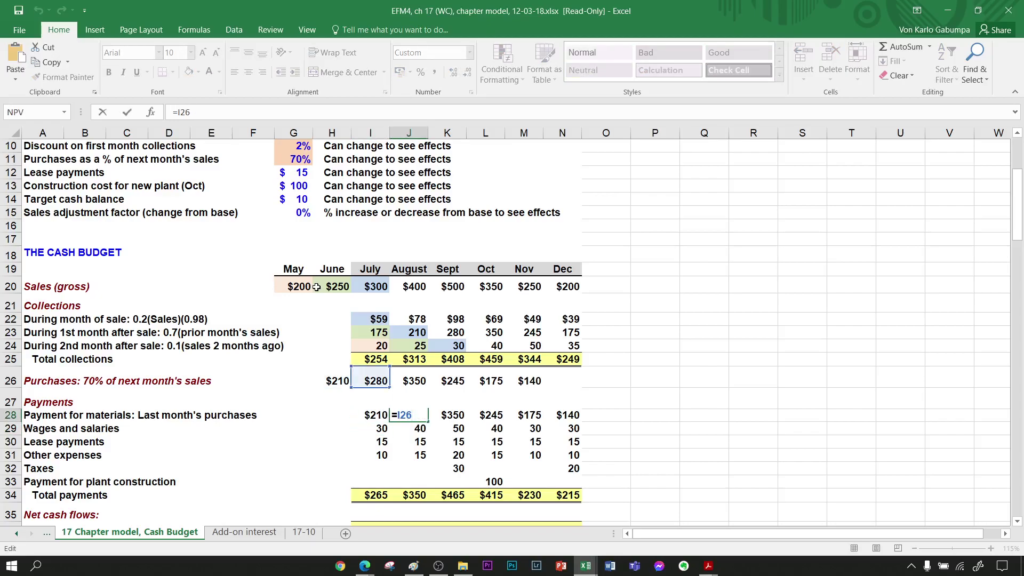
pyautogui.press('Return')
pyautogui.press('Up')
pyautogui.press('Right')
pyautogui.press('Down')
pyautogui.press('Right')
pyautogui.press('Up')
pyautogui.press('F2')
pyautogui.press('Return')
pyautogui.press('Up')
pyautogui.press('Right')
pyautogui.press('Right')
pyautogui.press('F2')
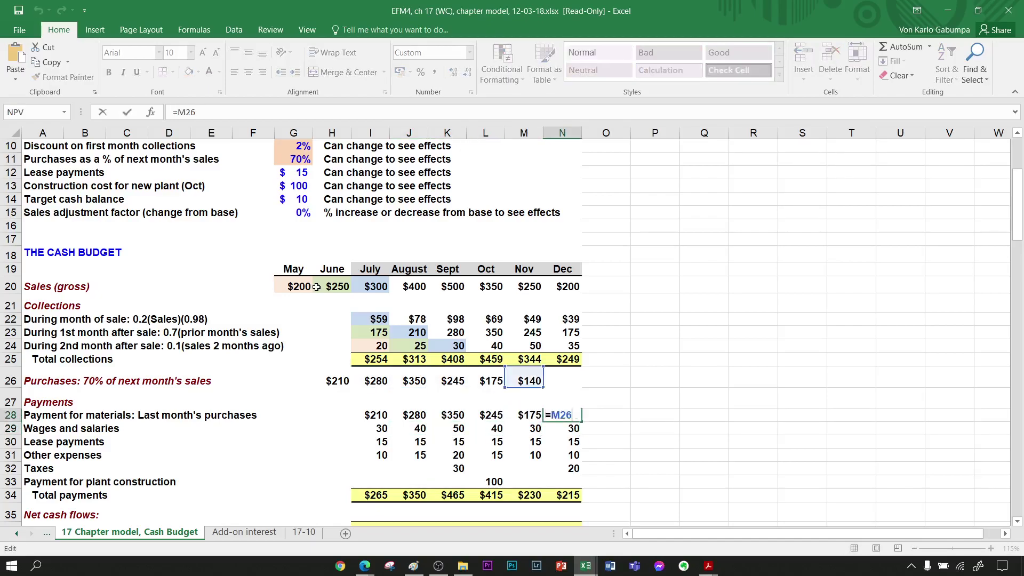
# Close December's payment for materials formula in N28 unchanged and return to the start of the wages and salaries row.
pyautogui.press('Return')
pyautogui.press('Left')
pyautogui.press('Left')
pyautogui.press('Left')
pyautogui.press('Left')
pyautogui.press('Left')
pyautogui.press('Left')
pyautogui.press('Left')
pyautogui.press('Left')
pyautogui.press('Left')
pyautogui.press('Left')
pyautogui.press('Left')
pyautogui.press('Left')
pyautogui.press('Right')
pyautogui.press('Right')
pyautogui.press('Right')
pyautogui.press('Right')
pyautogui.press('Right')
pyautogui.press('Right')
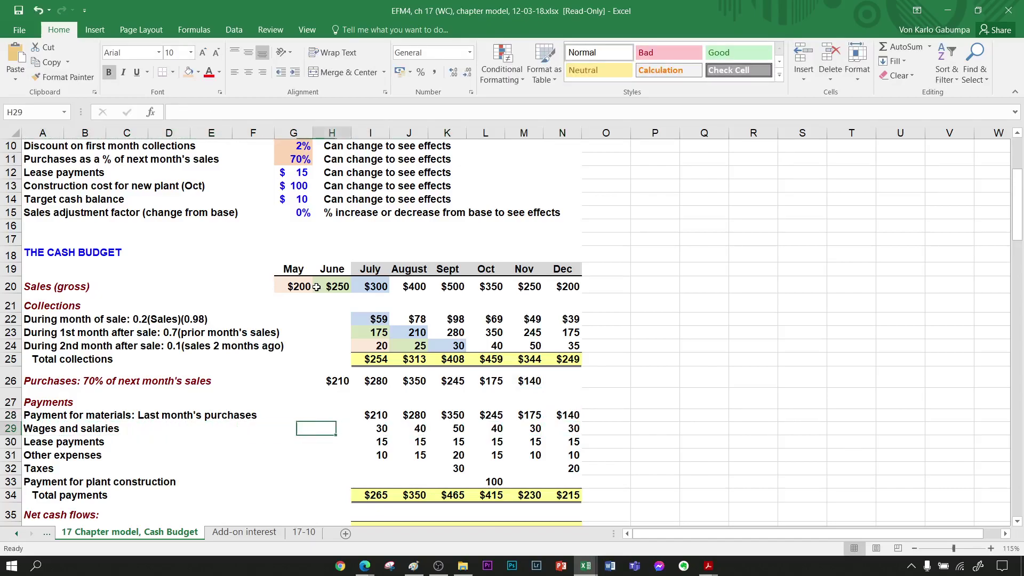
# Show the contents of July's wages and salaries entry in I29, and close it unchanged.
pyautogui.press('Up')
pyautogui.press('Right')
pyautogui.press('Up')
pyautogui.press('Up')
pyautogui.press('Up')
pyautogui.press('Down')
pyautogui.press('Down')
pyautogui.press('Down')
pyautogui.press('Down')
pyautogui.press('Down')
pyautogui.press('Down')
pyautogui.press('Up')
pyautogui.press('Up')
pyautogui.press('Up')
pyautogui.press('Down')
pyautogui.press('Down')
pyautogui.press('Up')
pyautogui.press('F2')
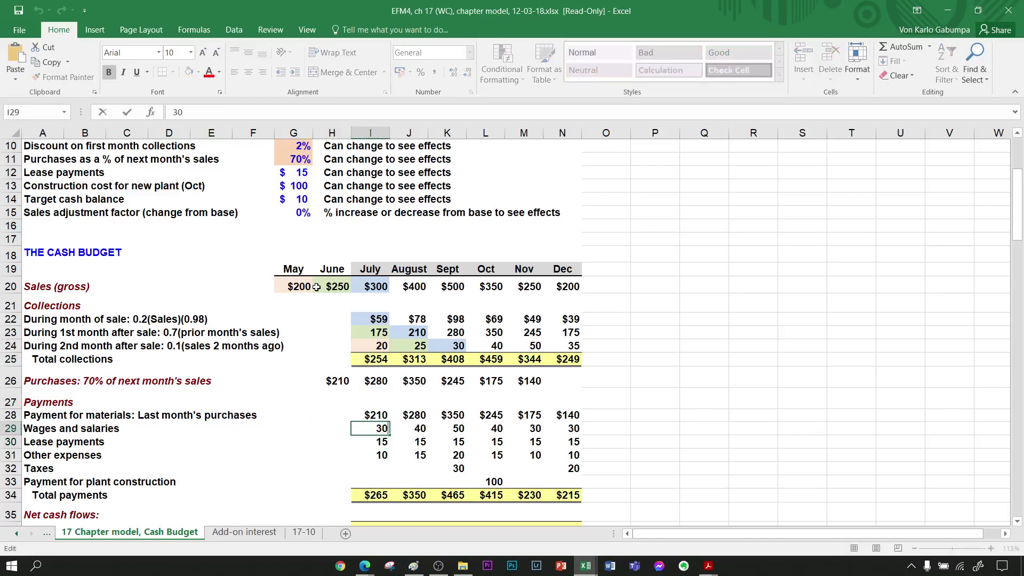
pyautogui.press('Tab')
# Review the input data assumptions above the cash budget, up to the Table 17.1 title.
pyautogui.press('Right')
pyautogui.press('Right')
pyautogui.press('Right')
pyautogui.press('Right')
pyautogui.press('Up')
pyautogui.press('Up')
pyautogui.press('Up')
pyautogui.press('Up')
pyautogui.press('Up')
pyautogui.press('Up')
pyautogui.press('Up')
pyautogui.press('Up')
pyautogui.press('Up')
pyautogui.press('Up')
pyautogui.press('Up')
pyautogui.press('Up')
pyautogui.press('Up')
pyautogui.press('Up')
pyautogui.press('Up')
pyautogui.press('Up')
pyautogui.press('Up')
pyautogui.press('Up')
pyautogui.press('Up')
pyautogui.press('Up')
pyautogui.press('Up')
pyautogui.press('Up')
pyautogui.press('Up')
pyautogui.press('Up')
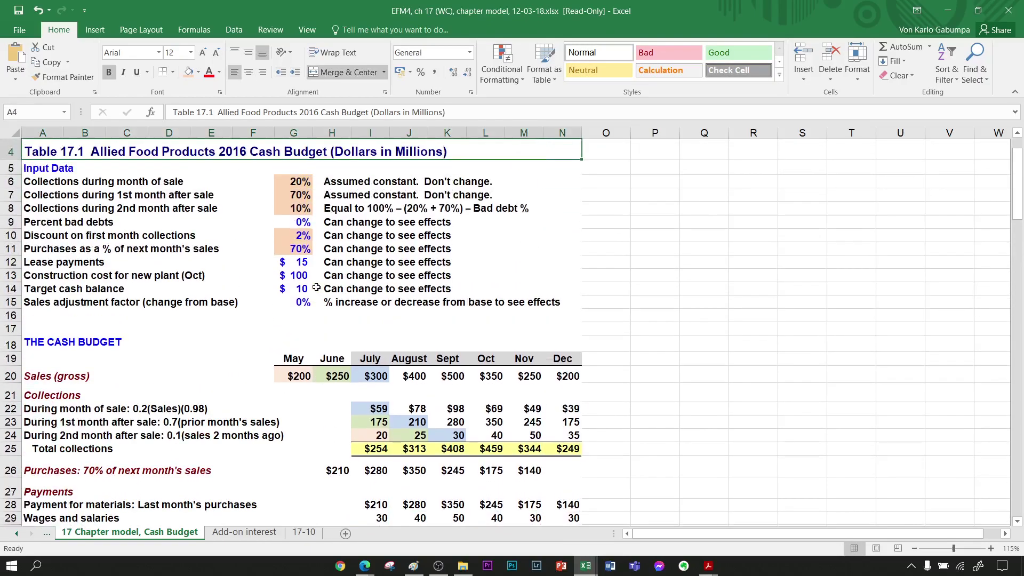
# Go back down from the input data and examine the wages and salaries entries in row 29.
pyautogui.press('Down')
pyautogui.press('Down')
pyautogui.press('Down')
pyautogui.press('Down')
pyautogui.press('Down')
pyautogui.press('Down')
pyautogui.press('Down')
pyautogui.press('Down')
pyautogui.press('Down')
pyautogui.press('Down')
pyautogui.press('Down')
pyautogui.press('Down')
pyautogui.press('Down')
pyautogui.press('Down')
pyautogui.press('Down')
pyautogui.press('Down')
pyautogui.press('Down')
pyautogui.press('Down')
pyautogui.press('Down')
pyautogui.press('Down')
pyautogui.press('Left')
pyautogui.press('Left')
pyautogui.press('Left')
pyautogui.press('Up')
pyautogui.press('Left')
pyautogui.press('Right')
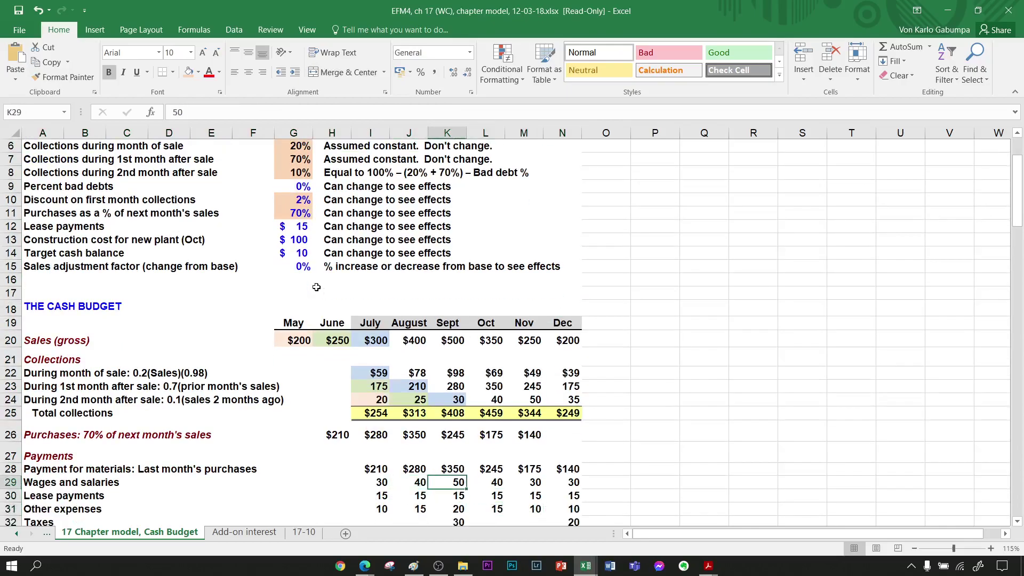
# Examine the monthly lease payments across row 30 of the cash budget.
pyautogui.press('Left')
pyautogui.press('Down')
pyautogui.press('Left')
pyautogui.press('Left')
pyautogui.press('Right')
pyautogui.press('Right')
pyautogui.press('Right')
pyautogui.press('Right')
pyautogui.press('Right')
pyautogui.press('Left')
pyautogui.press('Left')
pyautogui.press('Left')
pyautogui.press('Up')
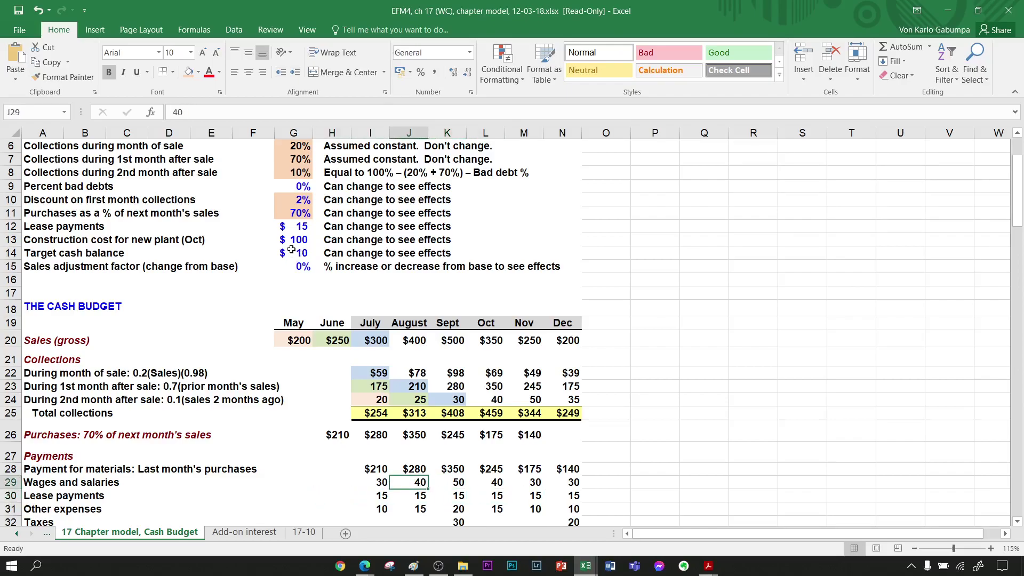
# Highlight the lease payments assumption in G12 with the same light orange fill as G11.
pyautogui.click(294, 237)
pyautogui.press('Up')
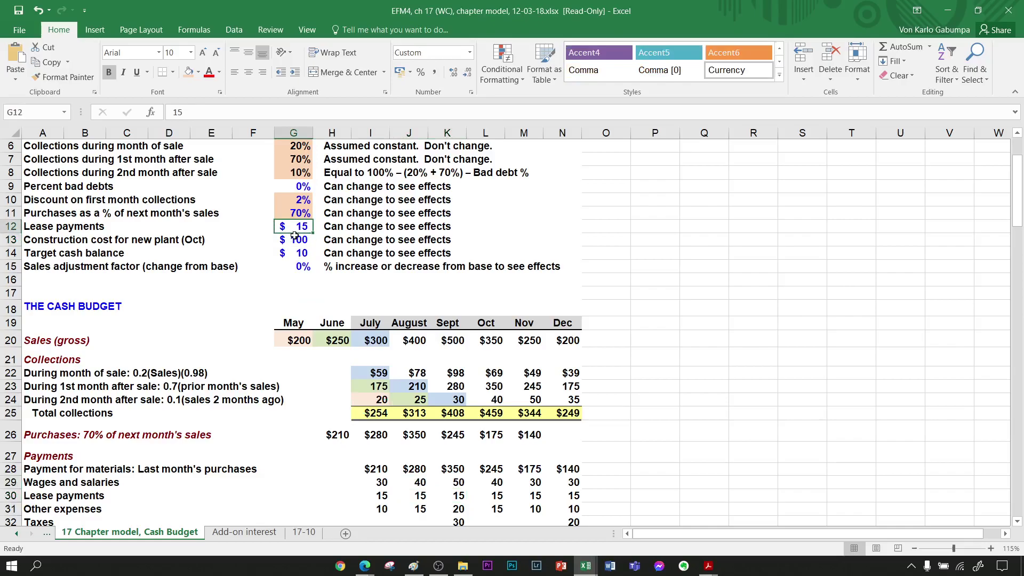
pyautogui.press('Down')
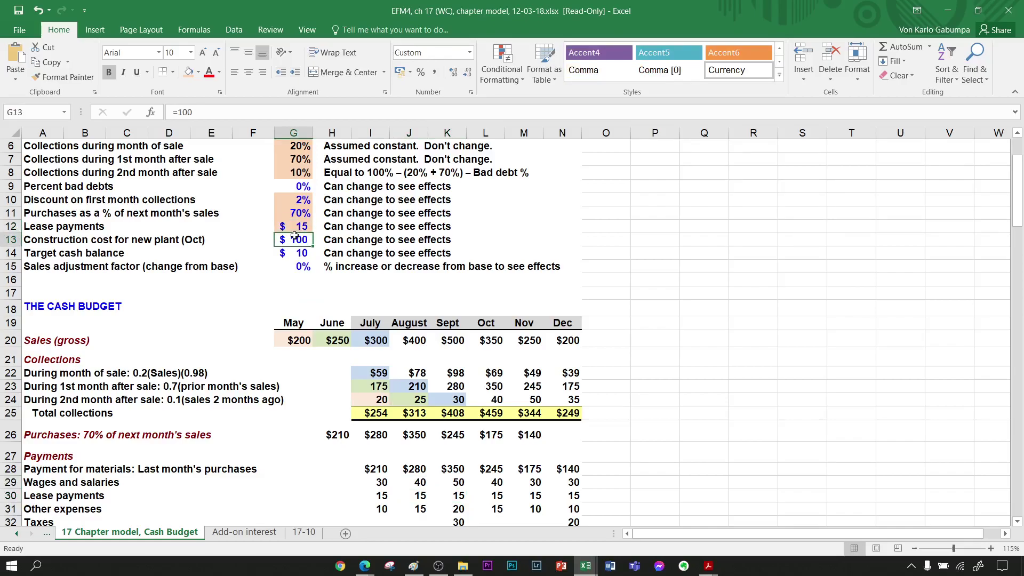
pyautogui.hotkey('ctrl', 'z')
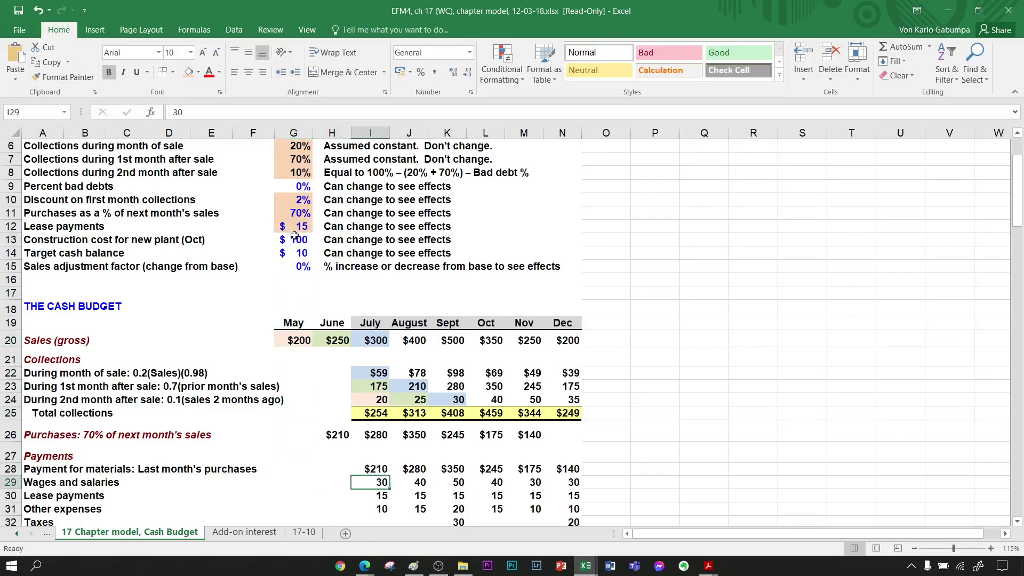
# Examine the monthly other expenses entries across row 31 of the payments section.
pyautogui.press('Down')
pyautogui.press('Down')
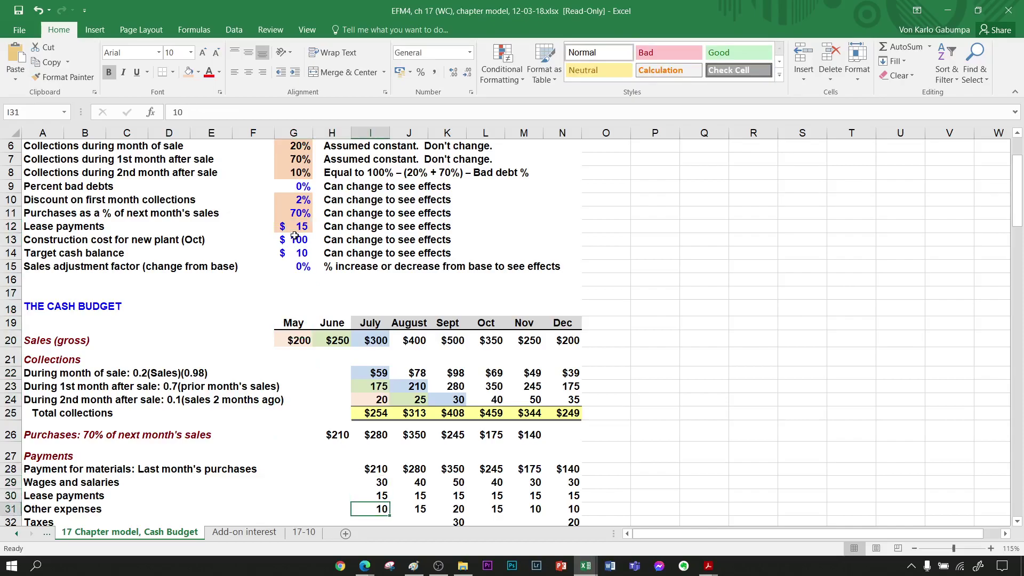
pyautogui.press('Right')
pyautogui.press('Right')
pyautogui.press('Right')
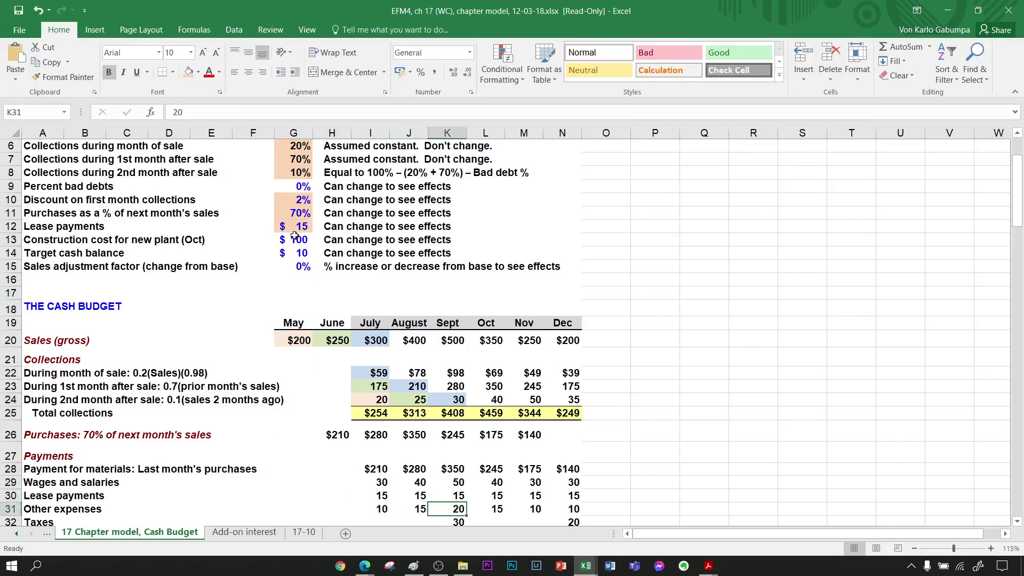
pyautogui.press('Right')
pyautogui.press('Right')
pyautogui.press('Left')
pyautogui.press('Left')
pyautogui.press('Left')
# Examine the September and December tax payments in K32 and N32.
pyautogui.press('Down')
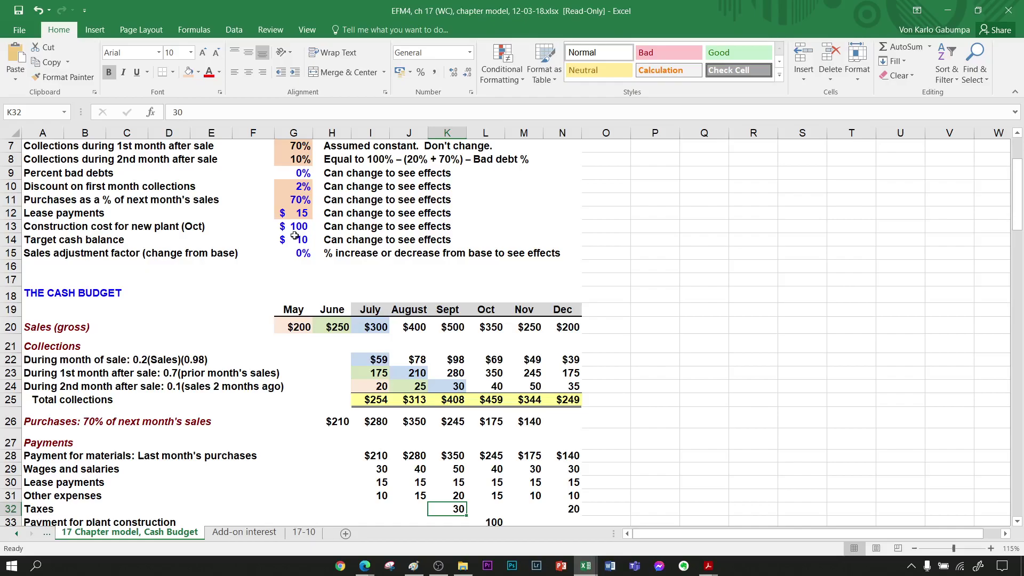
pyautogui.press('Right')
pyautogui.press('Right')
pyautogui.press('Right')
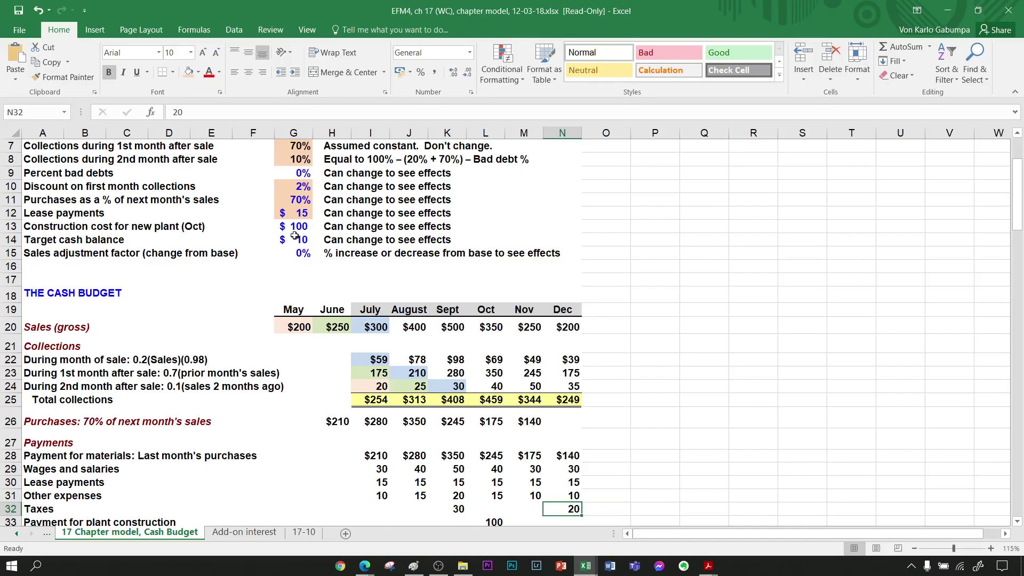
pyautogui.press('Left')
pyautogui.press('Left')
pyautogui.press('Left')
# Highlight the October construction cost assumption in G13 with the same light orange fill as G12.
pyautogui.press('Down')
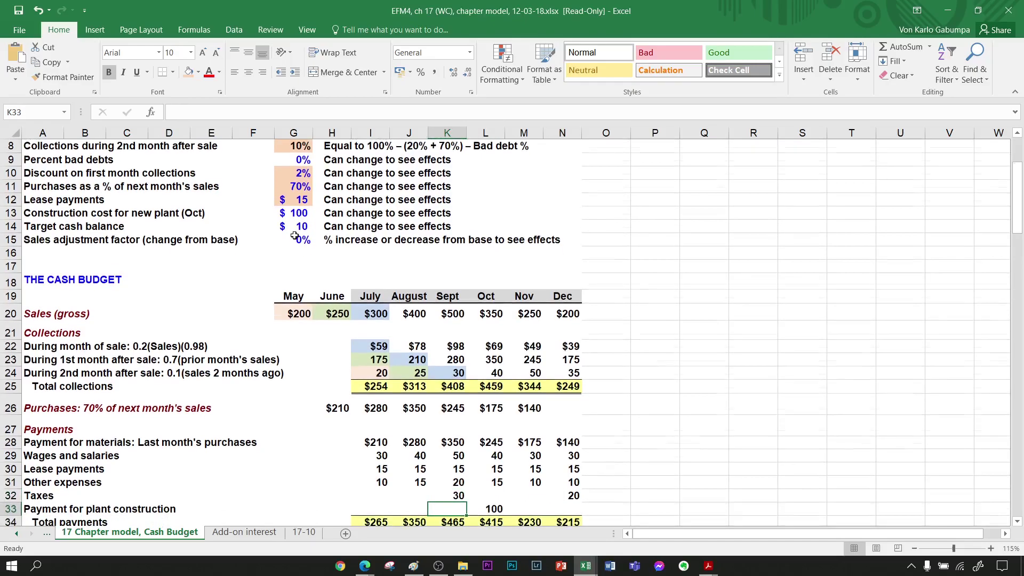
pyautogui.press('Right')
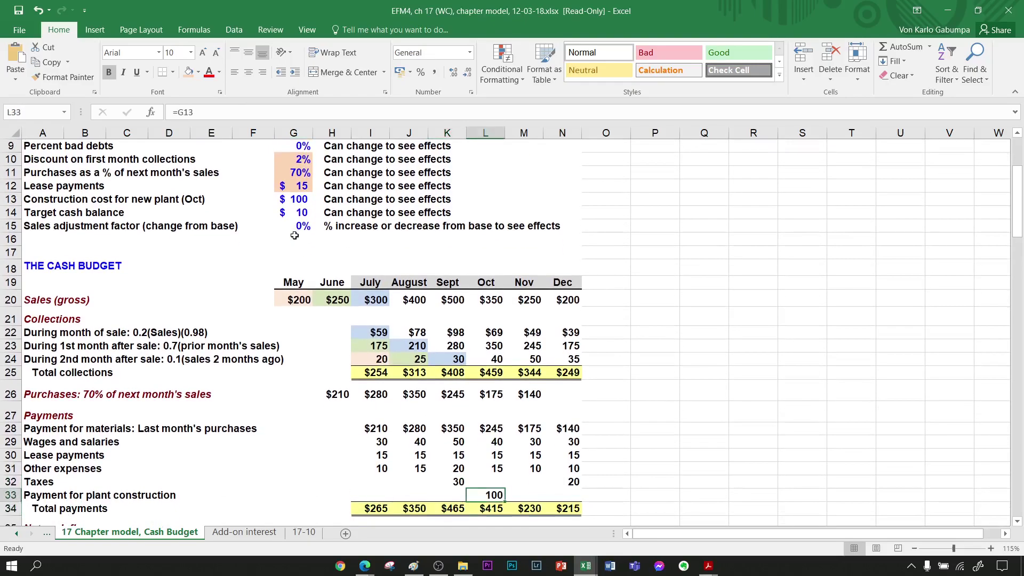
pyautogui.press('Left')
pyautogui.press('Up')
pyautogui.press('Up')
pyautogui.press('Up')
pyautogui.press('Up')
pyautogui.press('Up')
pyautogui.press('Up')
pyautogui.press('Up')
pyautogui.press('Up')
pyautogui.press('Up')
pyautogui.press('Up')
pyautogui.press('Up')
pyautogui.press('Up')
pyautogui.press('Up')
pyautogui.press('Up')
pyautogui.press('Up')
pyautogui.press('Up')
pyautogui.press('Up')
pyautogui.press('Left')
pyautogui.press('Left')
pyautogui.press('Left')
pyautogui.press('Left')
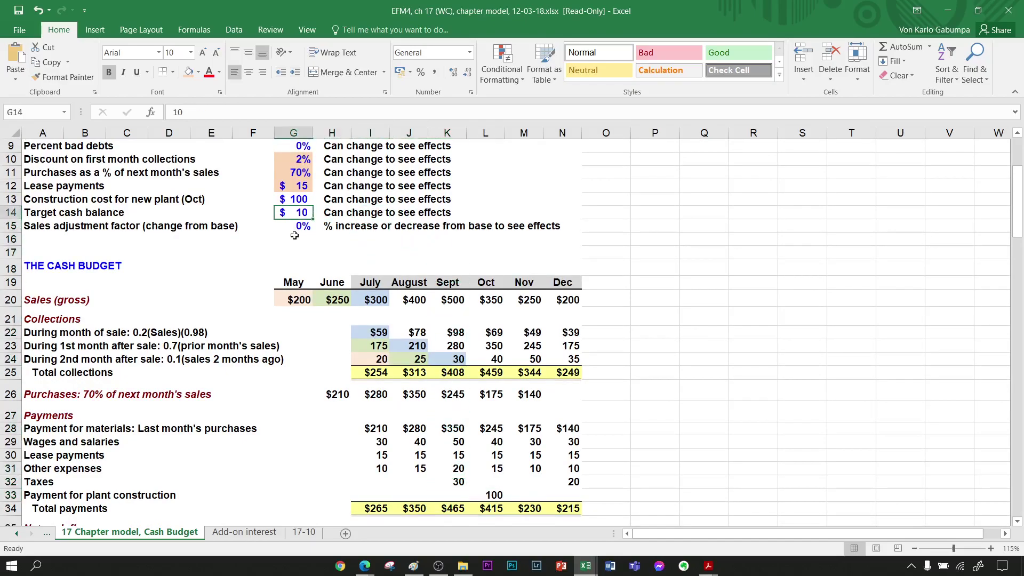
pyautogui.press('Up')
pyautogui.press('Up')
pyautogui.press('Up')
pyautogui.press('Left')
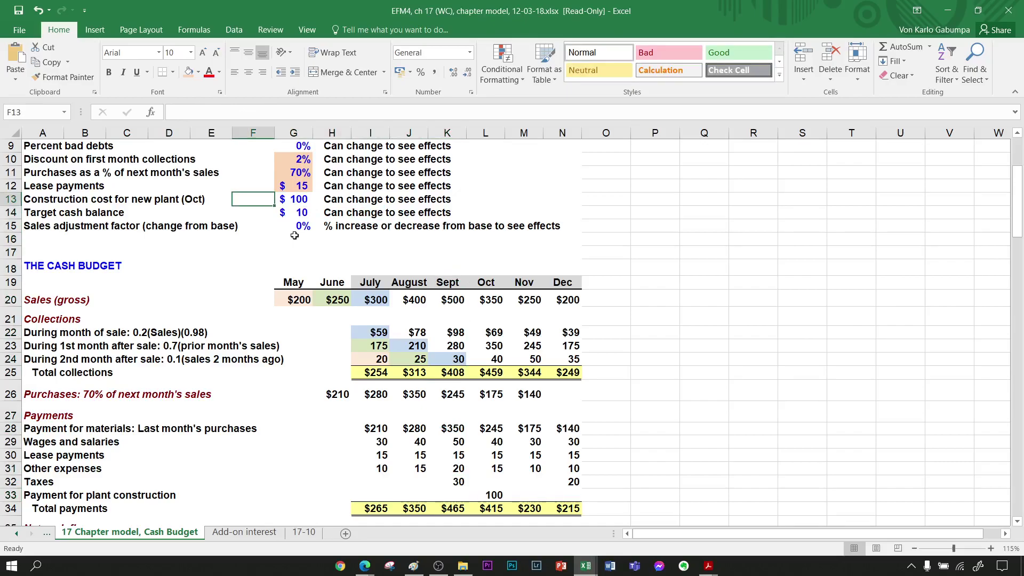
pyautogui.press('Right')
# Examine the October payment for plant construction in L33, which draws on the G13 assumption.
pyautogui.press('Down')
pyautogui.press('Down')
pyautogui.press('Down')
pyautogui.press('Down')
pyautogui.press('Down')
pyautogui.press('Down')
pyautogui.press('Down')
pyautogui.press('Down')
pyautogui.press('Down')
pyautogui.press('Down')
pyautogui.press('Down')
pyautogui.press('Down')
pyautogui.press('Down')
pyautogui.press('Down')
pyautogui.press('Down')
pyautogui.press('Down')
pyautogui.press('Down')
pyautogui.press('Down')
pyautogui.press('Right')
pyautogui.press('Right')
pyautogui.press('Down')
pyautogui.press('Right')
pyautogui.press('Down')
pyautogui.press('Right')
pyautogui.press('Right')
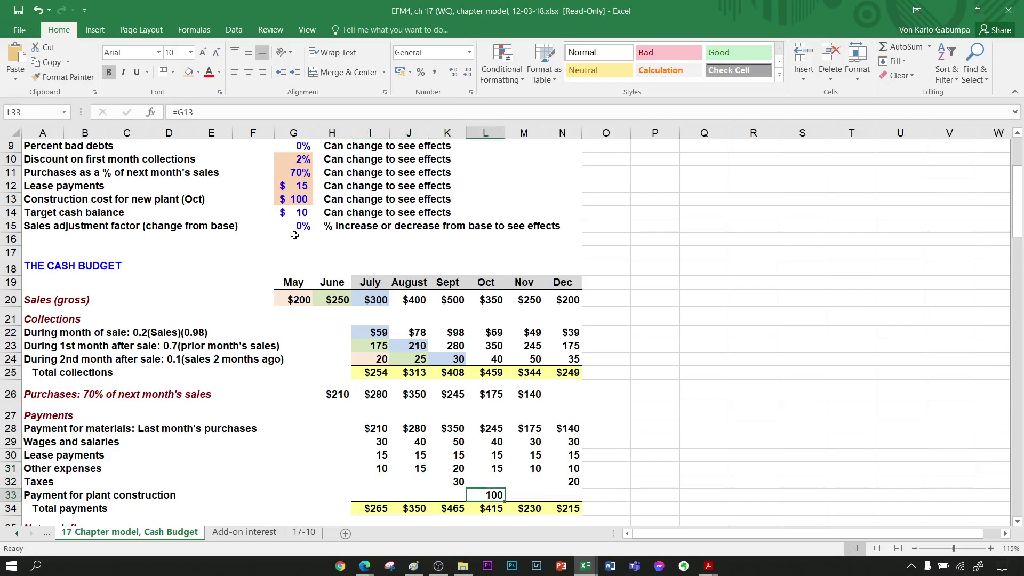
pyautogui.press('Left')
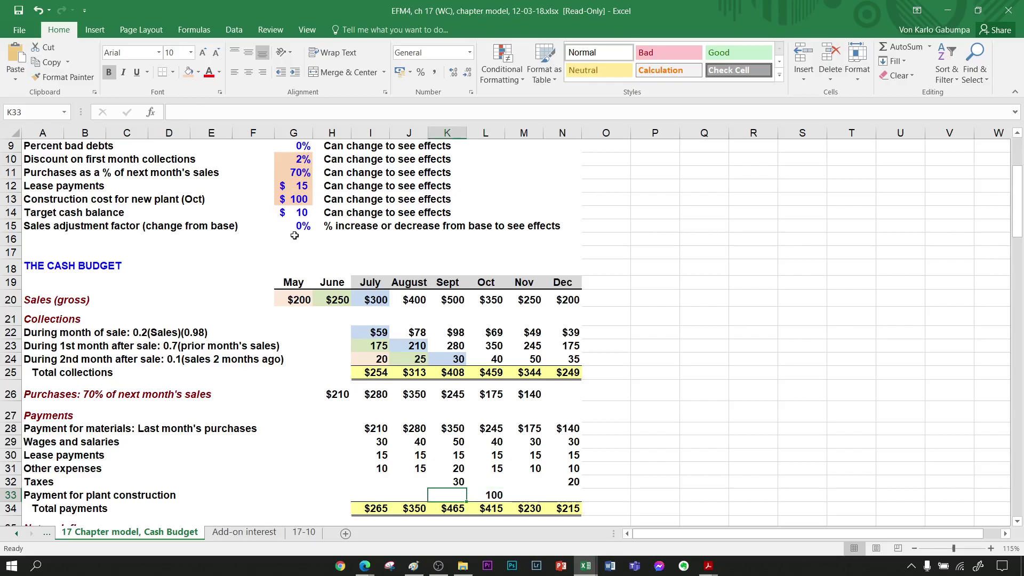
# Examine the total payments formulas across row 34 from July through December.
pyautogui.press('Left')
pyautogui.press('Left')
pyautogui.press('Down')
pyautogui.press('F2')
pyautogui.press('Return')
pyautogui.press('Up')
pyautogui.press('Right')
pyautogui.press('F2')
pyautogui.press('Return')
pyautogui.press('Up')
pyautogui.press('Right')
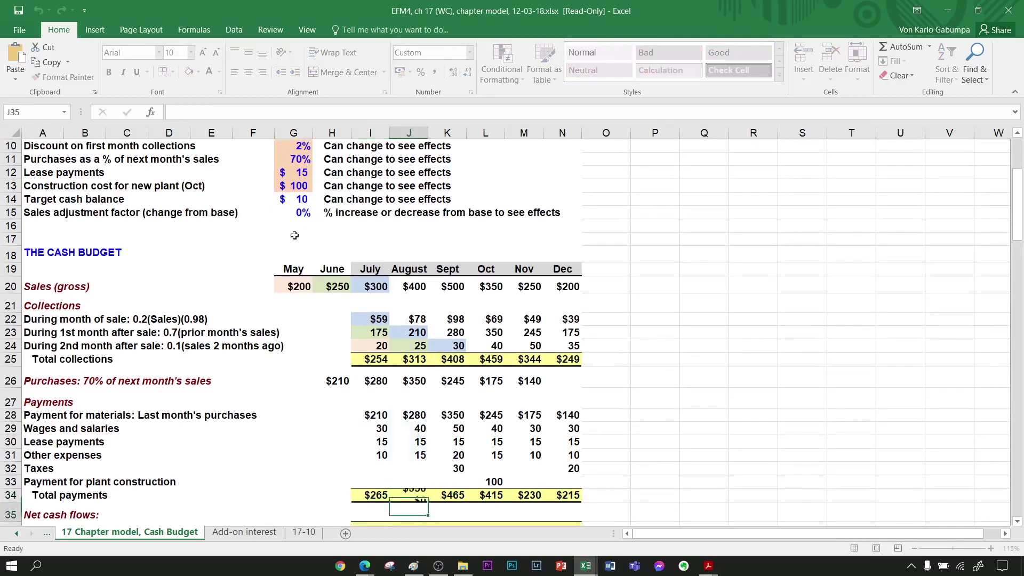
pyautogui.press('F2')
pyautogui.press('Return')
pyautogui.press('Up')
pyautogui.press('Right')
pyautogui.press('F2')
pyautogui.press('Return')
pyautogui.press('Up')
pyautogui.press('Right')
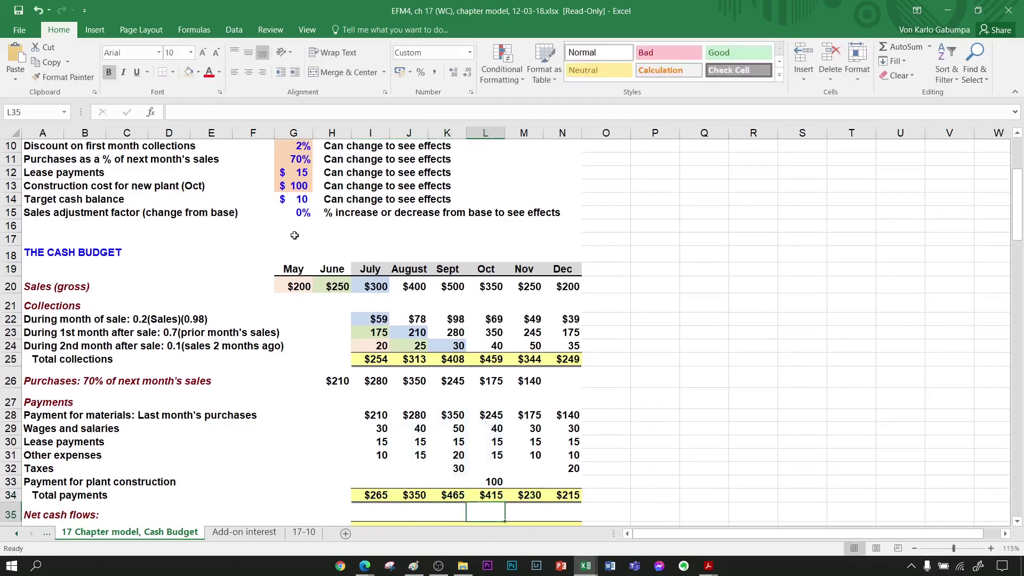
pyautogui.press('F2')
pyautogui.press('Return')
pyautogui.press('Up')
pyautogui.press('Right')
pyautogui.press('F2')
pyautogui.press('Return')
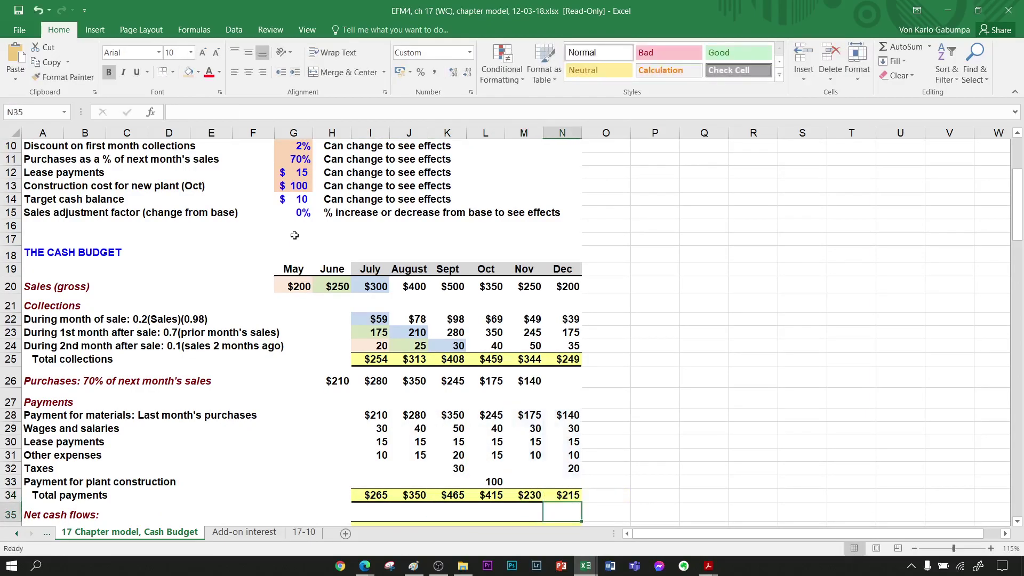
pyautogui.press('Up')
pyautogui.press('Left')
pyautogui.press('Left')
pyautogui.press('Left')
pyautogui.press('Left')
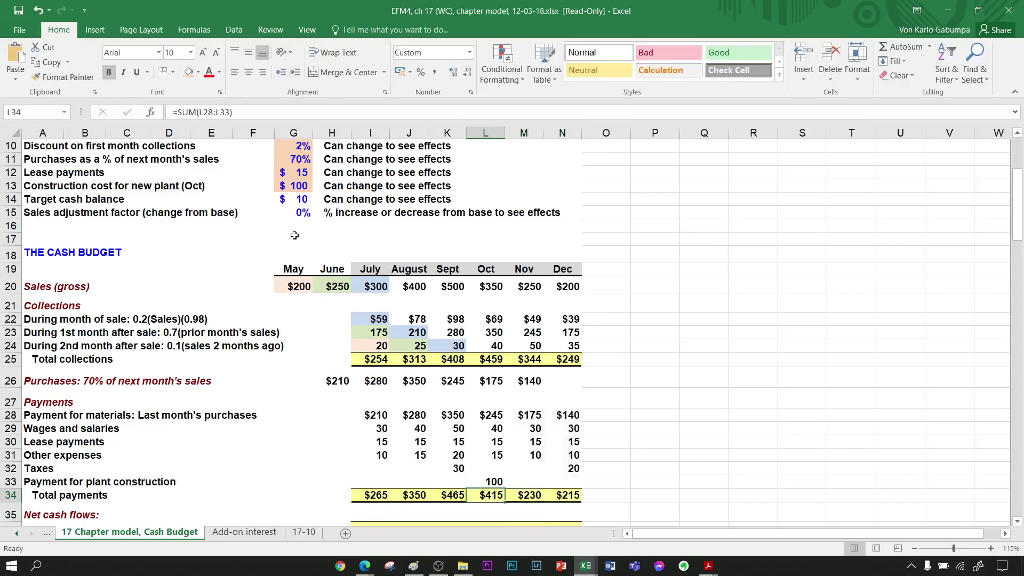
pyautogui.press('Left')
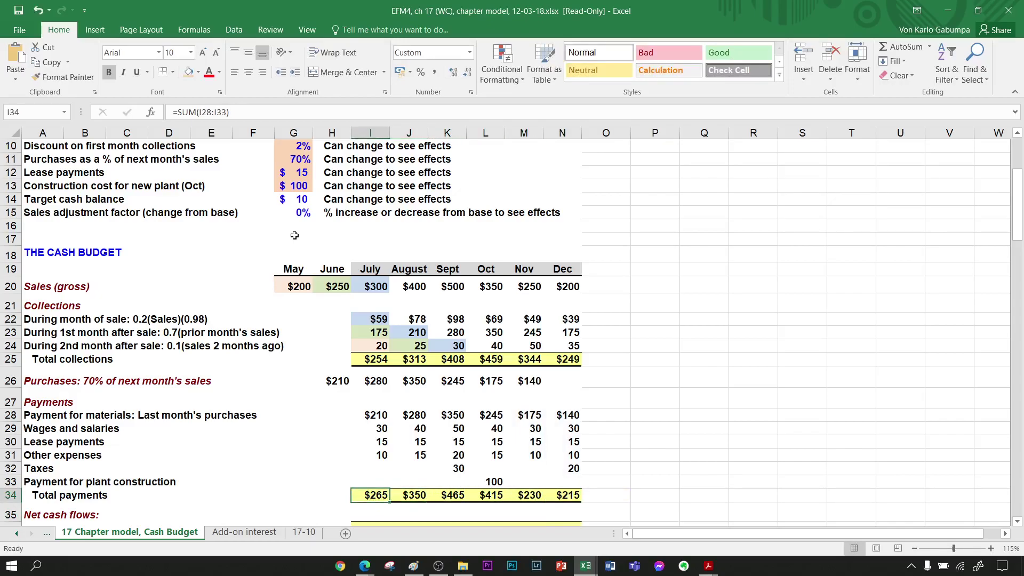
# Re-enter July's total payments in I34 as a SUM of I28:I33.
pyautogui.press('F2')
pyautogui.press('Return')
pyautogui.press('Up')
pyautogui.press('F2')
pyautogui.press('Return')
pyautogui.press('Up')
pyautogui.write('=sum')
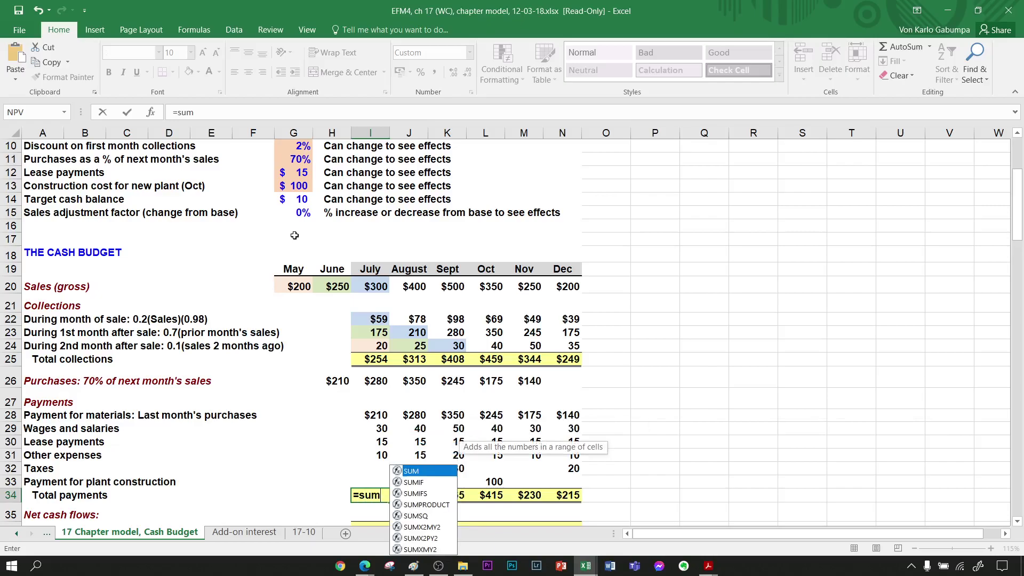
pyautogui.press('Tab')
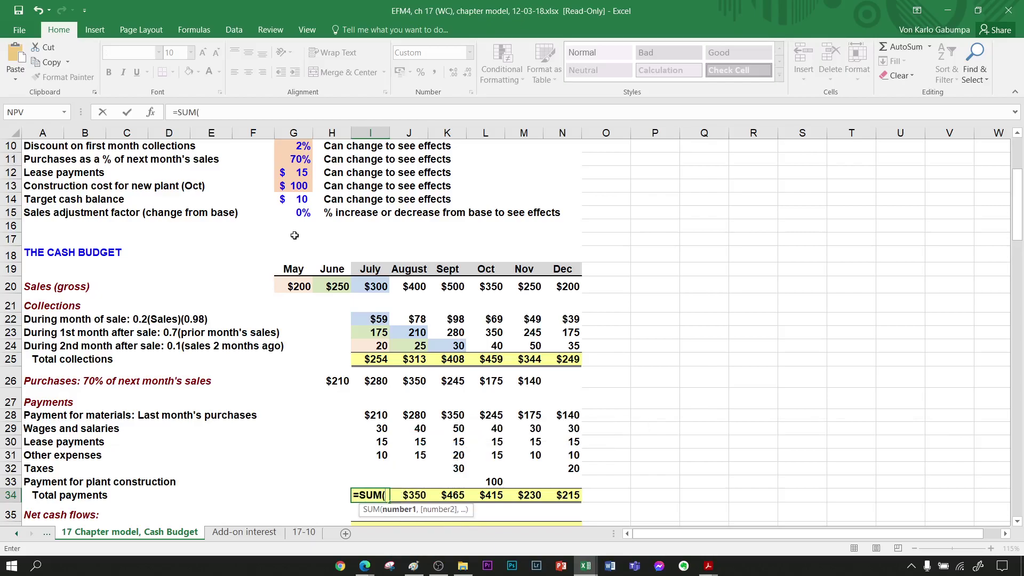
pyautogui.press('Up')
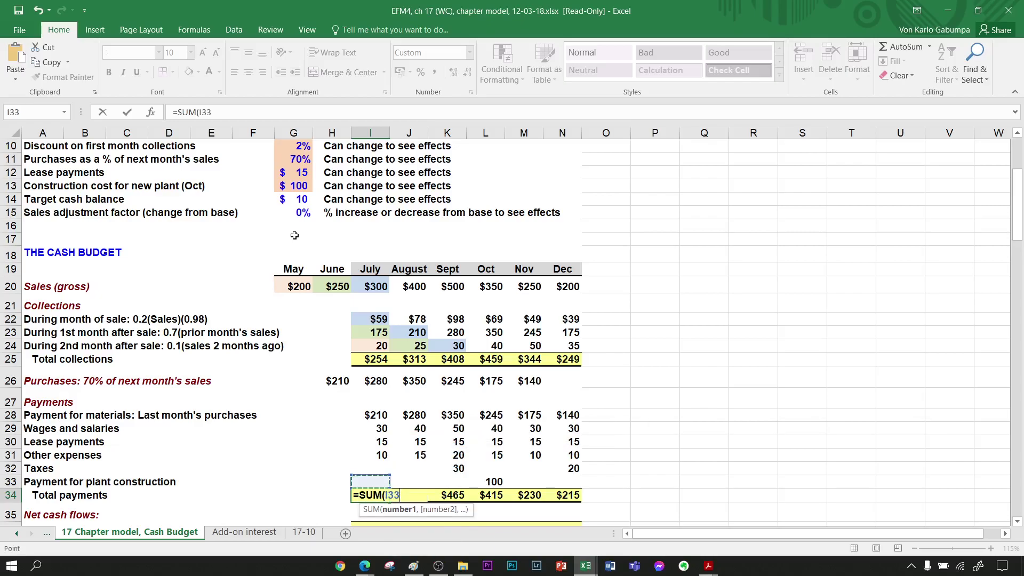
pyautogui.hotkey('shift', 'Up')
pyautogui.hotkey('shift', 'Up')
pyautogui.hotkey('shift', 'Up')
pyautogui.hotkey('shift', 'Up')
pyautogui.hotkey('shift', 'Up')
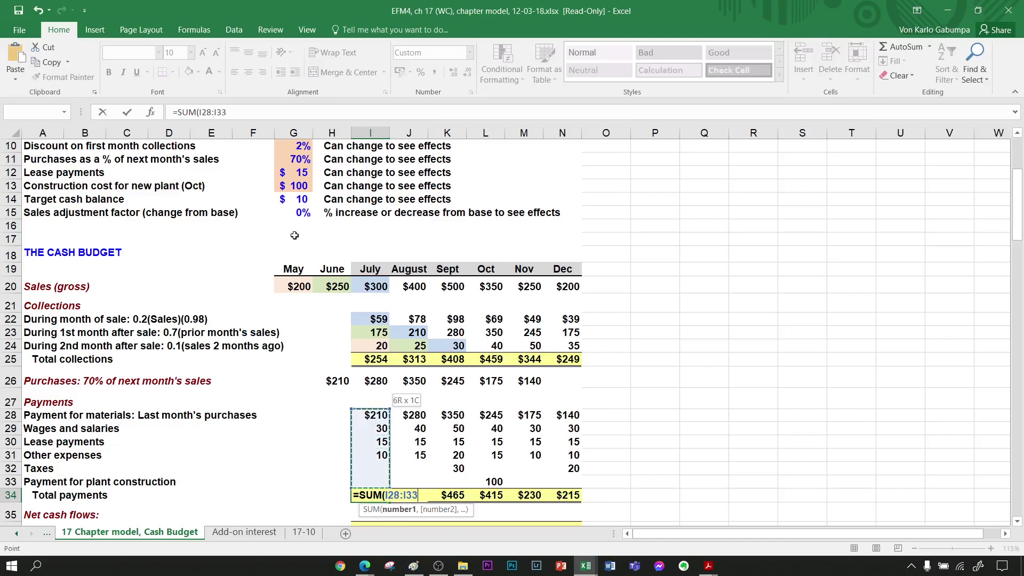
pyautogui.press('Return')
pyautogui.press('Up')
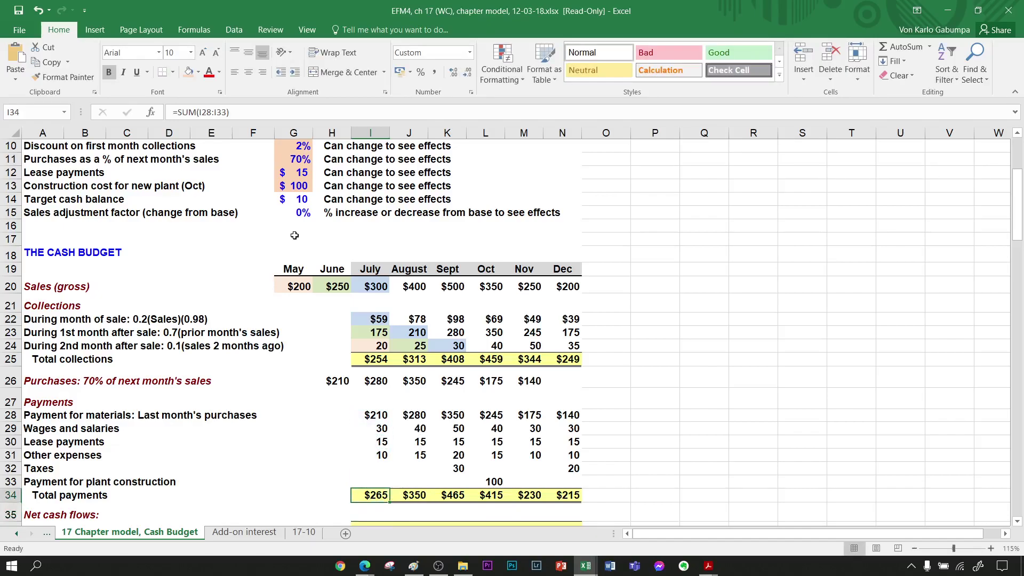
# Clear the August through December total payments in J34:N34, keeping the July formula.
pyautogui.press('Right')
pyautogui.press('Right')
pyautogui.press('Right')
pyautogui.press('Right')
pyautogui.press('Left')
pyautogui.press('Left')
pyautogui.press('Left')
pyautogui.press('Left')
pyautogui.press('Right')
pyautogui.press('Right')
pyautogui.press('Right')
pyautogui.press('Left')
pyautogui.press('Left')
pyautogui.hotkey('shift', 'Right')
pyautogui.hotkey('shift', 'Right')
pyautogui.hotkey('shift', 'Right')
pyautogui.hotkey('shift', 'Right')
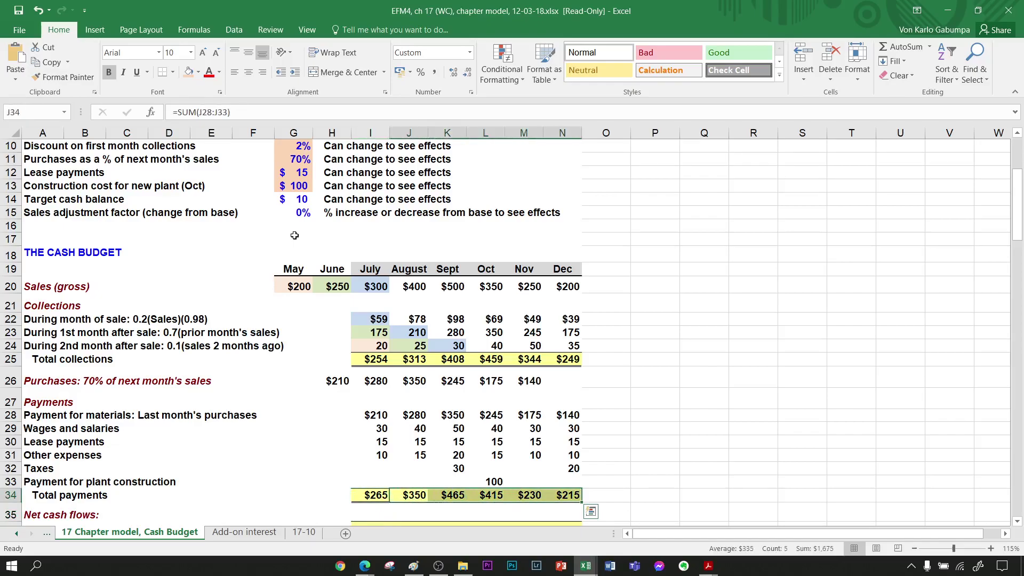
pyautogui.press('Delete')
pyautogui.press('Left')
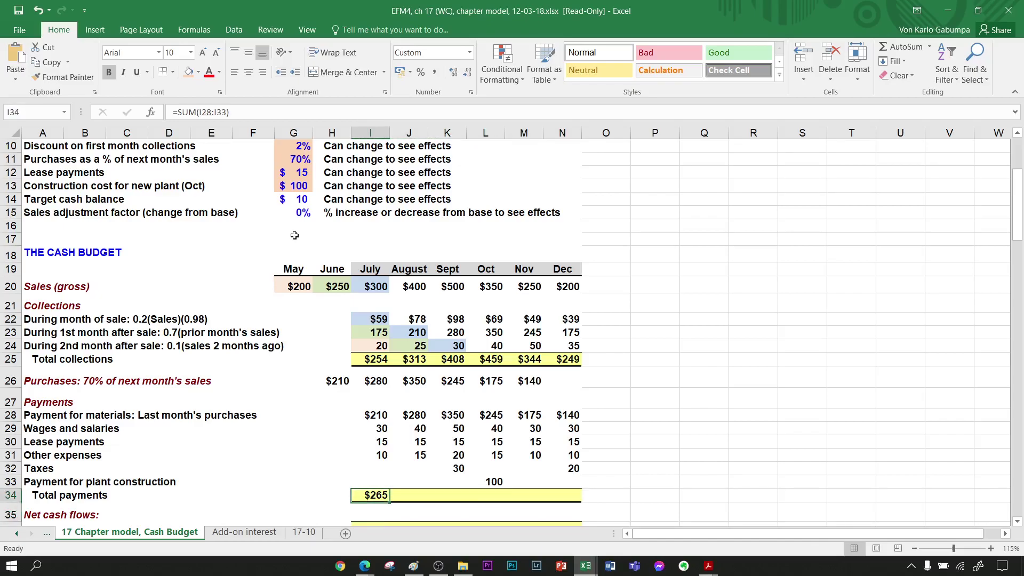
# Fill July's total payments formula from I34 right through December in N34.
pyautogui.press('Right')
pyautogui.press('Right')
pyautogui.press('Left')
pyautogui.press('Left')
pyautogui.hotkey('shift', 'Right')
pyautogui.press('Right')
pyautogui.press('Right')
pyautogui.press('Left')
pyautogui.press('Left')
pyautogui.hotkey('shift', 'Right')
pyautogui.hotkey('shift', 'Right')
pyautogui.hotkey('shift', 'Right')
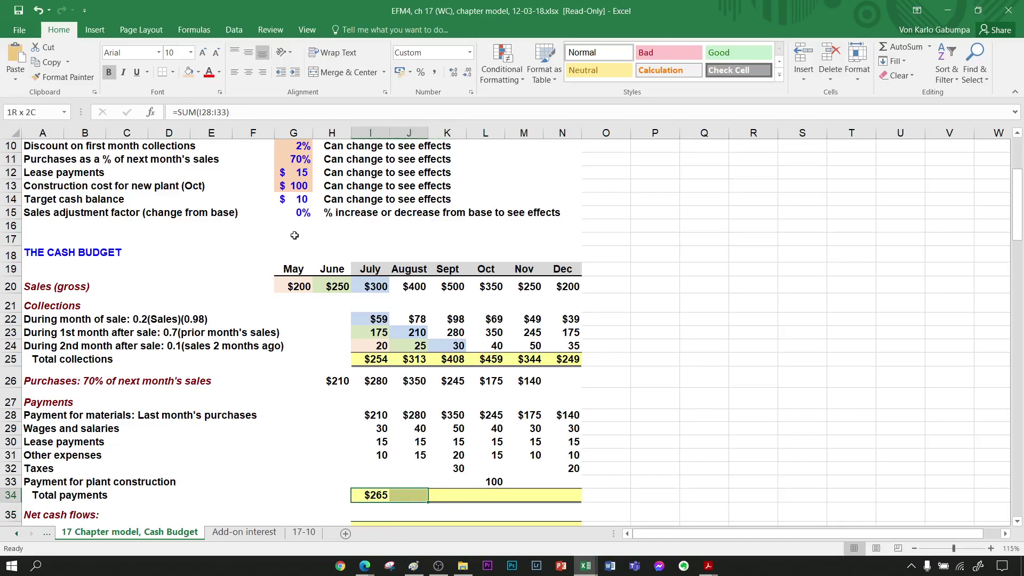
pyautogui.hotkey('shift', 'Right')
pyautogui.hotkey('shift', 'Right')
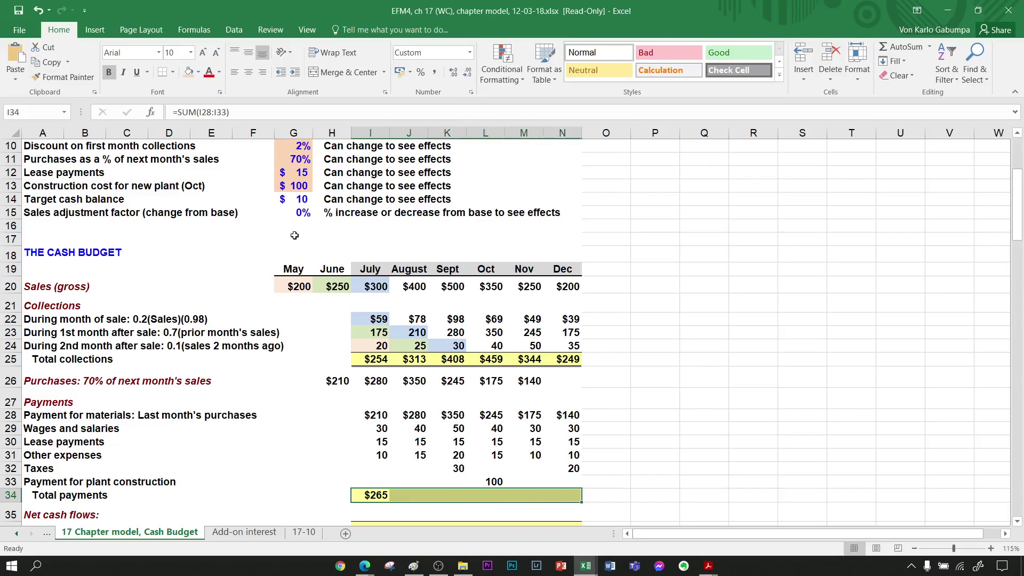
pyautogui.hotkey('ctrl', 'r')
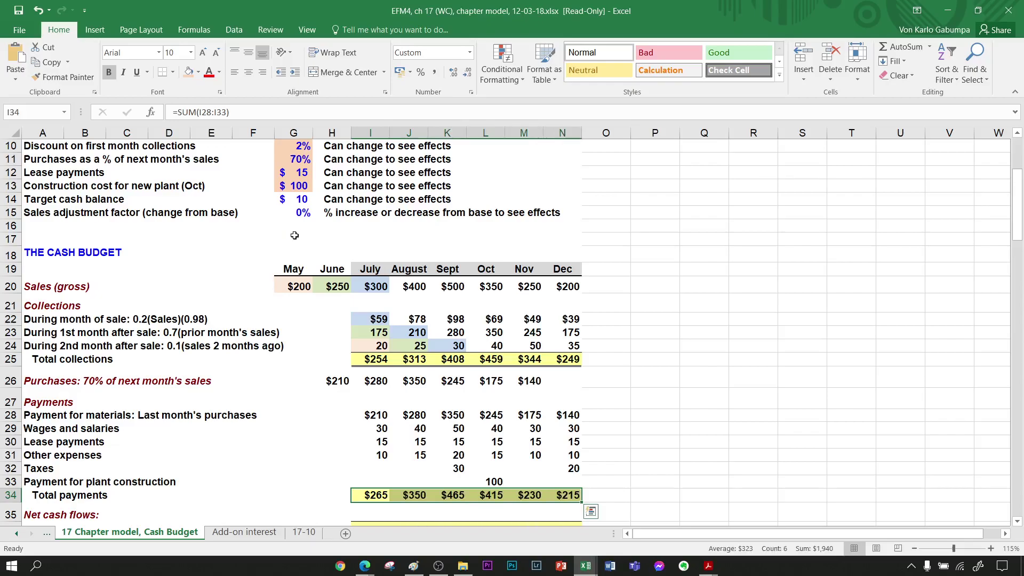
pyautogui.press('Up')
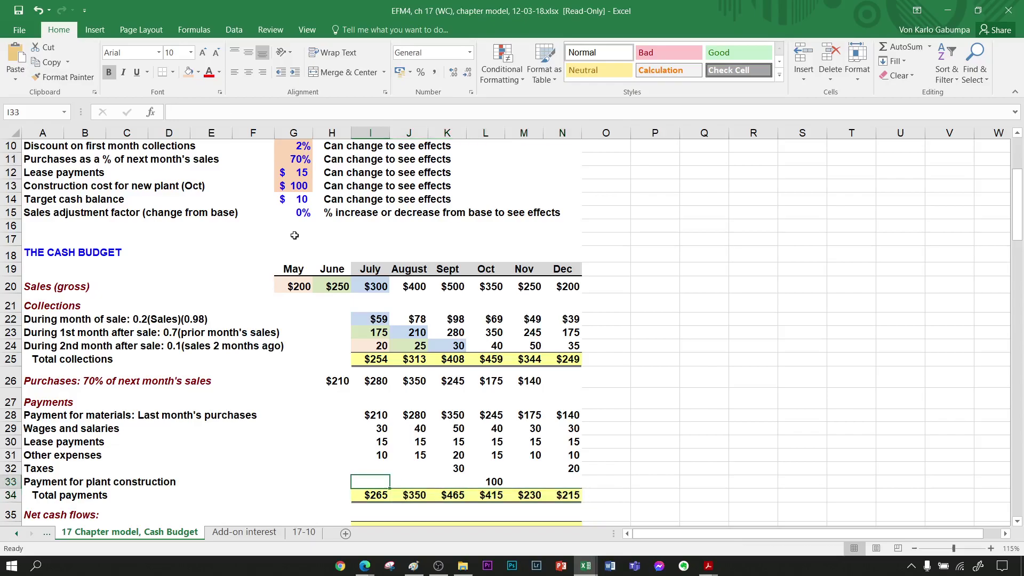
pyautogui.press('Down')
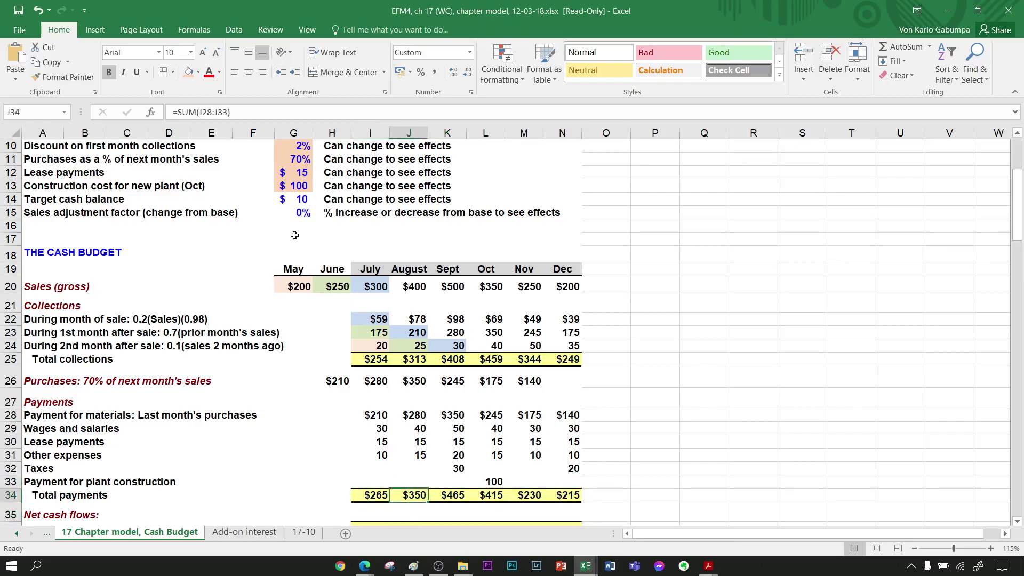
# Undo the last fill and AutoFill the I34 total payments formula across J34:N34.
pyautogui.hotkey('ctrl', 'shift', 'Right')
pyautogui.hotkey('ctrl', 'z')
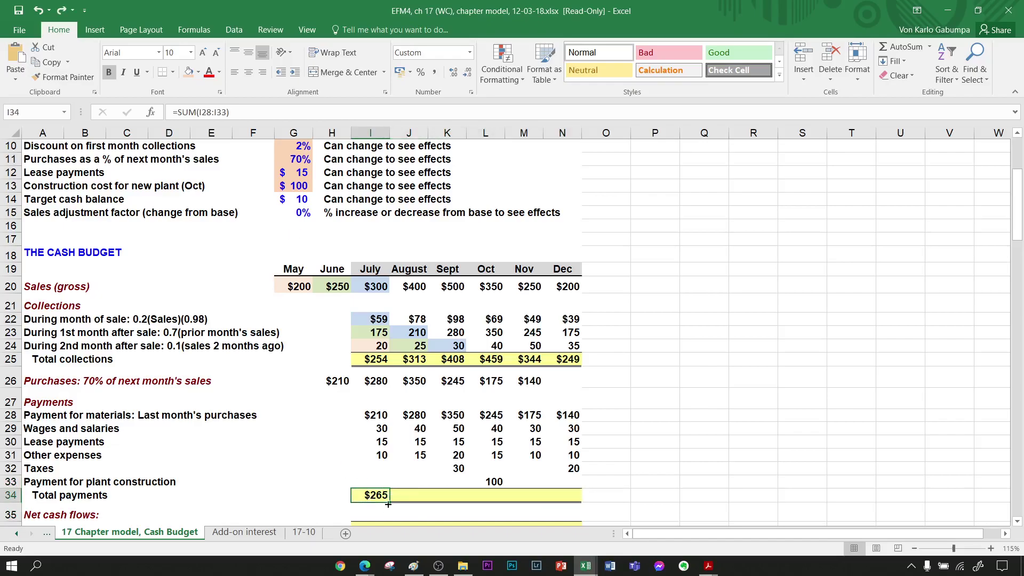
pyautogui.moveTo(390, 499); pyautogui.dragTo(568, 507)
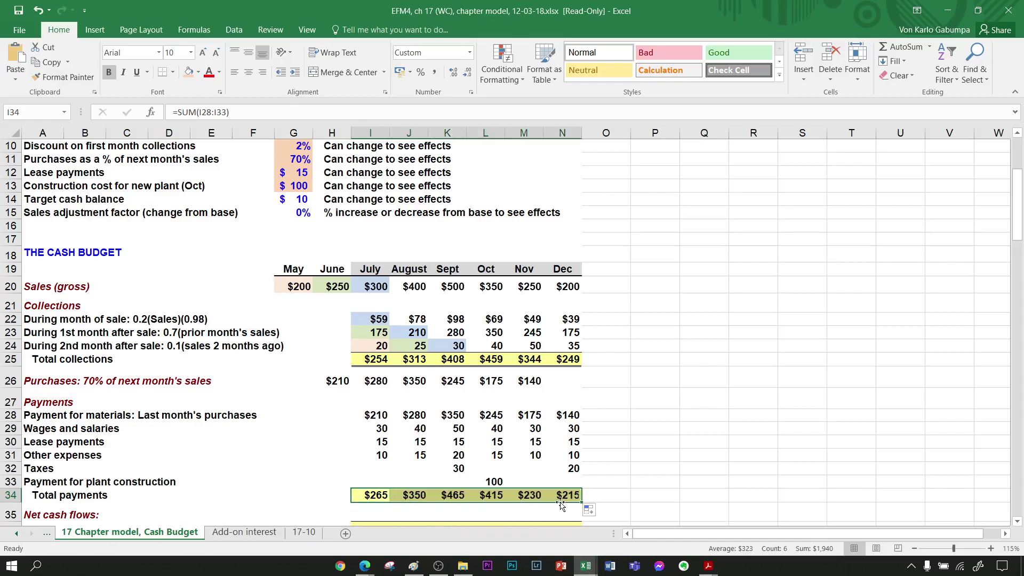
pyautogui.click(646, 483)
# Review July's payment items in column I, from wages and salaries down to the total payments formula in I34.
pyautogui.scroll(-2, 303, 443)
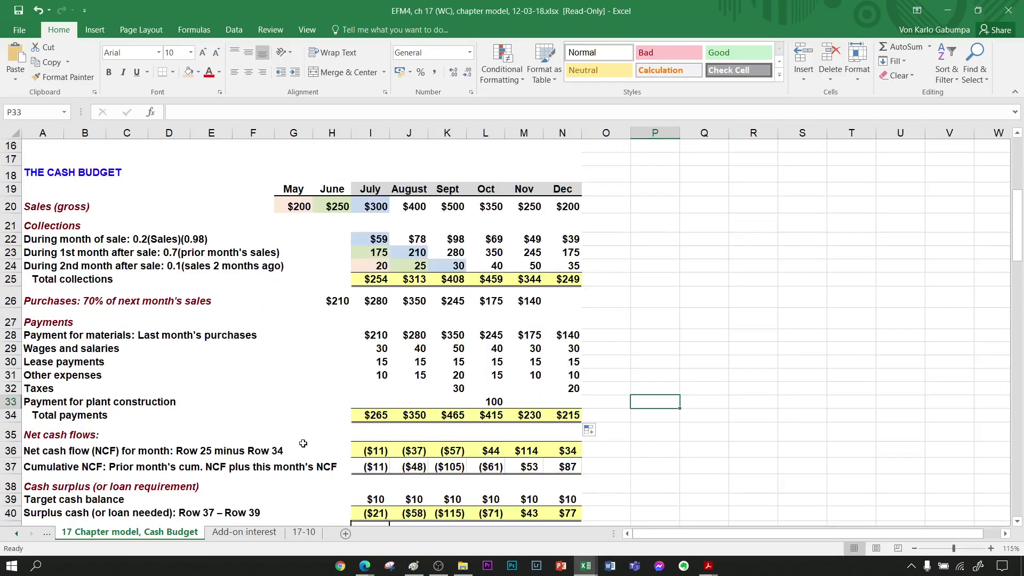
pyautogui.click(436, 429)
pyautogui.press('Left')
pyautogui.press('Up')
pyautogui.press('Up')
pyautogui.press('Left')
pyautogui.press('Up')
pyautogui.press('Up')
pyautogui.press('Up')
pyautogui.press('Up')
pyautogui.press('Up')
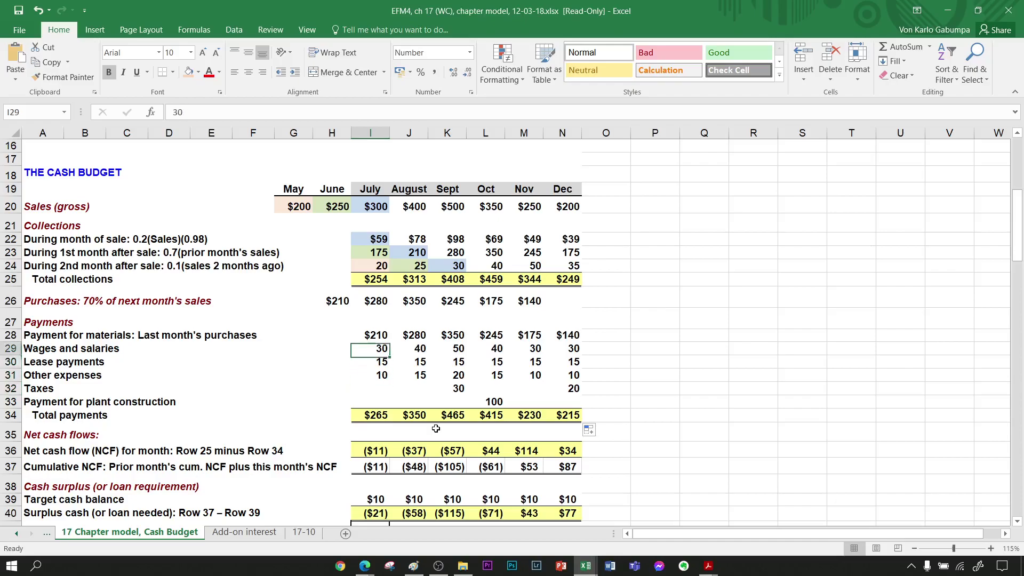
pyautogui.press('Down')
pyautogui.press('Up')
pyautogui.press('Down')
pyautogui.press('Down')
pyautogui.press('Down')
pyautogui.press('Down')
pyautogui.press('Down')
pyautogui.press('Down')
pyautogui.press('Up')
pyautogui.press('Up')
pyautogui.press('Up')
pyautogui.press('Up')
pyautogui.press('Down')
pyautogui.press('Down')
pyautogui.press('Down')
pyautogui.press('Down')
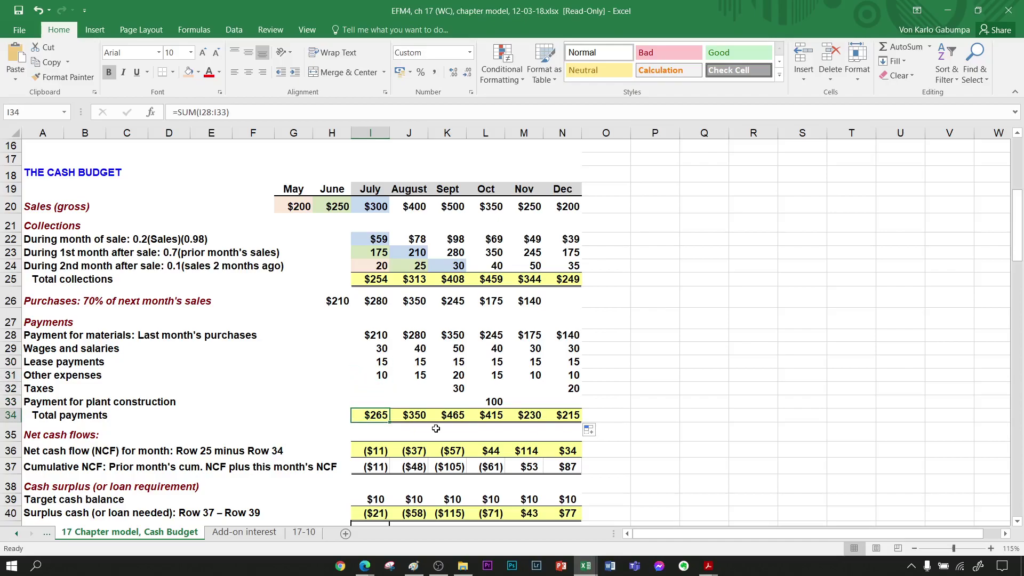
pyautogui.press('Left')
pyautogui.press('Left')
pyautogui.press('Left')
pyautogui.press('Left')
pyautogui.press('Left')
pyautogui.press('Left')
pyautogui.press('Left')
pyautogui.press('Left')
pyautogui.press('Right')
pyautogui.press('Right')
pyautogui.press('Up')
pyautogui.press('Up')
pyautogui.press('Up')
pyautogui.press('Up')
pyautogui.press('Up')
pyautogui.press('Up')
pyautogui.press('Up')
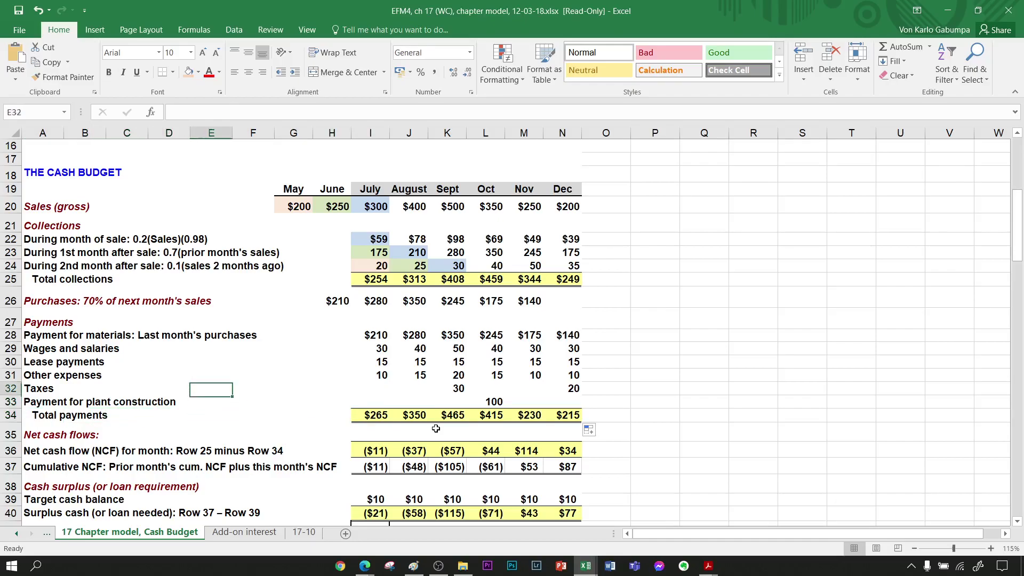
pyautogui.press('Right')
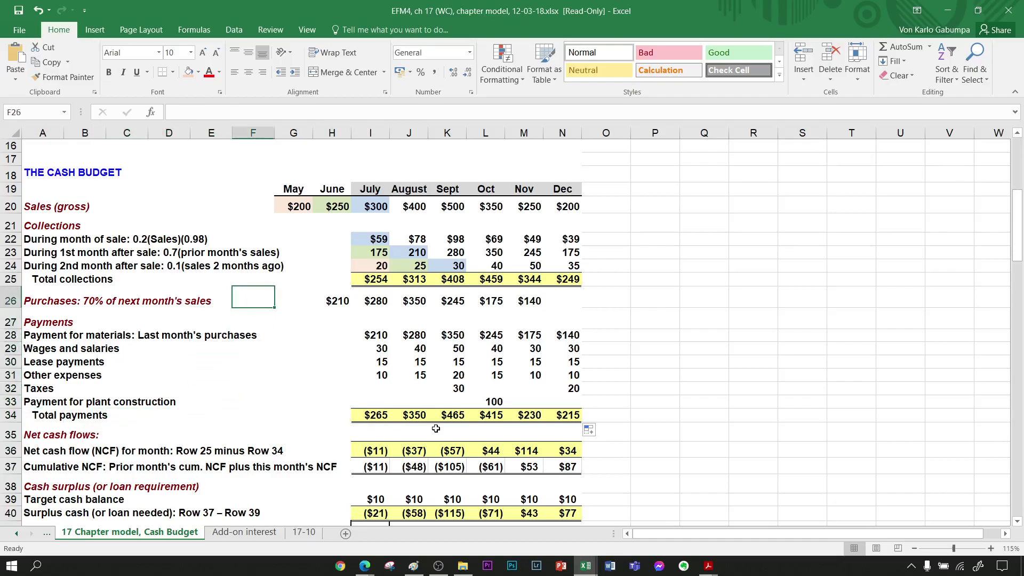
pyautogui.press('Right')
pyautogui.press('Right')
pyautogui.press('Up')
pyautogui.press('Down')
pyautogui.press('Down')
pyautogui.press('Down')
pyautogui.press('Down')
pyautogui.press('Down')
pyautogui.press('Down')
pyautogui.press('Down')
pyautogui.press('Down')
pyautogui.press('Down')
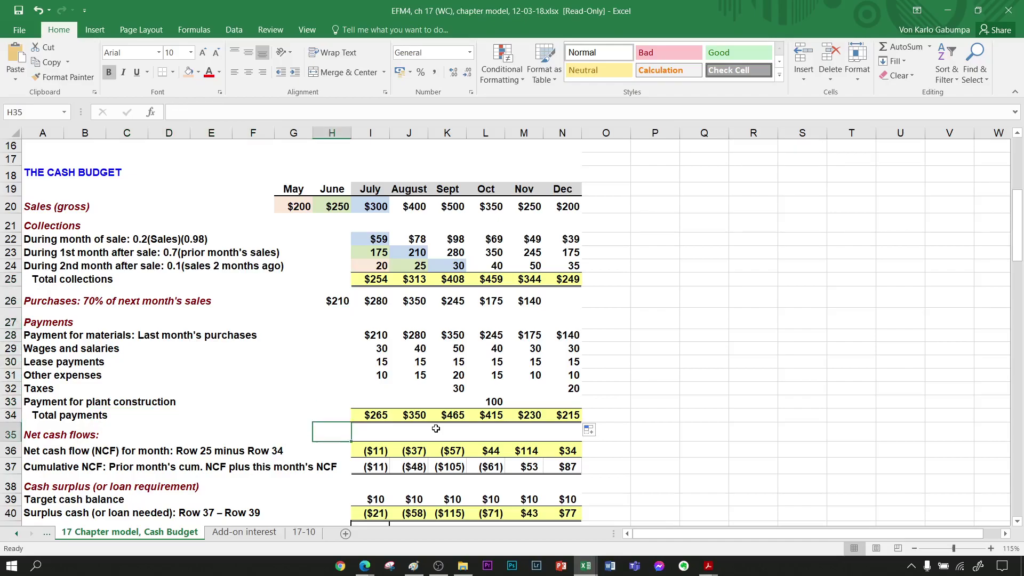
# Inspect the cells referenced by July's net cash flow formula in I36 without changing it.
pyautogui.press('Right')
pyautogui.press('Up')
pyautogui.press('Down')
pyautogui.press('Down')
pyautogui.press('F2')
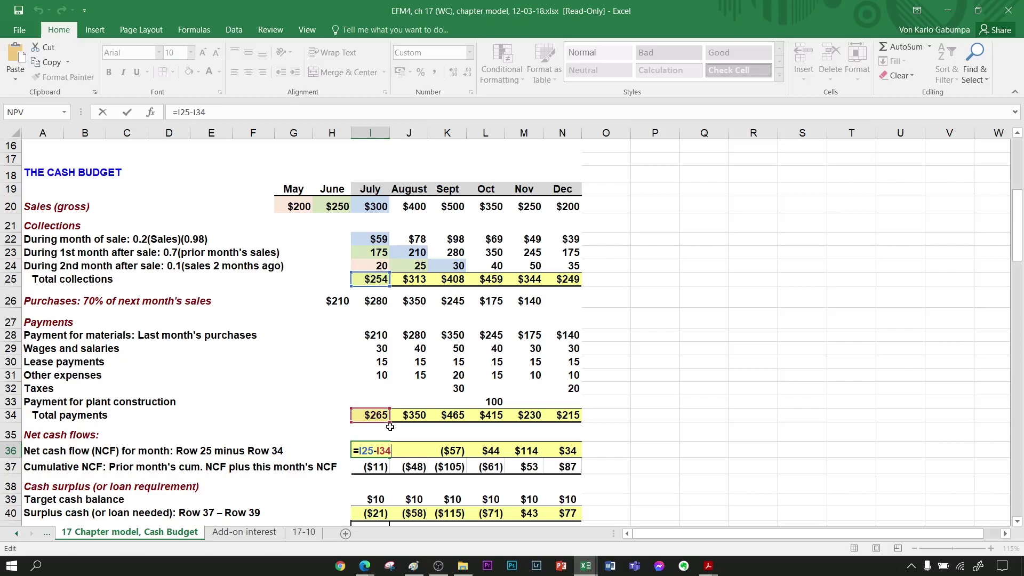
pyautogui.press('Escape')
# Review the monthly net cash flows across row 36 from August through December.
pyautogui.press('Right')
pyautogui.press('Left')
pyautogui.press('Right')
pyautogui.press('Right')
pyautogui.press('Right')
pyautogui.press('Right')
pyautogui.press('Left')
pyautogui.press('Left')
pyautogui.press('Left')
pyautogui.press('Right')
pyautogui.press('Right')
pyautogui.press('Right')
pyautogui.press('Right')
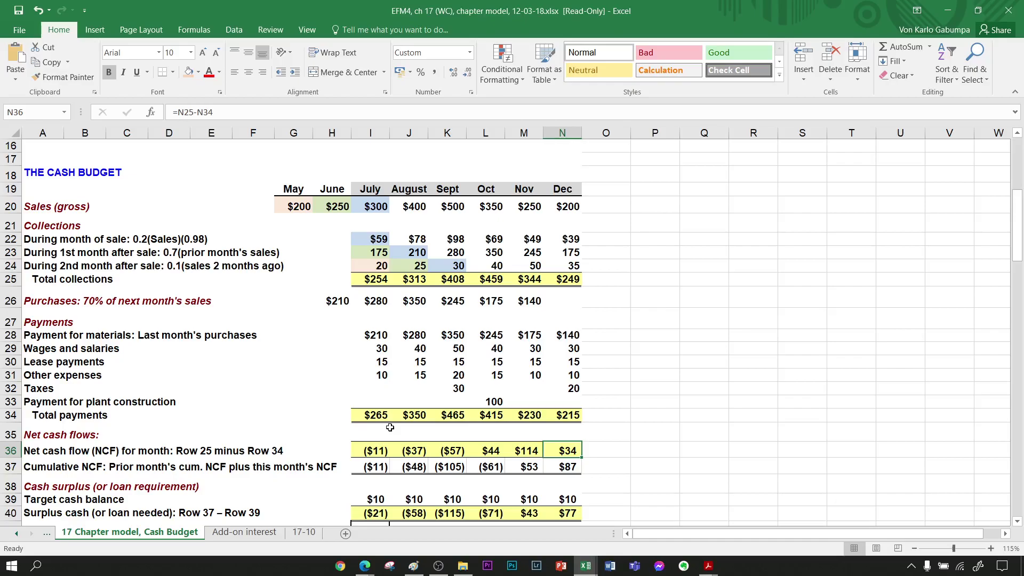
# Read the net cash flow and cumulative NCF descriptions in rows 36 and 37, ending at July's cumulative figure in I37.
pyautogui.press('Left')
pyautogui.press('Left')
pyautogui.press('Left')
pyautogui.press('Left')
pyautogui.press('Left')
pyautogui.press('Left')
pyautogui.press('Left')
pyautogui.press('Left')
pyautogui.press('Left')
pyautogui.press('Left')
pyautogui.press('Left')
pyautogui.press('Left')
pyautogui.press('Left')
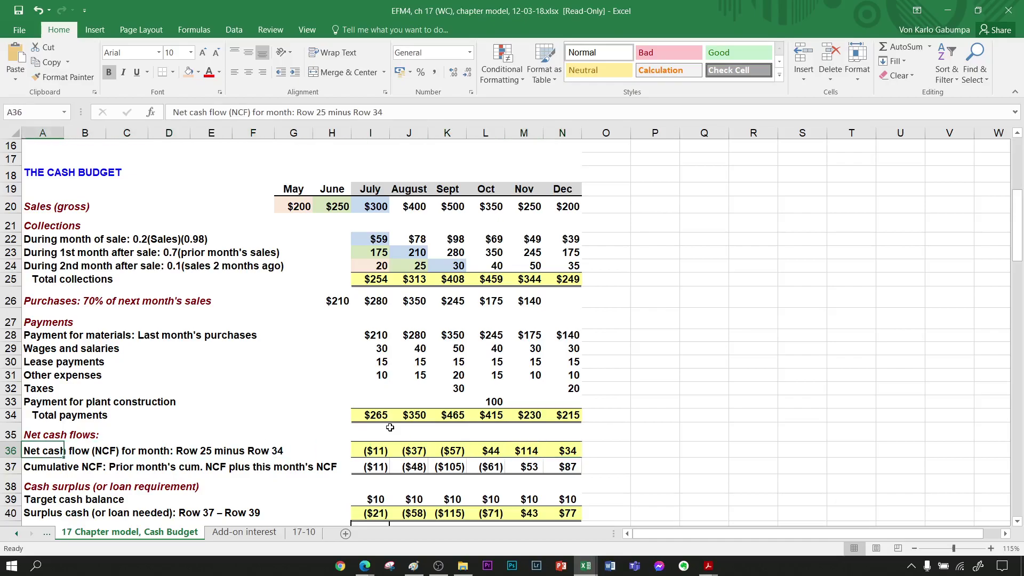
pyautogui.press('Down')
pyautogui.press('Right')
pyautogui.press('Right')
pyautogui.press('Right')
pyautogui.press('Right')
pyautogui.press('Up')
pyautogui.press('Right')
pyautogui.press('Down')
pyautogui.press('Down')
pyautogui.press('Left')
pyautogui.press('Left')
pyautogui.press('Up')
pyautogui.press('Left')
pyautogui.press('Right')
pyautogui.press('Left')
pyautogui.press('Left')
pyautogui.press('Left')
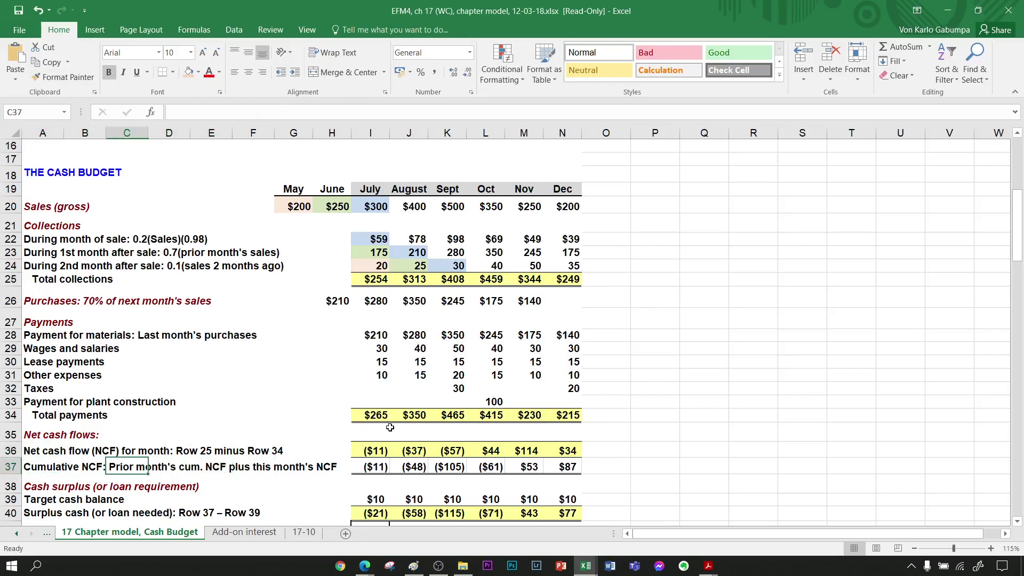
pyautogui.press('Right')
pyautogui.press('Right')
pyautogui.press('Right')
pyautogui.press('Right')
pyautogui.press('Right')
pyautogui.press('Right')
pyautogui.press('Right')
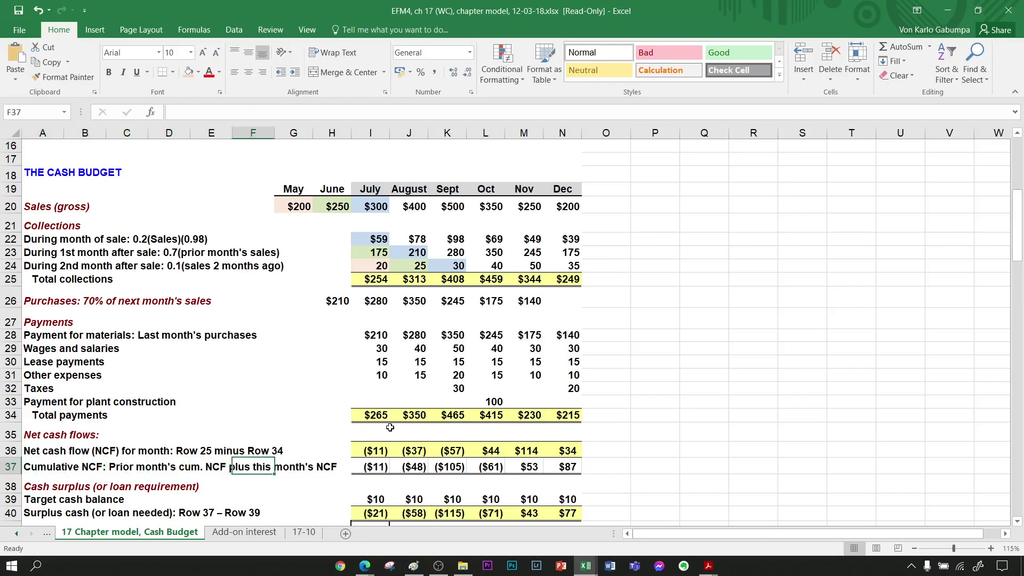
pyautogui.press('Right')
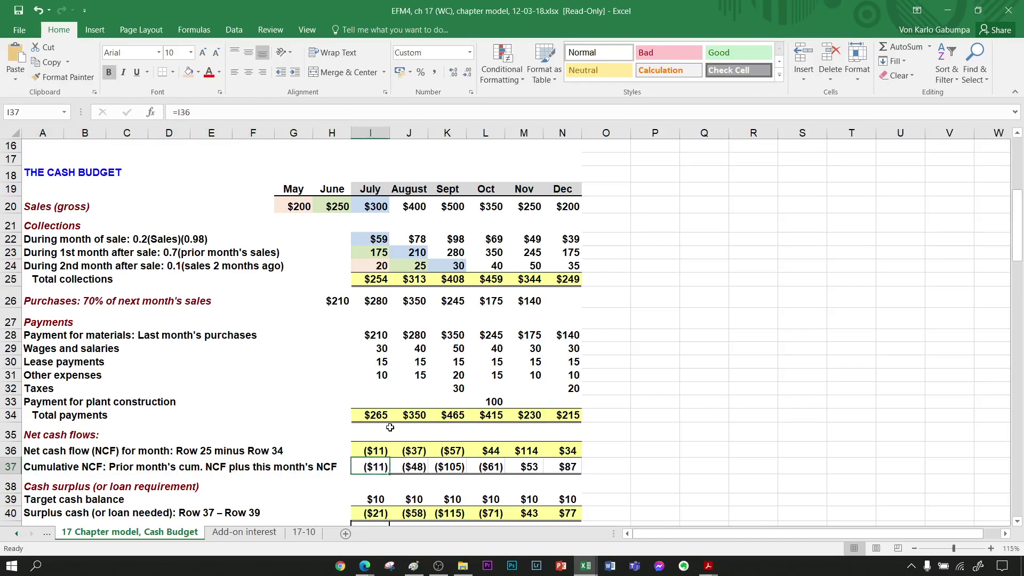
# Inspect the reference in July's cumulative NCF formula in I37, leaving the formula as it is.
pyautogui.press('F2')
pyautogui.press('Escape')
pyautogui.press('F2')
pyautogui.press('Escape')
# Trace the cumulative NCF formulas for August through December in J37:N37, keeping each formula as it is.
pyautogui.press('Right')
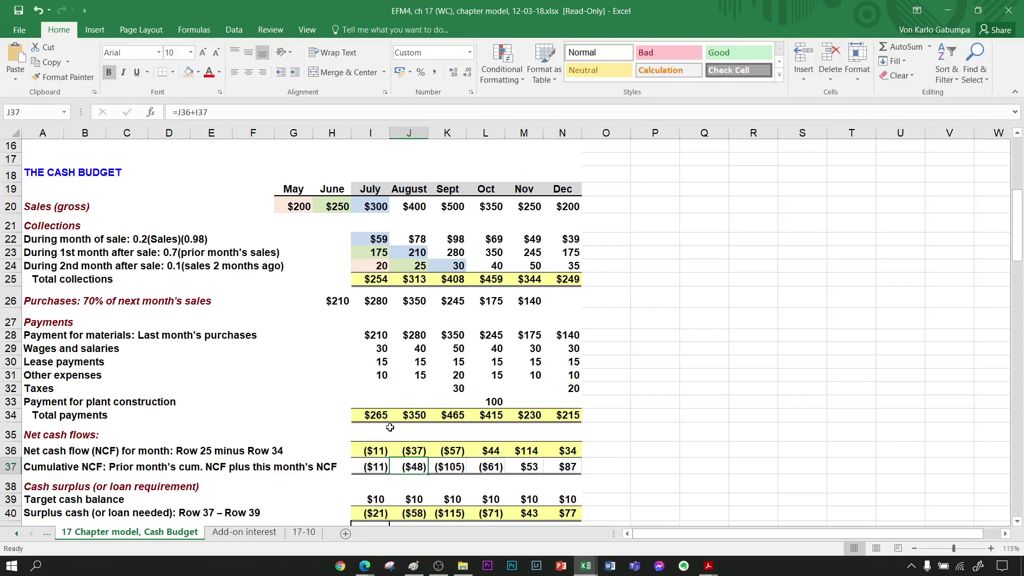
pyautogui.press('F2')
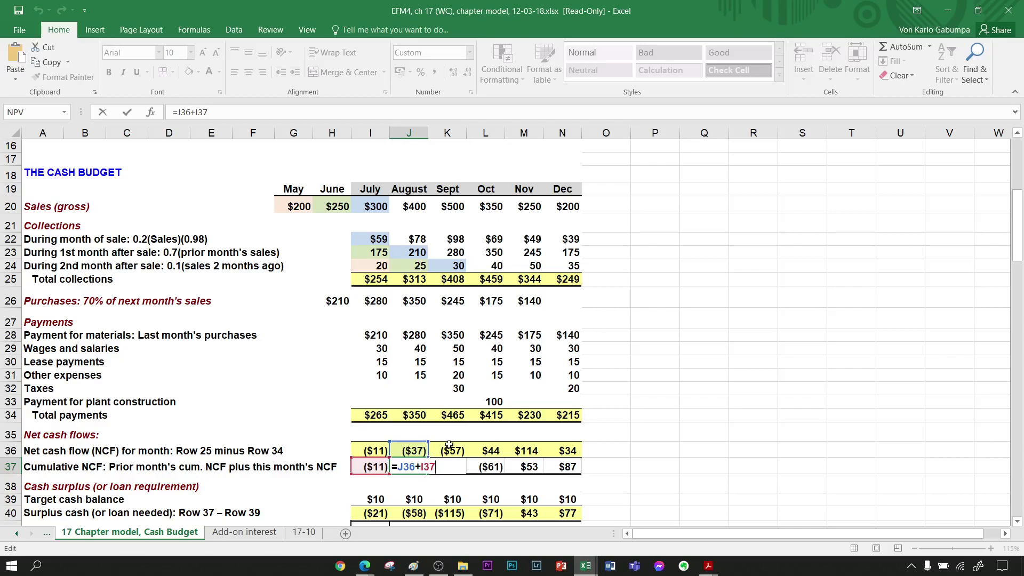
pyautogui.press('Tab')
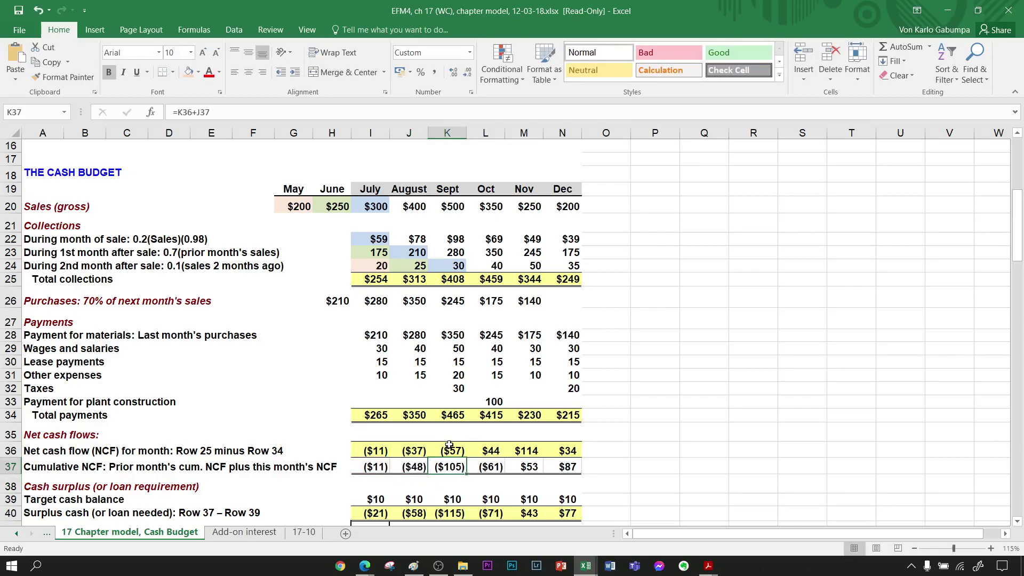
pyautogui.press('F2')
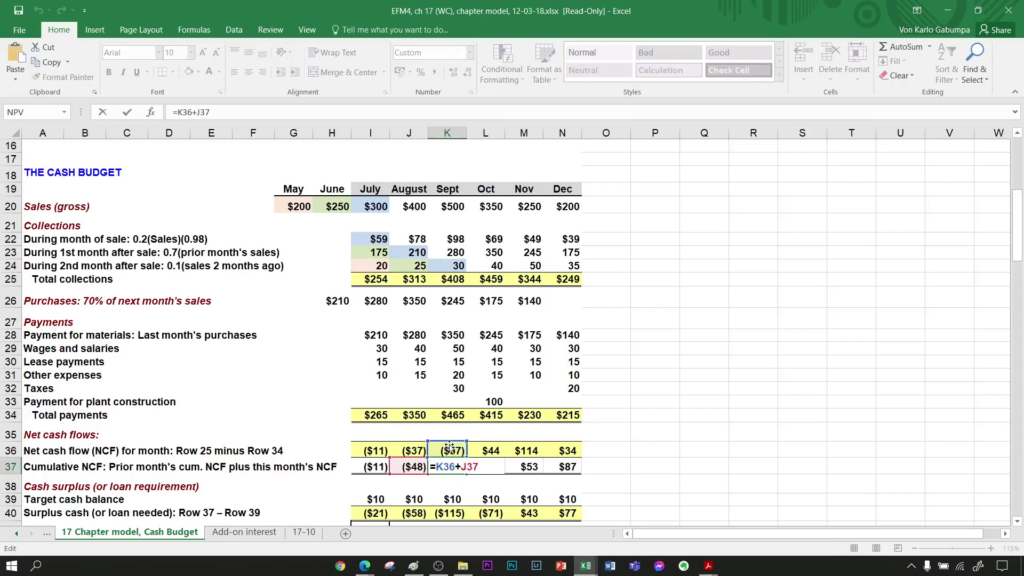
pyautogui.press('Tab')
pyautogui.press('F2')
pyautogui.press('Tab')
pyautogui.press('F2')
pyautogui.press('Tab')
pyautogui.press('F2')
pyautogui.press('Return')
# Examine the cash surplus or loan requirement section and the source of July's target cash balance in I39.
pyautogui.press('Home')
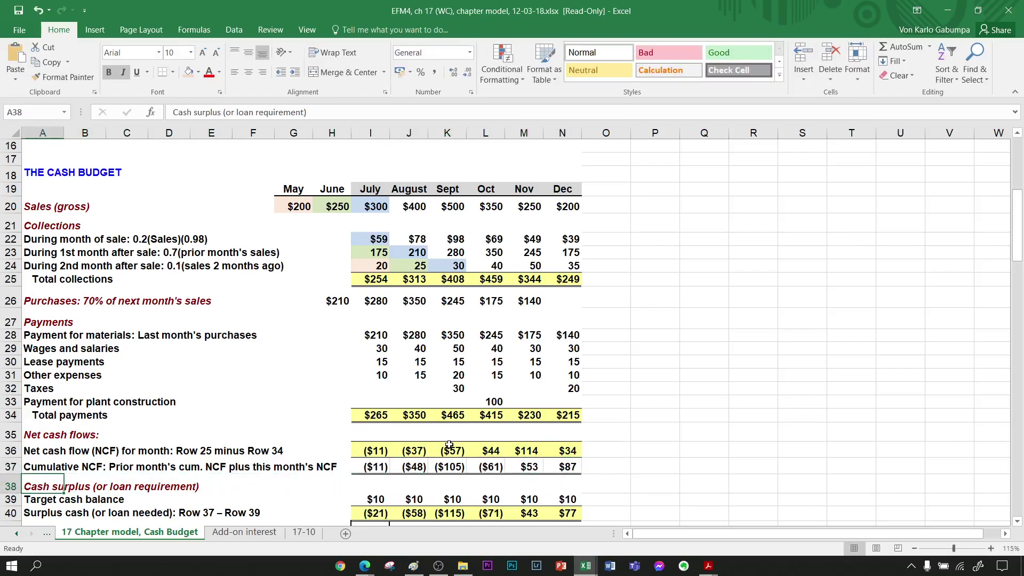
pyautogui.press('Down')
pyautogui.press('Down')
pyautogui.press('Down')
pyautogui.press('Down')
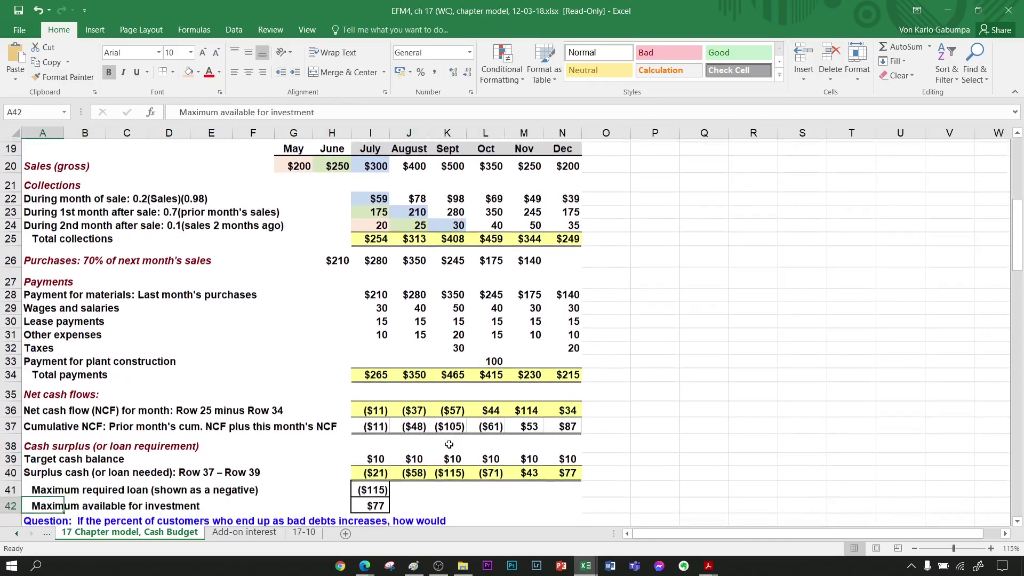
pyautogui.press('Up')
pyautogui.press('Up')
pyautogui.press('Up')
pyautogui.press('Right')
pyautogui.press('Right')
pyautogui.press('Right')
pyautogui.press('Right')
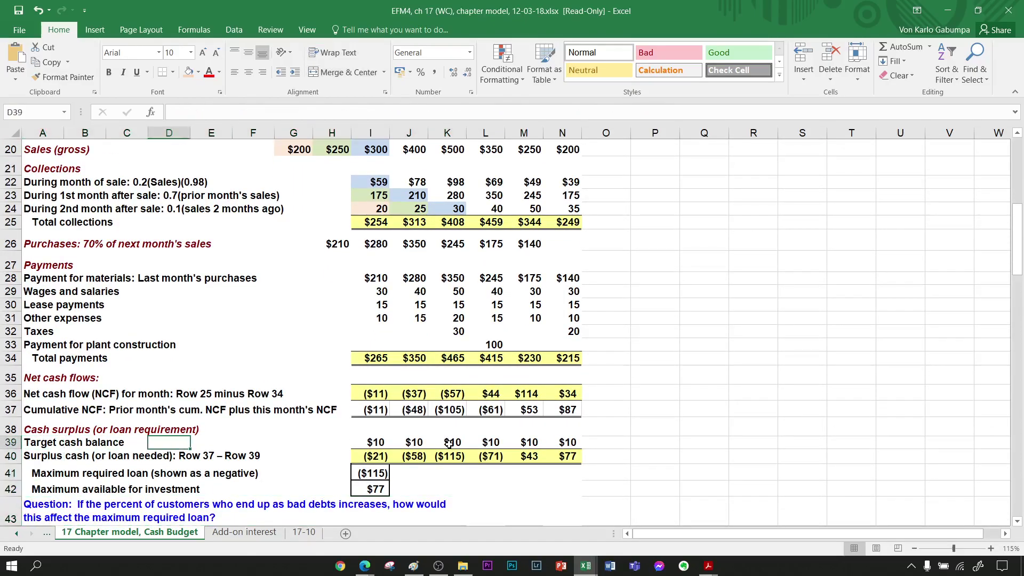
pyautogui.press('Right')
pyautogui.press('Right')
pyautogui.press('Right')
pyautogui.press('Right')
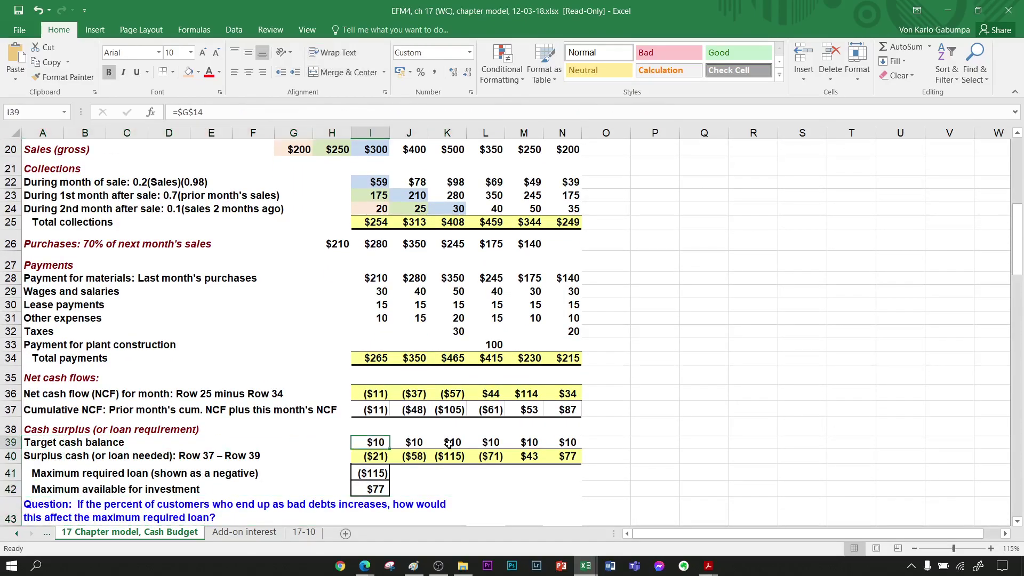
# Highlight the target cash balance assumption in G14 with the same light orange fill as the other used inputs.
pyautogui.scroll(3, 308, 372)
pyautogui.click(196, 184)
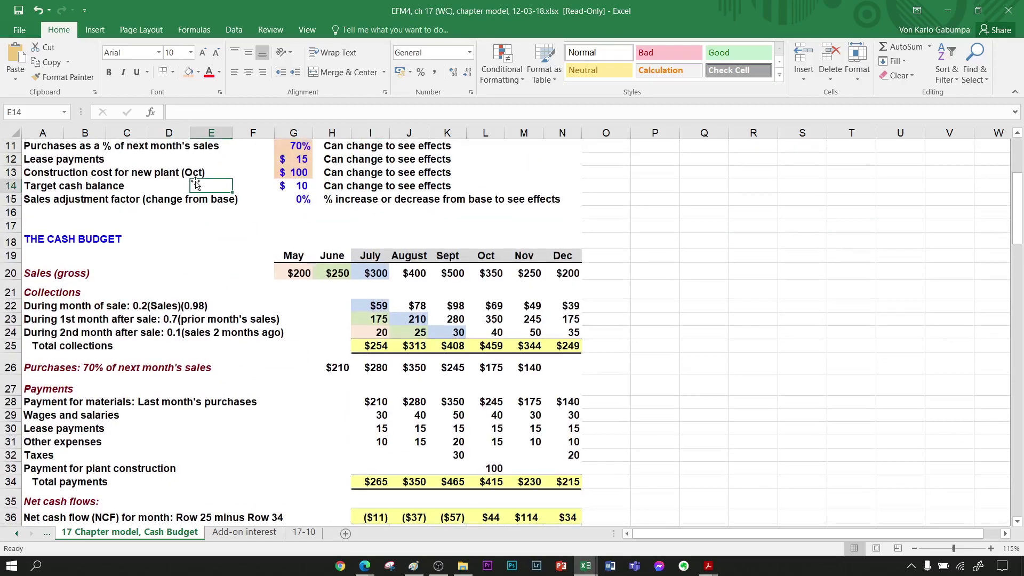
pyautogui.scroll(2, 196, 184)
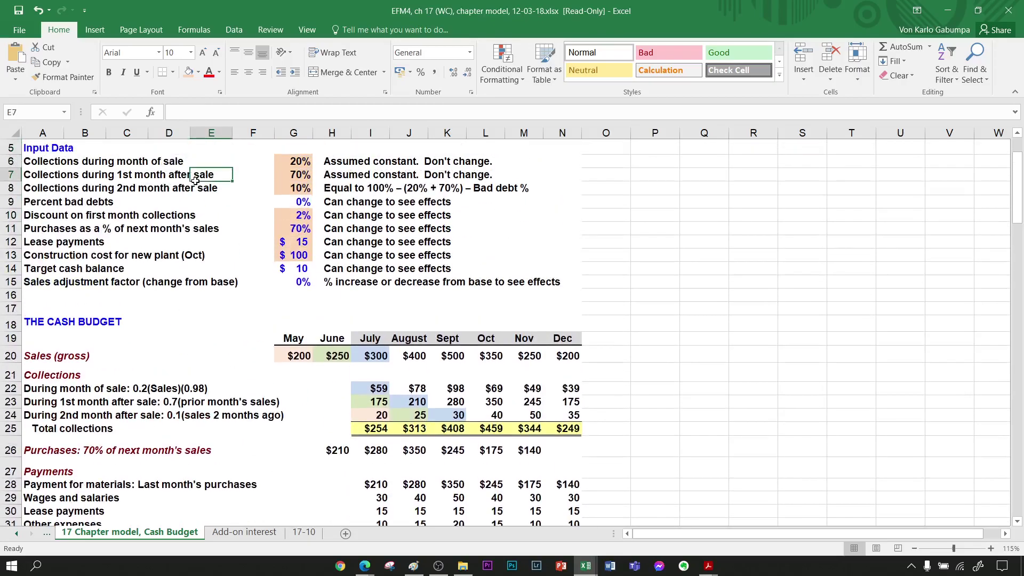
pyautogui.press('Right')
pyautogui.press('Right')
pyautogui.hotkey('alt', 'h')
pyautogui.press('h')
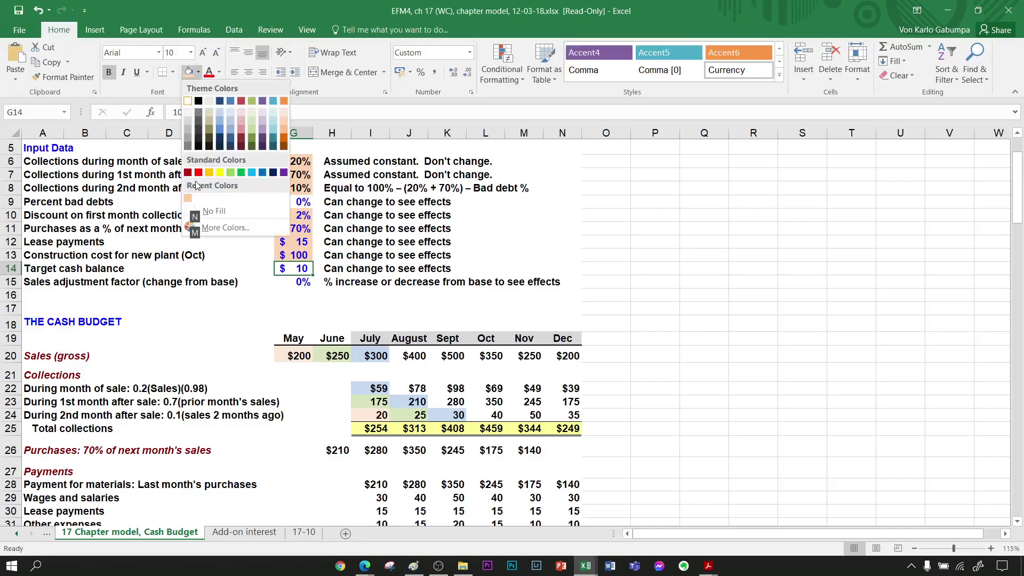
pyautogui.press('Right')
pyautogui.press('Right')
pyautogui.press('Right')
pyautogui.press('Right')
pyautogui.press('Down')
pyautogui.press('Right')
pyautogui.press('Right')
pyautogui.press('Right')
pyautogui.press('Right')
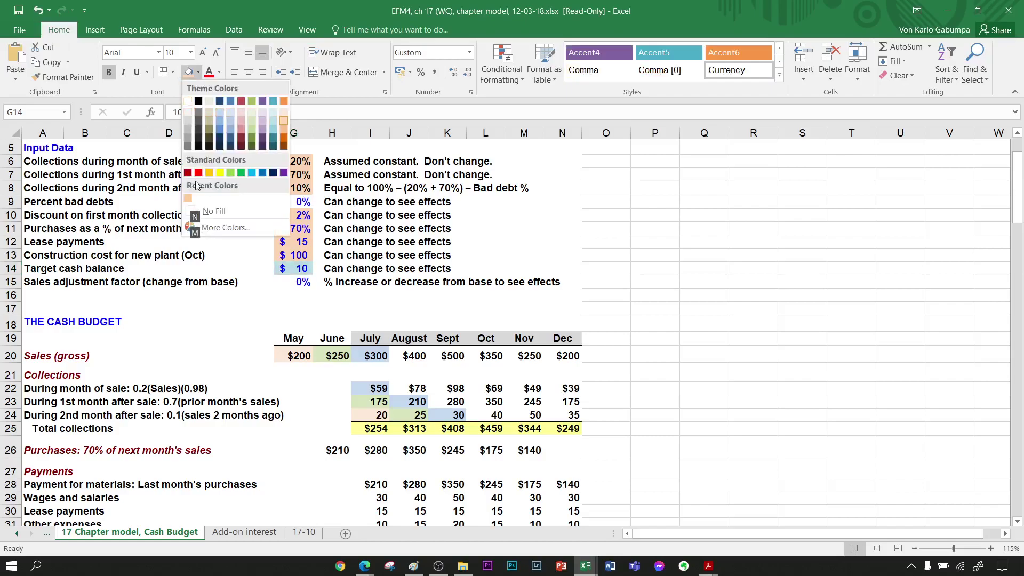
pyautogui.press('Return')
# Go back to July's surplus cash in I40, consult the target cash balance definition in the MindTap textbook, and return to Excel.
pyautogui.press('Down')
pyautogui.press('Down')
pyautogui.press('Down')
pyautogui.press('Down')
pyautogui.press('Down')
pyautogui.press('Down')
pyautogui.press('Down')
pyautogui.press('Down')
pyautogui.press('Down')
pyautogui.press('Down')
pyautogui.press('Down')
pyautogui.press('Down')
pyautogui.press('Down')
pyautogui.press('Down')
pyautogui.press('Down')
pyautogui.press('Down')
pyautogui.press('Down')
pyautogui.press('Down')
pyautogui.press('Down')
pyautogui.press('Down')
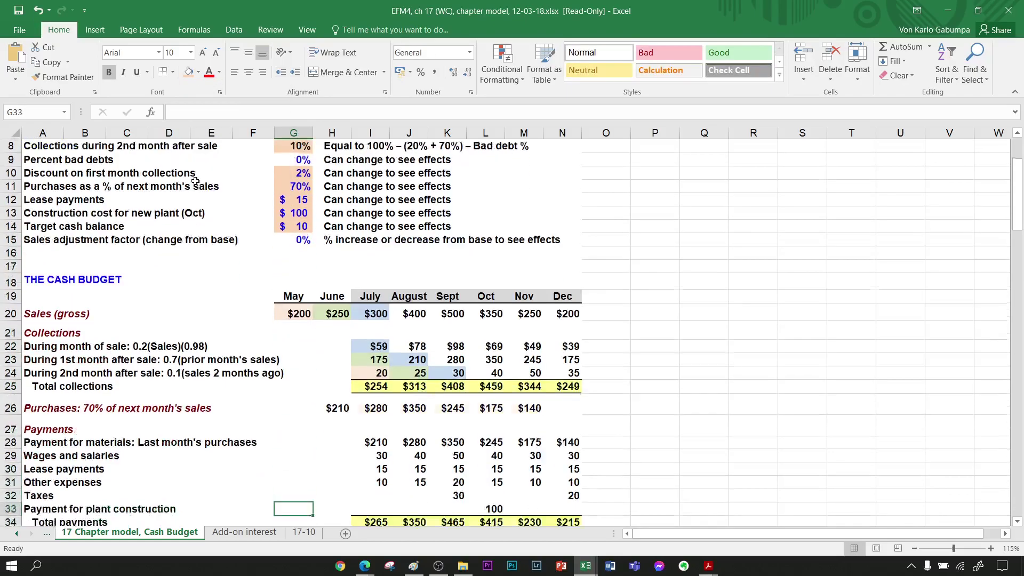
pyautogui.press('Up')
pyautogui.press('Up')
pyautogui.press('Up')
pyautogui.press('Right')
pyautogui.press('Right')
pyautogui.hotkey('alt', 'Tab')
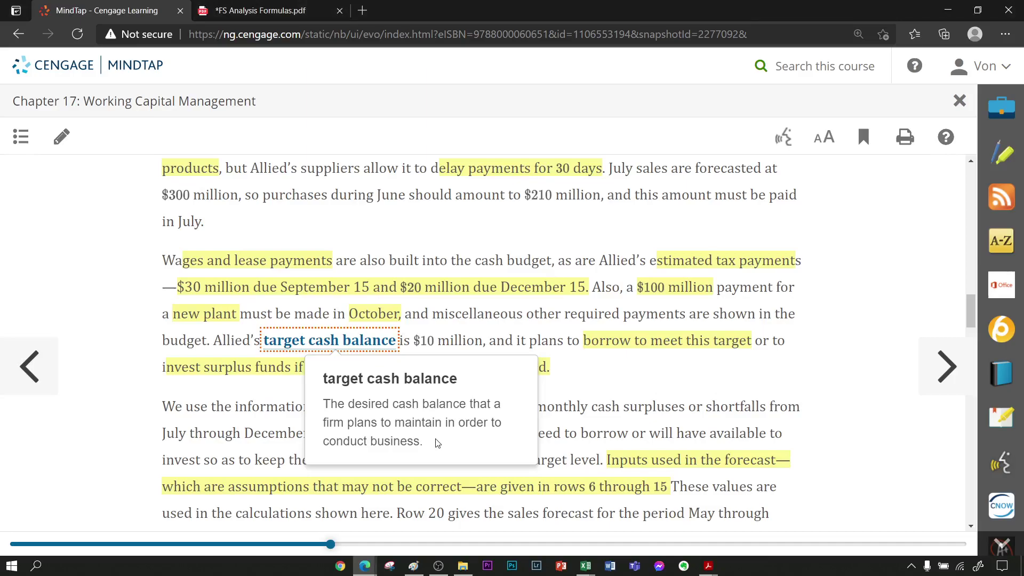
pyautogui.hotkey('alt', 'Tab')
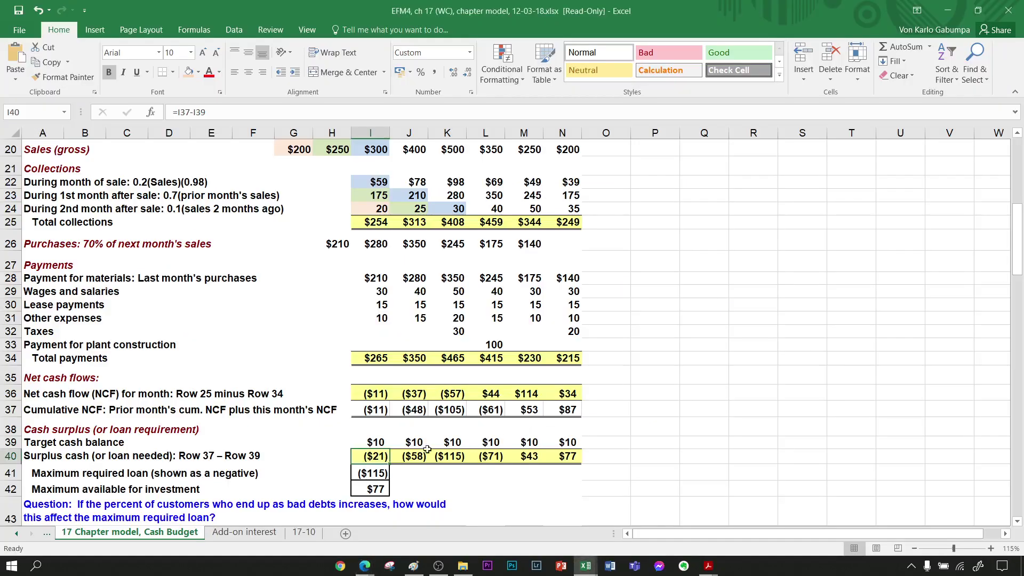
# Compare July's cumulative NCF in I37 with the target cash balance in I39, checking the net cash flow in I36.
pyautogui.click(381, 440)
pyautogui.click(392, 409)
pyautogui.click(372, 413)
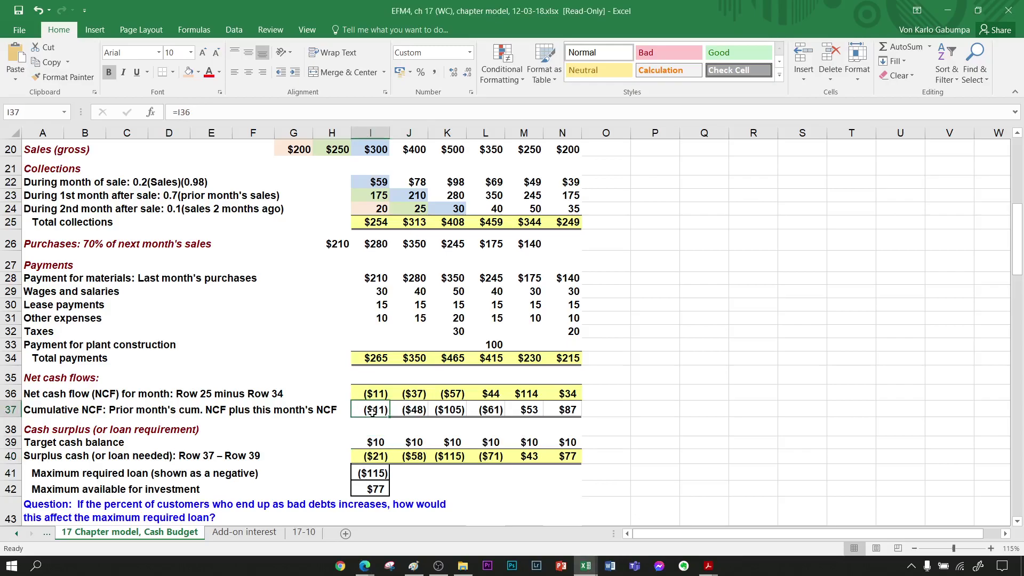
pyautogui.click(384, 396)
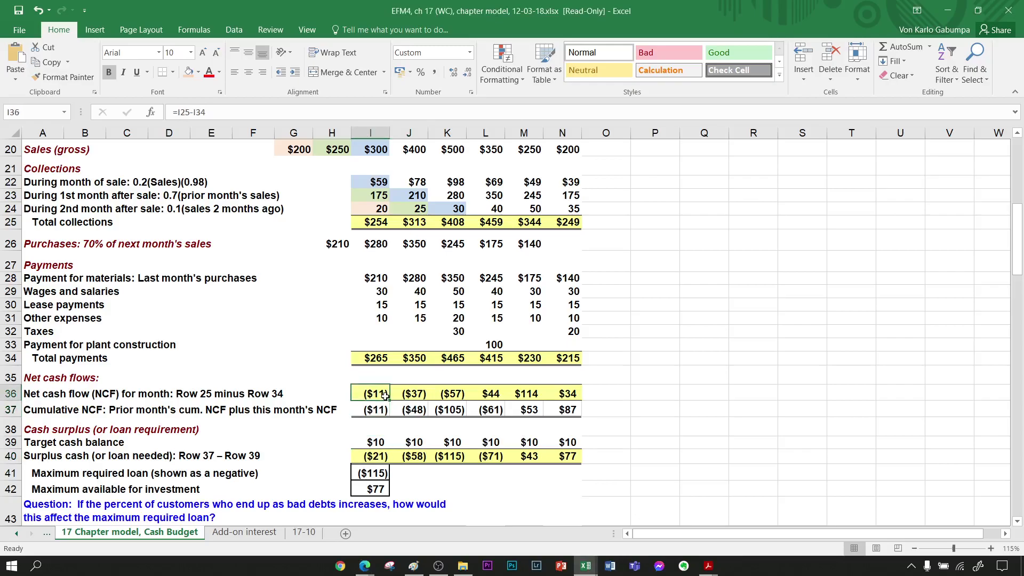
pyautogui.click(283, 408)
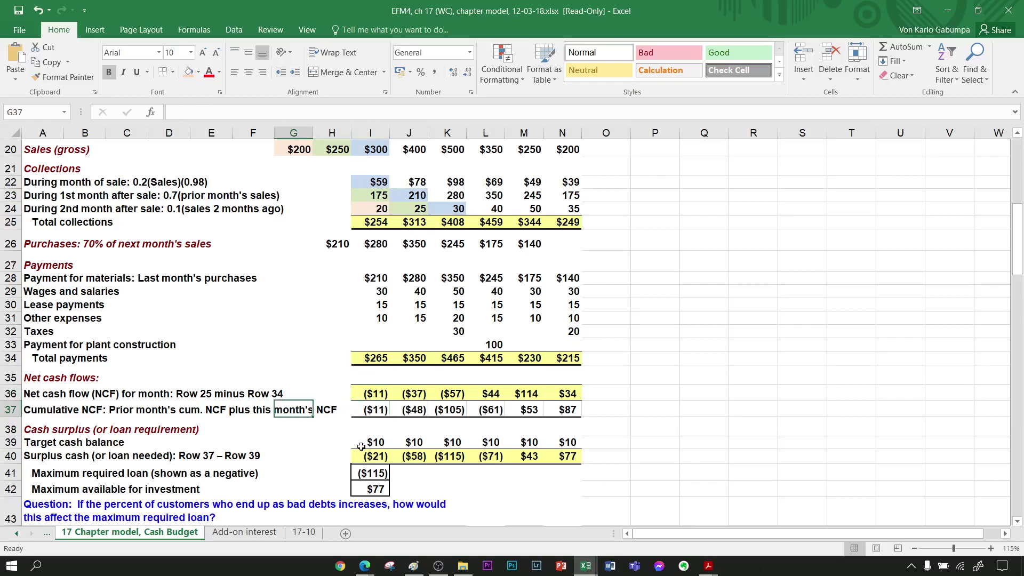
pyautogui.click(378, 442)
pyautogui.click(387, 410)
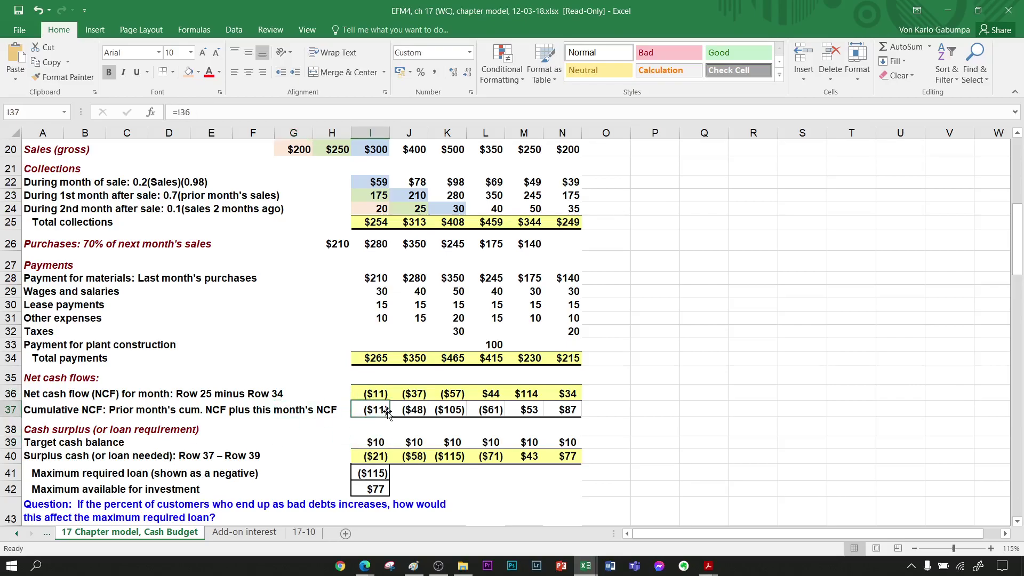
pyautogui.click(377, 442)
pyautogui.click(371, 406)
pyautogui.click(373, 442)
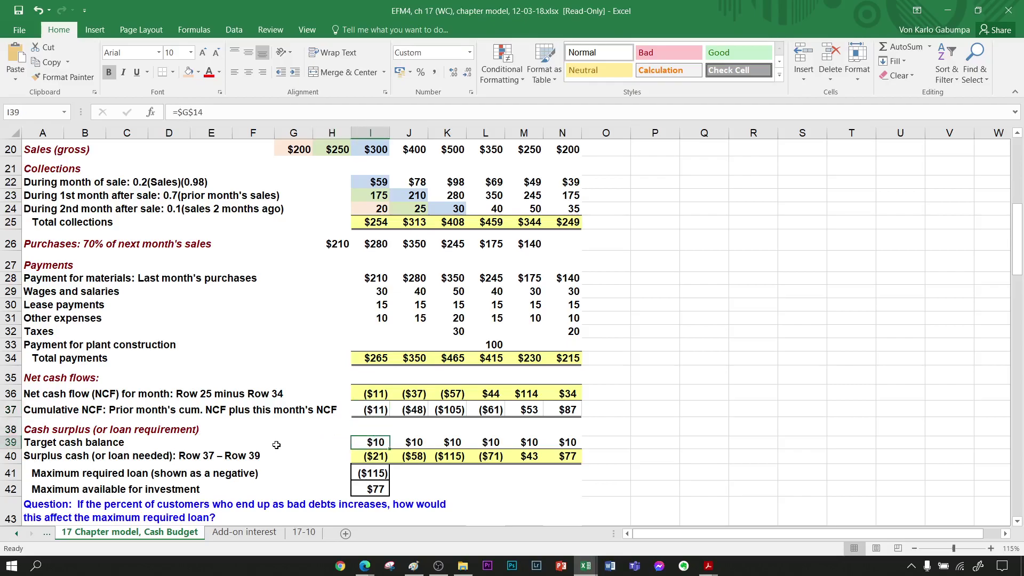
# Read the surplus cash or loan needed description in A40 and go across to July's figure in I40.
pyautogui.press('Left')
pyautogui.press('Down')
pyautogui.press('Left')
pyautogui.press('Left')
pyautogui.press('Left')
pyautogui.press('Left')
pyautogui.press('Left')
pyautogui.press('Left')
pyautogui.press('Left')
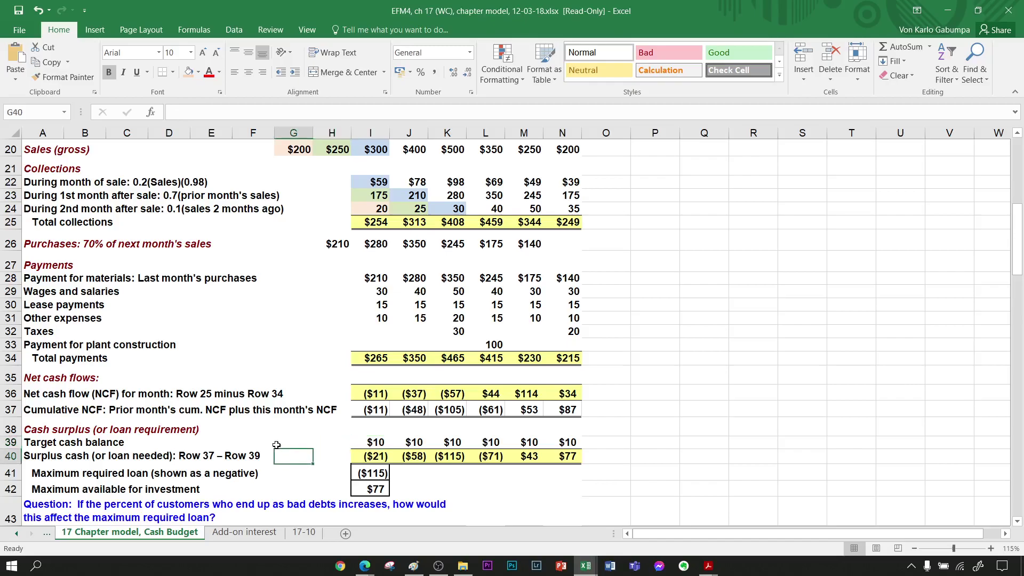
pyautogui.press('Right')
pyautogui.press('Right')
pyautogui.press('Right')
pyautogui.press('Right')
pyautogui.press('Left')
pyautogui.press('Left')
pyautogui.press('Left')
pyautogui.press('Left')
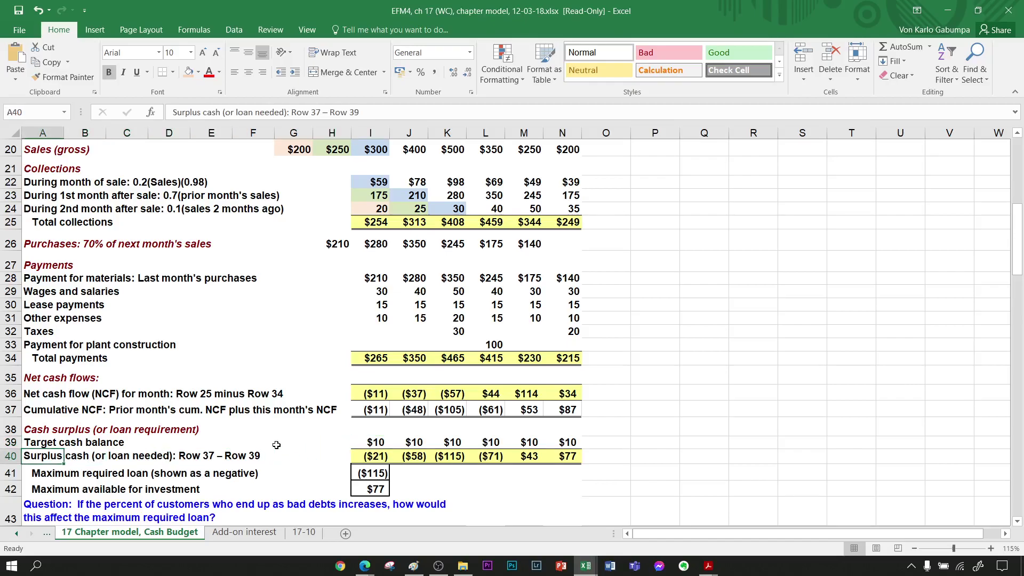
pyautogui.press('Right')
pyautogui.press('Right')
pyautogui.press('Right')
pyautogui.press('Right')
pyautogui.press('Right')
pyautogui.press('Right')
pyautogui.press('Right')
pyautogui.press('Right')
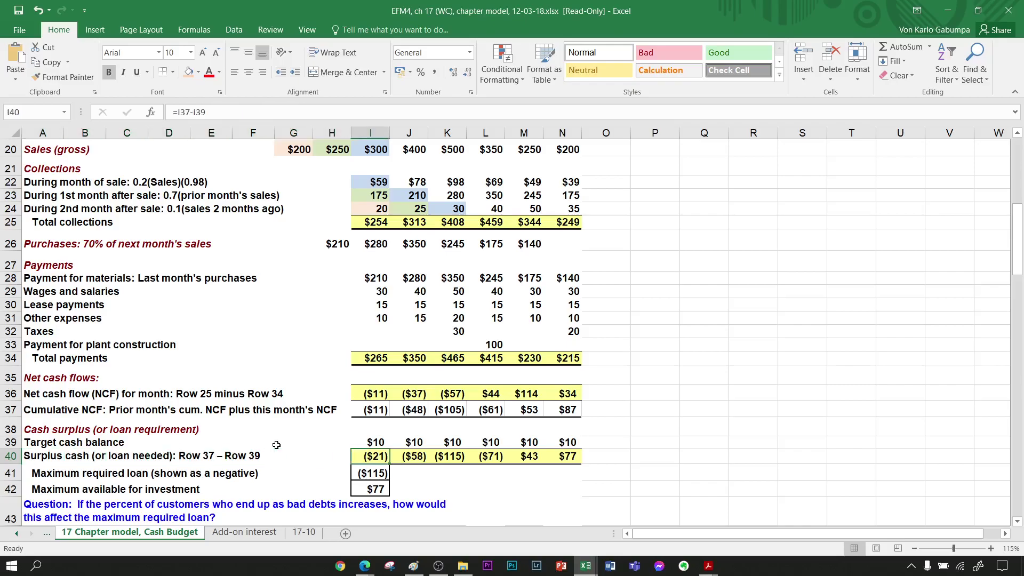
# Inspect the surplus cash formulas for July and August in I40 and J40, leaving both as they are.
pyautogui.press('F2')
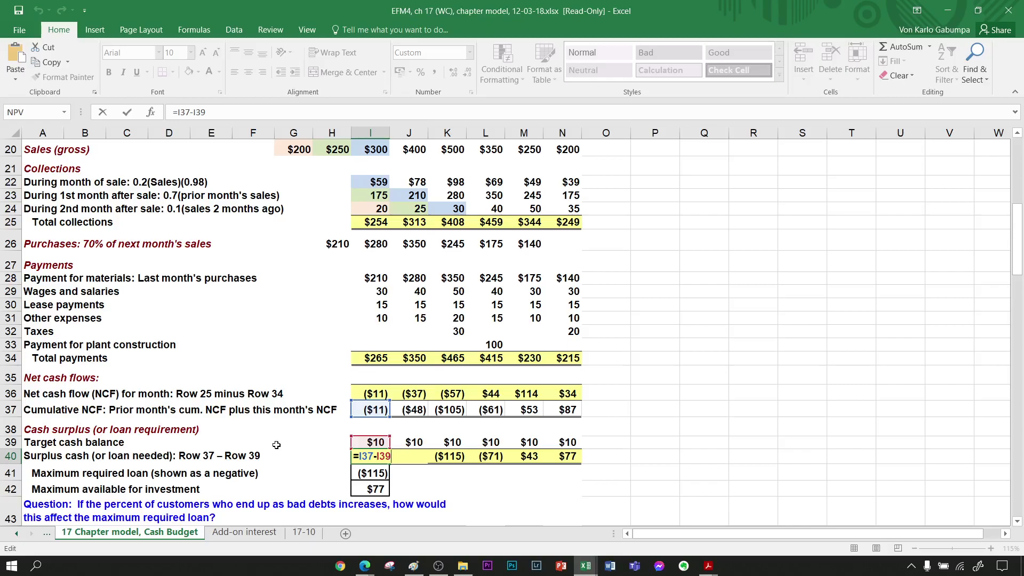
pyautogui.hotkey('ctrl', 'Return')
pyautogui.press('F2')
pyautogui.press('Return')
pyautogui.press('Up')
pyautogui.press('Right')
pyautogui.press('Left')
pyautogui.press('Right')
pyautogui.press('F2')
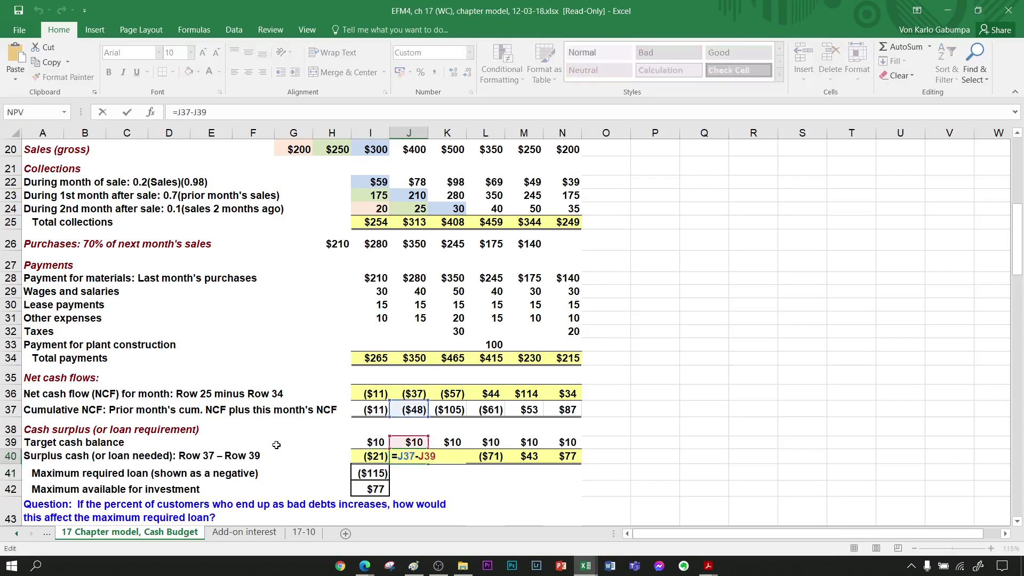
pyautogui.press('Escape')
# Look back over the July budget figures from surplus cash up through collections, and return to the monthly surpluses in row 40.
pyautogui.press('Left')
pyautogui.press('Left')
pyautogui.press('Right')
pyautogui.press('Up')
pyautogui.press('Up')
pyautogui.press('Up')
pyautogui.press('Up')
pyautogui.press('Up')
pyautogui.press('Up')
pyautogui.press('Up')
pyautogui.press('Up')
pyautogui.press('Up')
pyautogui.press('Up')
pyautogui.press('Up')
pyautogui.press('Up')
pyautogui.press('Up')
pyautogui.press('Up')
pyautogui.press('Up')
pyautogui.press('Up')
pyautogui.press('Up')
pyautogui.press('Up')
pyautogui.press('Up')
pyautogui.press('Up')
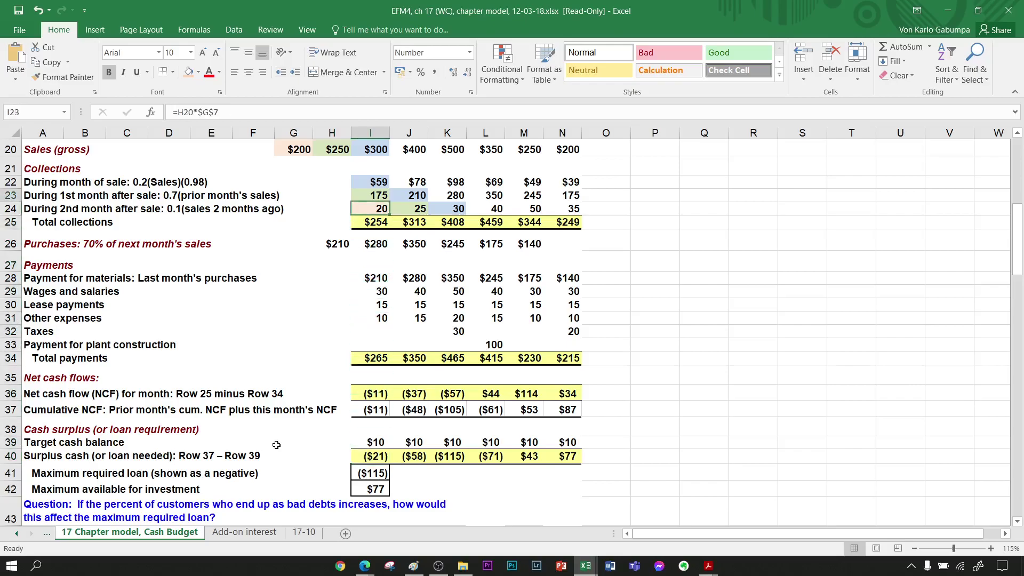
pyautogui.press('Down')
pyautogui.press('Down')
pyautogui.press('Down')
pyautogui.press('Down')
pyautogui.press('Down')
pyautogui.press('Down')
pyautogui.press('Down')
pyautogui.press('Down')
pyautogui.press('Down')
pyautogui.press('Down')
pyautogui.press('Down')
pyautogui.press('Down')
pyautogui.press('Down')
pyautogui.press('Down')
pyautogui.press('Down')
pyautogui.press('Down')
pyautogui.press('Down')
pyautogui.press('Down')
pyautogui.press('Down')
pyautogui.press('Down')
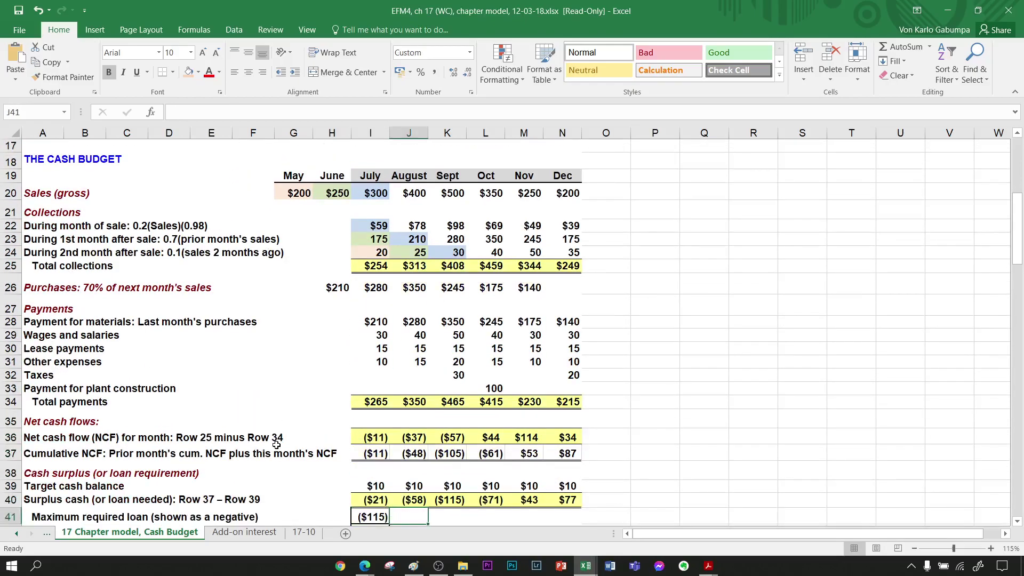
pyautogui.press('Right')
pyautogui.press('Right')
pyautogui.press('Right')
pyautogui.press('Right')
pyautogui.press('Left')
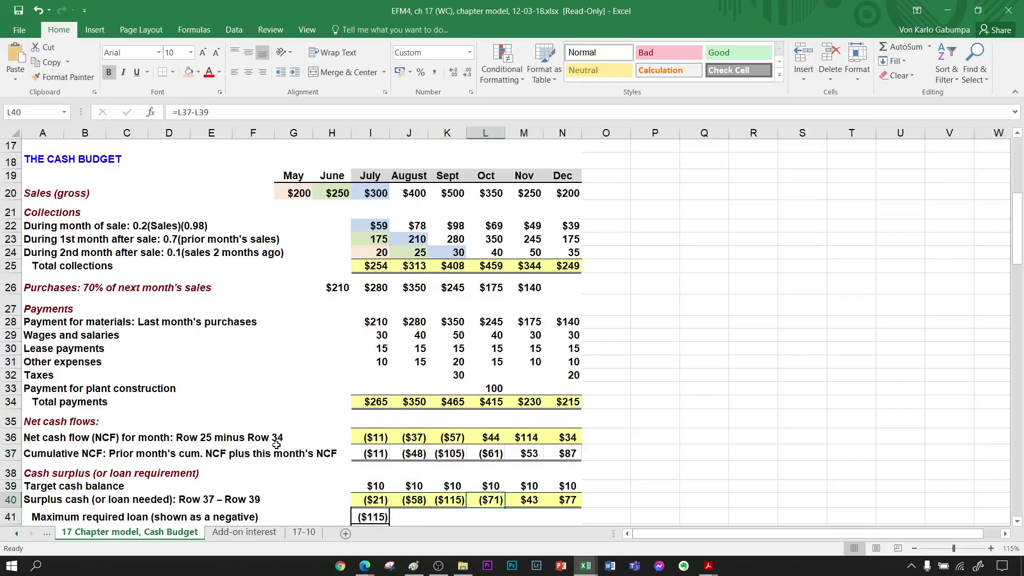
pyautogui.press('Up')
pyautogui.press('Down')
pyautogui.press('Down')
pyautogui.press('Up')
# Recheck the references to rows 37 and 39 in July's surplus cash formula in I40, keeping it as it is.
pyautogui.press('Left')
pyautogui.press('Left')
pyautogui.press('Left')
pyautogui.press('F2')
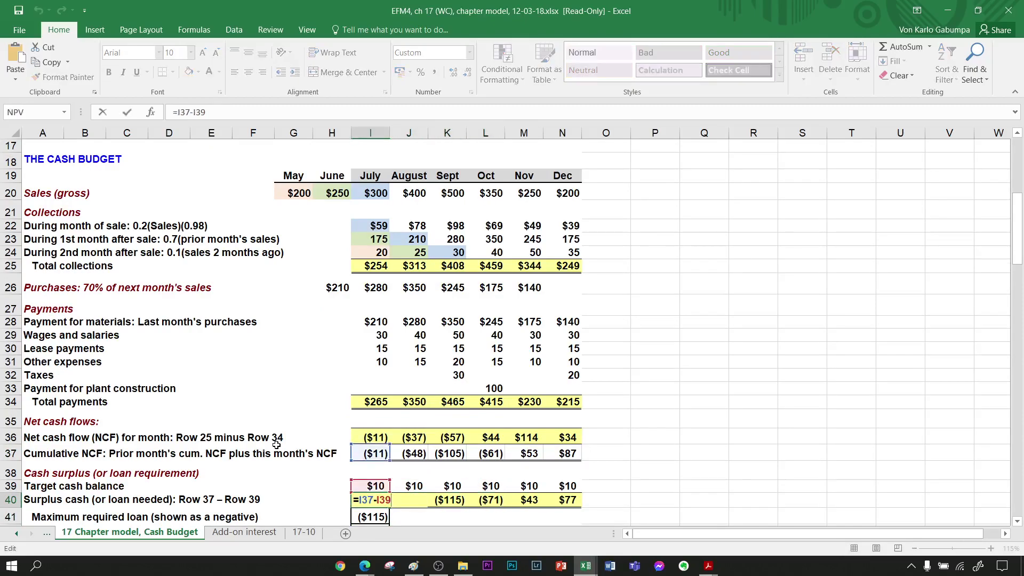
pyautogui.press('Escape')
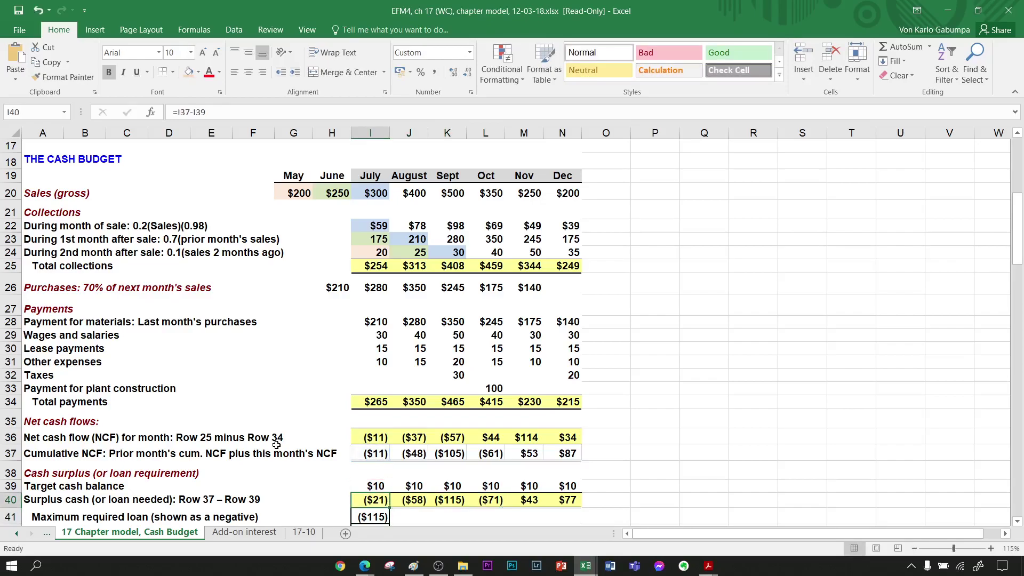
pyautogui.press('F2')
pyautogui.press('Return')
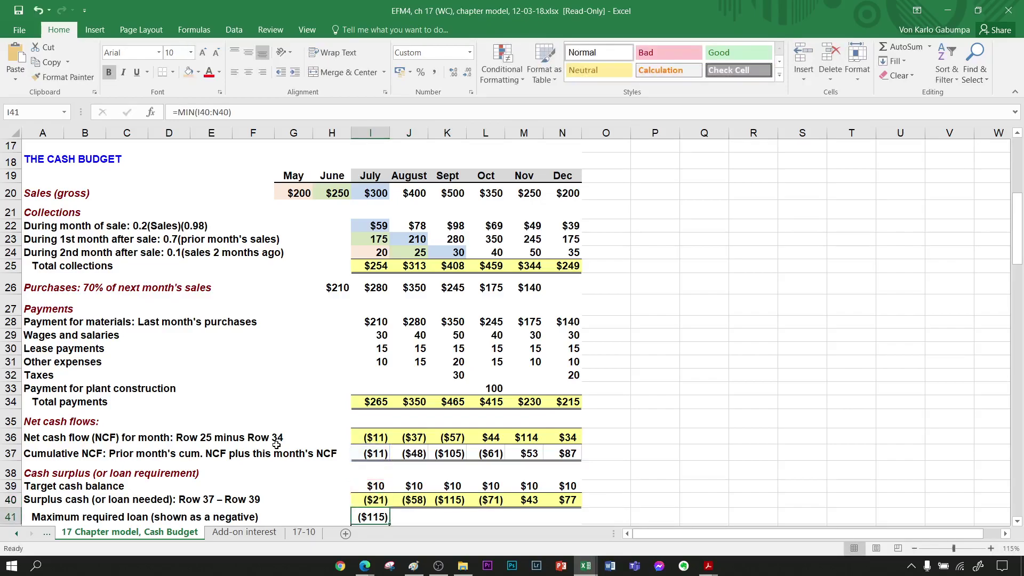
# Inspect the surplus cash formulas for August and September in J40 and K40, leaving both as they are.
pyautogui.press('Up')
pyautogui.press('Right')
pyautogui.press('F2')
pyautogui.press('Return')
pyautogui.press('Up')
pyautogui.press('Right')
pyautogui.press('F2')
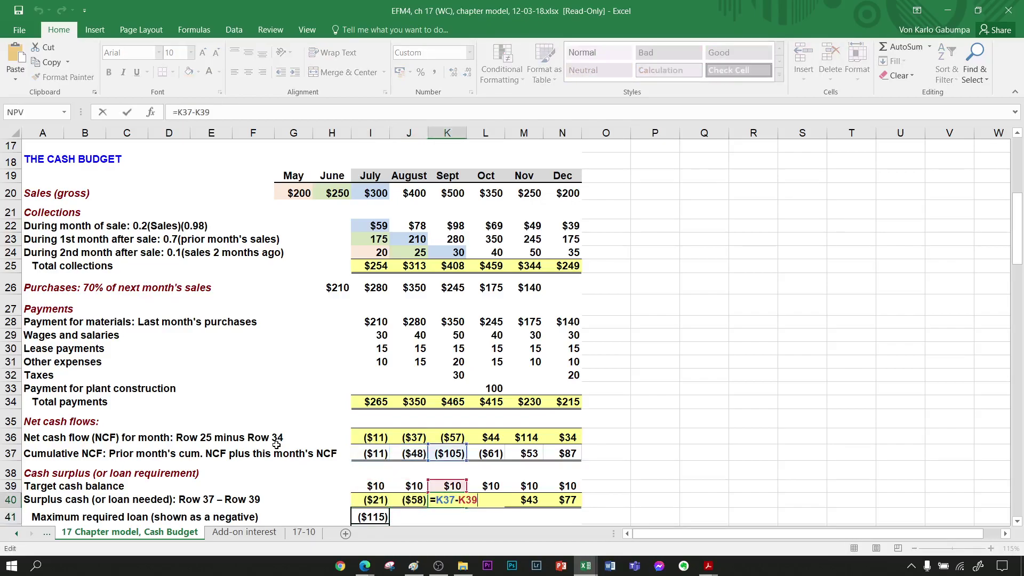
pyautogui.press('Return')
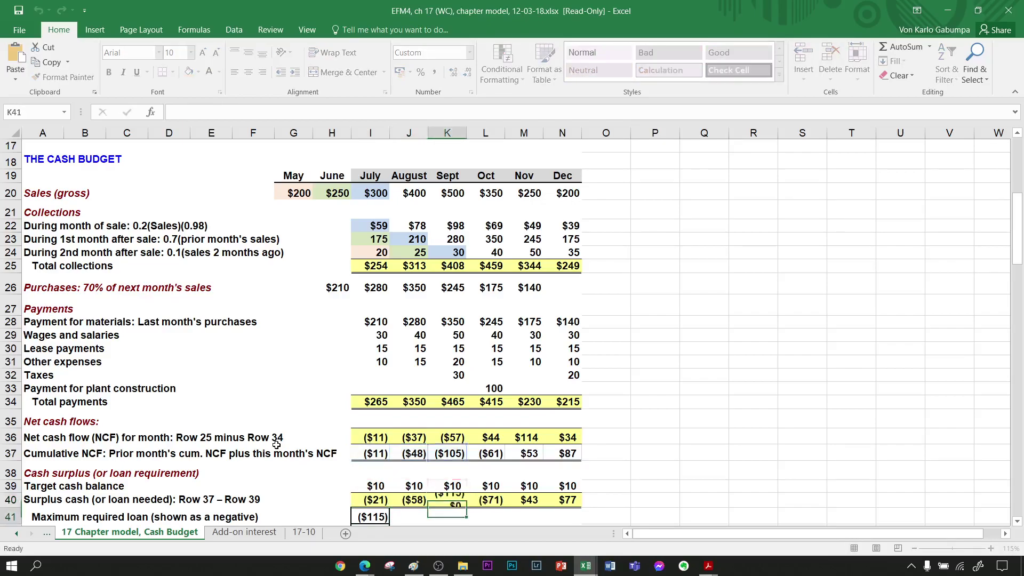
# Check October's surplus cash formula in L40 without changing it, and view November's and December's figures in M40 and N40.
pyautogui.press('Up')
pyautogui.press('Right')
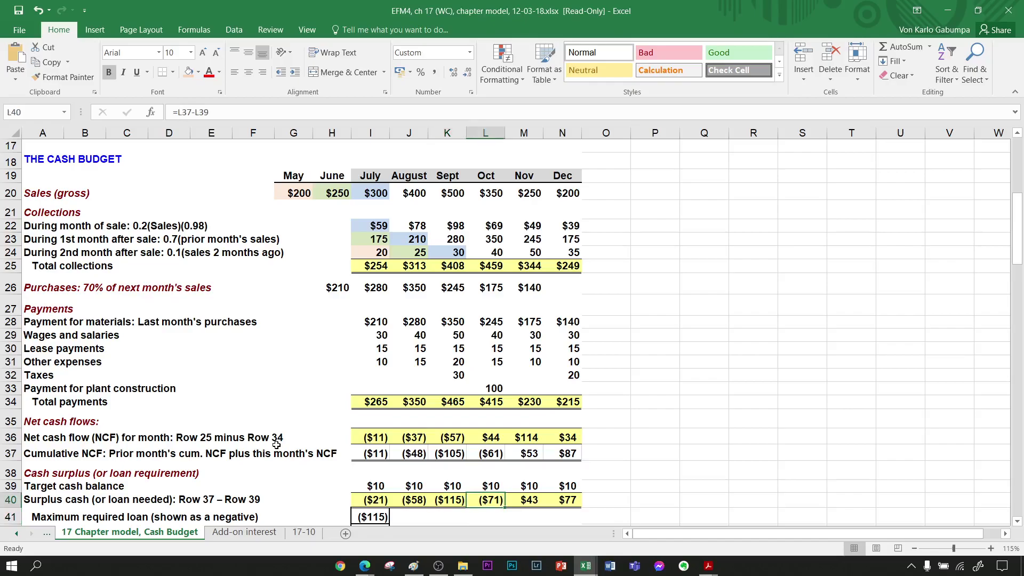
pyautogui.press('F2')
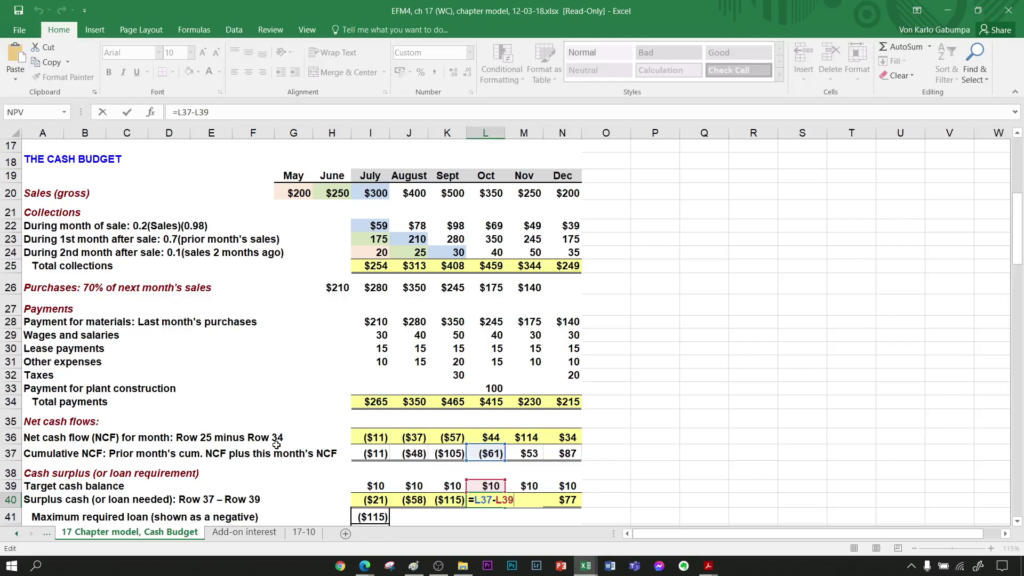
pyautogui.press('Return')
pyautogui.press('Right')
pyautogui.press('Up')
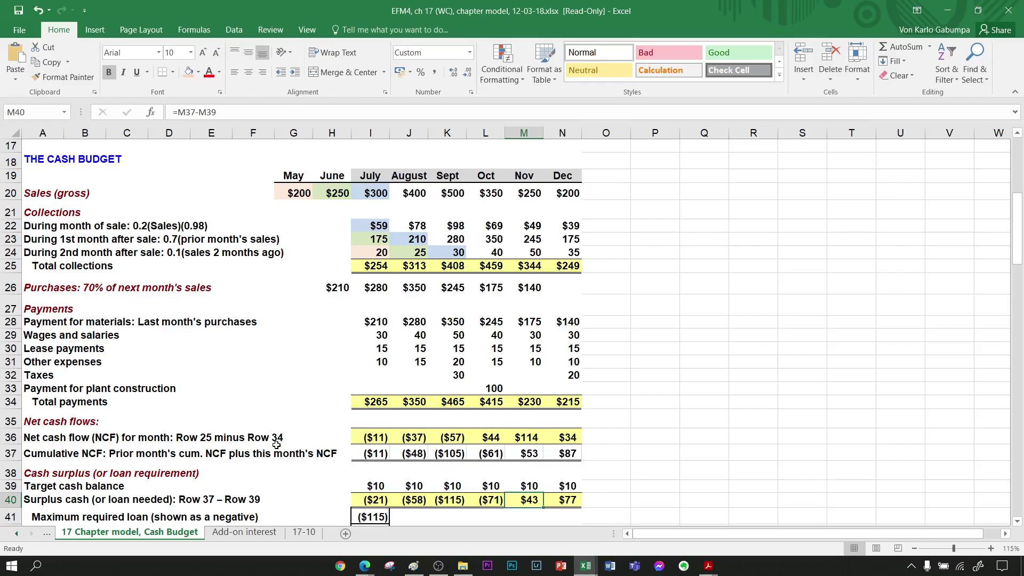
pyautogui.press('Right')
pyautogui.press('Right')
pyautogui.press('Left')
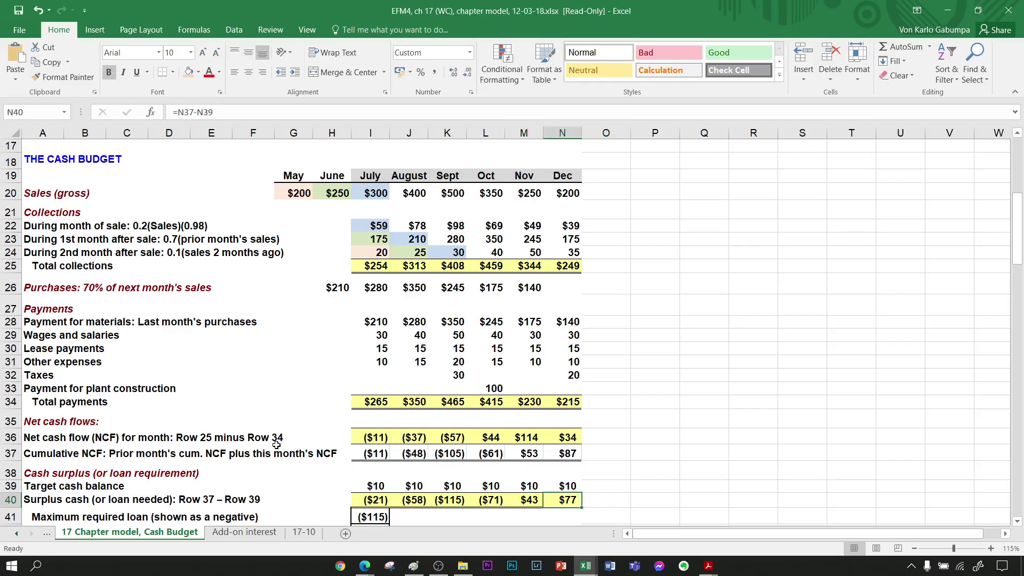
# View the rows below December's surplus cash and go back to the maximum required loan label in A41.
pyautogui.press('Down')
pyautogui.press('Down')
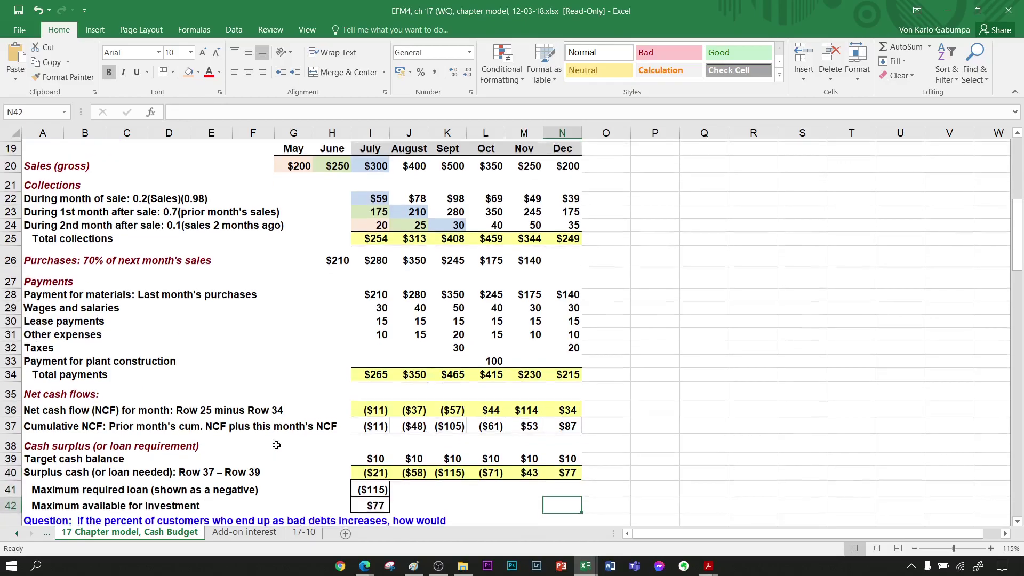
pyautogui.press('Up')
pyautogui.press('Left')
pyautogui.press('Left')
pyautogui.press('Left')
pyautogui.press('Left')
pyautogui.press('Left')
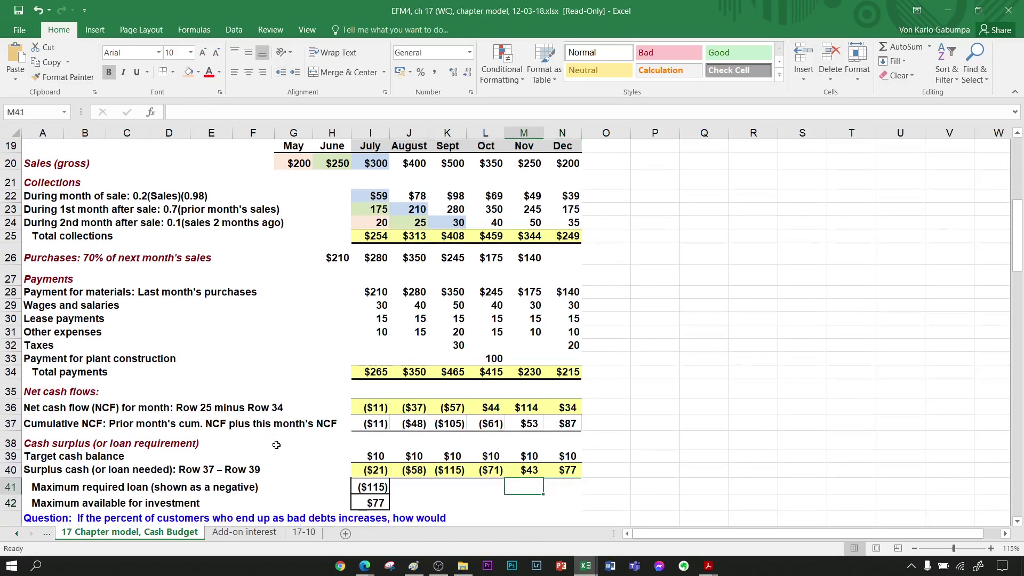
pyautogui.press('Home')
pyautogui.press('Up')
pyautogui.press('Down')
pyautogui.press('Down')
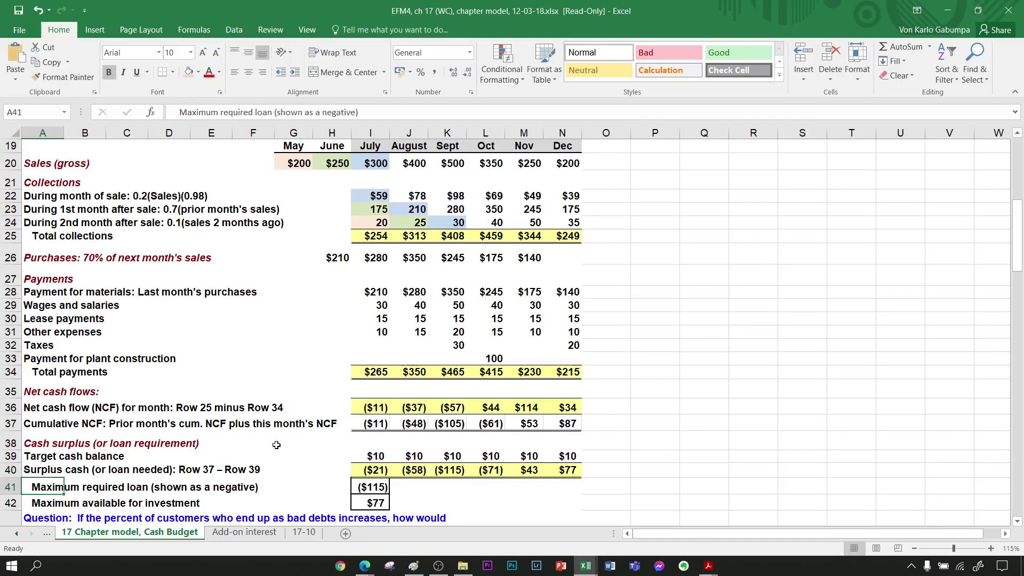
# Read the maximum required loan description in A41 and leave its text as it is.
pyautogui.press('Down')
pyautogui.press('Up')
pyautogui.press('Up')
pyautogui.press('F2')
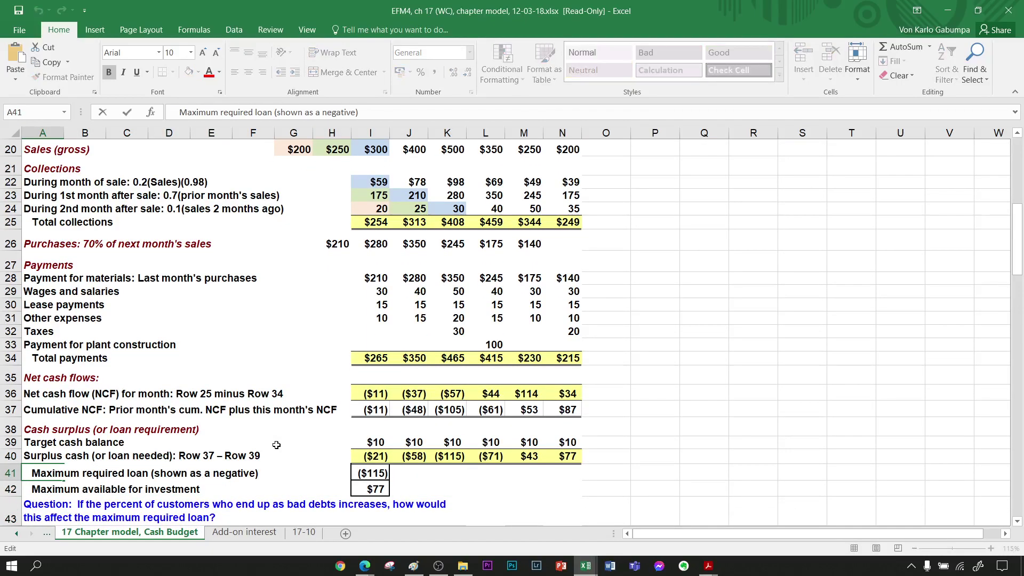
pyautogui.press('Return')
# Go across the surplus cash figures in row 40 and return along the maximum required loan row toward its label.
pyautogui.press('Up')
pyautogui.press('Up')
pyautogui.hotkey('ctrl', 'Right')
pyautogui.press('Right')
pyautogui.press('Down')
pyautogui.press('Left')
pyautogui.press('Left')
pyautogui.press('Left')
pyautogui.press('Left')
pyautogui.press('Left')
pyautogui.press('Left')
pyautogui.press('Left')
pyautogui.press('Left')
pyautogui.press('Left')
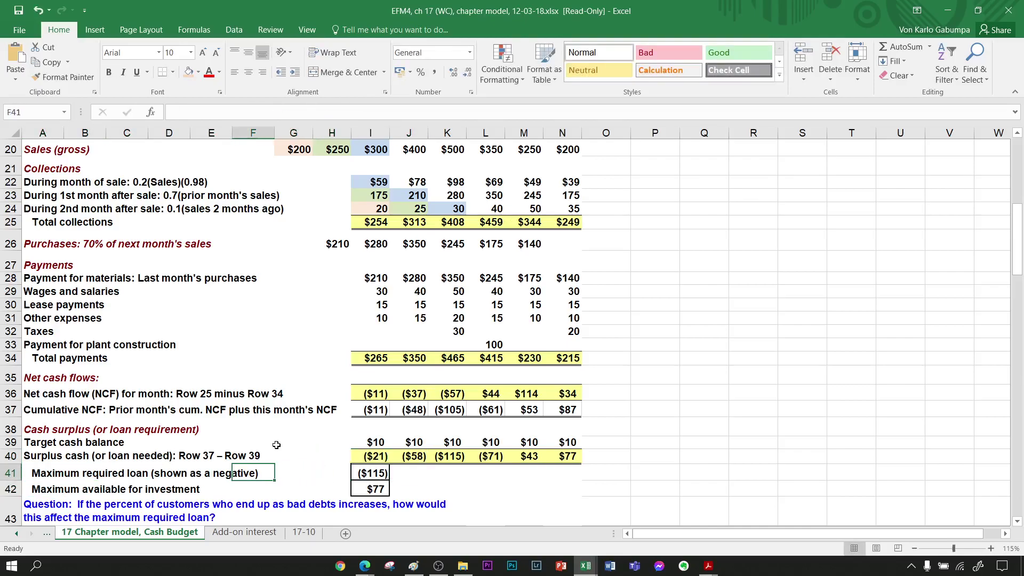
# Recheck a monthly surplus cash formula in row 40, keep it as it is, and go to September's figure in K40.
pyautogui.press('Up')
pyautogui.hotkey('ctrl', 'Right')
pyautogui.press('Right')
pyautogui.press('Right')
pyautogui.press('F2')
pyautogui.press('Return')
pyautogui.press('Up')
pyautogui.press('Right')
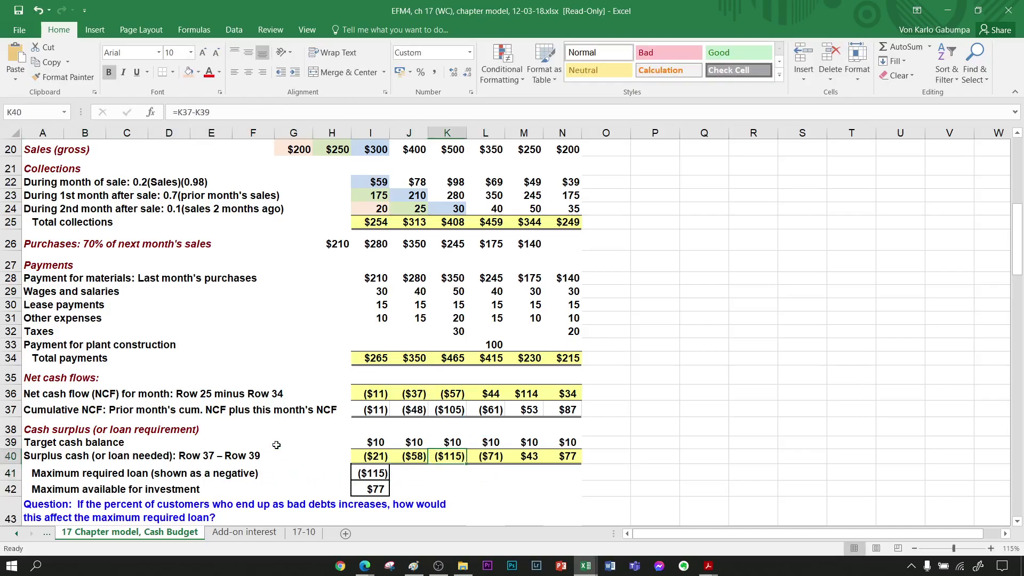
# Look up September's column from surplus cash through payments, collections and sales to the blank row above the budget heading.
pyautogui.press('Up')
pyautogui.press('Up')
pyautogui.press('Up')
pyautogui.press('Up')
pyautogui.press('Up')
pyautogui.press('Up')
pyautogui.press('Up')
pyautogui.press('Up')
pyautogui.press('Up')
pyautogui.press('Up')
pyautogui.press('Up')
pyautogui.press('Up')
pyautogui.press('Up')
pyautogui.press('Up')
pyautogui.press('Up')
pyautogui.press('Up')
pyautogui.press('Up')
pyautogui.press('Up')
pyautogui.press('Up')
pyautogui.press('Up')
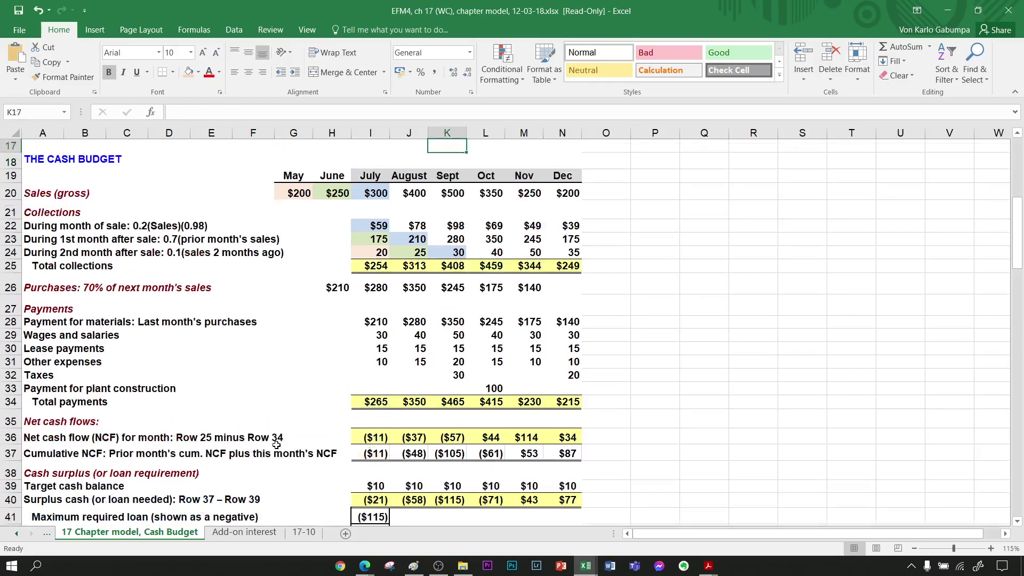
# Look back down September's column past the cash surplus section, and view the maximum required loan formula in I41.
pyautogui.press('Down')
pyautogui.press('Down')
pyautogui.press('Down')
pyautogui.press('Down')
pyautogui.press('Down')
pyautogui.press('Down')
pyautogui.press('Down')
pyautogui.press('Down')
pyautogui.press('Down')
pyautogui.press('Down')
pyautogui.press('Down')
pyautogui.press('Down')
pyautogui.press('Down')
pyautogui.press('Down')
pyautogui.press('Down')
pyautogui.press('Down')
pyautogui.press('Down')
pyautogui.press('Down')
pyautogui.press('Down')
pyautogui.press('Down')
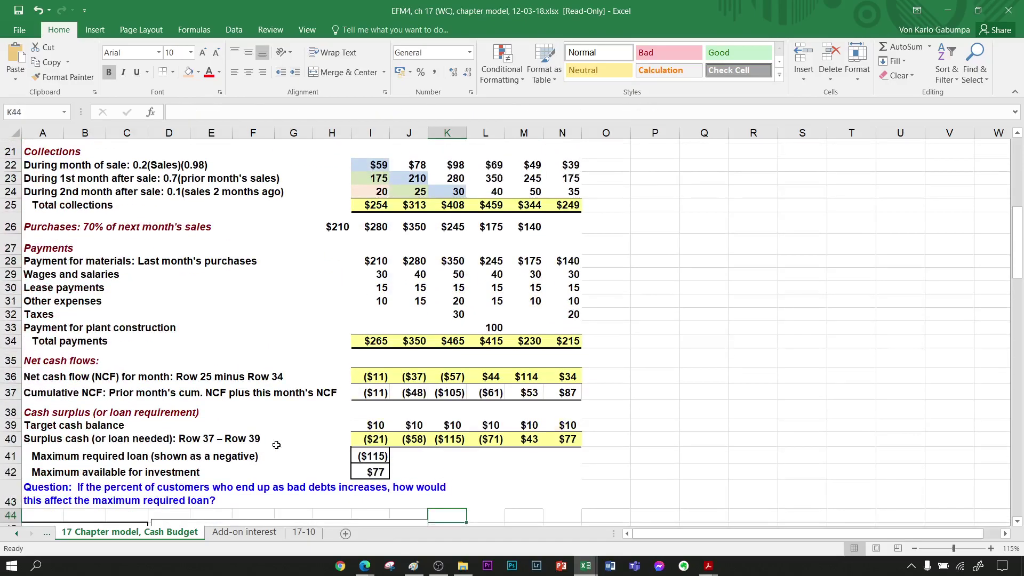
pyautogui.press('Up')
pyautogui.press('Right')
pyautogui.press('Right')
pyautogui.press('Up')
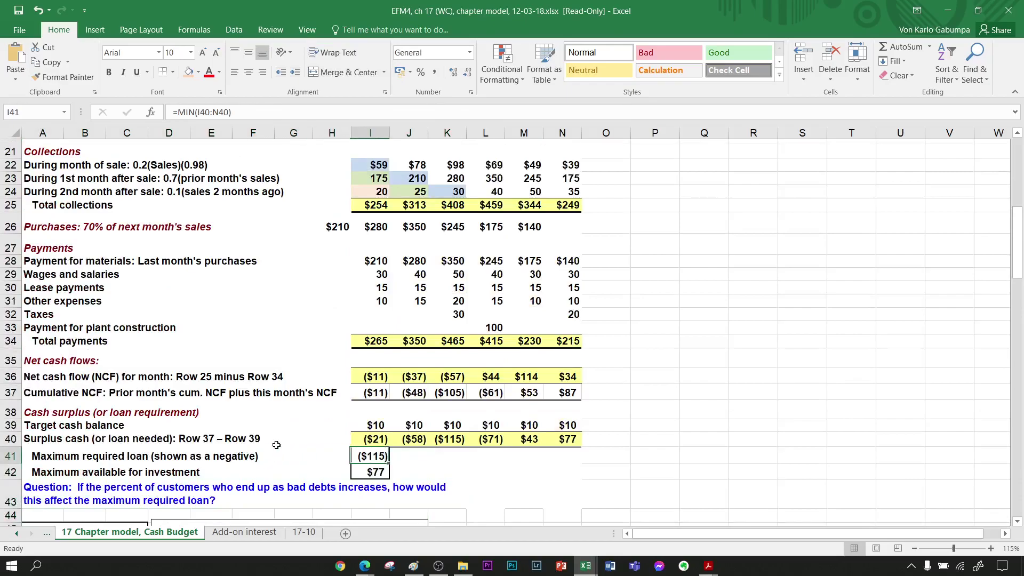
# Review July's column upward from the maximum required loan to the input assumptions above the cash budget.
pyautogui.press('Up')
pyautogui.press('Up')
pyautogui.press('Up')
pyautogui.press('Up')
pyautogui.press('Up')
pyautogui.press('Up')
pyautogui.press('Up')
pyautogui.press('Up')
pyautogui.press('Up')
pyautogui.press('Up')
pyautogui.press('Up')
pyautogui.press('Up')
pyautogui.press('Up')
pyautogui.press('Up')
pyautogui.press('Up')
pyautogui.press('Up')
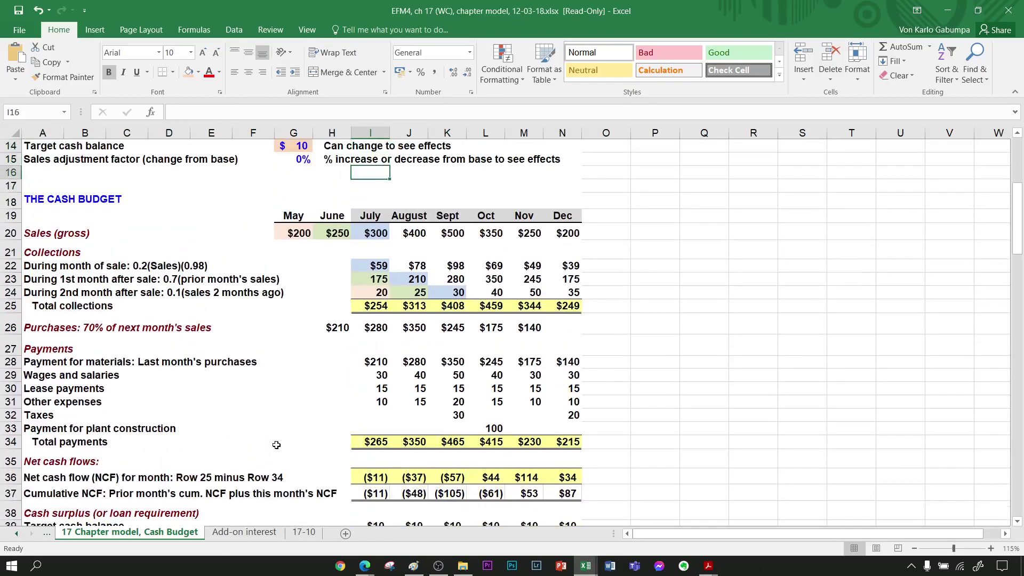
# Go down July's column through collections, payments and net cash flows to the maximum available for investment in I42.
pyautogui.press('Down')
pyautogui.press('Down')
pyautogui.press('Down')
pyautogui.press('Down')
pyautogui.press('Down')
pyautogui.press('Down')
pyautogui.press('Down')
pyautogui.press('Down')
pyautogui.press('Down')
pyautogui.press('Down')
pyautogui.press('Down')
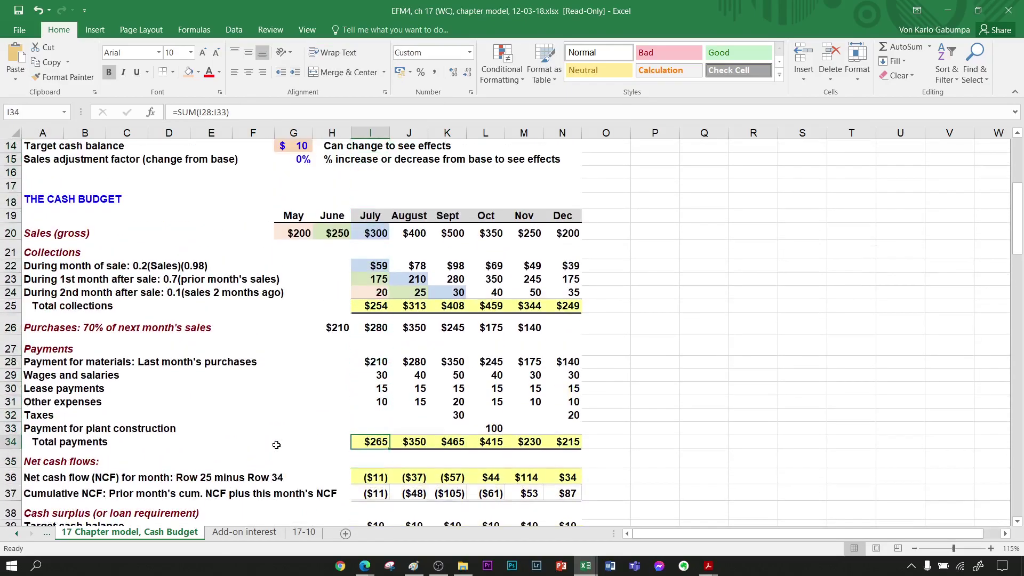
pyautogui.press('Down')
pyautogui.press('Down')
pyautogui.press('Down')
pyautogui.press('Down')
pyautogui.press('Down')
pyautogui.press('Down')
pyautogui.press('Down')
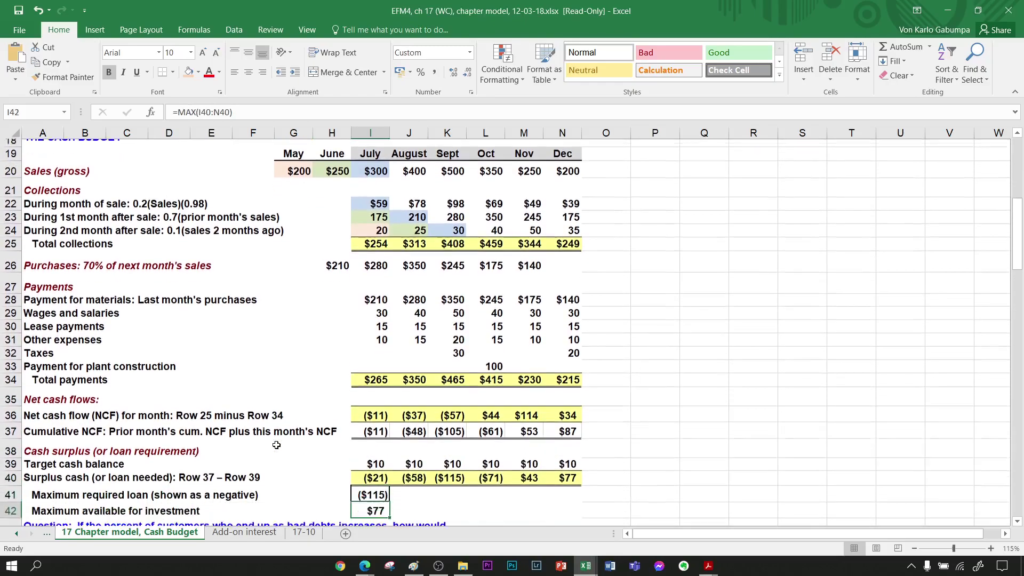
# Return up July's column from the maximum available for investment to gross sales in I20.
pyautogui.press('Up')
pyautogui.press('Up')
pyautogui.press('Up')
pyautogui.press('Up')
pyautogui.press('Up')
pyautogui.press('Up')
pyautogui.press('Up')
pyautogui.press('Up')
pyautogui.press('Up')
pyautogui.press('Up')
pyautogui.press('Up')
pyautogui.press('Up')
pyautogui.press('Up')
pyautogui.press('Up')
pyautogui.press('Up')
pyautogui.press('Up')
pyautogui.press('Up')
pyautogui.press('Up')
pyautogui.press('Up')
pyautogui.press('Up')
pyautogui.press('Up')
pyautogui.press('alt')
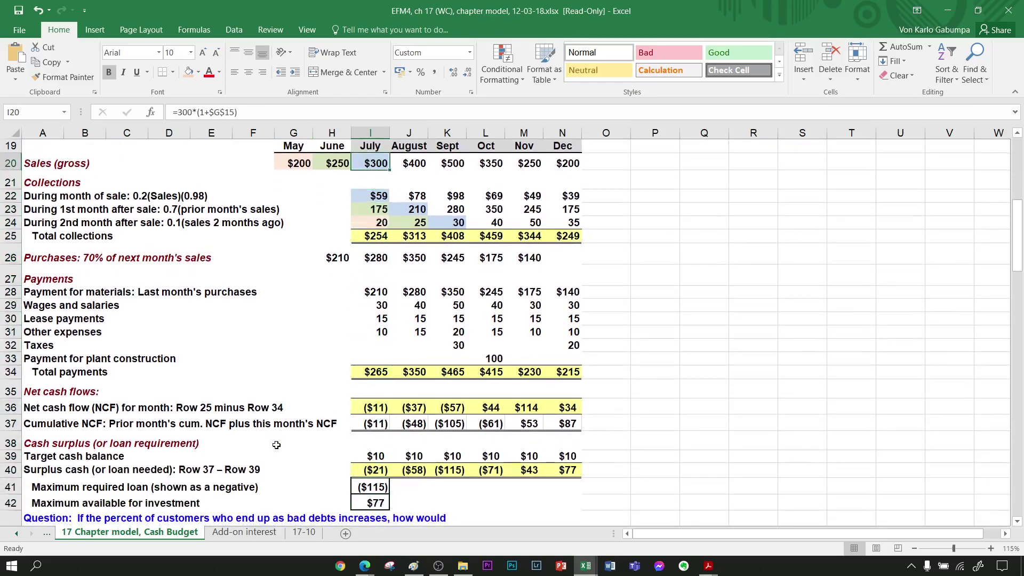
# Freeze the panes at I20 so the month headings and row labels stay in view.
pyautogui.press('w')
pyautogui.press('f')
pyautogui.press('f')
# Go down July's column from gross sales through collections, payments and net cash flows to below the maximum available for investment.
pyautogui.press('Down')
pyautogui.press('Down')
pyautogui.press('Down')
pyautogui.press('Down')
pyautogui.press('Down')
pyautogui.press('Down')
pyautogui.press('Down')
pyautogui.press('Down')
pyautogui.press('Down')
pyautogui.press('Down')
pyautogui.press('Down')
pyautogui.press('Down')
pyautogui.press('Down')
pyautogui.press('Down')
pyautogui.press('Down')
pyautogui.press('Down')
pyautogui.press('Down')
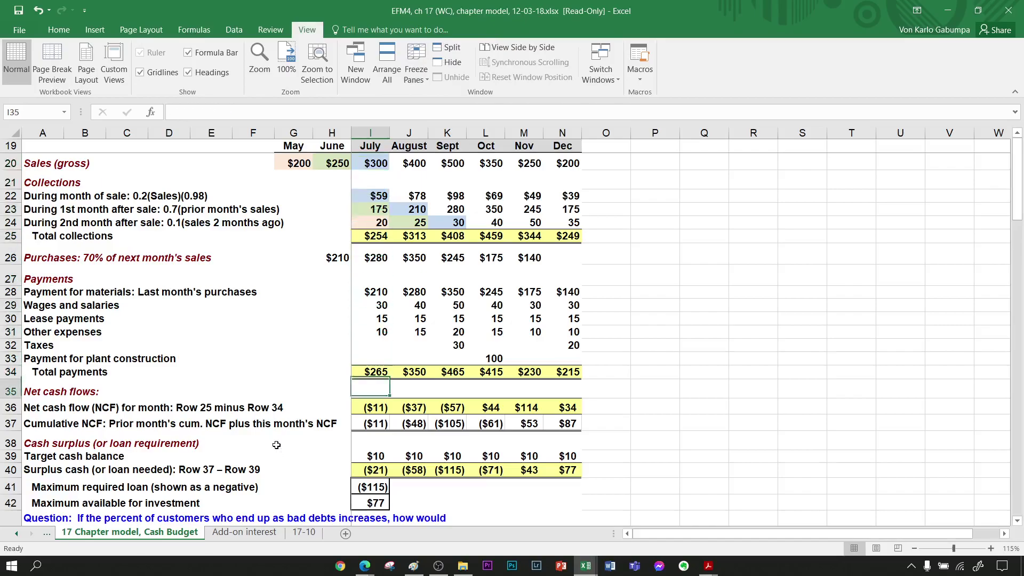
pyautogui.press('Down')
pyautogui.press('Down')
pyautogui.press('Down')
pyautogui.press('Down')
pyautogui.press('Down')
pyautogui.press('Down')
# Review July's maximum loan and investment cells, and view September's surplus cash or loan needed formula in K40.
pyautogui.press('Up')
pyautogui.press('Down')
pyautogui.press('Up')
pyautogui.press('Up')
pyautogui.press('Up')
pyautogui.press('Down')
pyautogui.press('Right')
pyautogui.press('Up')
pyautogui.press('Right')
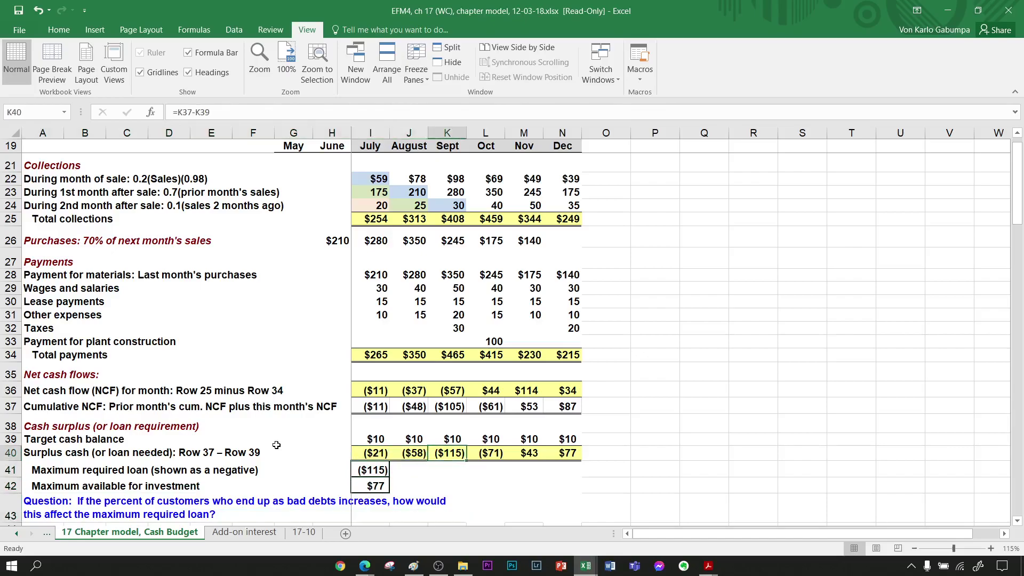
# Go back to column A and review the row labels for surplus cash, maximum required loan and maximum available for investment.
pyautogui.press('Left')
pyautogui.press('Left')
pyautogui.press('Home')
pyautogui.press('Down')
pyautogui.press('Down')
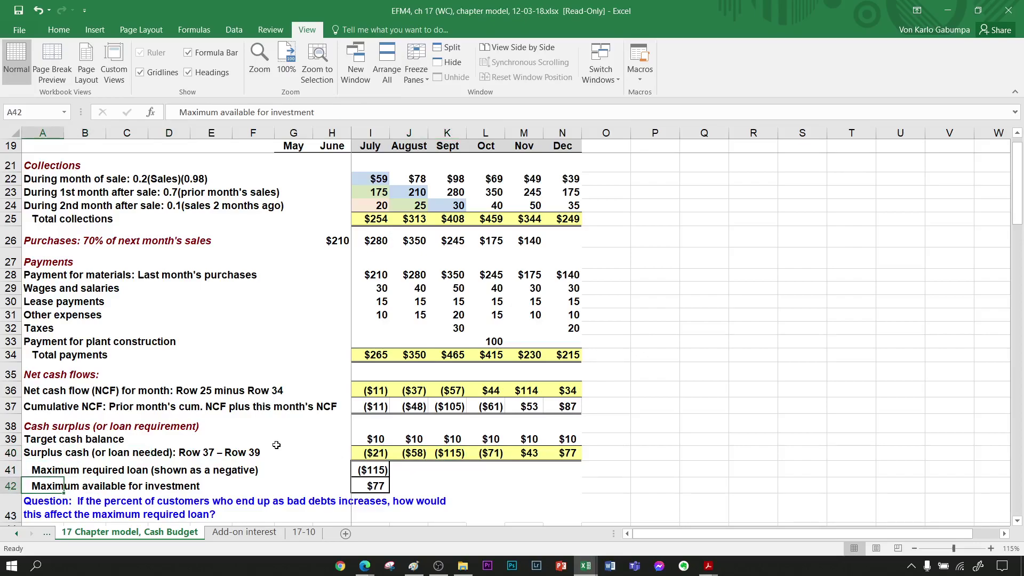
pyautogui.press('Up')
pyautogui.press('Up')
# Look across the surplus cash row to December's formula in N40.
pyautogui.click(276, 447)
pyautogui.hotkey('ctrl', 'Right')
pyautogui.hotkey('ctrl', 'Right')
pyautogui.press('Left')
pyautogui.press('Right')
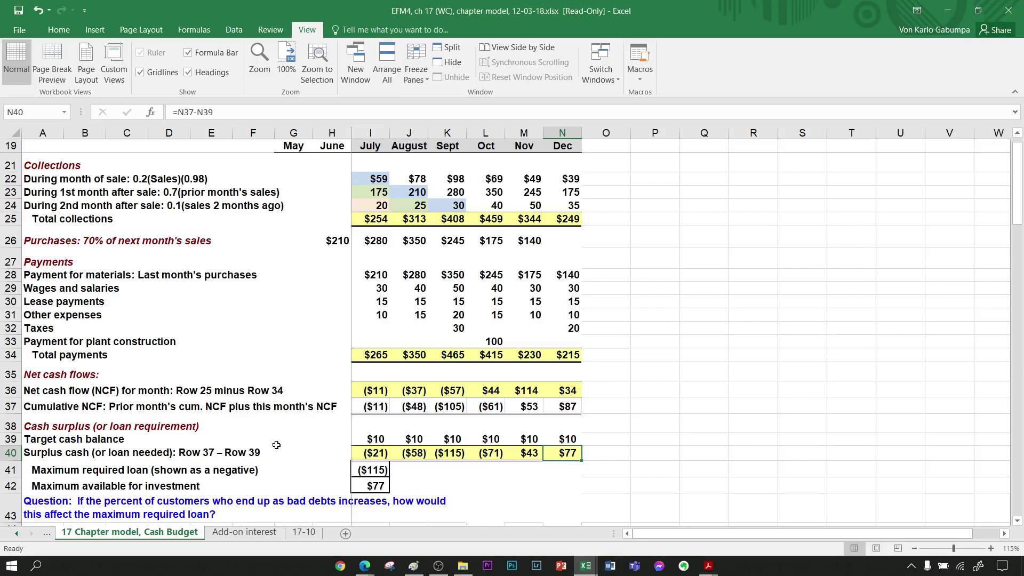
# Look back along the surplus cash row from December to its label in A40.
pyautogui.press('Left')
pyautogui.press('Left')
pyautogui.press('Left')
pyautogui.press('Left')
pyautogui.press('Left')
pyautogui.press('Left')
pyautogui.press('Left')
pyautogui.press('Left')
pyautogui.press('Left')
pyautogui.press('Left')
pyautogui.press('Left')
pyautogui.press('Left')
pyautogui.press('Left')
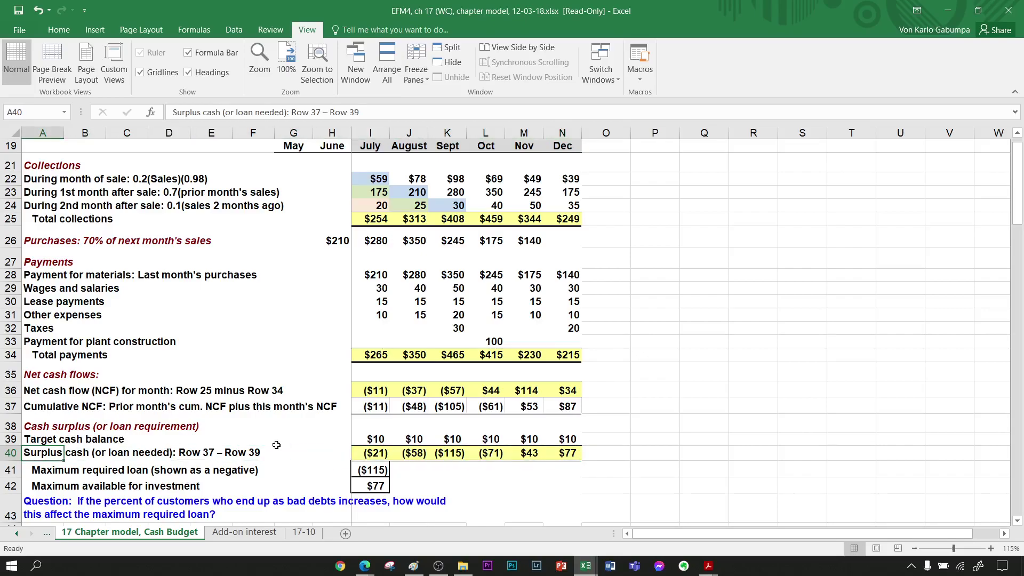
# Read the question on how rising bad debts affect the maximum required loan, down to the sensitivity analysis answer in A45.
pyautogui.press('Down')
pyautogui.press('Down')
pyautogui.press('Down')
pyautogui.press('Down')
pyautogui.press('Down')
pyautogui.press('Down')
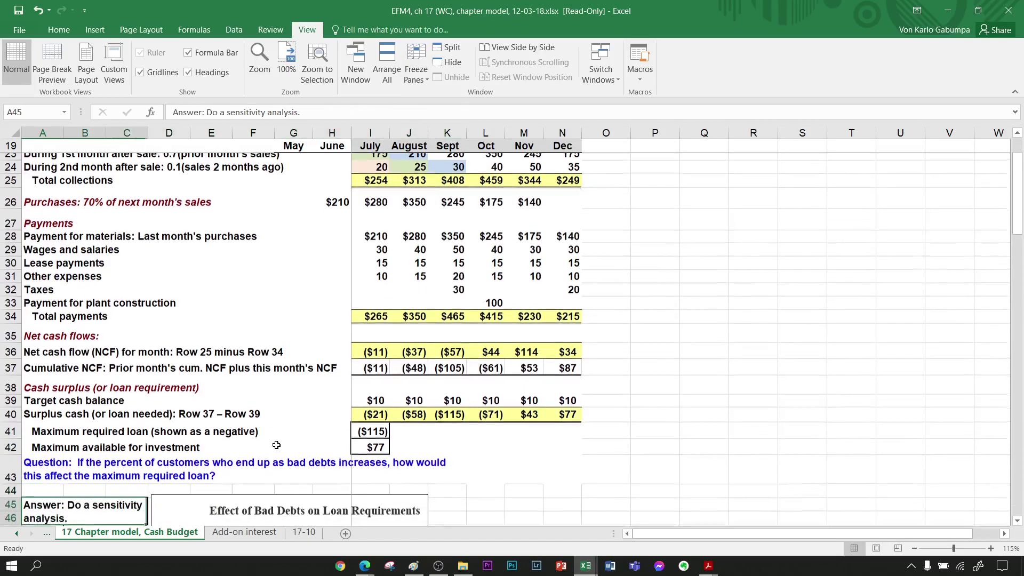
# Examine the bad debt percentages, required loan amounts and chart in the sensitivity analysis.
pyautogui.press('Down')
pyautogui.press('Down')
pyautogui.press('Down')
pyautogui.press('Down')
pyautogui.press('Down')
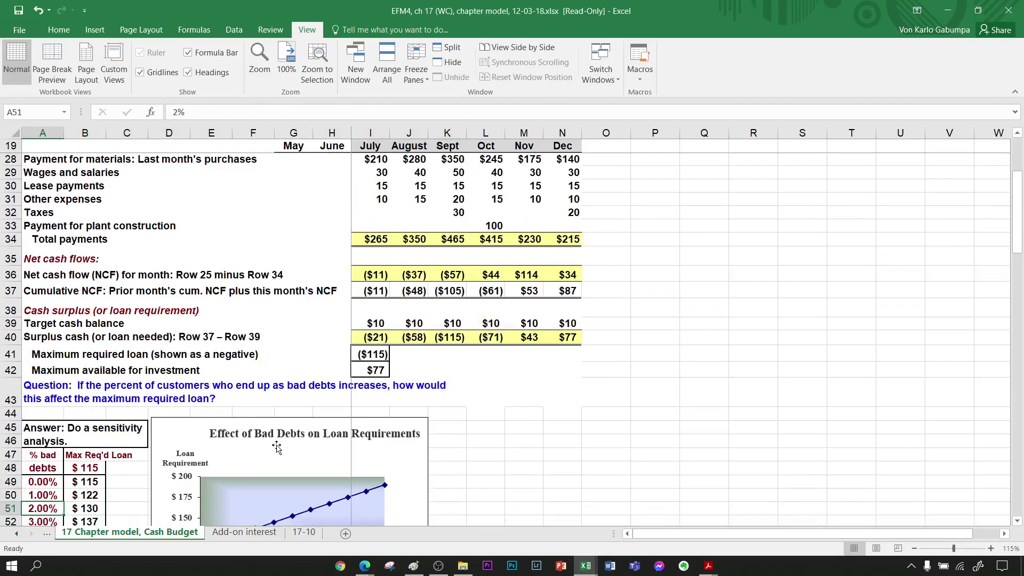
pyautogui.press('Down')
pyautogui.press('Down')
pyautogui.press('Down')
pyautogui.press('Down')
pyautogui.press('Down')
pyautogui.press('Down')
pyautogui.press('Down')
pyautogui.press('Down')
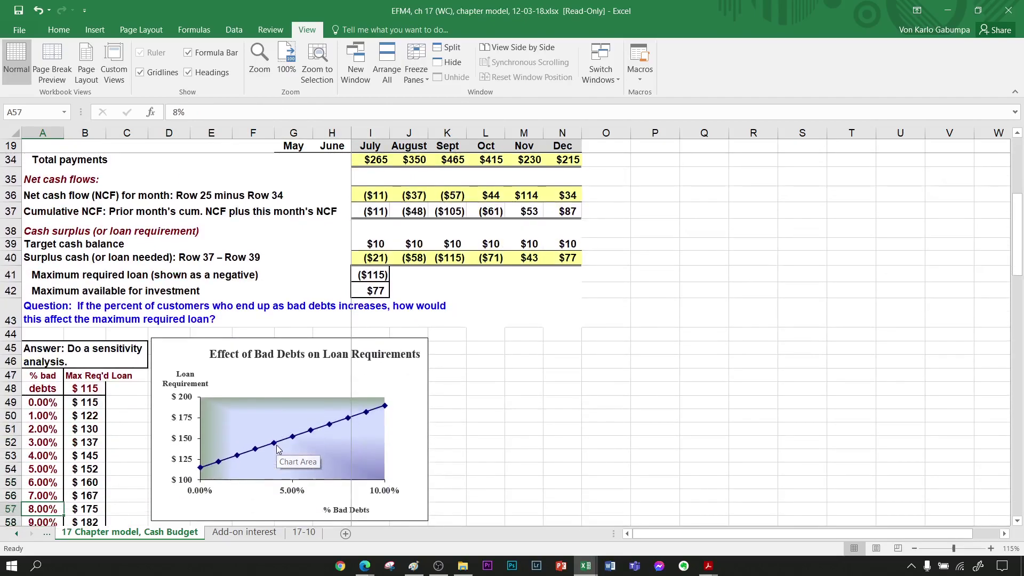
# Return up the bad debt percentages to the sensitivity analysis heading in A45.
pyautogui.press('Up')
pyautogui.press('Up')
pyautogui.press('Up')
pyautogui.press('Up')
pyautogui.press('Up')
pyautogui.press('Up')
pyautogui.press('Up')
pyautogui.press('Up')
pyautogui.press('Up')
pyautogui.press('Up')
pyautogui.press('Up')
pyautogui.press('Up')
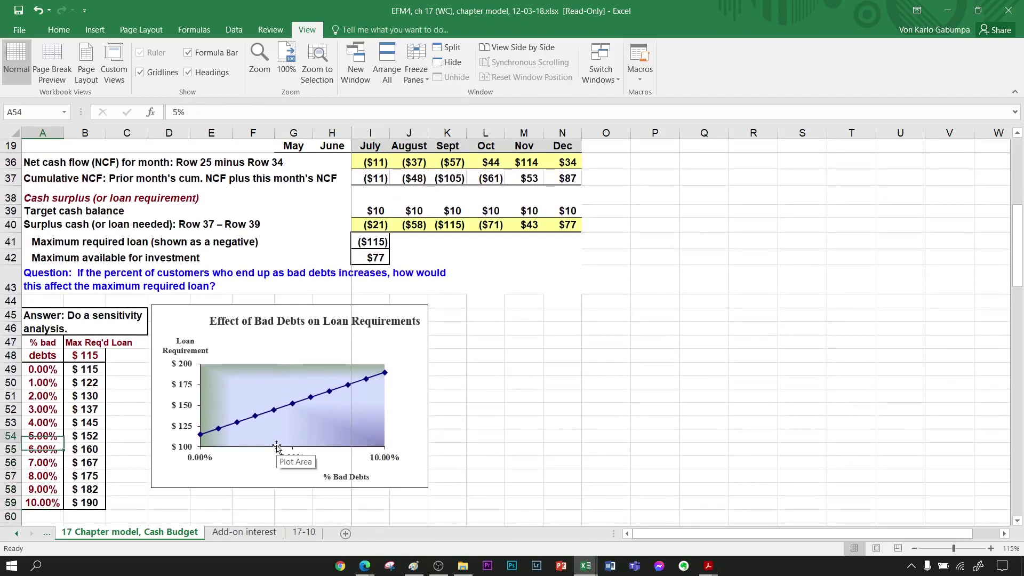
pyautogui.press('Up')
pyautogui.press('Up')
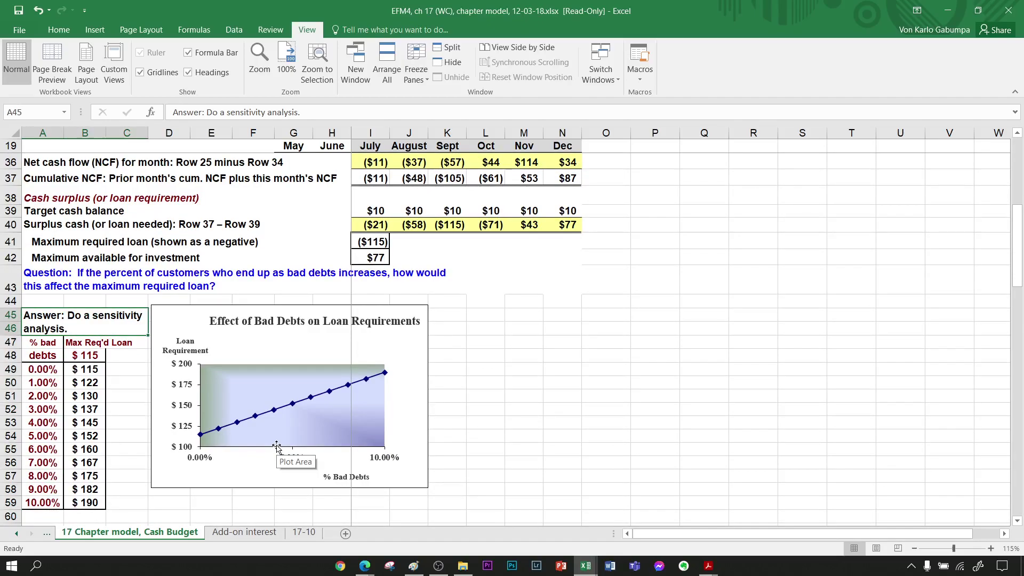
# Unfreeze the worksheet panes.
pyautogui.hotkey('alt', 'w')
pyautogui.press('f')
pyautogui.press('f')
# Go back up to the input data of Table 17.1 and examine the bad debt and first-month discount inputs around G10.
pyautogui.press('Up')
pyautogui.press('Up')
pyautogui.press('Up')
pyautogui.press('Up')
pyautogui.press('Up')
pyautogui.press('Up')
pyautogui.press('Up')
pyautogui.press('Up')
pyautogui.press('Up')
pyautogui.press('Up')
pyautogui.press('Up')
pyautogui.press('Up')
pyautogui.press('Up')
pyautogui.press('Up')
pyautogui.press('Up')
pyautogui.press('Up')
pyautogui.press('Up')
pyautogui.press('Up')
pyautogui.press('Up')
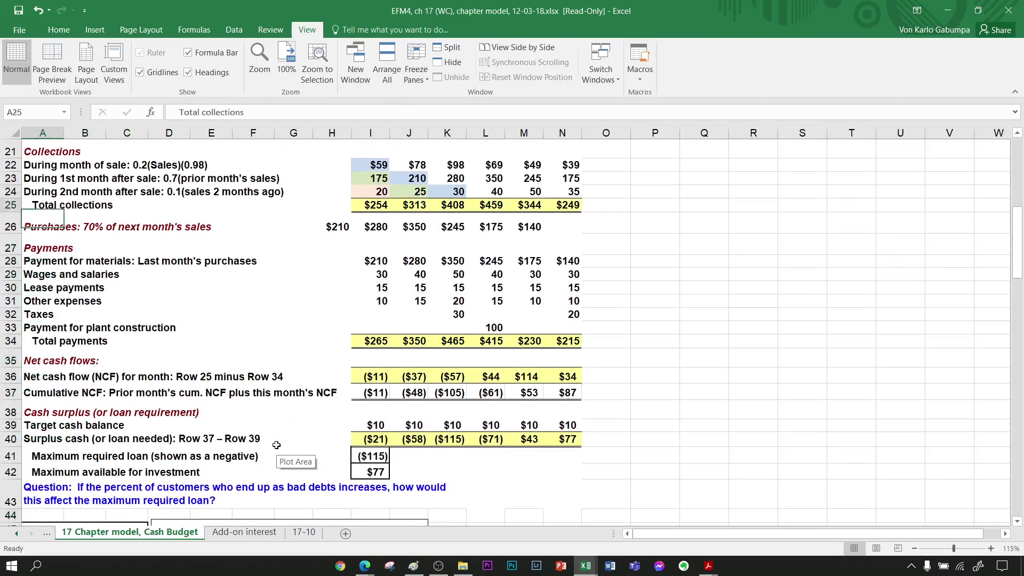
pyautogui.press('Up')
pyautogui.press('Up')
pyautogui.press('Up')
pyautogui.press('Up')
pyautogui.press('Up')
pyautogui.press('Up')
pyautogui.press('Up')
pyautogui.press('Up')
pyautogui.press('Up')
pyautogui.press('Up')
pyautogui.press('Up')
pyautogui.press('Up')
pyautogui.press('Up')
pyautogui.press('Up')
pyautogui.press('Up')
pyautogui.press('Up')
pyautogui.press('Up')
pyautogui.press('Up')
pyautogui.press('Up')
pyautogui.press('Up')
pyautogui.press('Right')
pyautogui.press('Right')
pyautogui.press('Right')
pyautogui.press('Right')
pyautogui.press('Right')
pyautogui.press('Right')
pyautogui.press('Right')
pyautogui.press('Right')
pyautogui.press('Right')
pyautogui.press('Right')
pyautogui.press('Right')
pyautogui.press('Right')
pyautogui.press('Right')
pyautogui.press('Down')
pyautogui.press('Down')
pyautogui.press('Down')
pyautogui.press('Down')
pyautogui.press('Down')
pyautogui.press('Left')
pyautogui.press('Left')
pyautogui.press('Left')
pyautogui.press('Left')
pyautogui.press('Left')
pyautogui.press('Down')
pyautogui.press('Left')
pyautogui.press('Down')
pyautogui.press('Left')
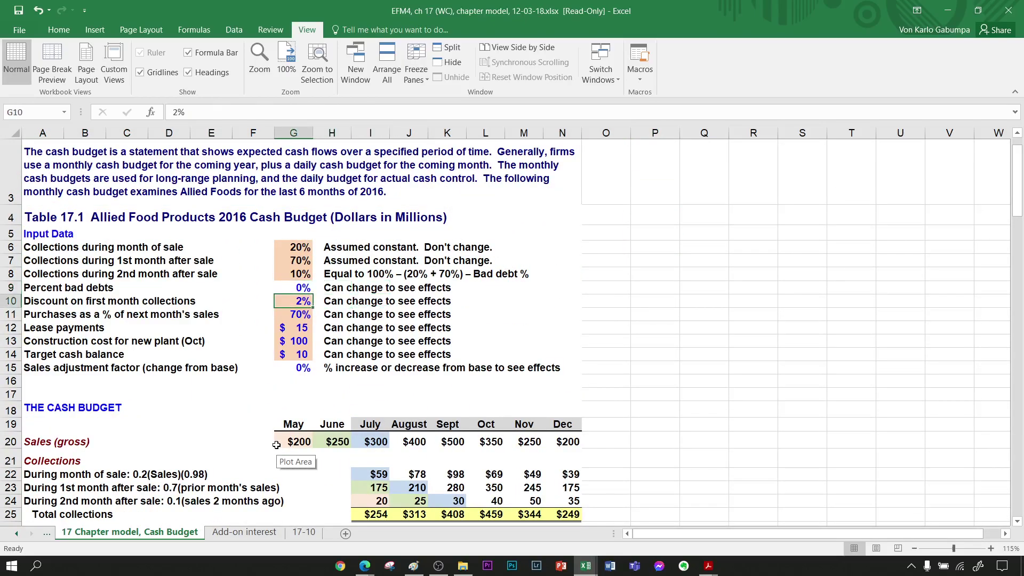
# Return down through the cash budget to the sensitivity analysis table of bad debt percentages.
pyautogui.press('Down')
pyautogui.press('Down')
pyautogui.press('Down')
pyautogui.press('Down')
pyautogui.press('Down')
pyautogui.press('Down')
pyautogui.press('Down')
pyautogui.press('Down')
pyautogui.press('Down')
pyautogui.press('Down')
pyautogui.press('Down')
pyautogui.press('Down')
pyautogui.press('Down')
pyautogui.press('Down')
pyautogui.press('Down')
pyautogui.press('Down')
pyautogui.press('Down')
pyautogui.press('Down')
pyautogui.press('Down')
pyautogui.press('Down')
pyautogui.press('Down')
pyautogui.press('Down')
pyautogui.press('Down')
pyautogui.press('Down')
pyautogui.press('Down')
pyautogui.press('Down')
pyautogui.press('Left')
pyautogui.press('Left')
pyautogui.press('Left')
pyautogui.press('Left')
pyautogui.press('Left')
pyautogui.press('Left')
# Review the bad debt percentages and their maximum required loans, ending at the 0.00% row in A49.
pyautogui.press('Right')
pyautogui.press('Up')
pyautogui.press('Up')
pyautogui.press('Up')
pyautogui.press('Up')
pyautogui.press('Up')
pyautogui.press('Up')
pyautogui.press('Up')
pyautogui.press('Down')
pyautogui.press('Down')
pyautogui.press('Down')
pyautogui.press('Down')
pyautogui.press('Down')
pyautogui.press('Down')
pyautogui.press('Down')
pyautogui.press('Down')
pyautogui.press('Down')
pyautogui.press('Down')
pyautogui.press('Down')
pyautogui.press('Down')
pyautogui.press('Down')
pyautogui.press('Up')
pyautogui.press('Up')
pyautogui.press('Up')
pyautogui.press('Up')
pyautogui.press('Up')
pyautogui.press('Up')
pyautogui.press('Up')
pyautogui.press('Up')
pyautogui.press('Up')
pyautogui.press('Up')
pyautogui.press('Up')
pyautogui.press('Up')
pyautogui.press('Up')
pyautogui.press('Left')
pyautogui.press('Up')
pyautogui.press('Down')
pyautogui.press('Down')
pyautogui.press('Down')
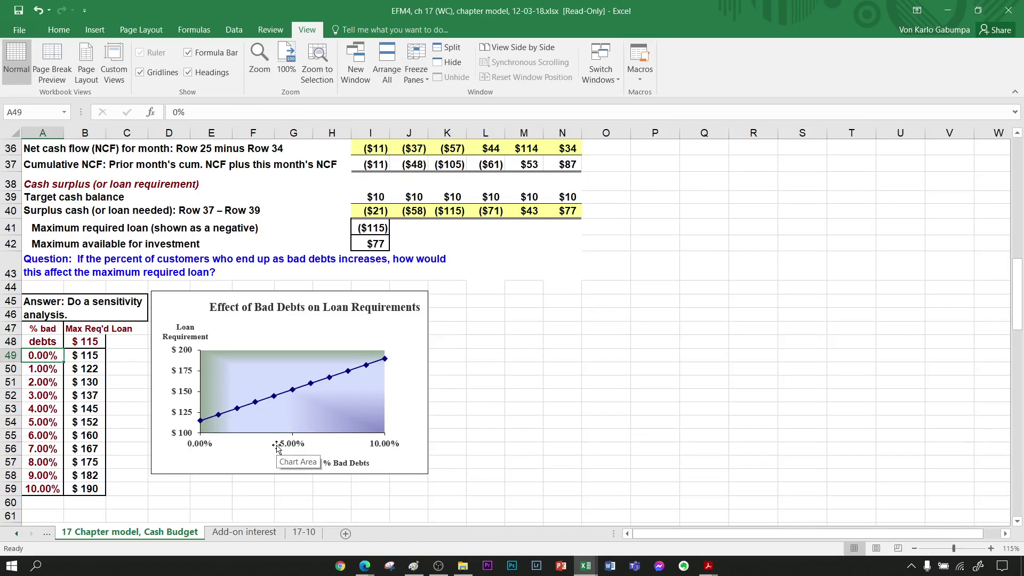
# Inspect the data table formula in B49 for 0.00% bad debts, and continue to the 1.00% rate in A50.
pyautogui.press('Right')
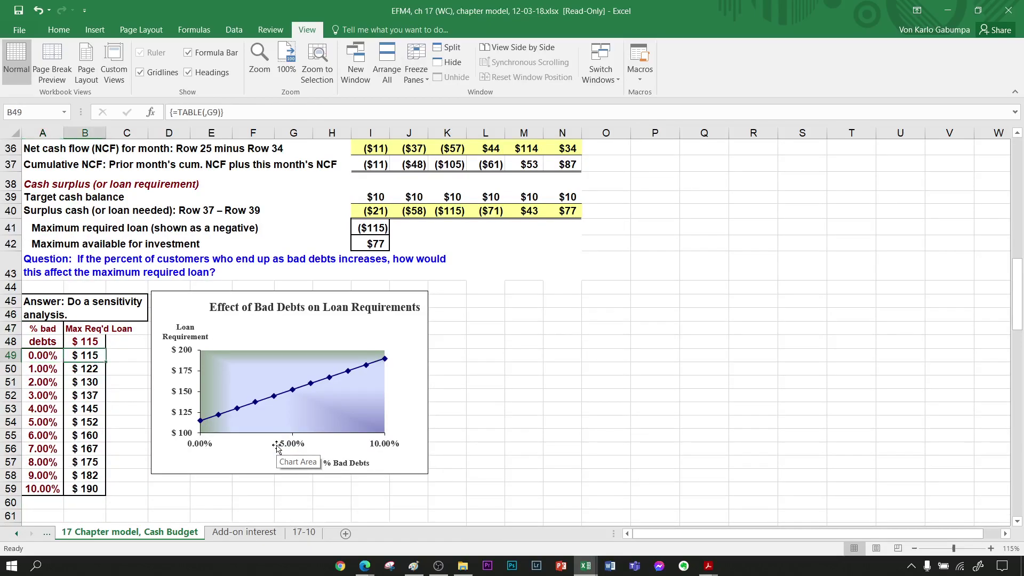
pyautogui.press('Left')
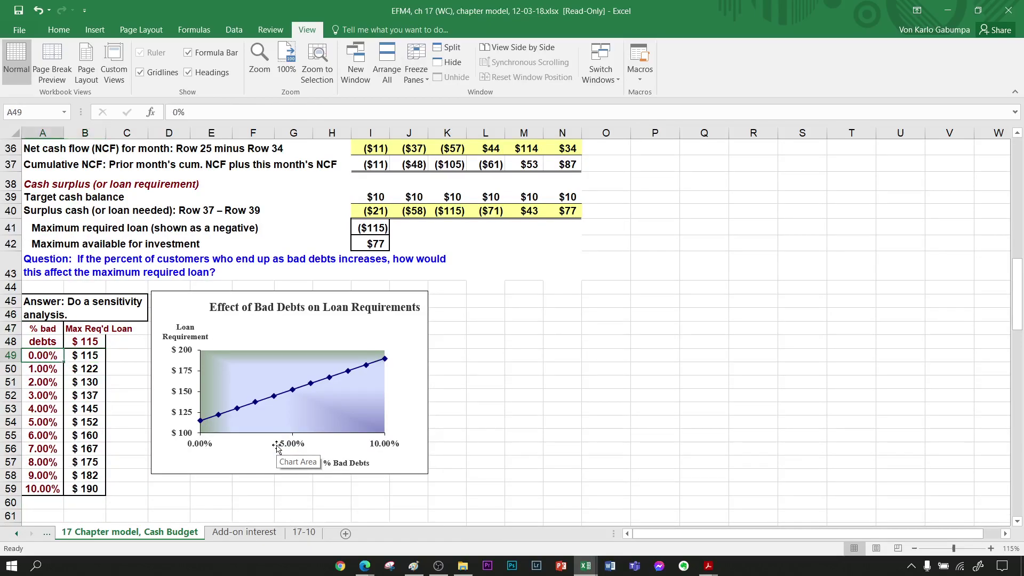
pyautogui.press('Down')
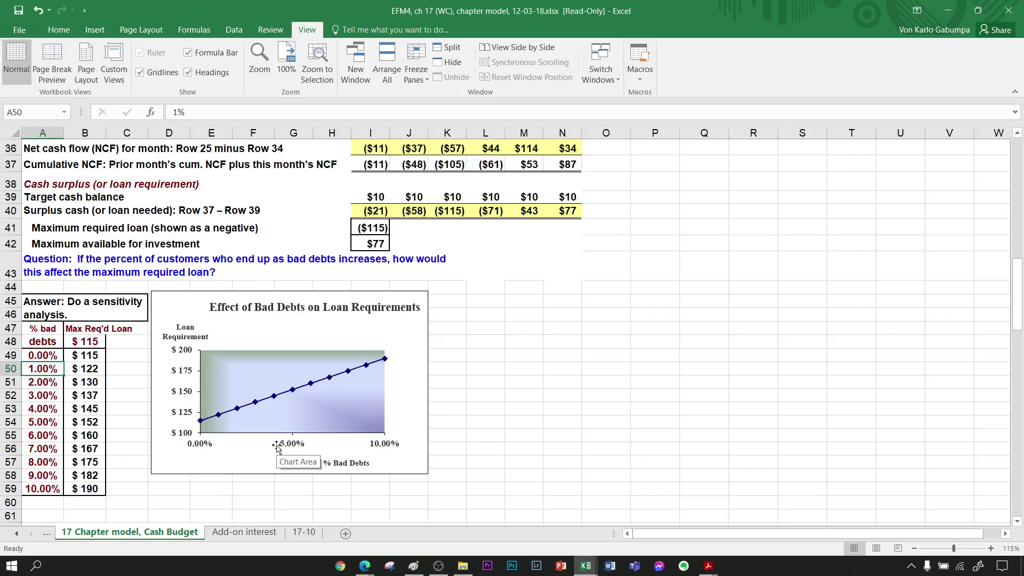
# Go from the 1.00% rate in the sensitivity table to the maximum required loan in I41 and examine it.
pyautogui.press('Right')
pyautogui.press('Right')
pyautogui.press('Up')
pyautogui.press('Right')
pyautogui.press('Right')
pyautogui.press('Right')
pyautogui.press('Up')
pyautogui.press('Up')
pyautogui.press('Up')
pyautogui.press('Right')
pyautogui.press('Up')
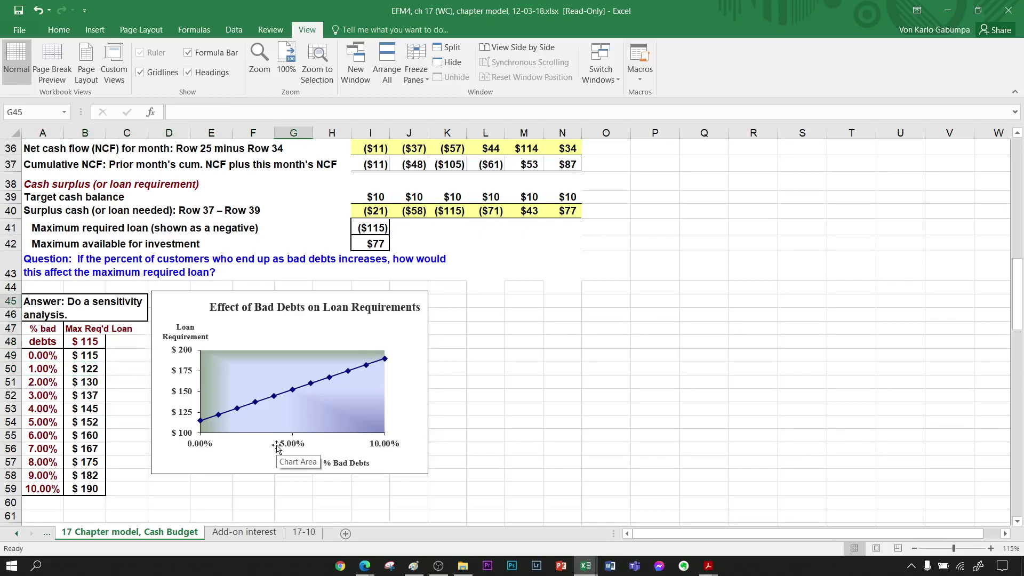
pyautogui.press('Up')
pyautogui.press('Up')
pyautogui.press('Up')
pyautogui.press('Up')
pyautogui.press('Right')
pyautogui.press('Right')
pyautogui.press('Right')
pyautogui.press('Left')
pyautogui.press('Right')
pyautogui.press('Left')
pyautogui.press('Right')
pyautogui.press('Left')
pyautogui.press('Left')
pyautogui.press('Right')
pyautogui.press('Left')
pyautogui.press('Right')
# Set the percent bad debts input in G9 of Table 17.1 to 1%.
pyautogui.press('Up')
pyautogui.press('Up')
pyautogui.press('Up')
pyautogui.press('Up')
pyautogui.press('Up')
pyautogui.press('Up')
pyautogui.press('Up')
pyautogui.press('Up')
pyautogui.press('Up')
pyautogui.press('Up')
pyautogui.press('Up')
pyautogui.press('Up')
pyautogui.press('Up')
pyautogui.press('Up')
pyautogui.press('Up')
pyautogui.press('Up')
pyautogui.press('Up')
pyautogui.press('Up')
pyautogui.press('Up')
pyautogui.press('Up')
pyautogui.press('Up')
pyautogui.press('Up')
pyautogui.press('Up')
pyautogui.press('Up')
pyautogui.press('Up')
pyautogui.press('Up')
pyautogui.press('Up')
pyautogui.press('Up')
pyautogui.press('Up')
pyautogui.press('Up')
pyautogui.press('Up')
pyautogui.press('Left')
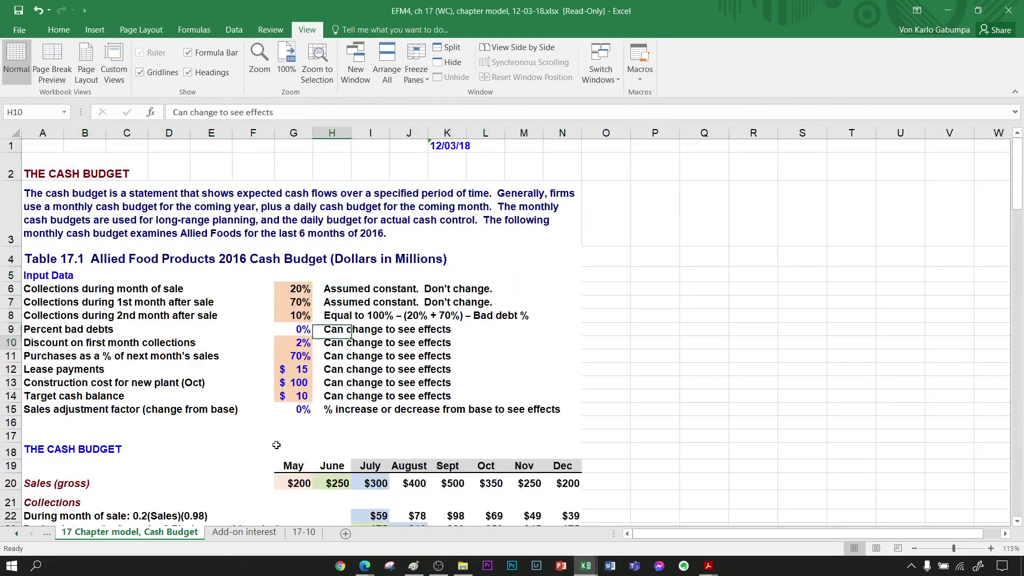
pyautogui.press('Left')
pyautogui.write('q')
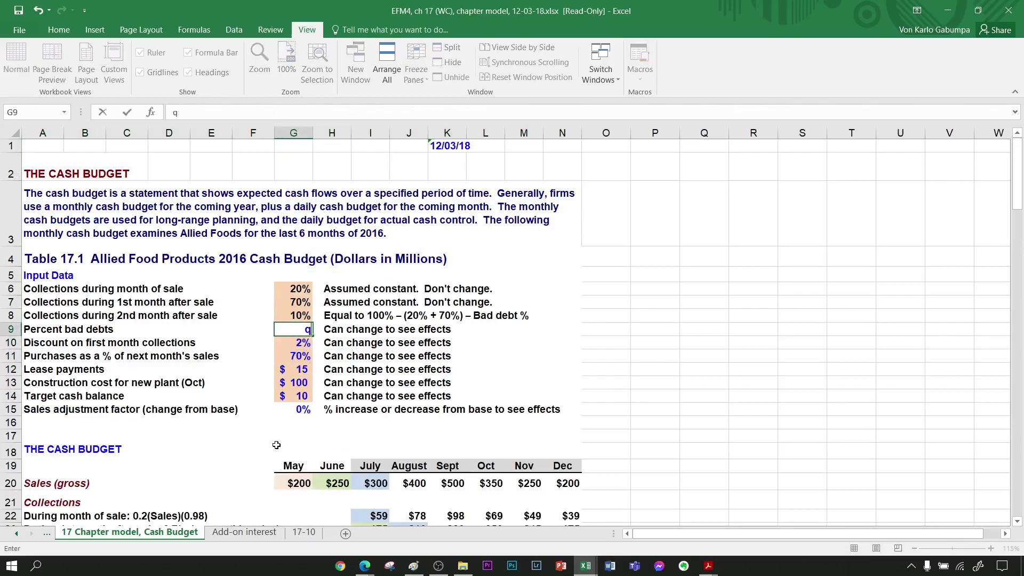
pyautogui.press('Return')
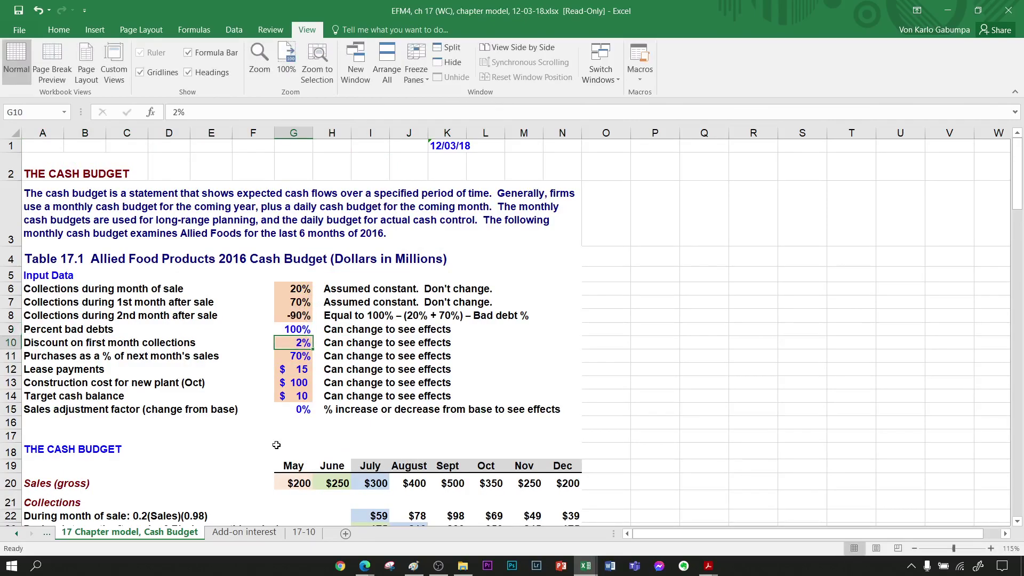
pyautogui.press('Up')
pyautogui.write('1')
pyautogui.press('Return')
# Go down through the cash budget to I41 and check the maximum required loan and its MIN formula.
pyautogui.press('Down')
pyautogui.press('Down')
pyautogui.press('Down')
pyautogui.press('Down')
pyautogui.press('Down')
pyautogui.press('Down')
pyautogui.press('Down')
pyautogui.press('Down')
pyautogui.press('Down')
pyautogui.press('Down')
pyautogui.press('Down')
pyautogui.press('Down')
pyautogui.press('Down')
pyautogui.press('Down')
pyautogui.press('Down')
pyautogui.press('Down')
pyautogui.press('Down')
pyautogui.press('Down')
pyautogui.press('Down')
pyautogui.press('Down')
pyautogui.press('Down')
pyautogui.press('Down')
pyautogui.press('Down')
pyautogui.press('Down')
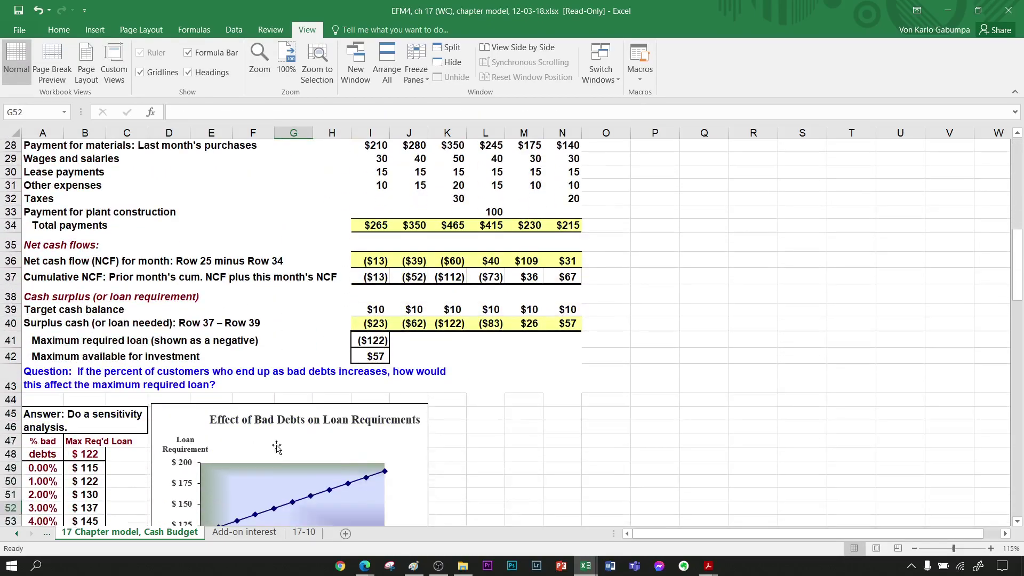
pyautogui.press('Right')
pyautogui.press('Right')
pyautogui.press('Right')
pyautogui.press('Left')
pyautogui.press('Up')
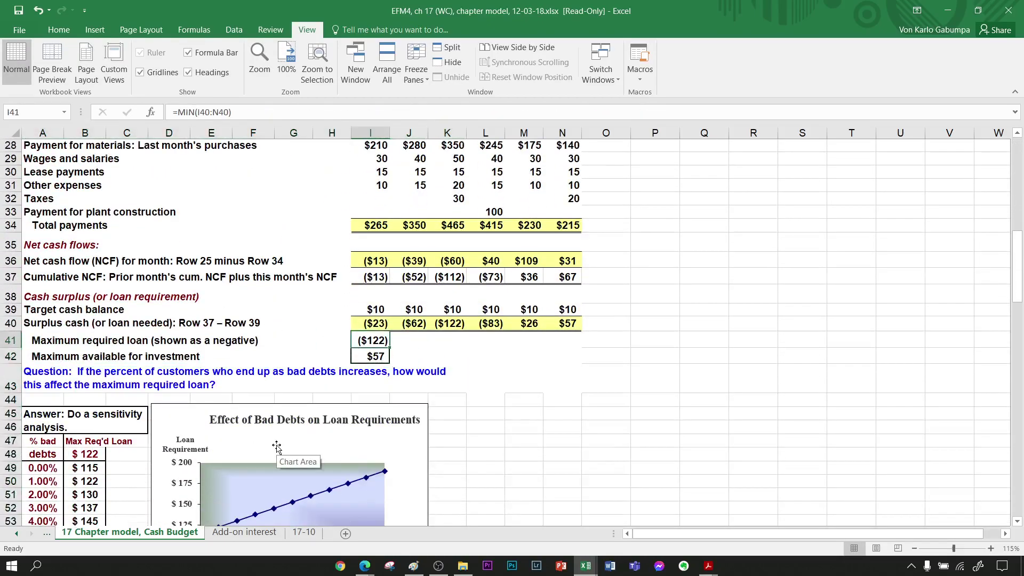
# Compare the maximum required loan with the sensitivity table, ending at the 1.00% bad debts result in B50.
pyautogui.press('Left')
pyautogui.press('Left')
pyautogui.press('Left')
pyautogui.press('Left')
pyautogui.press('Left')
pyautogui.press('Left')
pyautogui.press('Left')
pyautogui.press('Left')
pyautogui.press('Down')
pyautogui.press('Down')
pyautogui.press('Down')
pyautogui.press('Down')
pyautogui.press('Down')
pyautogui.press('Down')
pyautogui.press('Down')
pyautogui.press('Down')
pyautogui.press('Down')
pyautogui.press('Down')
pyautogui.press('Down')
pyautogui.press('Down')
pyautogui.press('Right')
pyautogui.press('Up')
pyautogui.press('Up')
pyautogui.press('Up')
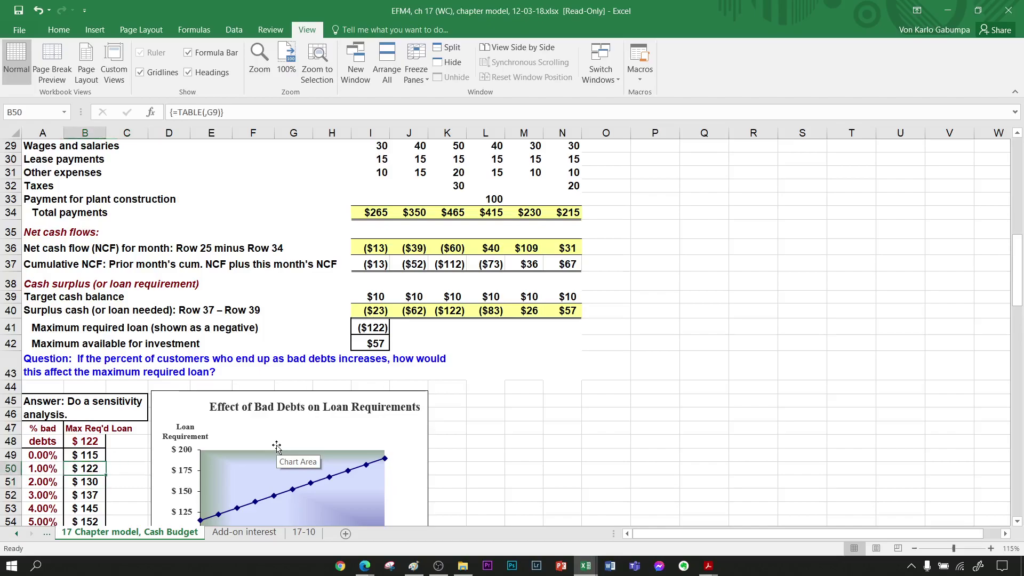
# Highlight the 1.00% bad debts result in B50 with a tan theme fill colour.
pyautogui.hotkey('alt', 'h')
pyautogui.press('h')
pyautogui.press('Down')
pyautogui.press('Right')
pyautogui.press('Right')
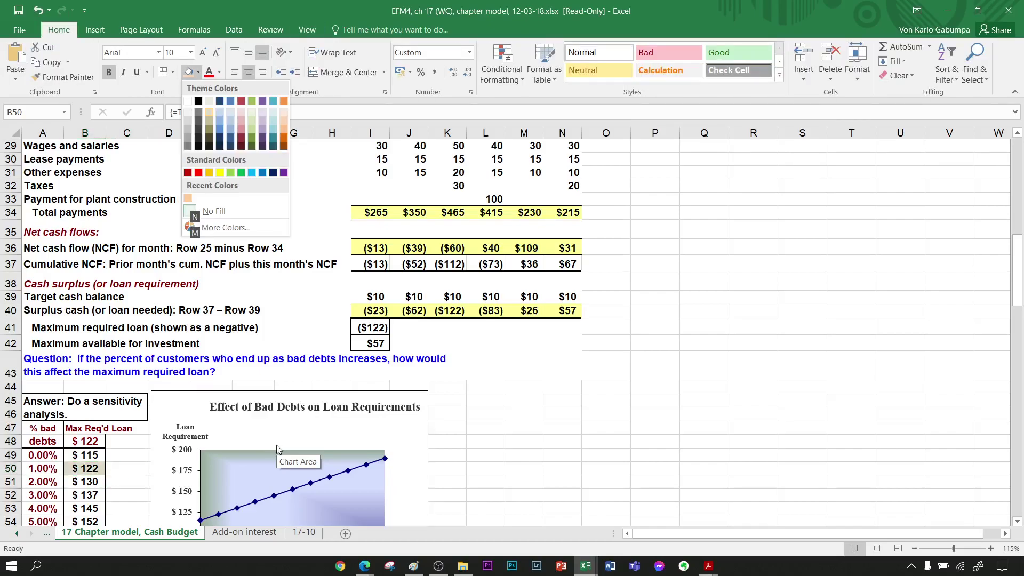
pyautogui.press('Return')
# Set the percent bad debts input in G9 of the assumptions to 2%.
pyautogui.press('Down')
pyautogui.press('Left')
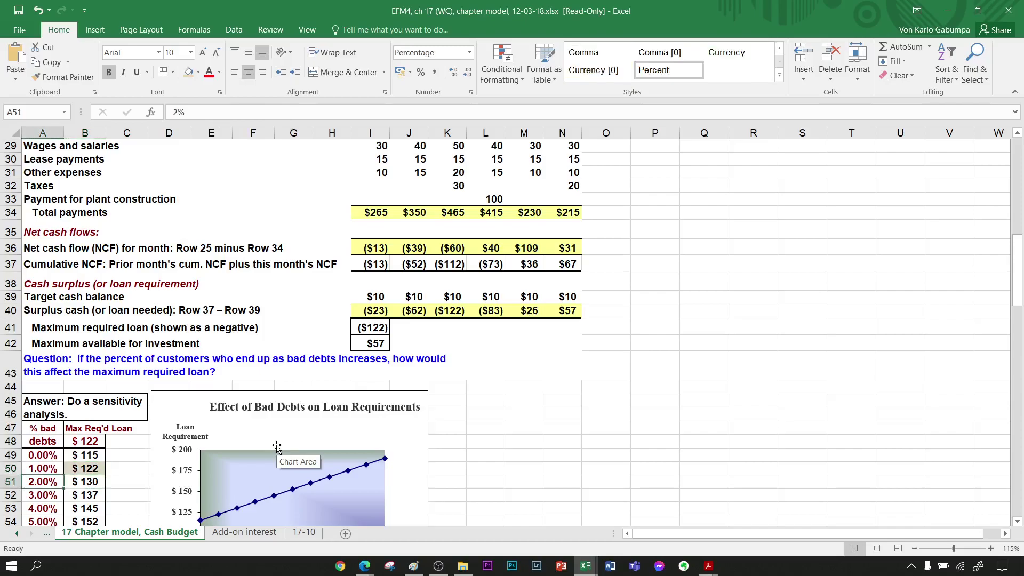
pyautogui.press('Right')
pyautogui.press('Right')
pyautogui.press('Up')
pyautogui.press('Right')
pyautogui.press('Right')
pyautogui.press('Right')
pyautogui.press('Up')
pyautogui.press('Up')
pyautogui.press('Up')
pyautogui.press('Up')
pyautogui.press('Up')
pyautogui.press('Up')
pyautogui.press('Up')
pyautogui.press('Up')
pyautogui.press('Up')
pyautogui.press('Up')
pyautogui.press('Up')
pyautogui.press('Up')
pyautogui.press('Up')
pyautogui.press('Up')
pyautogui.press('Up')
pyautogui.press('Up')
pyautogui.press('Up')
pyautogui.press('Up')
pyautogui.press('Up')
pyautogui.press('Up')
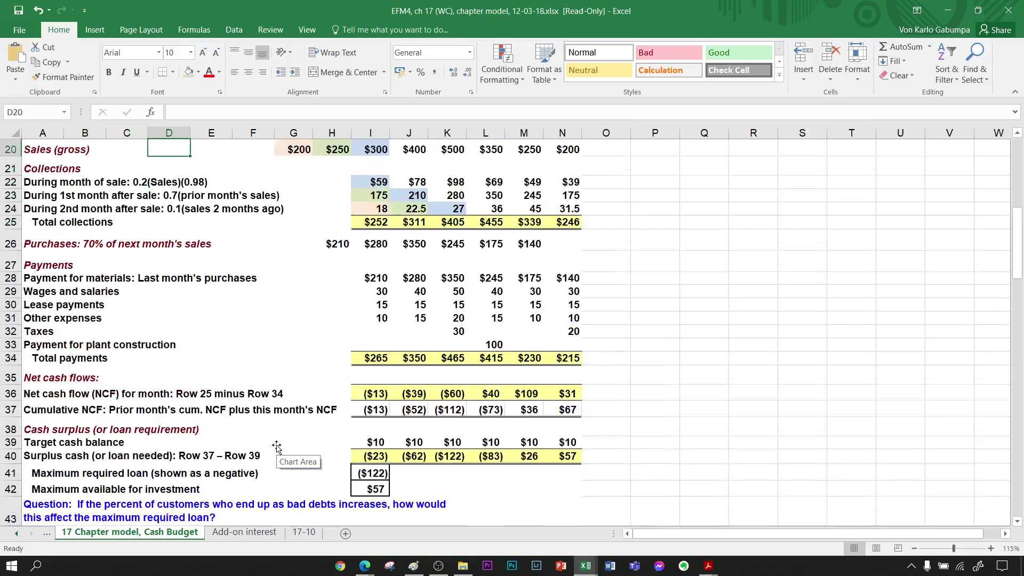
pyautogui.press('Up')
pyautogui.press('Right')
pyautogui.press('Down')
pyautogui.press('Down')
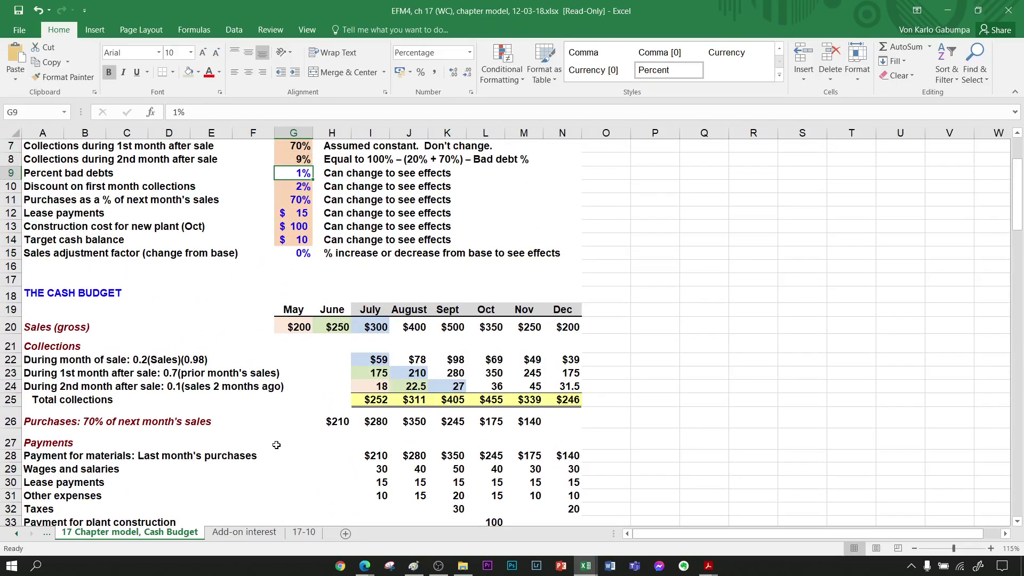
pyautogui.write('2')
pyautogui.press('Return')
# Go down through the cash budget to row 41 and check the maximum required loan.
pyautogui.press('Down')
pyautogui.press('Down')
pyautogui.press('Down')
pyautogui.press('Down')
pyautogui.press('Down')
pyautogui.press('Down')
pyautogui.press('Down')
pyautogui.press('Down')
pyautogui.press('Down')
pyautogui.press('Down')
pyautogui.press('Down')
pyautogui.press('Down')
pyautogui.press('Down')
pyautogui.press('Down')
pyautogui.press('Down')
pyautogui.press('Down')
pyautogui.press('Down')
pyautogui.press('Down')
pyautogui.press('Down')
pyautogui.press('Down')
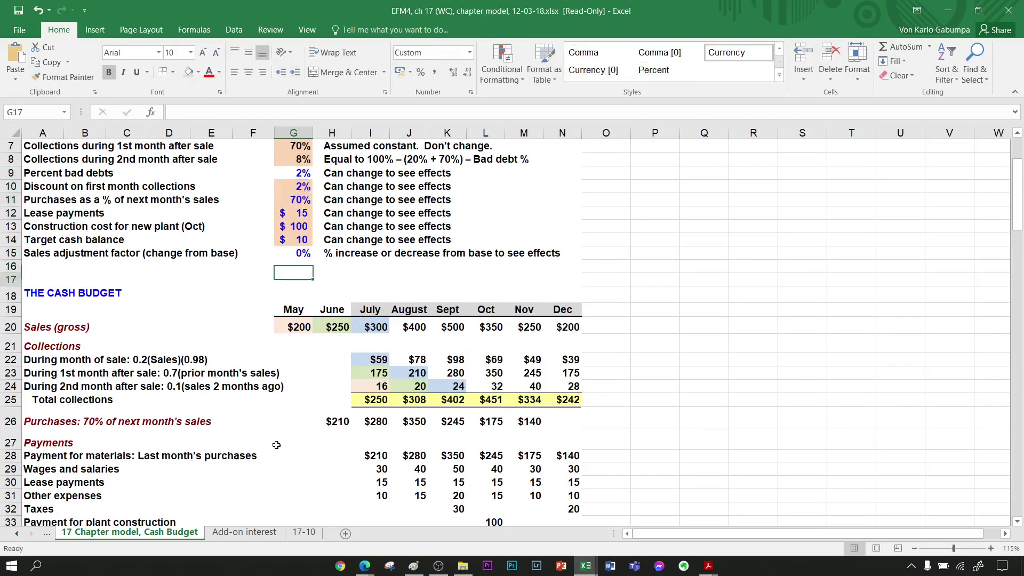
pyautogui.press('Down')
pyautogui.press('Down')
pyautogui.press('Down')
pyautogui.press('Down')
pyautogui.press('Down')
pyautogui.press('Down')
pyautogui.press('Down')
pyautogui.press('Down')
pyautogui.press('Down')
pyautogui.press('Right')
pyautogui.press('Right')
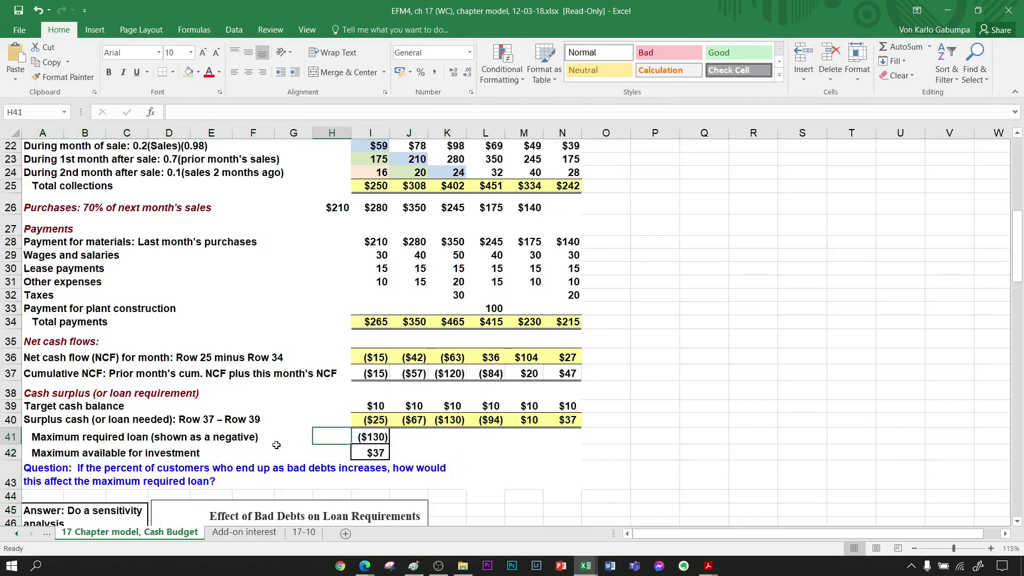
# Compare the maximum required loan with the 2.00% bad debts result in the sensitivity table's loan column.
pyautogui.press('Down')
pyautogui.press('Left')
pyautogui.press('Left')
pyautogui.press('Left')
pyautogui.press('Left')
pyautogui.press('Left')
pyautogui.press('Left')
pyautogui.press('Left')
pyautogui.press('Left')
pyautogui.press('Down')
pyautogui.press('Down')
pyautogui.press('Down')
pyautogui.press('Down')
pyautogui.press('Down')
pyautogui.press('Down')
pyautogui.press('Down')
pyautogui.press('Down')
pyautogui.press('Down')
pyautogui.press('Down')
pyautogui.press('Down')
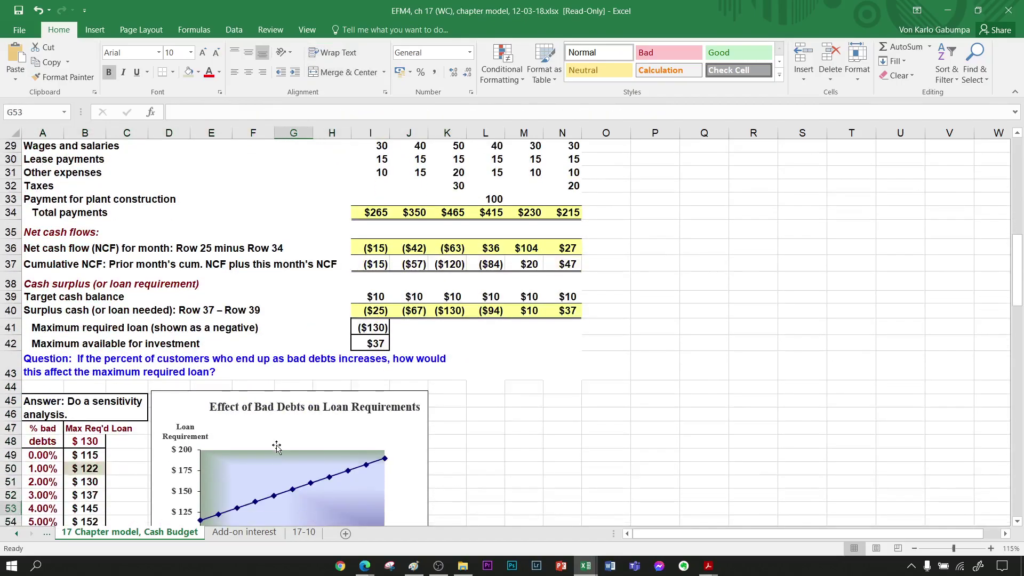
pyautogui.press('Up')
pyautogui.press('Up')
pyautogui.press('Right')
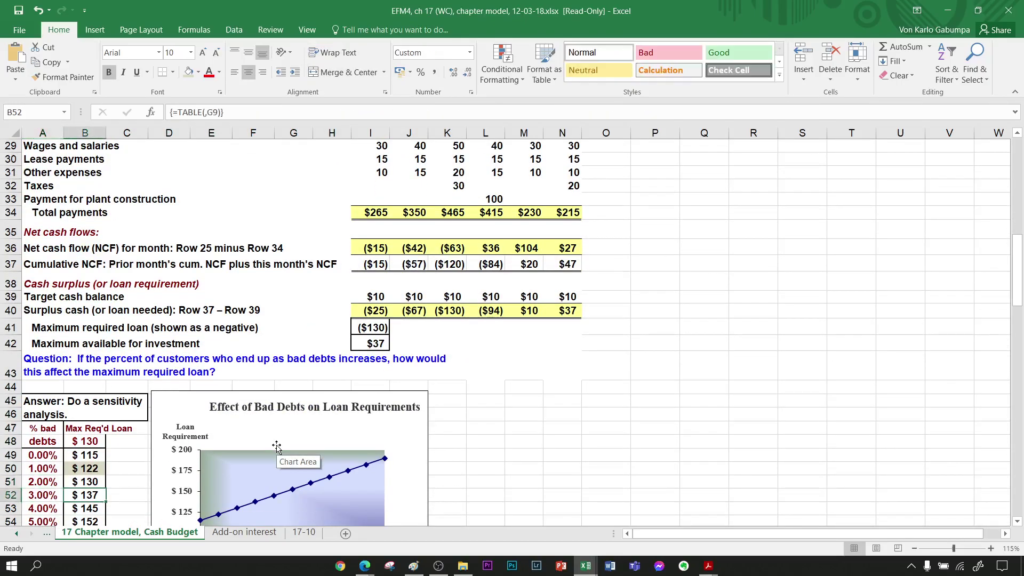
# Review the remaining rows of the bad debts sensitivity table through 10.00% and the accompanying chart.
pyautogui.press('Left')
pyautogui.press('Down')
pyautogui.press('Down')
pyautogui.press('Down')
pyautogui.press('Down')
pyautogui.press('Down')
pyautogui.press('Down')
pyautogui.press('Down')
pyautogui.press('Down')
pyautogui.press('Down')
pyautogui.press('Down')
pyautogui.press('Down')
pyautogui.press('Down')
pyautogui.press('Down')
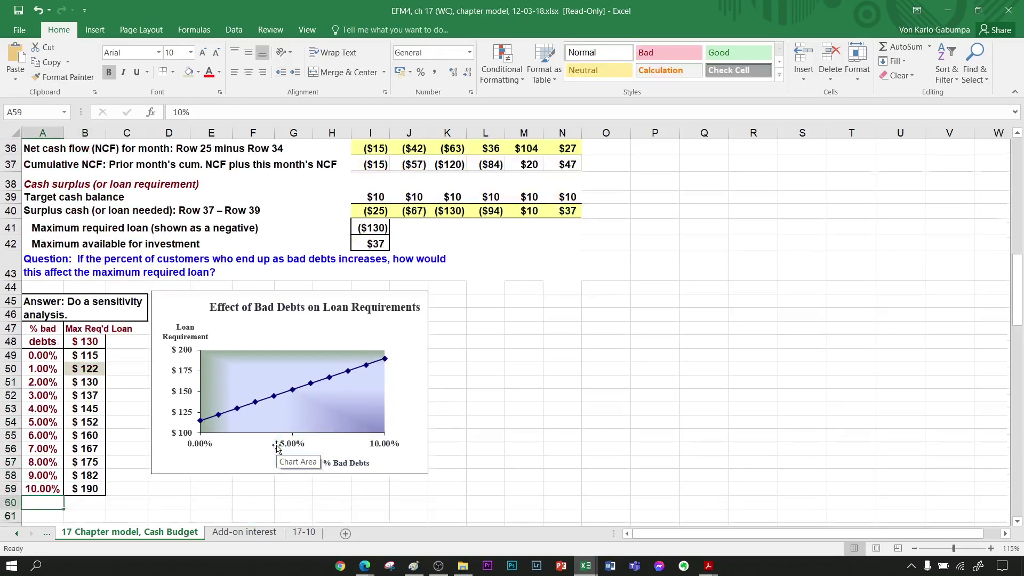
# Examine the 50% sales decline what-if question and the sensitivity table for changes in sales in rows 62 to 74.
pyautogui.press('Down')
pyautogui.press('Down')
pyautogui.press('Down')
pyautogui.press('Down')
pyautogui.press('Down')
pyautogui.press('Down')
pyautogui.press('Down')
pyautogui.press('Down')
pyautogui.press('Down')
pyautogui.press('Down')
pyautogui.press('Down')
pyautogui.press('Down')
pyautogui.press('Down')
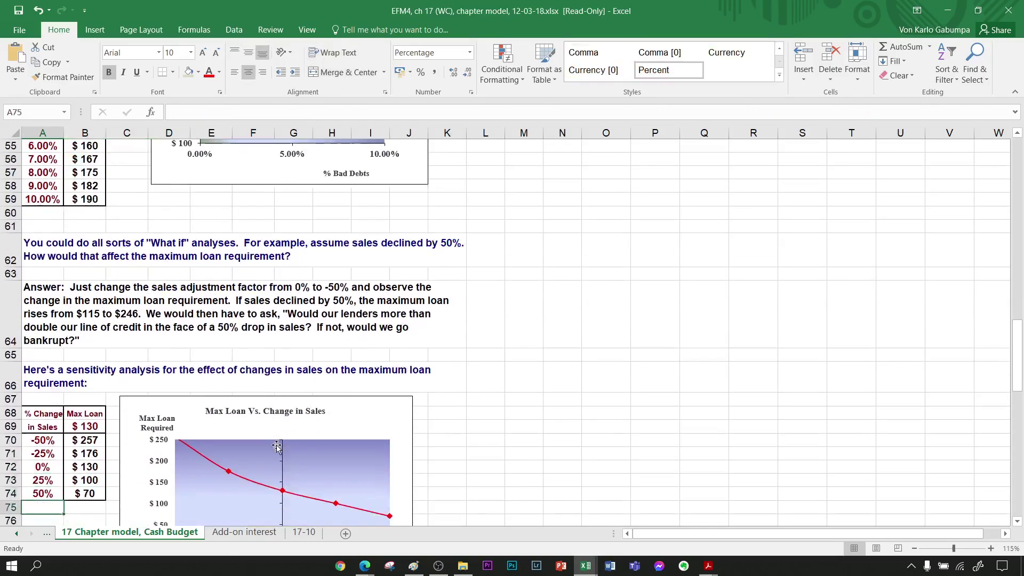
pyautogui.press('Right')
pyautogui.press('Up')
pyautogui.press('Up')
pyautogui.press('Up')
pyautogui.press('Up')
pyautogui.press('Up')
pyautogui.press('Up')
pyautogui.press('Up')
pyautogui.press('Up')
pyautogui.press('Up')
pyautogui.press('Up')
pyautogui.press('Up')
pyautogui.press('Up')
pyautogui.press('Up')
pyautogui.press('Up')
pyautogui.press('Up')
pyautogui.press('Up')
pyautogui.press('Up')
pyautogui.press('Up')
pyautogui.press('Up')
pyautogui.press('Up')
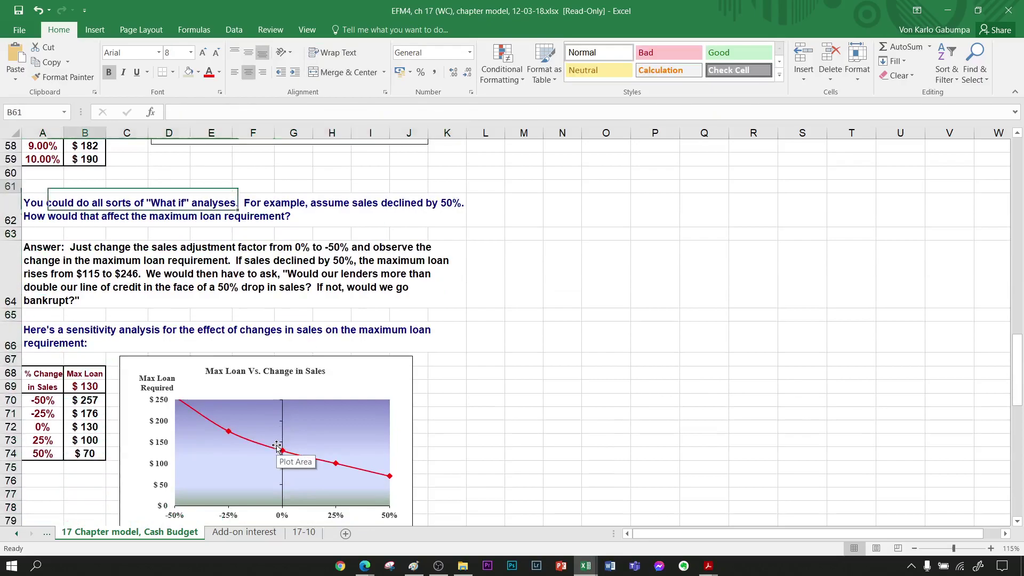
# Go down to the two-way Maximum Loan Required table for change in sales and bad debt percentage, reaching row 88.
pyautogui.press('Down')
pyautogui.press('Down')
pyautogui.press('Down')
pyautogui.press('Down')
pyautogui.press('Down')
pyautogui.press('Down')
pyautogui.press('Down')
pyautogui.press('Down')
pyautogui.press('Down')
pyautogui.press('Down')
pyautogui.press('Down')
pyautogui.press('Down')
pyautogui.press('Down')
pyautogui.press('Down')
pyautogui.press('Down')
pyautogui.press('Down')
pyautogui.press('Down')
pyautogui.press('Down')
pyautogui.press('Down')
pyautogui.press('Down')
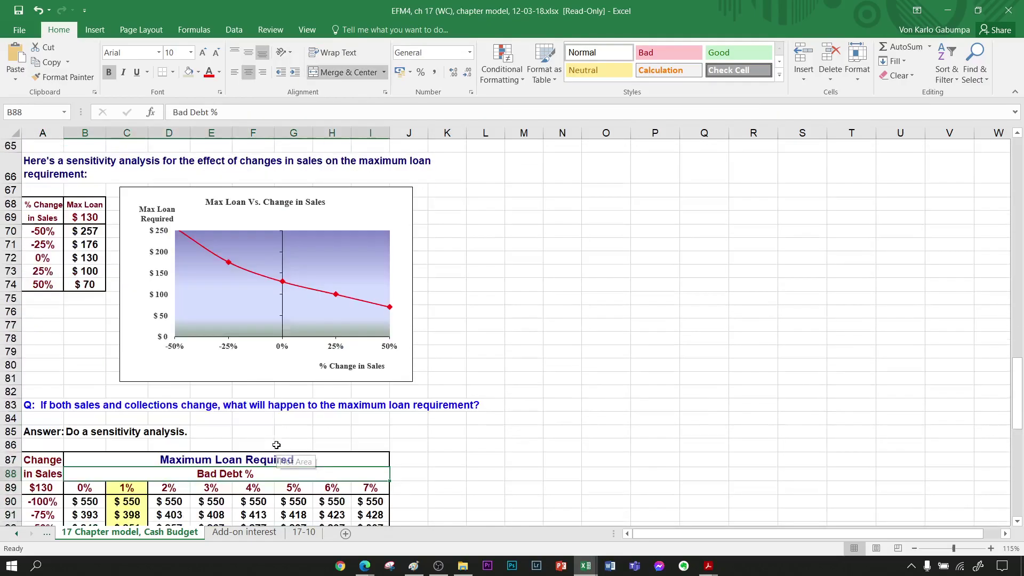
# Examine the two-way Maximum Loan Required table down to the concluding note in row 101.
pyautogui.press('Left')
pyautogui.press('Down')
pyautogui.press('Down')
pyautogui.press('Down')
pyautogui.press('Down')
pyautogui.press('Down')
pyautogui.press('Down')
pyautogui.press('Down')
pyautogui.press('Down')
pyautogui.press('Down')
pyautogui.press('Down')
pyautogui.press('Down')
pyautogui.press('Down')
pyautogui.press('Down')
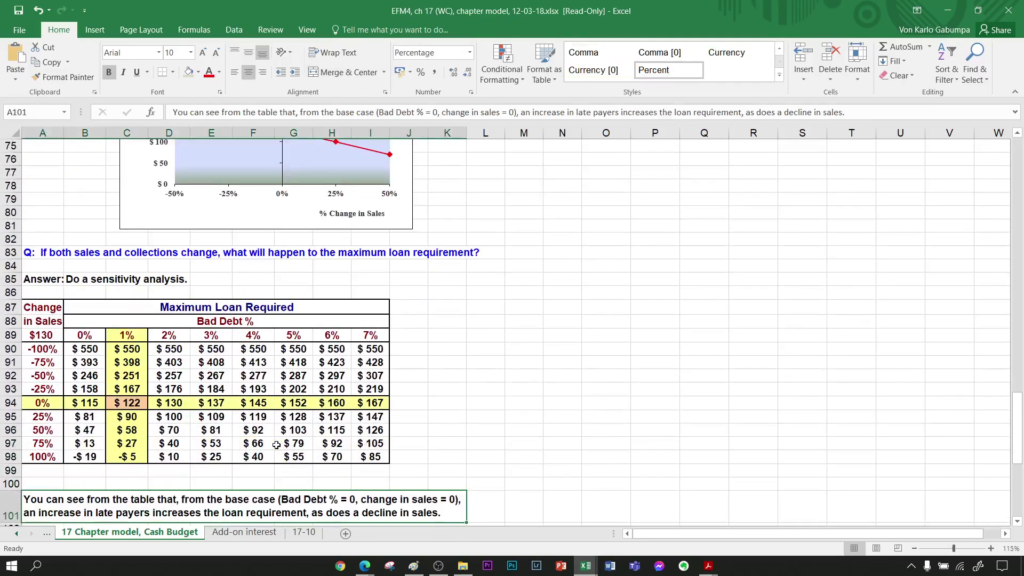
pyautogui.press('Right')
pyautogui.press('Left')
# Go back up past the sensitivity tables to the cash budget's input data and collections rows.
pyautogui.press('Up')
pyautogui.press('Up')
pyautogui.press('Up')
pyautogui.press('Up')
pyautogui.press('Up')
pyautogui.press('Up')
pyautogui.press('Up')
pyautogui.press('Up')
pyautogui.press('Up')
pyautogui.press('Up')
pyautogui.press('Up')
pyautogui.press('Up')
pyautogui.press('Up')
pyautogui.press('Up')
pyautogui.press('Up')
pyautogui.press('Up')
pyautogui.press('Up')
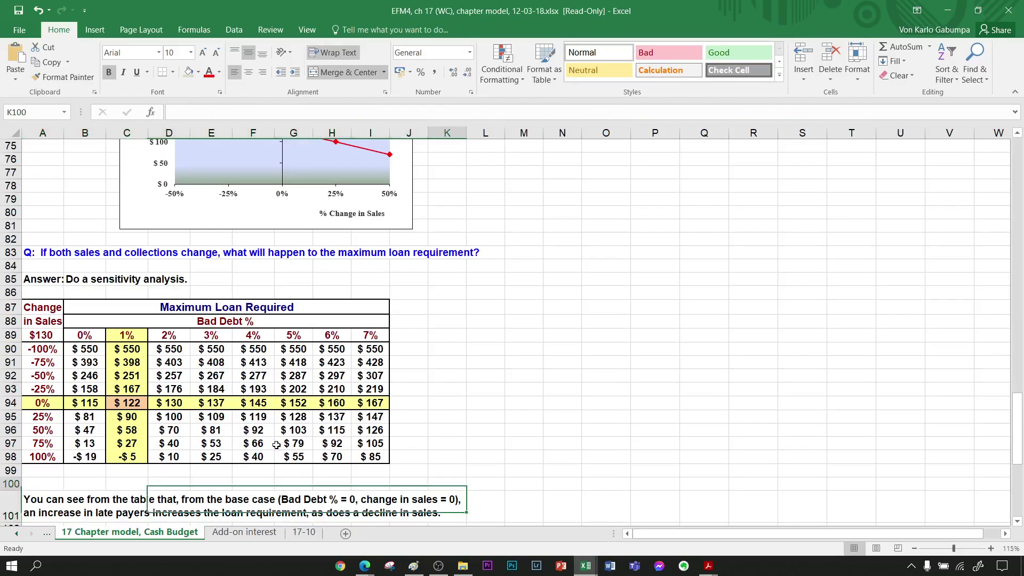
pyautogui.press('Up')
pyautogui.press('Up')
pyautogui.press('Up')
pyautogui.press('Up')
pyautogui.press('Up')
pyautogui.press('Up')
pyautogui.press('Up')
pyautogui.press('Up')
pyautogui.press('Up')
pyautogui.press('Up')
pyautogui.press('Up')
pyautogui.press('Up')
pyautogui.press('Up')
pyautogui.press('Up')
pyautogui.press('Up')
pyautogui.press('Up')
pyautogui.press('Up')
pyautogui.press('Up')
pyautogui.press('Up')
pyautogui.press('Up')
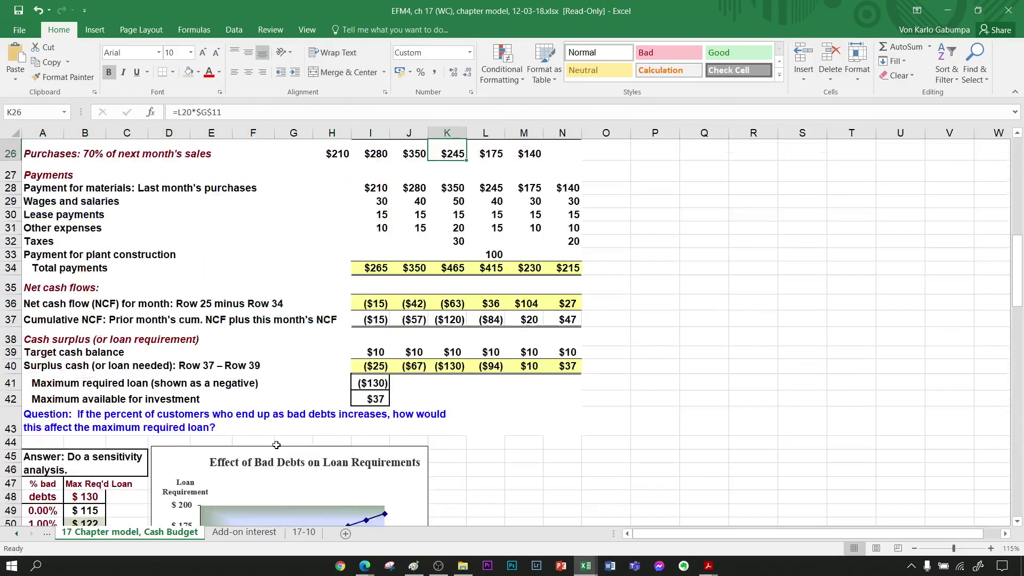
pyautogui.press('Down')
pyautogui.press('Down')
pyautogui.press('Down')
pyautogui.press('Down')
pyautogui.press('Down')
pyautogui.press('Down')
pyautogui.press('Down')
pyautogui.press('Down')
pyautogui.press('Down')
pyautogui.press('Down')
pyautogui.press('Down')
pyautogui.press('Down')
pyautogui.press('Down')
pyautogui.press('Down')
pyautogui.press('Down')
pyautogui.press('Down')
pyautogui.press('Down')
pyautogui.press('Down')
pyautogui.press('Down')
pyautogui.press('Down')
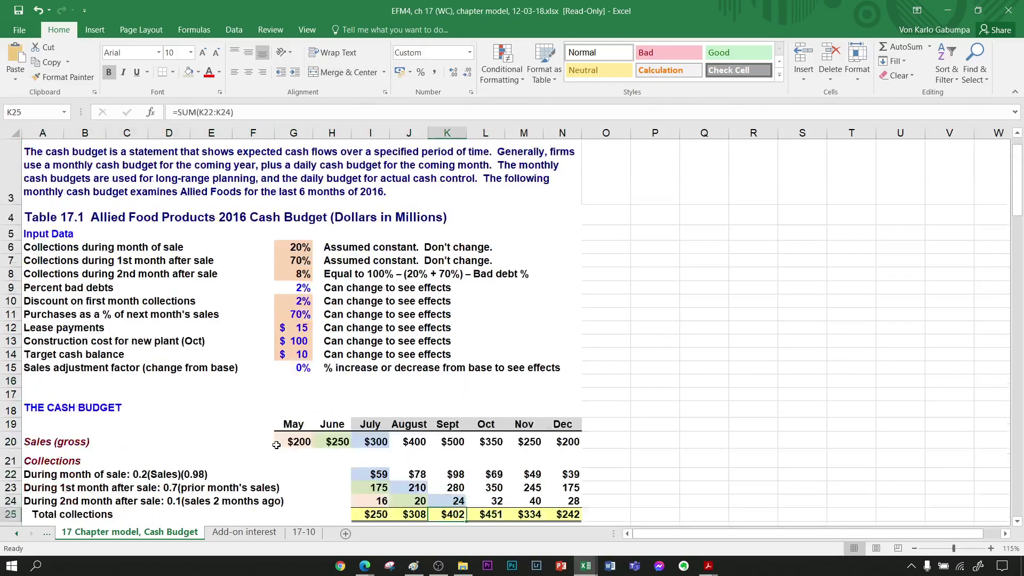
pyautogui.press('Left')
pyautogui.press('Left')
# Go down to rows 41 and 42 and check the July-column formula for the maximum required loan.
pyautogui.scroll(-5, 277, 445)
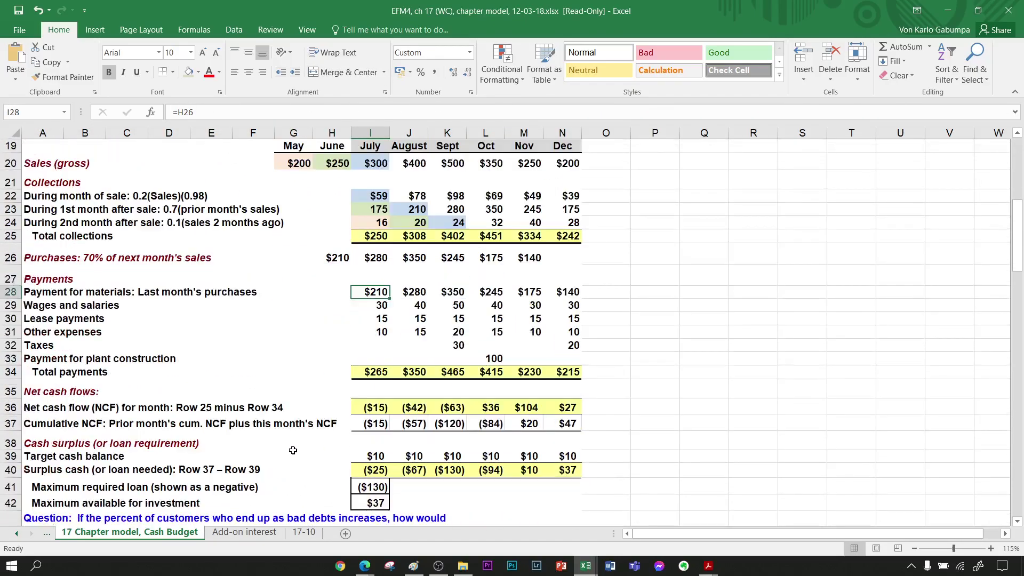
pyautogui.scroll(-2, 293, 450)
pyautogui.click(278, 408)
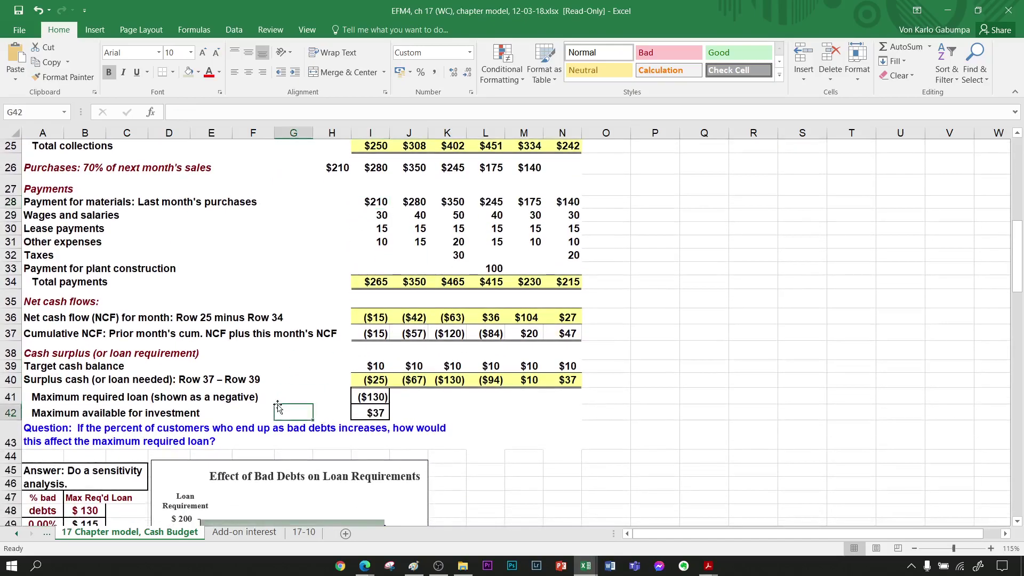
pyautogui.press('Right')
pyautogui.press('Up')
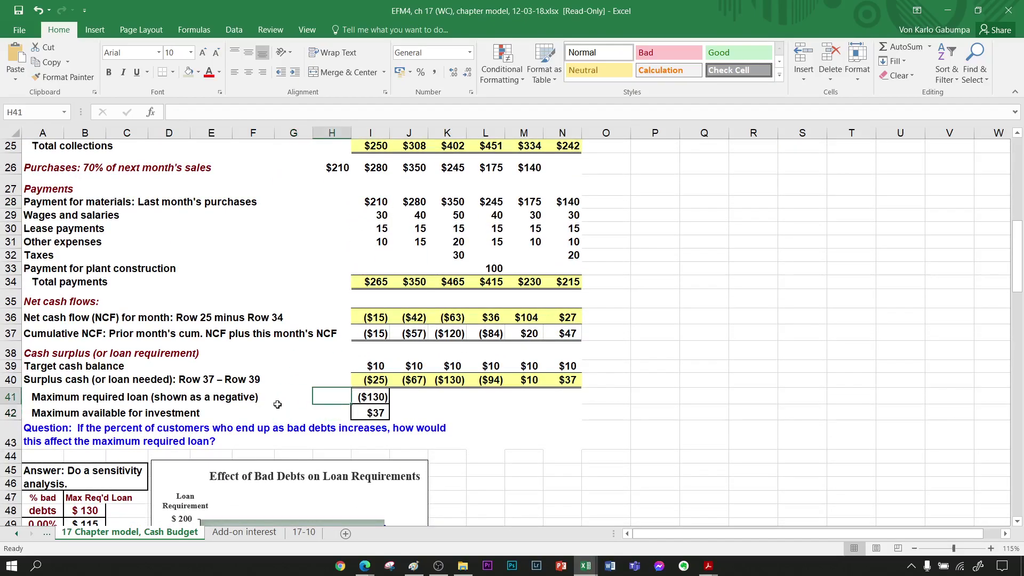
pyautogui.click(376, 412)
pyautogui.press('Left')
pyautogui.press('Up')
pyautogui.press('Right')
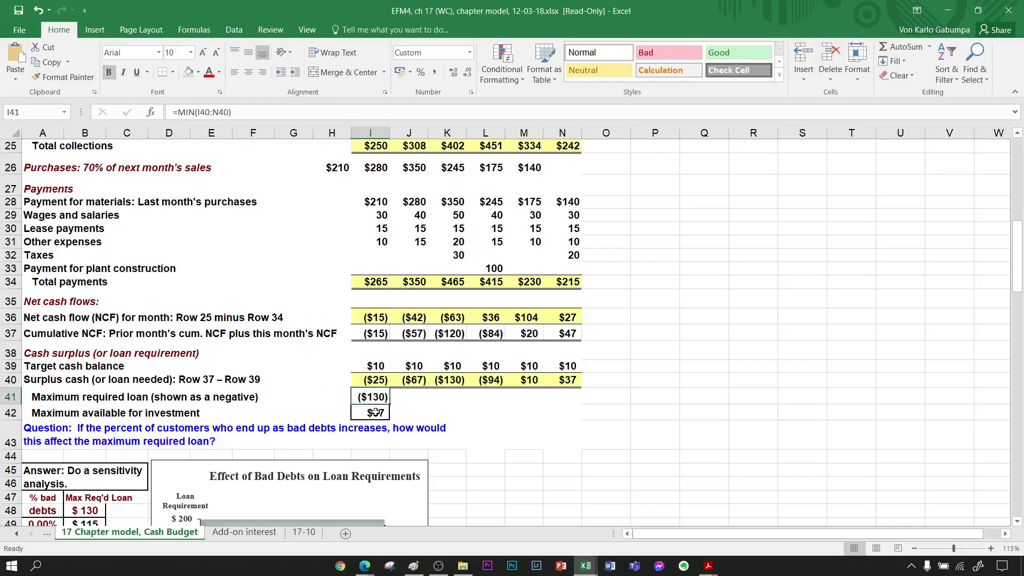
# Review the labels and results for the maximum required loan and the maximum available for investment.
pyautogui.press('Left')
pyautogui.press('Right')
pyautogui.press('Left')
pyautogui.press('Home')
pyautogui.press('Right')
pyautogui.press('Right')
pyautogui.press('Right')
pyautogui.press('Right')
pyautogui.press('Right')
pyautogui.press('Right')
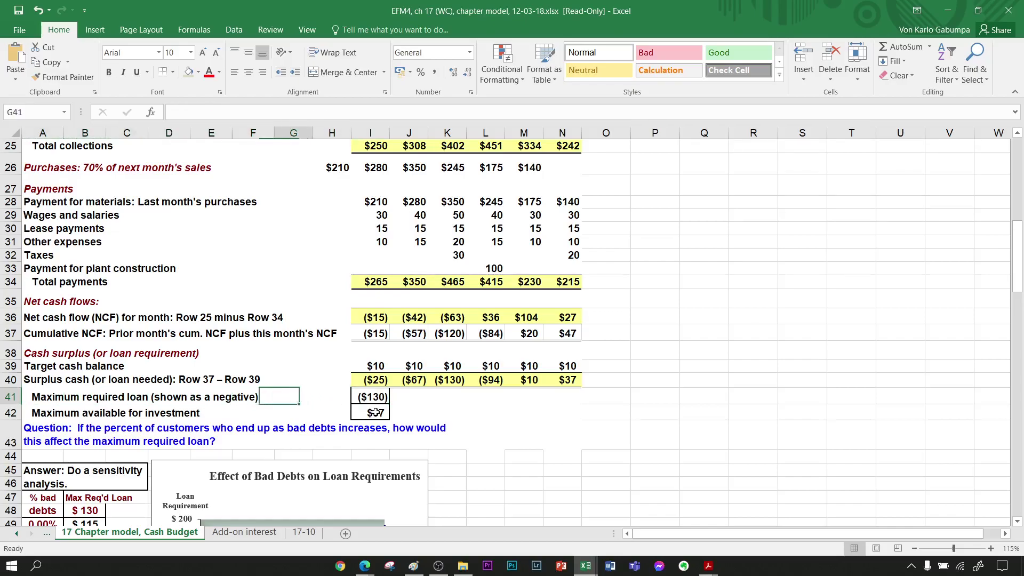
pyautogui.press('Down')
pyautogui.press('Up')
pyautogui.press('Right')
pyautogui.press('Left')
pyautogui.press('Down')
pyautogui.press('Right')
pyautogui.press('Up')
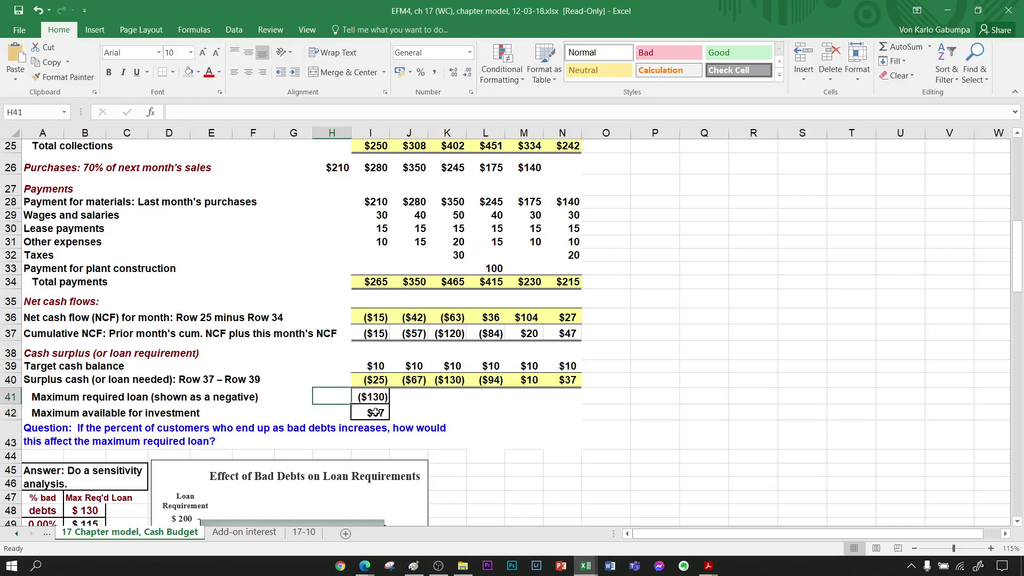
pyautogui.press('Right')
pyautogui.press('Down')
pyautogui.press('Right')
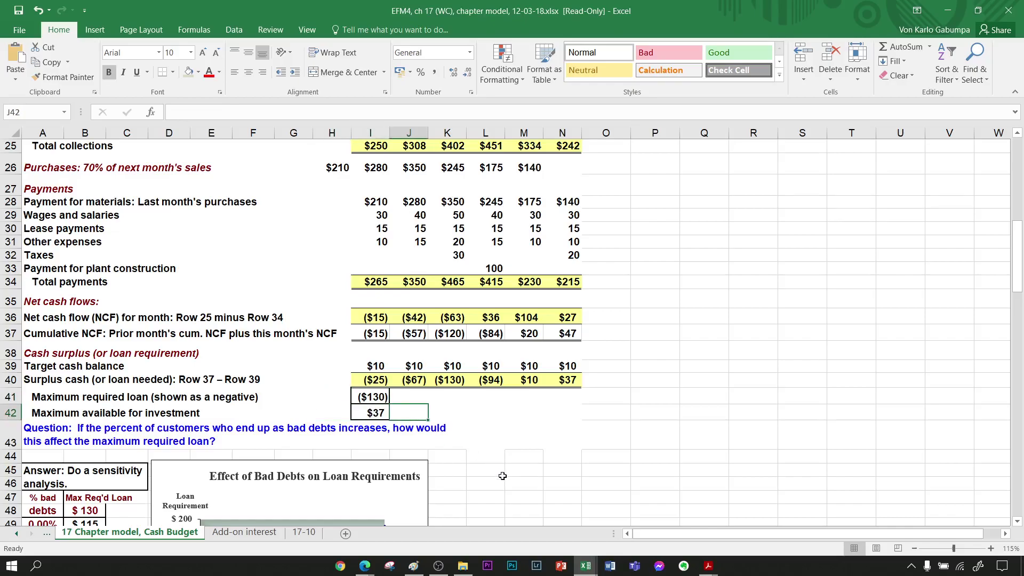
# Switch to the MindTap textbook in the browser and read the Chapter 17 passages on Allied's maximum required loan and line of credit.
pyautogui.hotkey('alt', 'Tab')
pyautogui.scroll(-3, 505, 451)
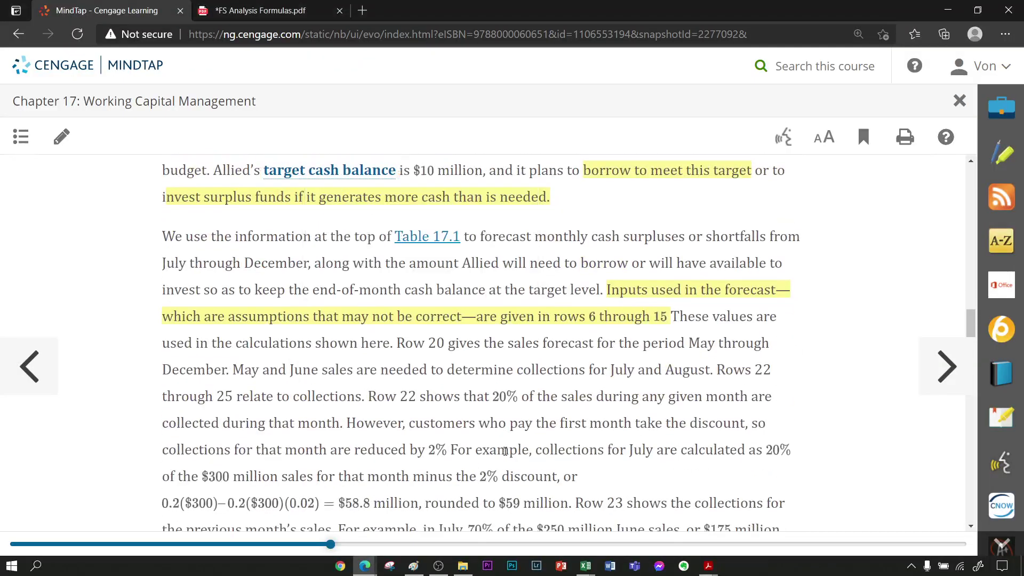
pyautogui.scroll(-5, 505, 451)
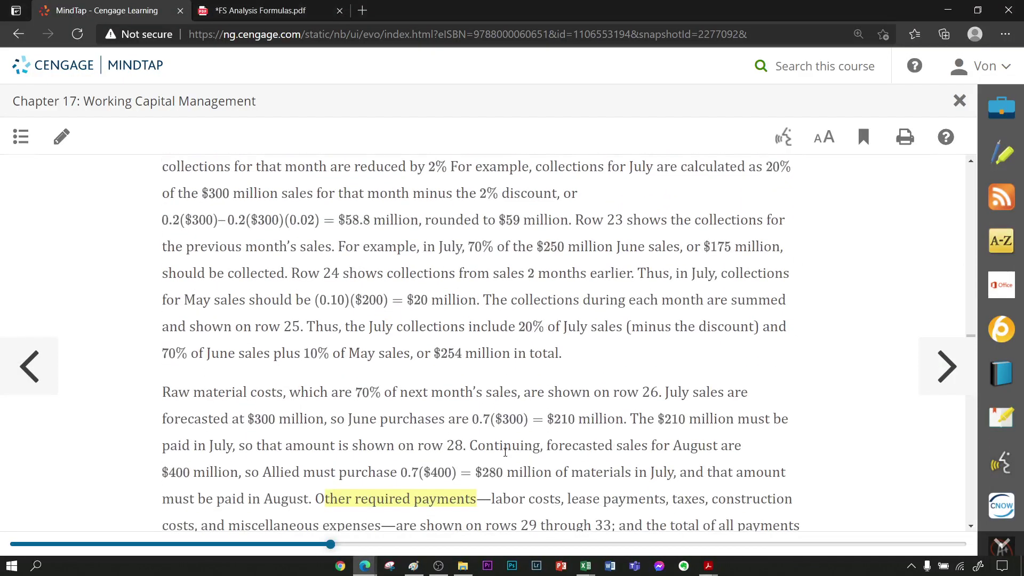
pyautogui.scroll(-14, 505, 452)
pyautogui.scroll(-5, 506, 452)
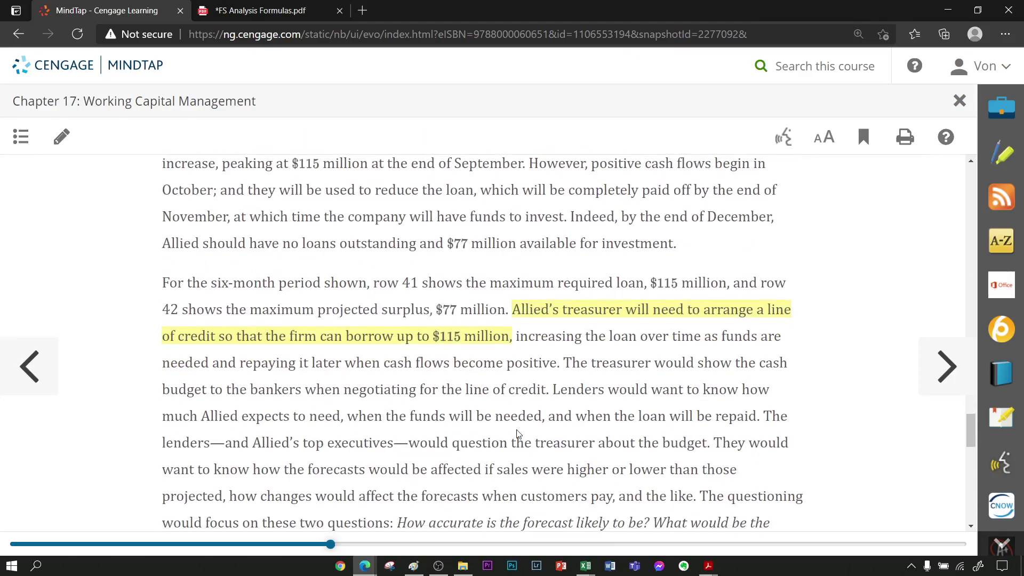
pyautogui.scroll(3, 517, 433)
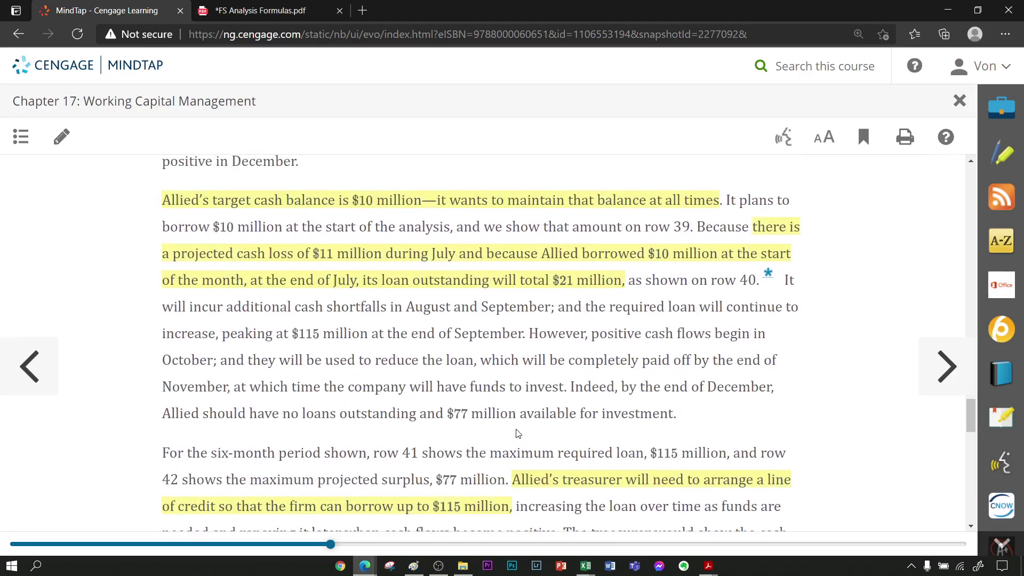
pyautogui.scroll(-4, 517, 430)
pyautogui.scroll(-6, 517, 430)
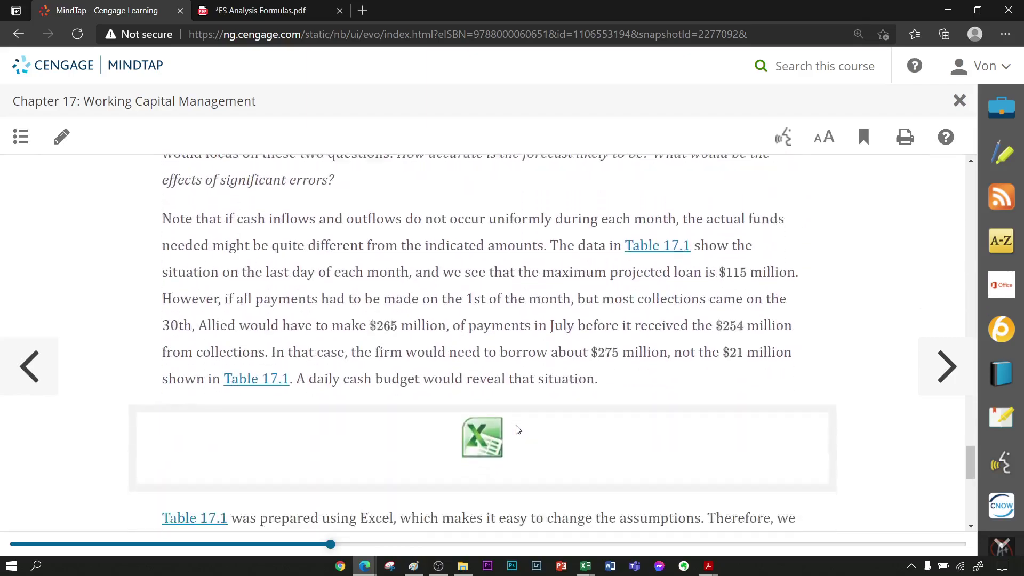
pyautogui.scroll(-3, 518, 428)
pyautogui.scroll(13, 517, 427)
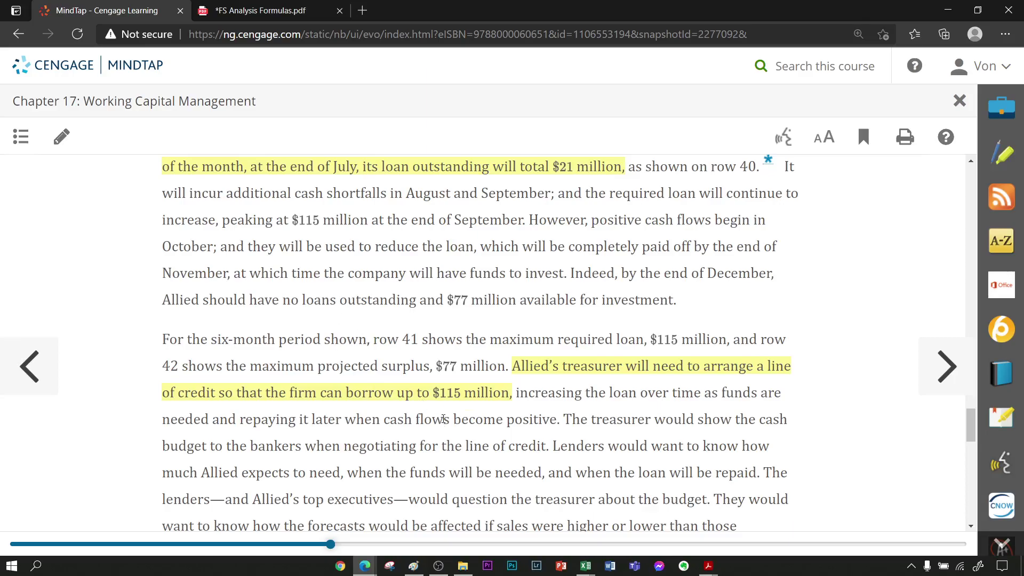
# Switch back to the Excel workbook and return to the maximum required loan in row 41.
pyautogui.hotkey('alt', 'Tab')
pyautogui.click(200, 412)
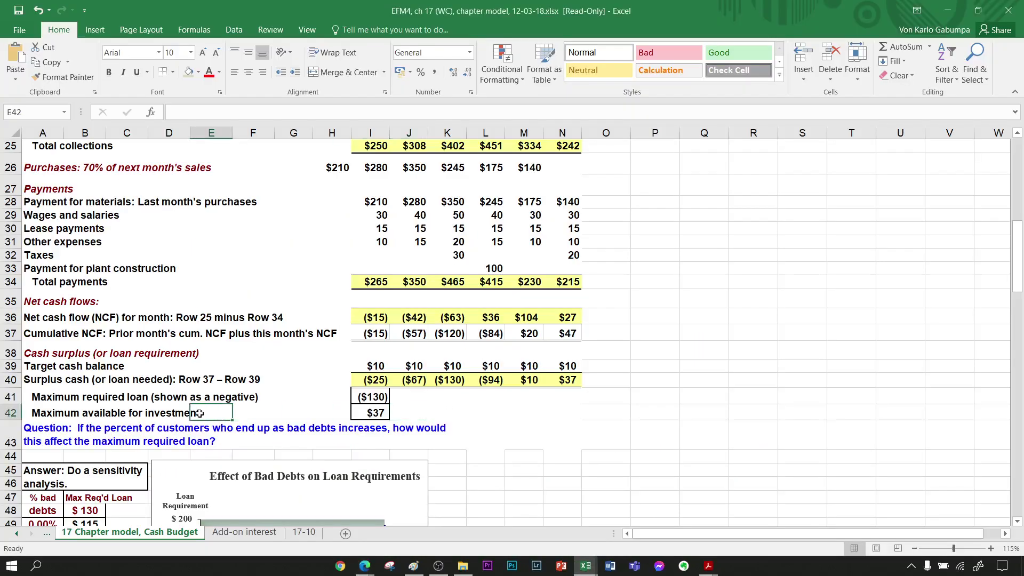
pyautogui.press('Left')
pyautogui.press('Up')
pyautogui.press('Left')
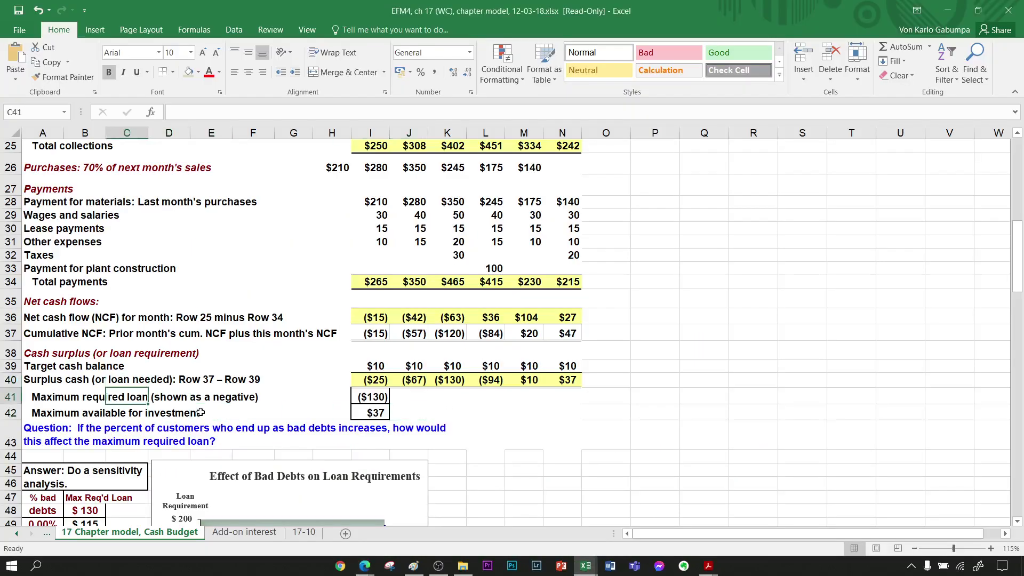
pyautogui.press('Left')
pyautogui.hotkey('ctrl', 'Right')
# Set the percent bad debts in the input data to 0%.
pyautogui.press('Up')
pyautogui.press('Up')
pyautogui.press('Up')
pyautogui.press('Up')
pyautogui.press('Up')
pyautogui.press('Up')
pyautogui.press('Up')
pyautogui.press('Up')
pyautogui.press('Up')
pyautogui.press('Up')
pyautogui.press('Up')
pyautogui.press('Up')
pyautogui.press('Up')
pyautogui.press('Up')
pyautogui.press('Up')
pyautogui.press('Up')
pyautogui.press('Up')
pyautogui.press('Up')
pyautogui.press('Up')
pyautogui.press('Up')
pyautogui.press('Up')
pyautogui.press('Up')
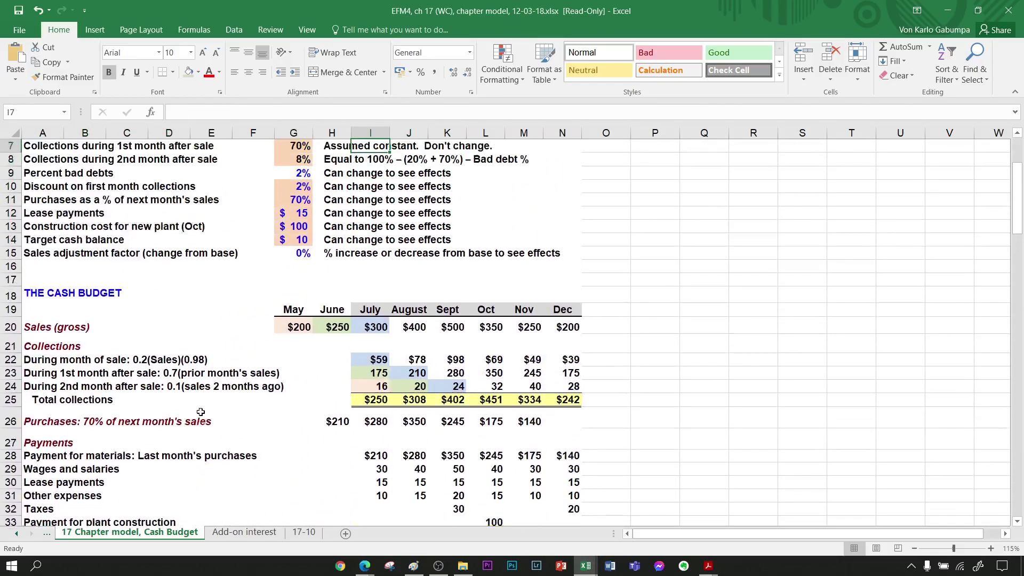
pyautogui.press('Left')
pyautogui.press('Left')
pyautogui.press('Down')
pyautogui.press('Down')
pyautogui.press('Down')
pyautogui.press('Down')
pyautogui.press('Down')
pyautogui.press('Down')
pyautogui.press('Down')
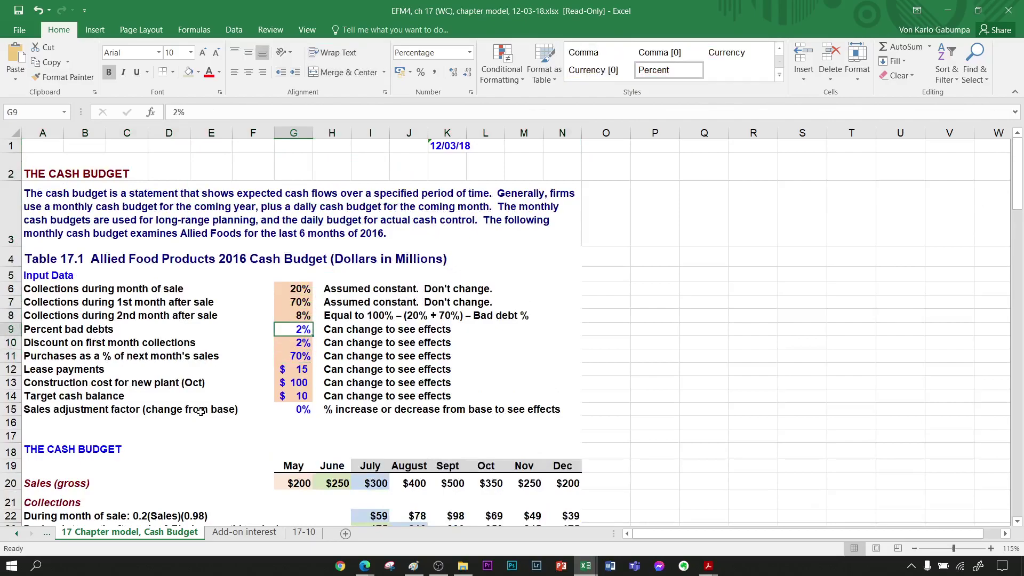
pyautogui.write('0')
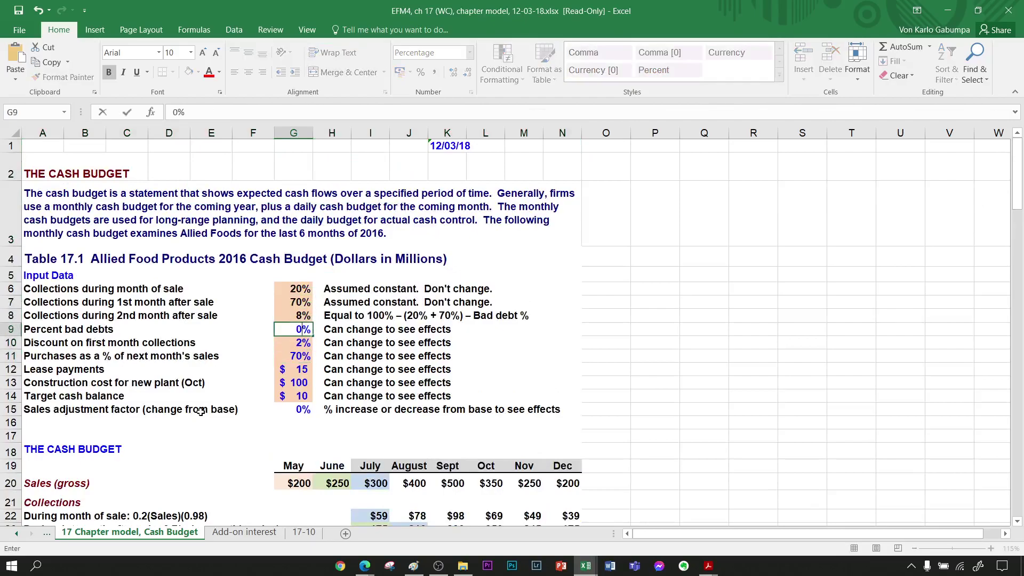
pyautogui.press('Down')
# Go down the cash budget to rows 41 and 42 and examine the maximum required loan and maximum available for investment.
pyautogui.press('Down')
pyautogui.press('Down')
pyautogui.press('Down')
pyautogui.press('Down')
pyautogui.press('Down')
pyautogui.press('Down')
pyautogui.press('Down')
pyautogui.press('Down')
pyautogui.press('Down')
pyautogui.press('Down')
pyautogui.press('Down')
pyautogui.press('Down')
pyautogui.press('Down')
pyautogui.press('Down')
pyautogui.press('Down')
pyautogui.press('Down')
pyautogui.press('Down')
pyautogui.press('Down')
pyautogui.press('Down')
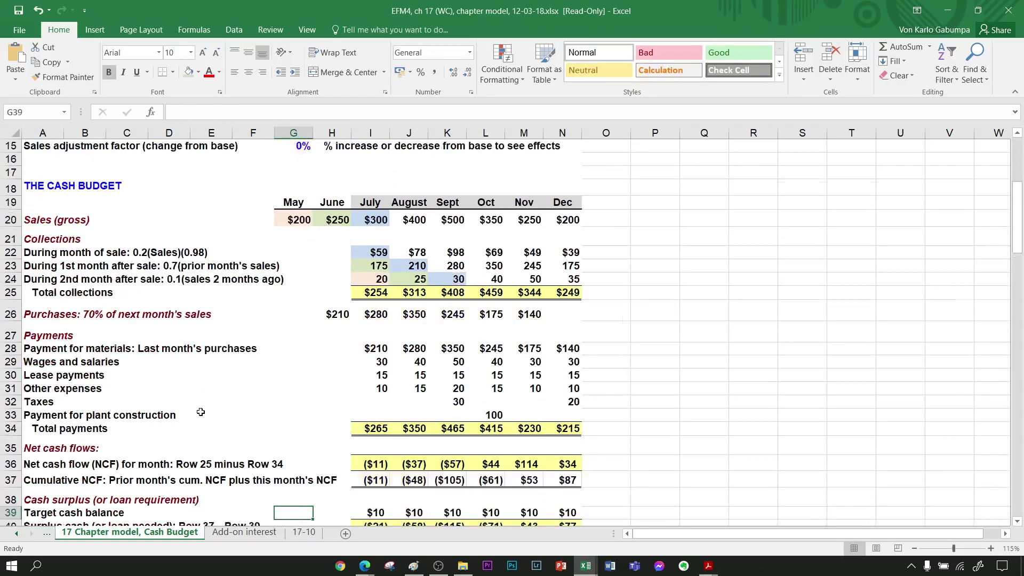
pyautogui.press('Down')
pyautogui.press('Down')
pyautogui.press('Down')
pyautogui.press('Down')
pyautogui.press('Down')
pyautogui.press('Down')
pyautogui.press('Down')
pyautogui.press('Down')
pyautogui.press('Down')
pyautogui.press('Down')
pyautogui.press('Down')
pyautogui.press('Right')
# Switch to the MindTap textbook in the browser and read on about Allied's line of credit and the lenders' forecast questions.
pyautogui.hotkey('alt', 'Tab')
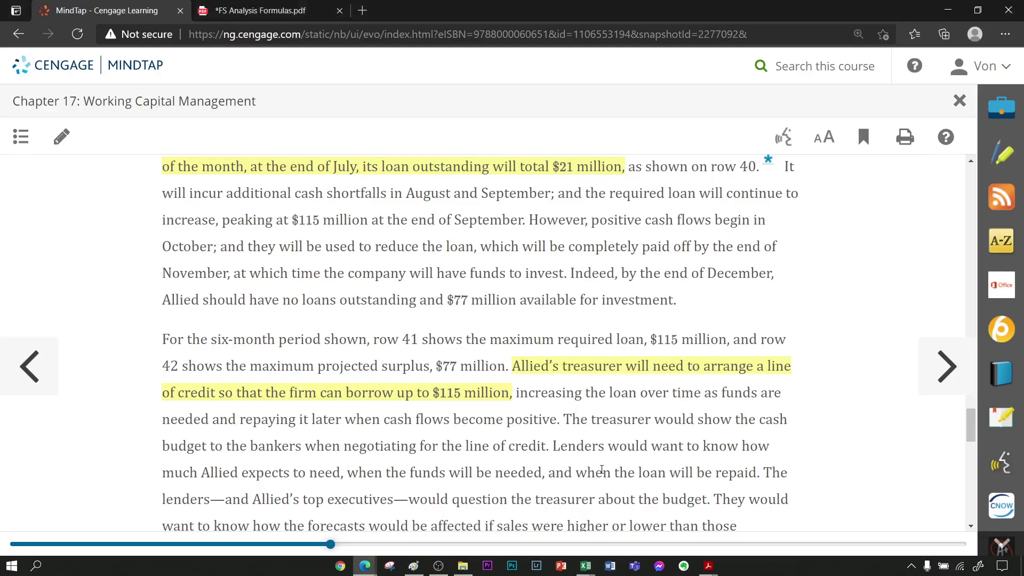
pyautogui.scroll(-2, 602, 468)
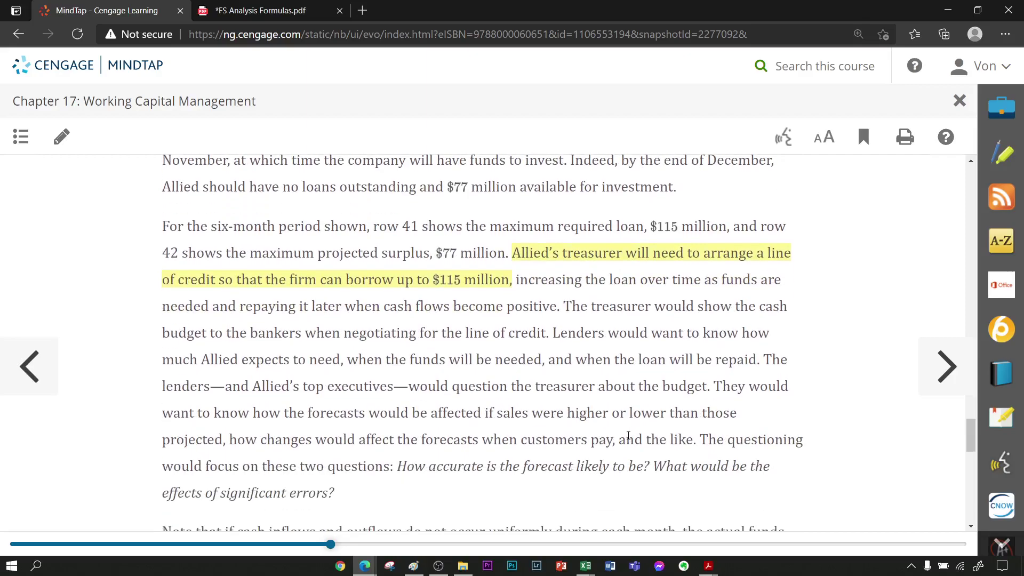
pyautogui.scroll(-1, 626, 406)
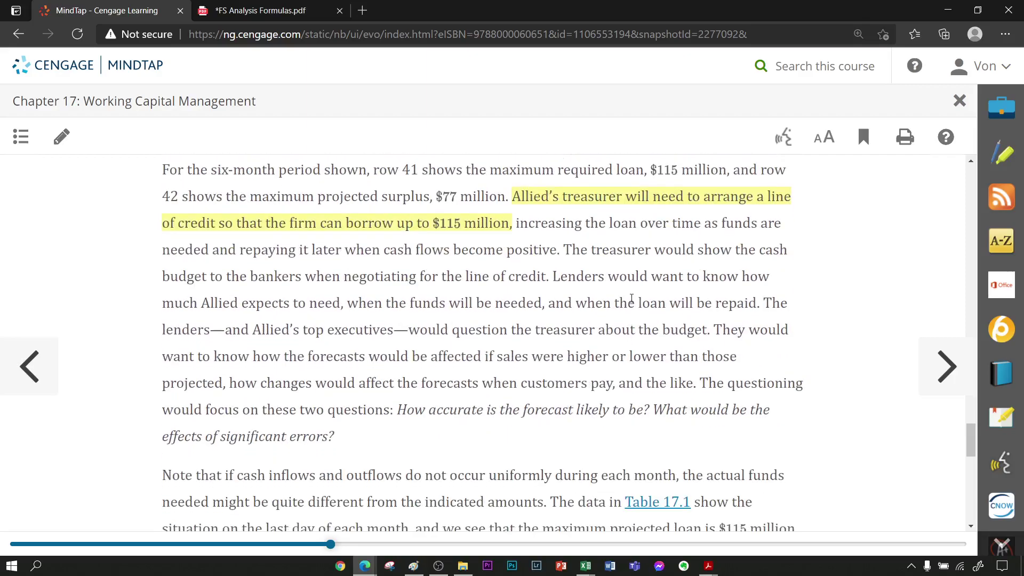